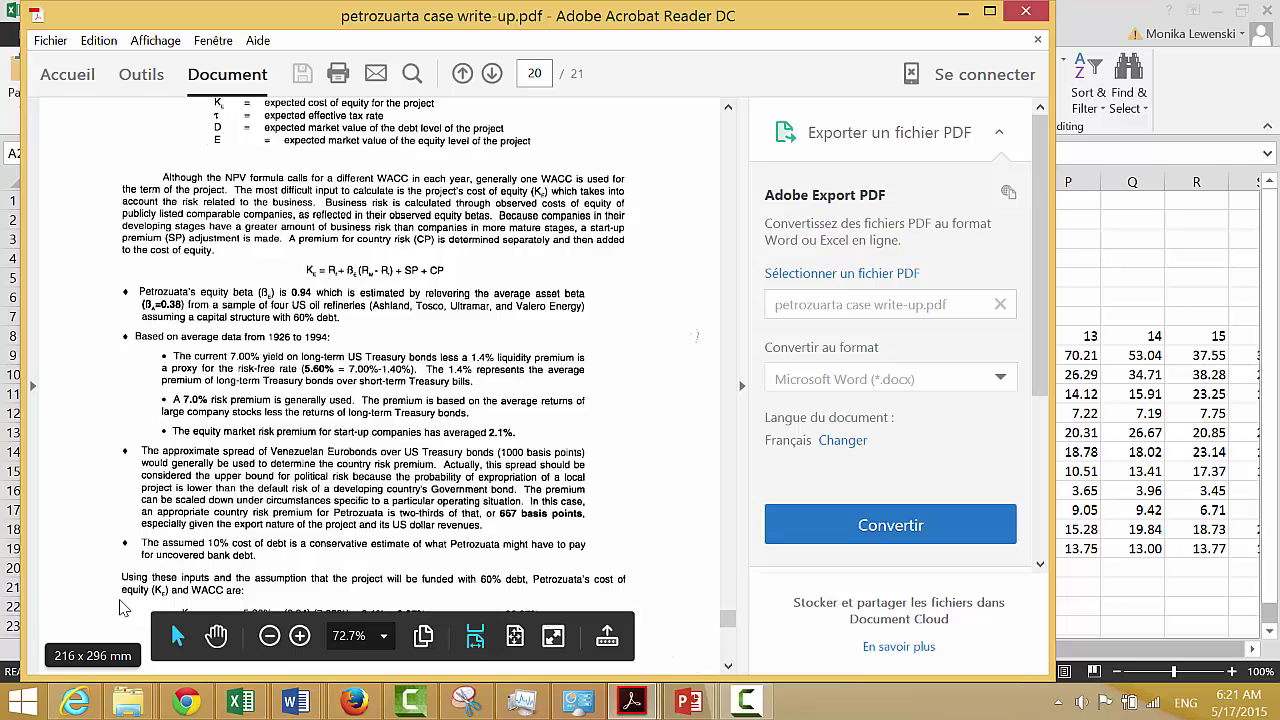
- Scroll up in the case write-up, then bring up the Acrobat taskbar previews of the open PDFs
scroll(120, 608, "up", 3)
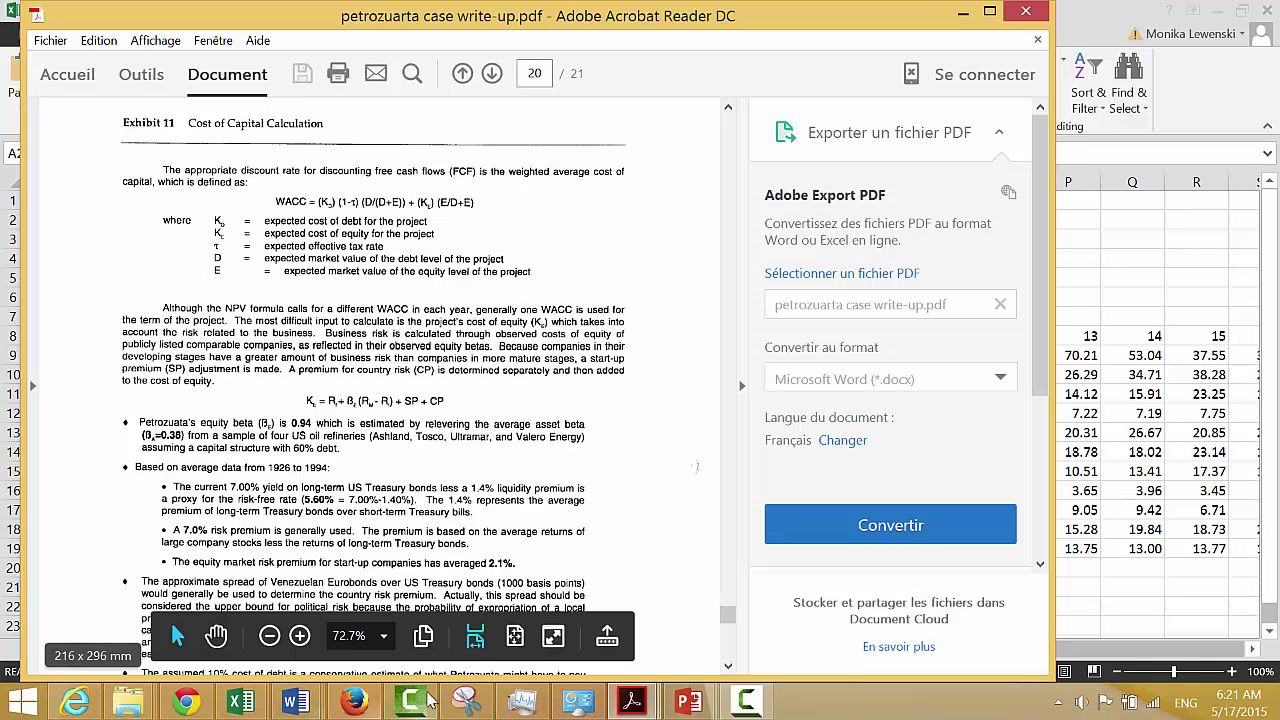
left_click(652, 706)
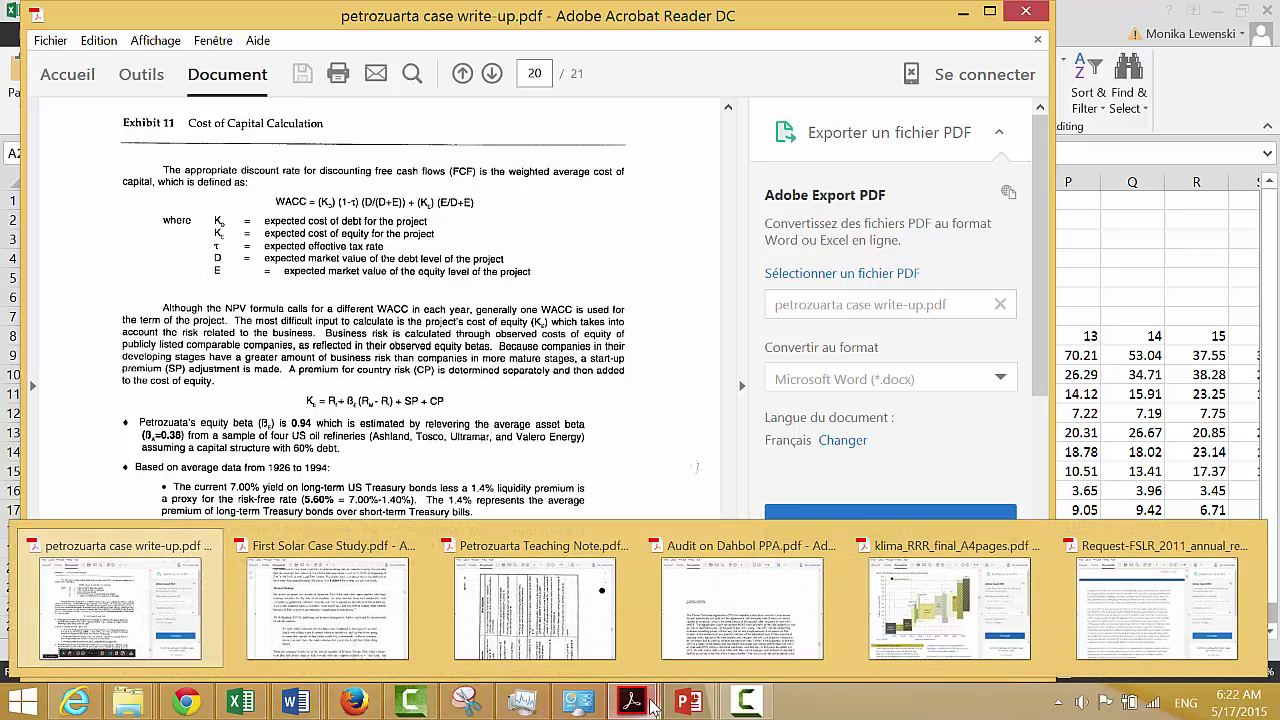
- Switch to the Petrozuarta Teaching Note and scroll through pages 25–31 to the Step 3 cash flow table
left_click(490, 615)
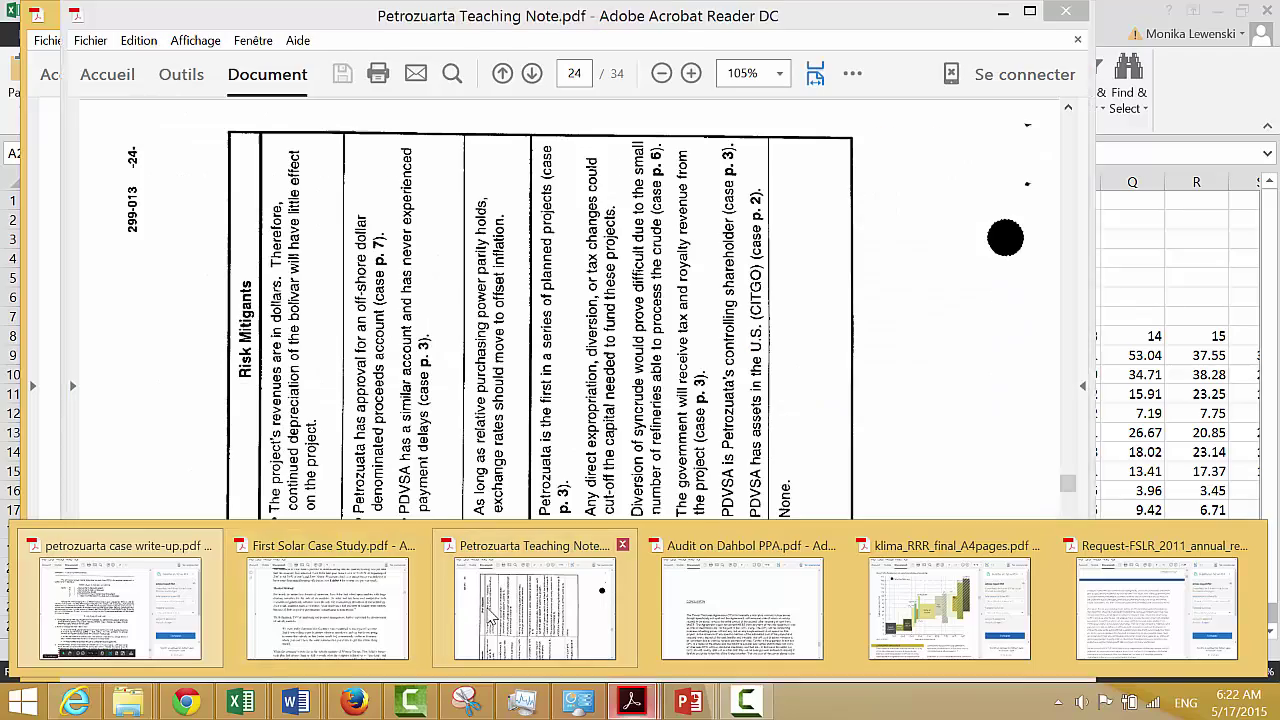
scroll(490, 615, "down", 15)
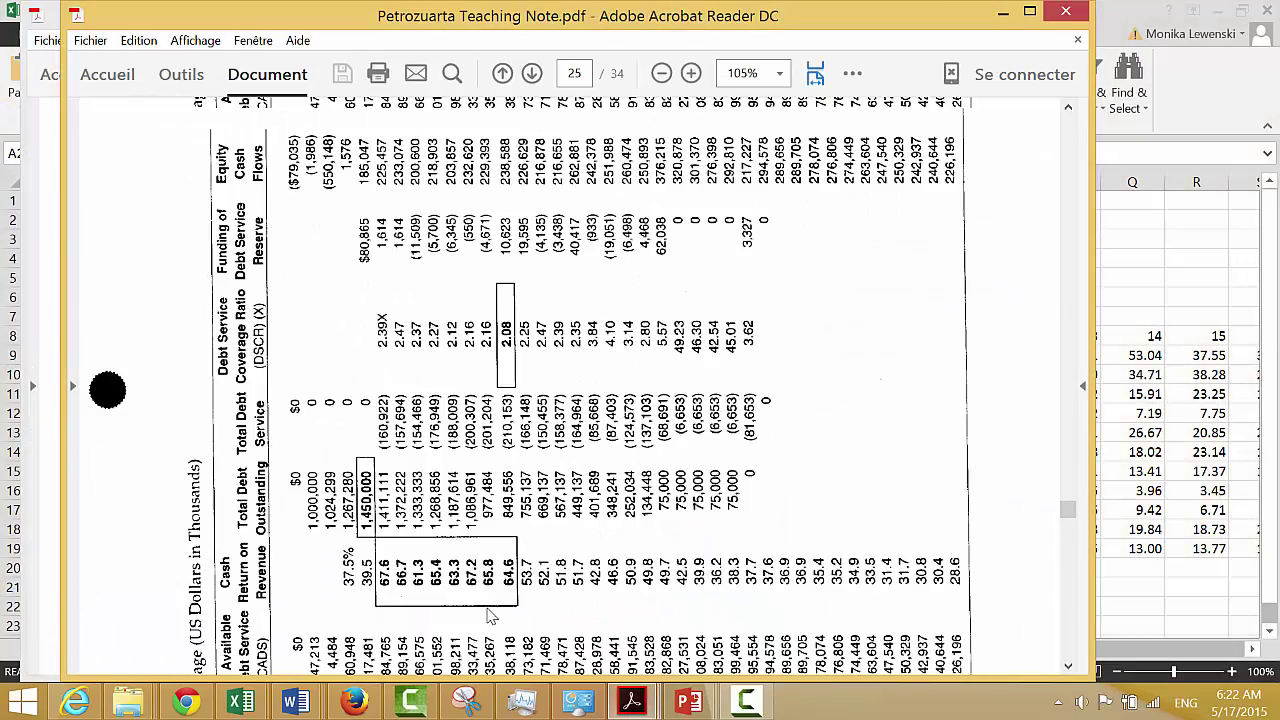
scroll(490, 615, "down", 5)
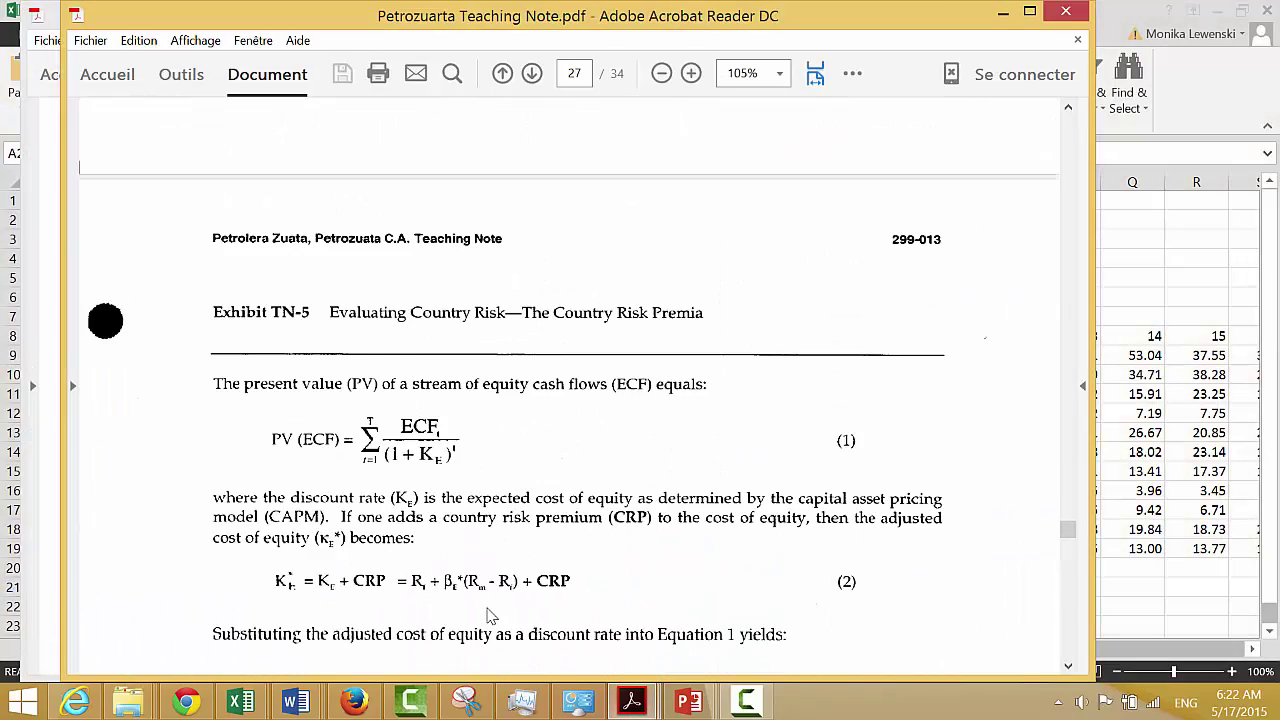
scroll(490, 615, "down", 15)
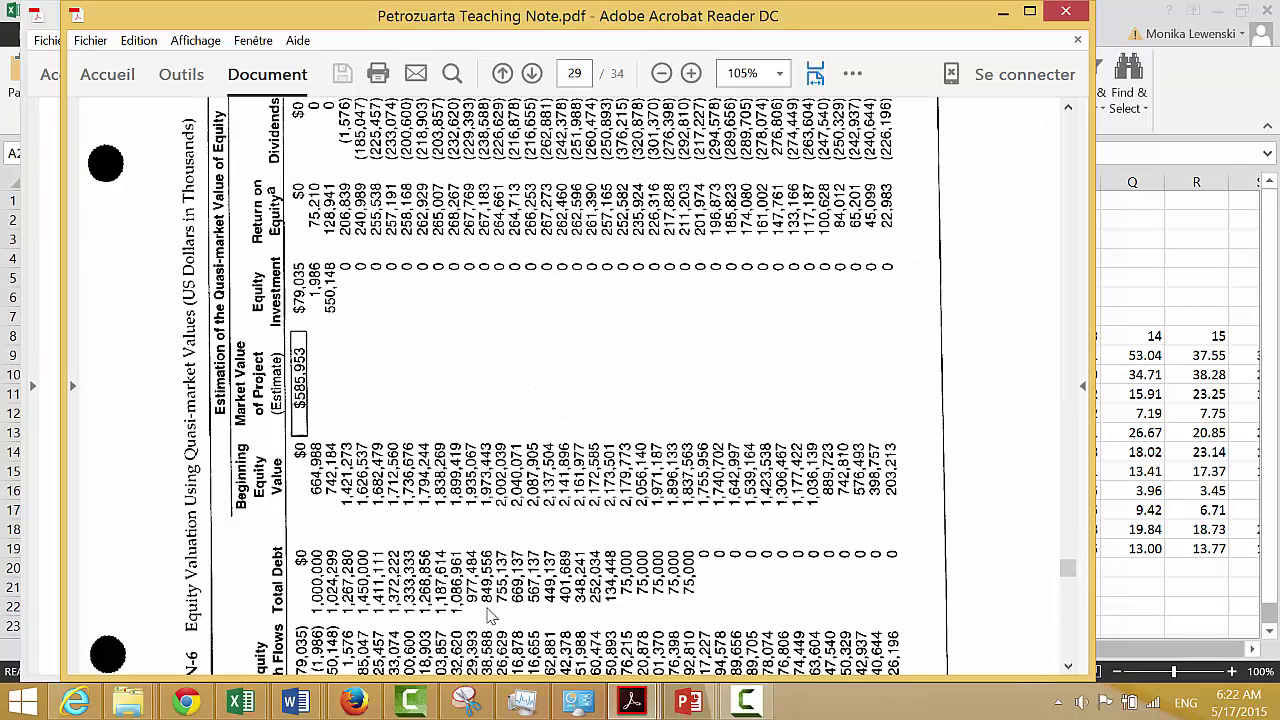
scroll(490, 615, "down", 15)
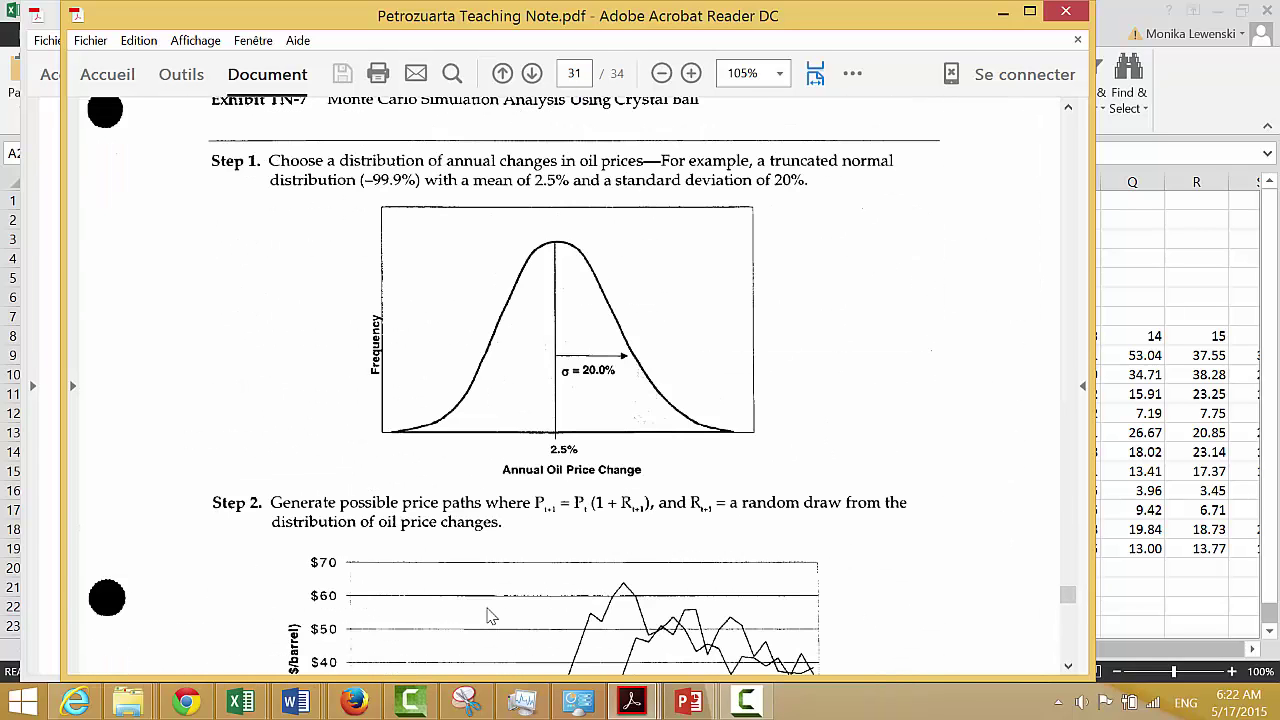
scroll(490, 615, "down", 2)
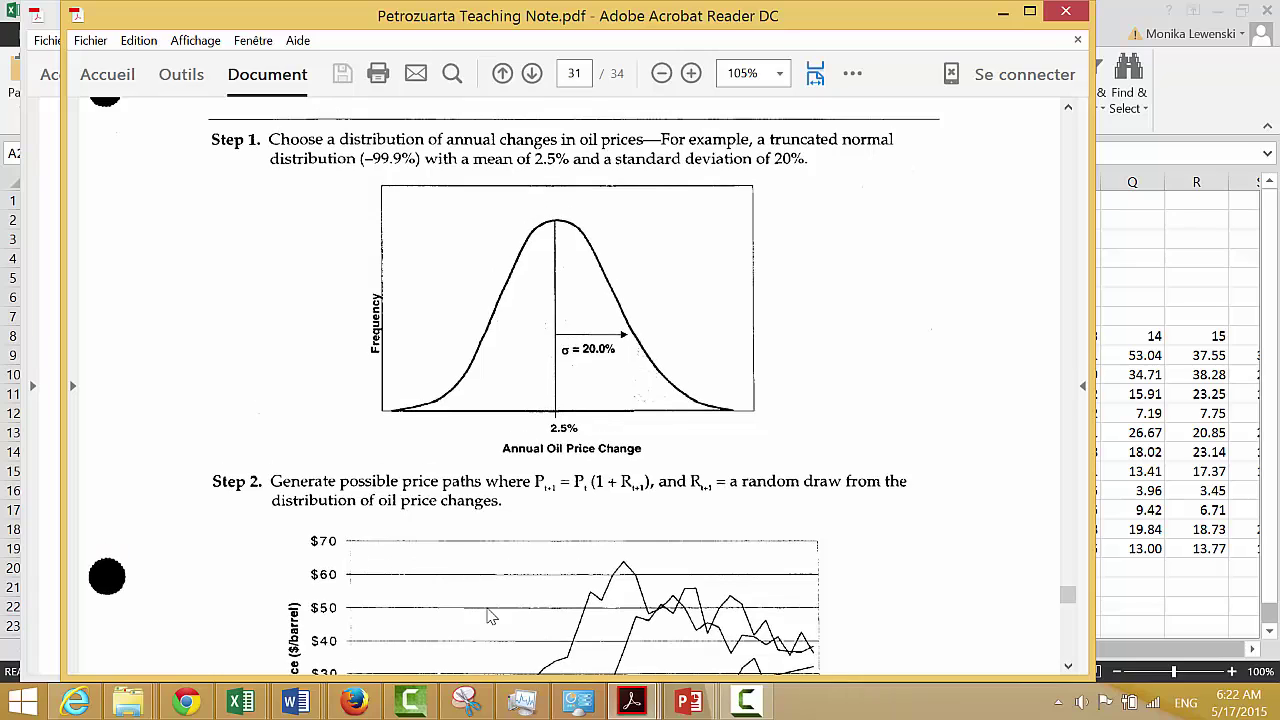
scroll(490, 615, "up", 3)
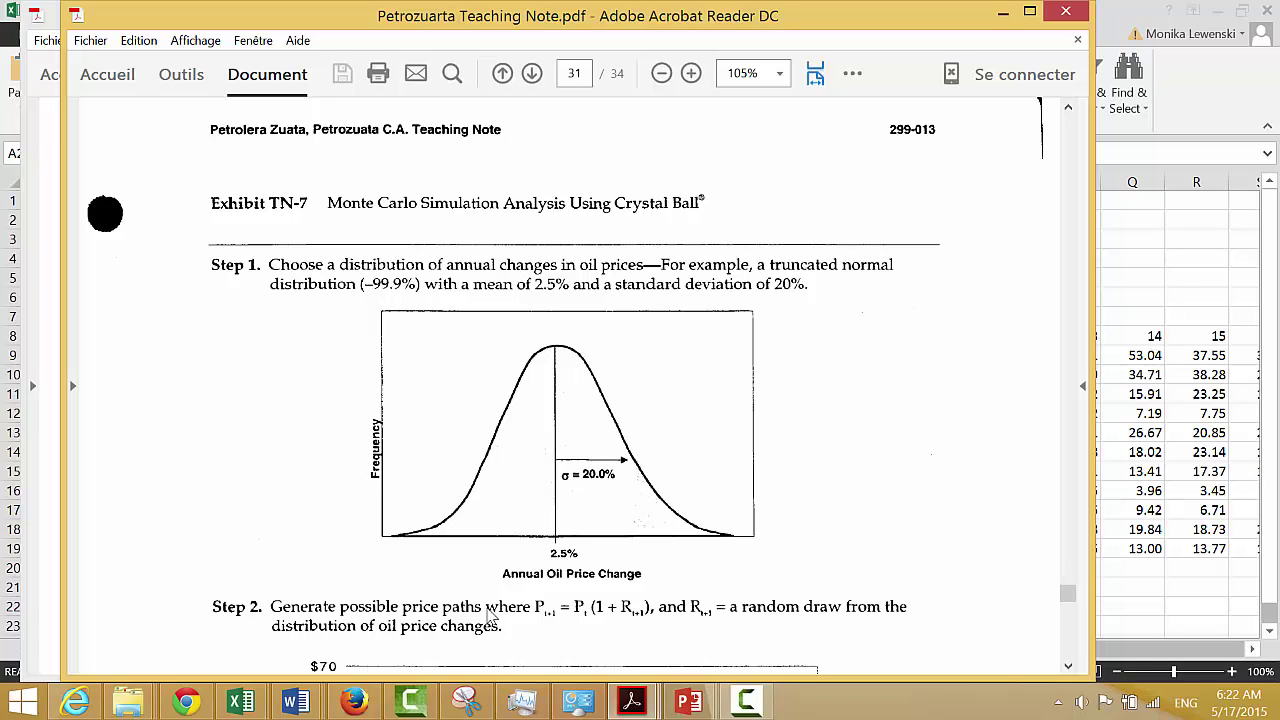
scroll(490, 615, "down", 8)
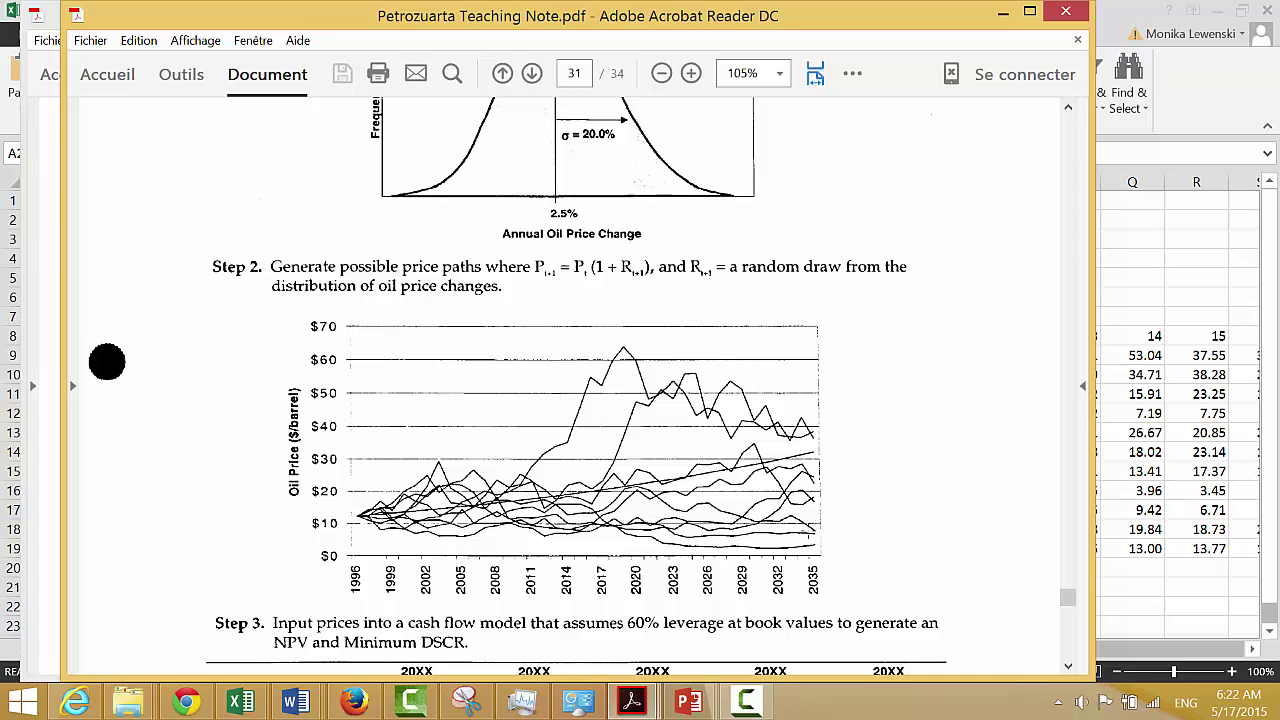
scroll(107, 362, "down", 1)
scroll(808, 530, "down", 5)
scroll(808, 530, "up", 2)
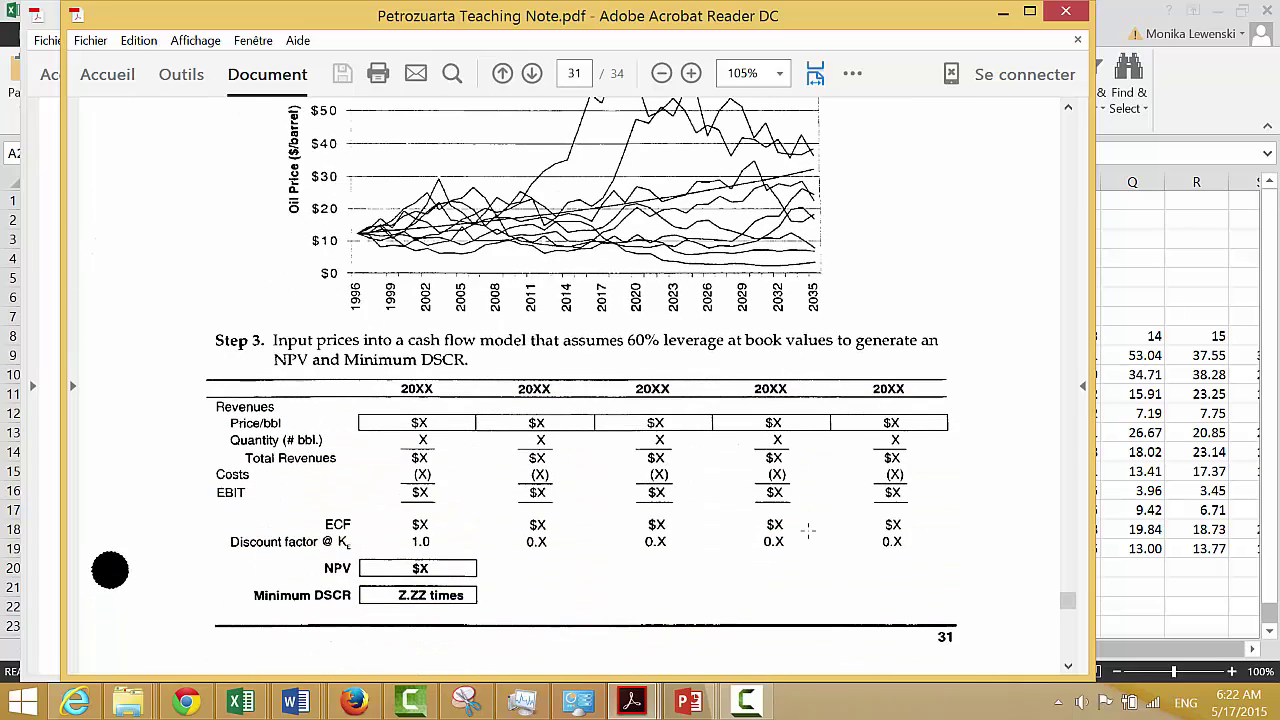
- View the page 32 Quasi-market Value and Minimum DSCR charts, then return to the Mont Carlo Simple workbook
scroll(808, 530, "down", 10)
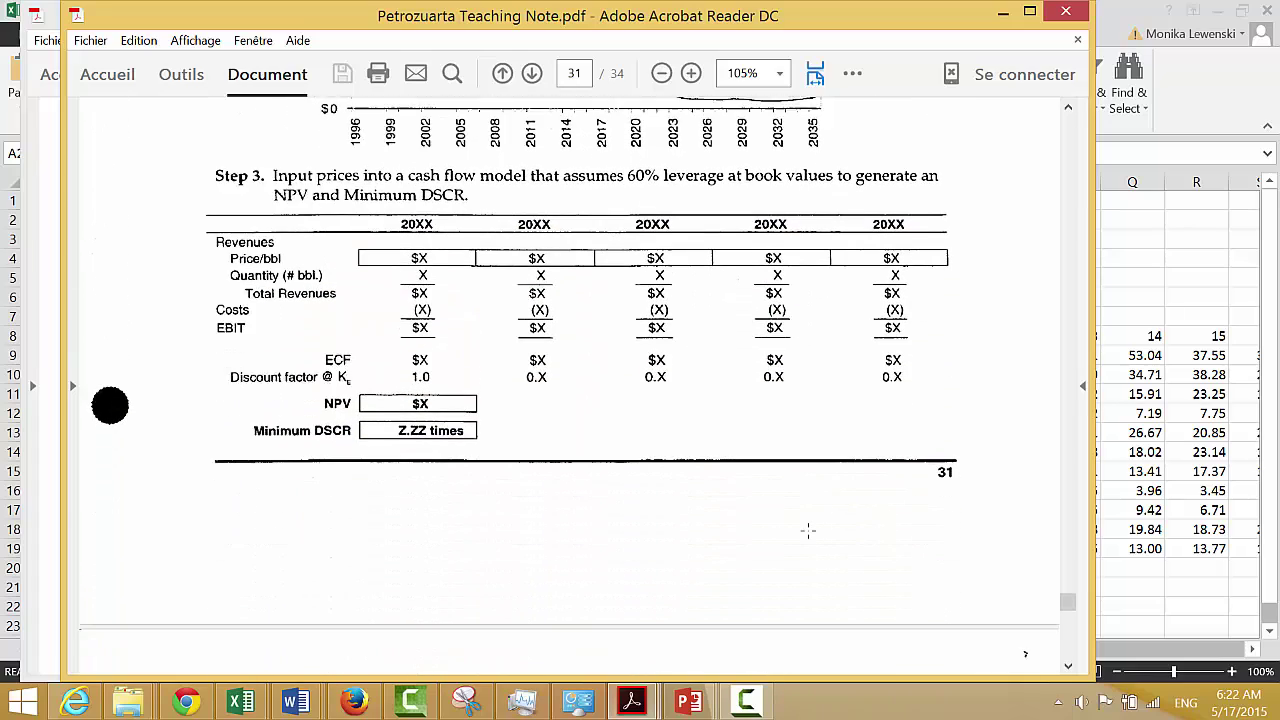
scroll(808, 530, "down", 1)
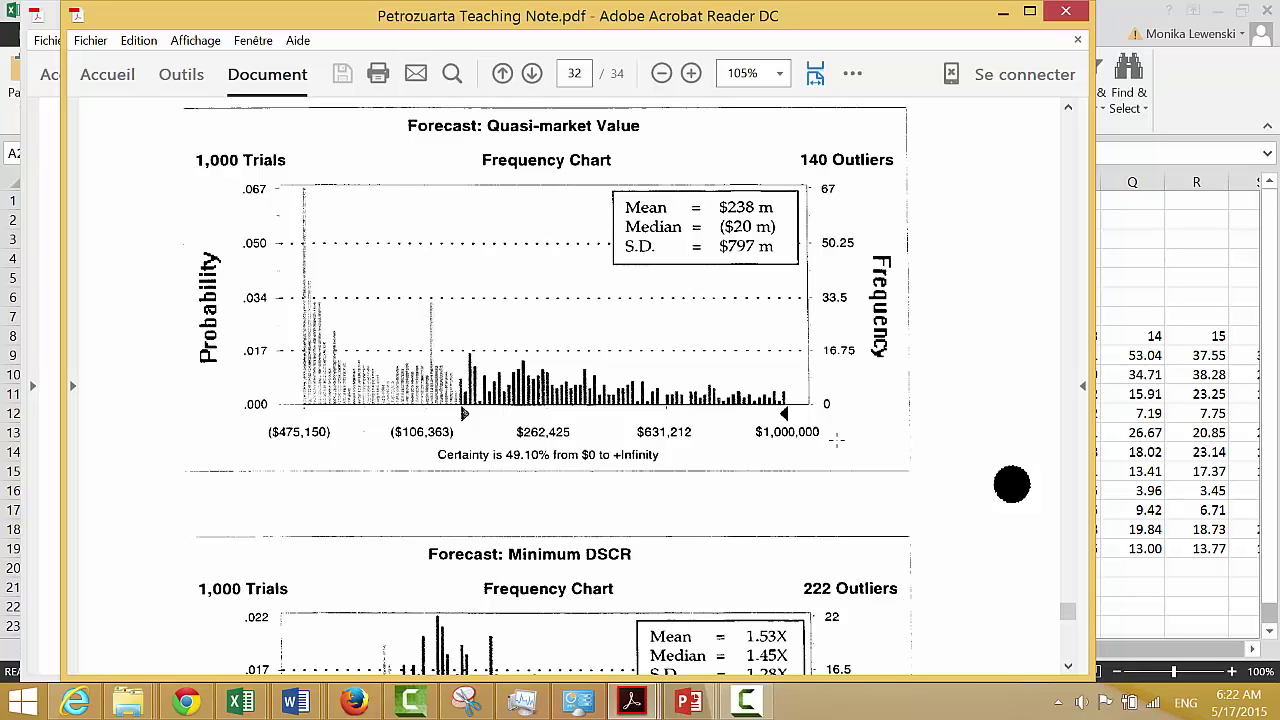
left_click_drag(1011, 484, 1011, 143)
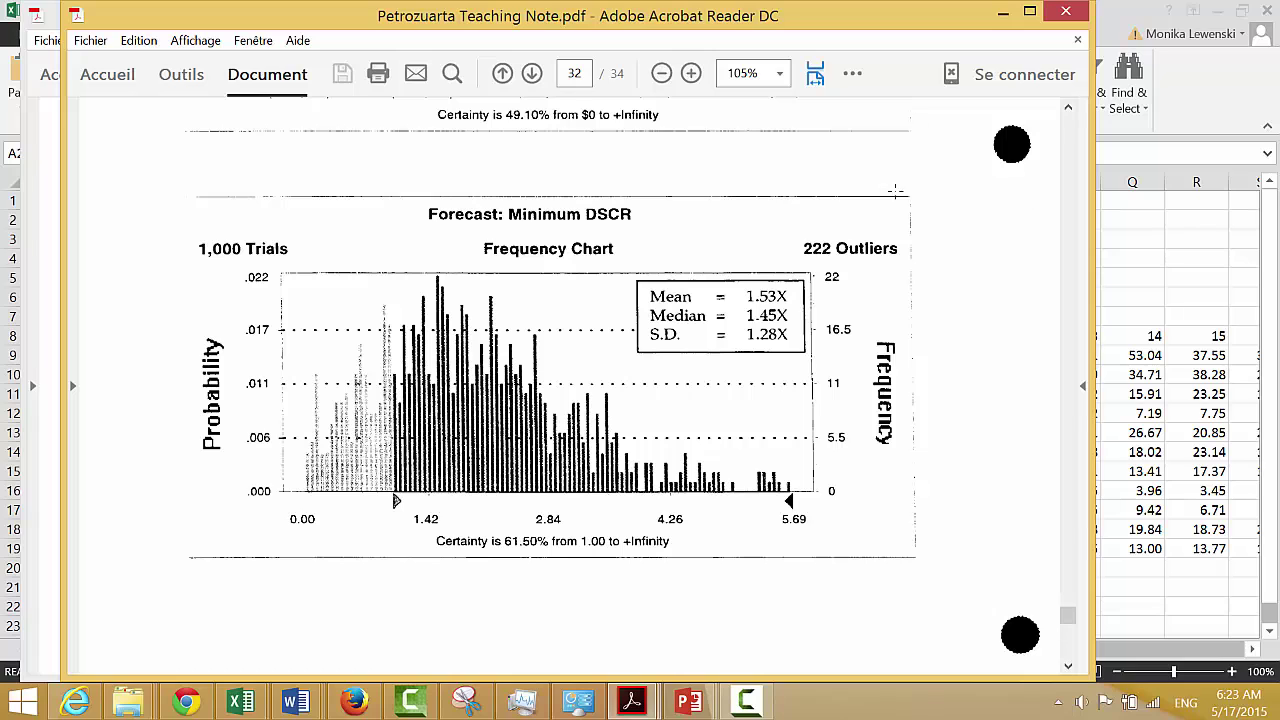
left_click(1127, 306)
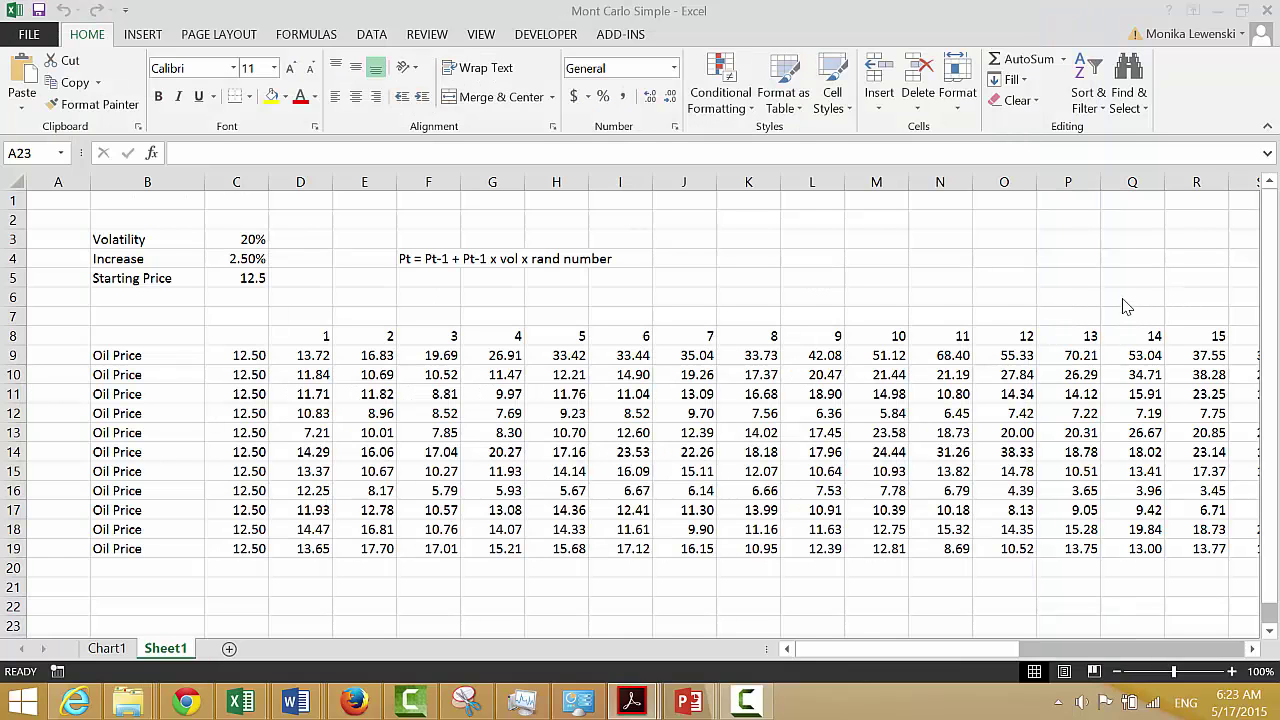
left_click(293, 460)
key("Left")
key("Left")
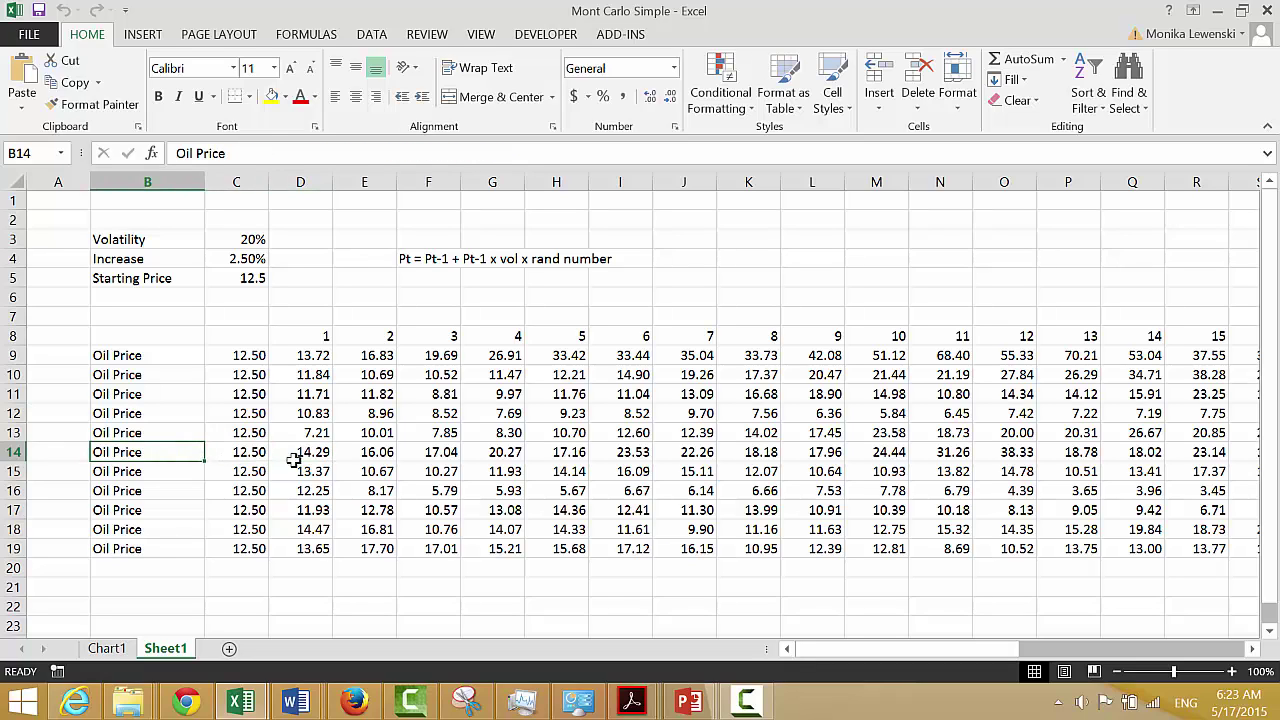
key("Right")
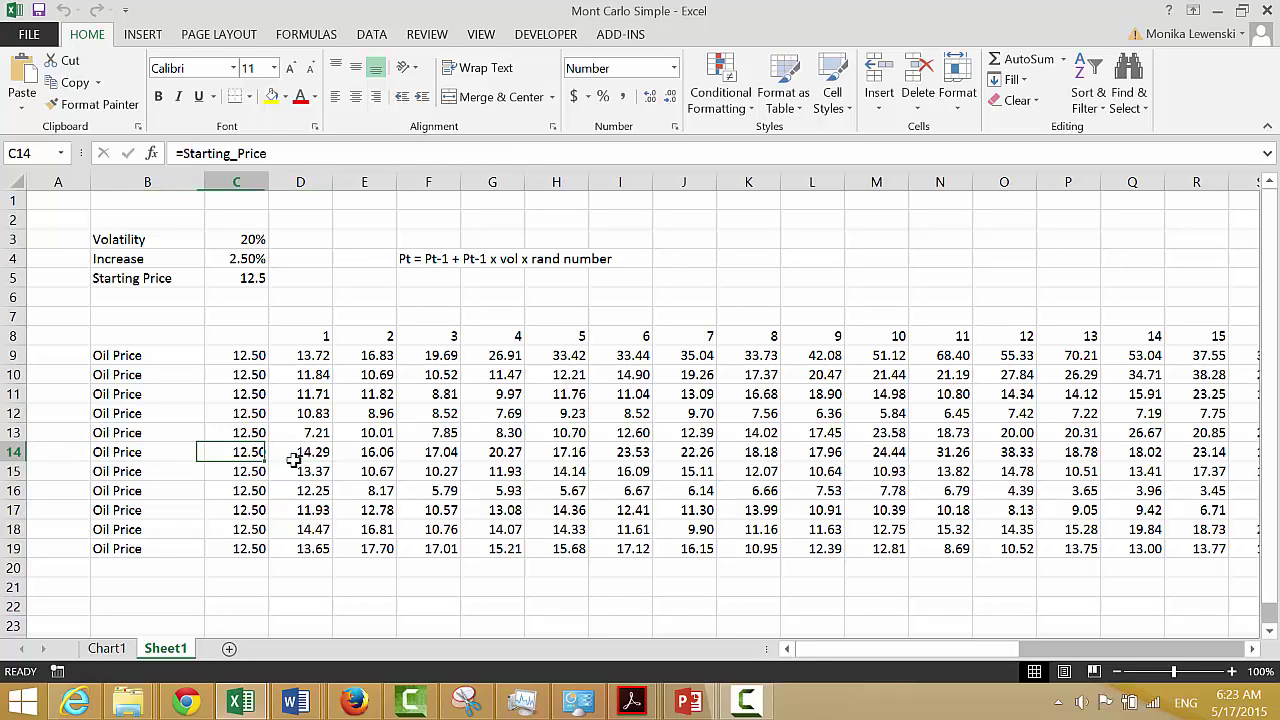
key("Left")
key("Left")
key("Right")
key("Right")
key("Right")
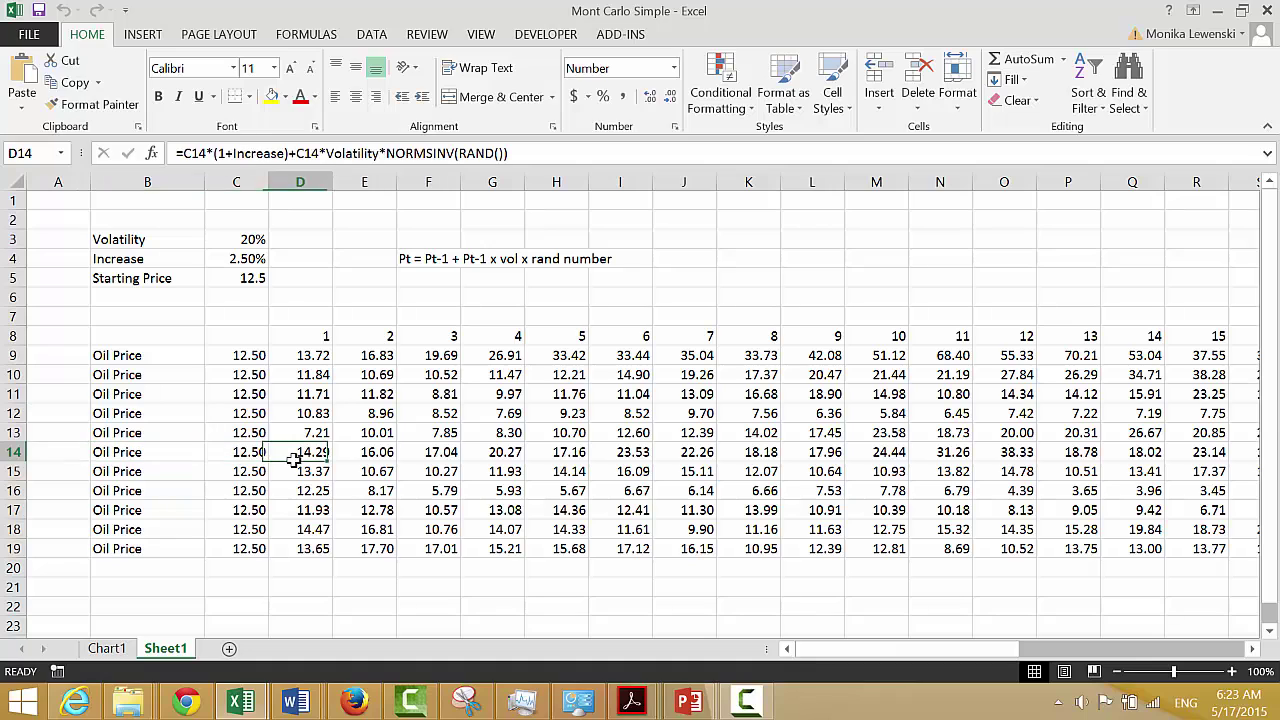
key("Left")
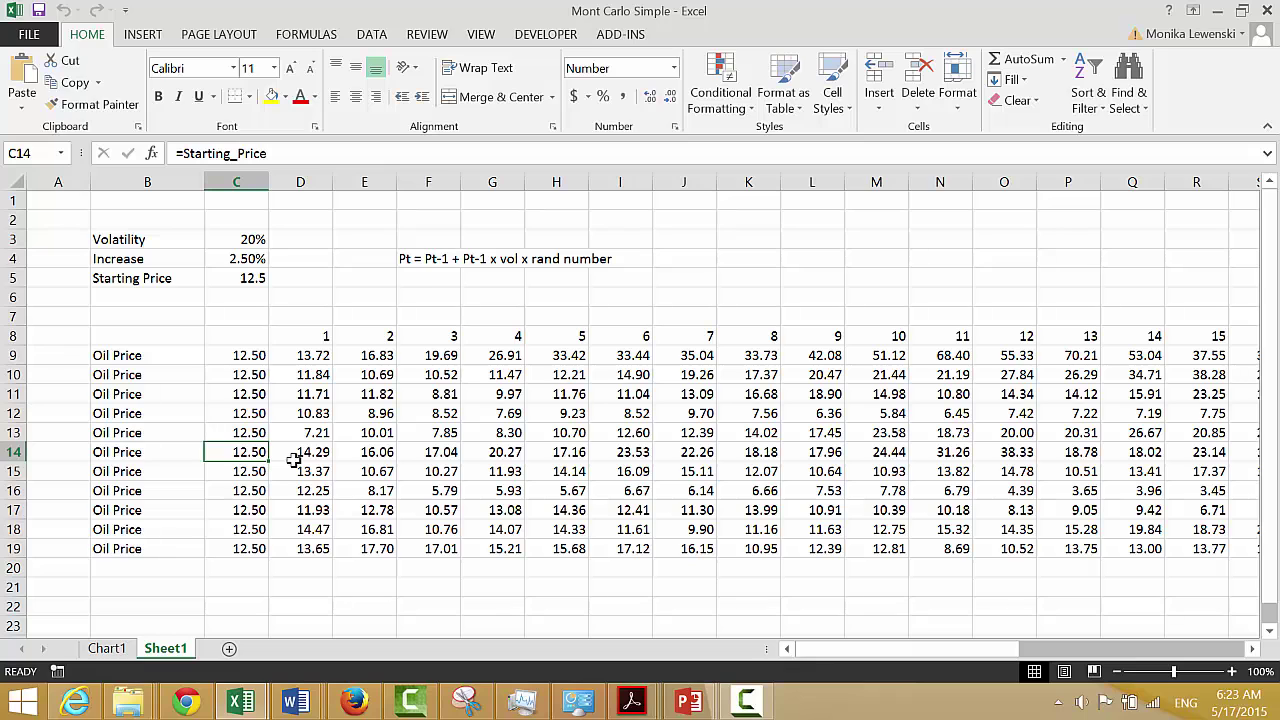
key("Down")
key("Down")
key("Down")
key("Down")
key("Down")
key("Down")
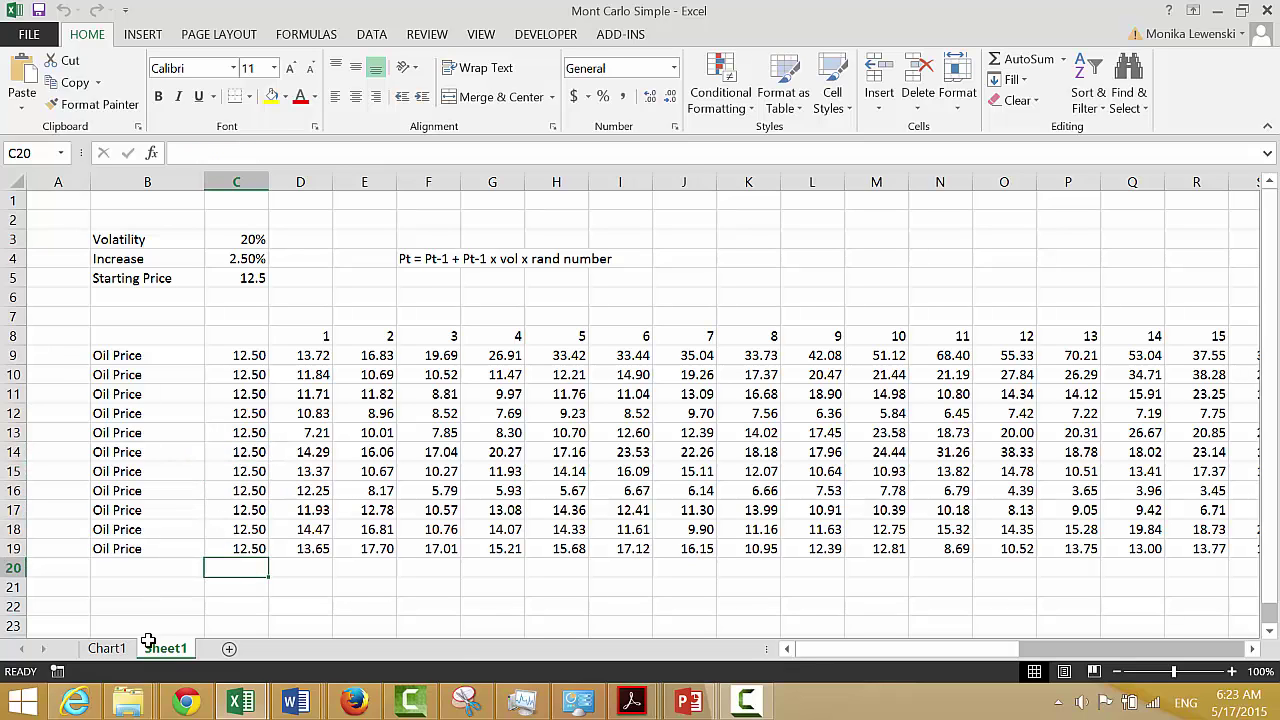
- Bring the Financial Reports Explorer window forward and go up to the Chapter 3. Case Studies folder
mouse_move(145, 708)
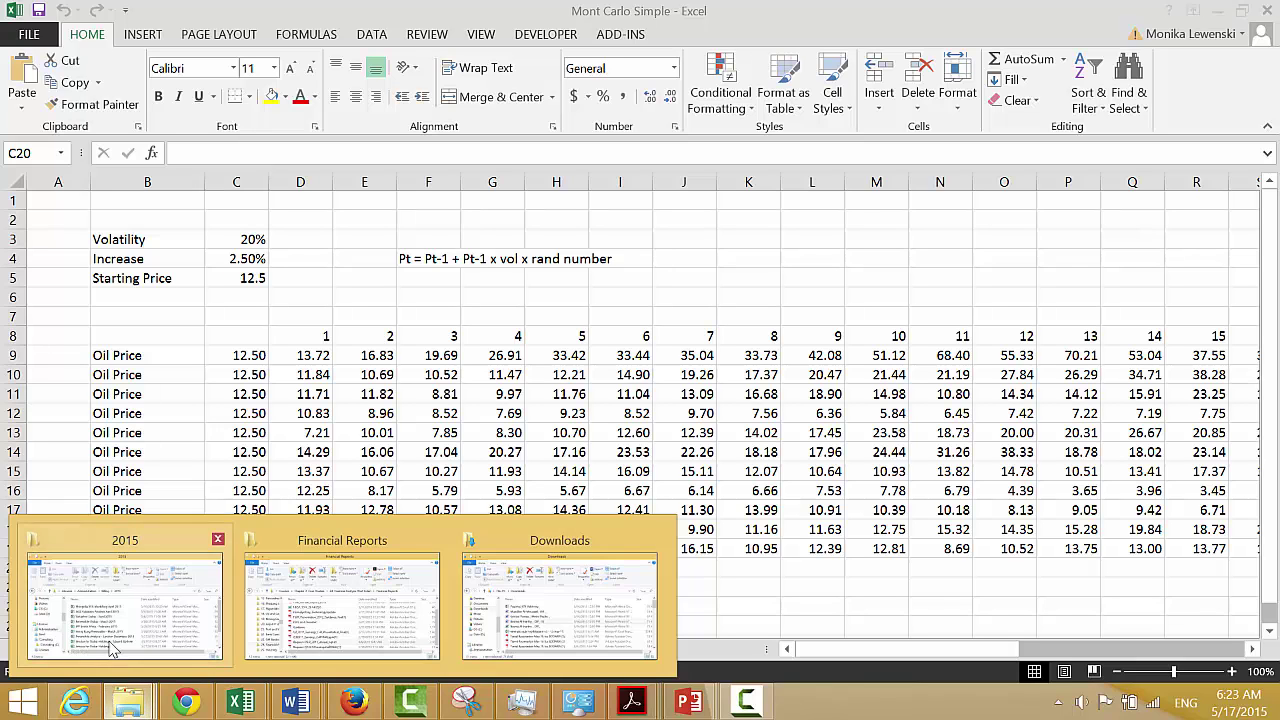
mouse_move(505, 643)
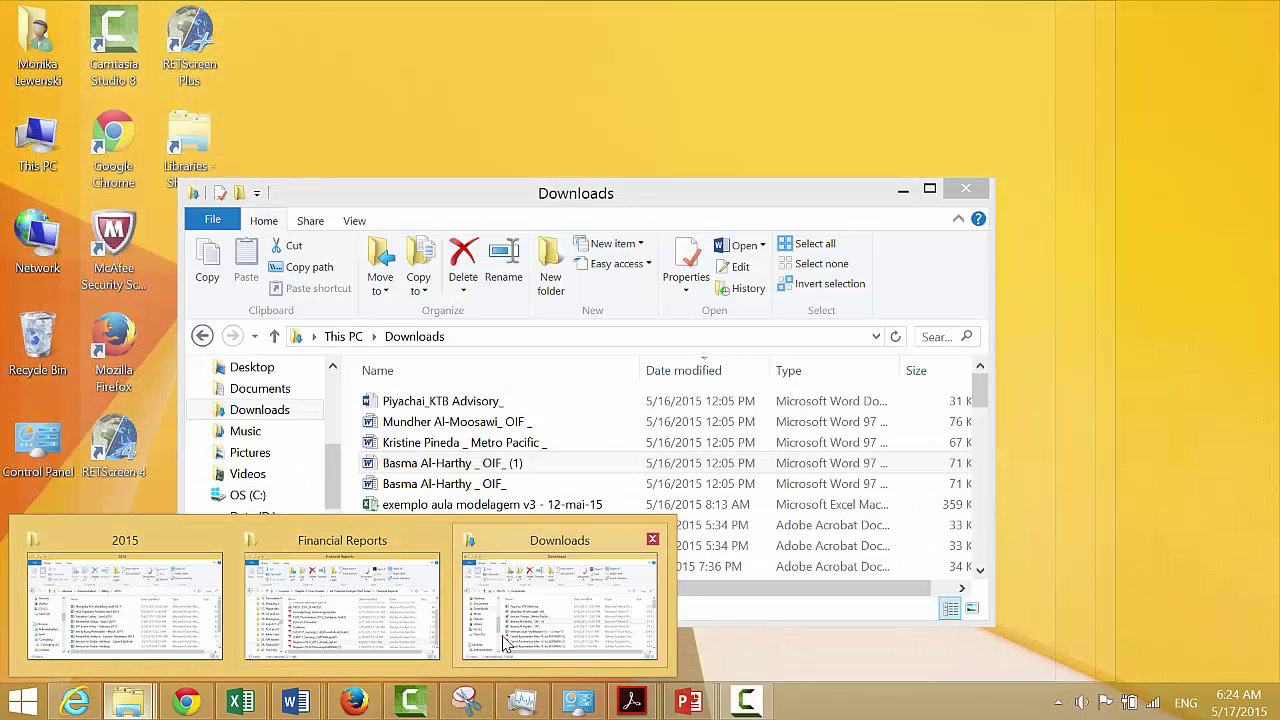
mouse_move(302, 627)
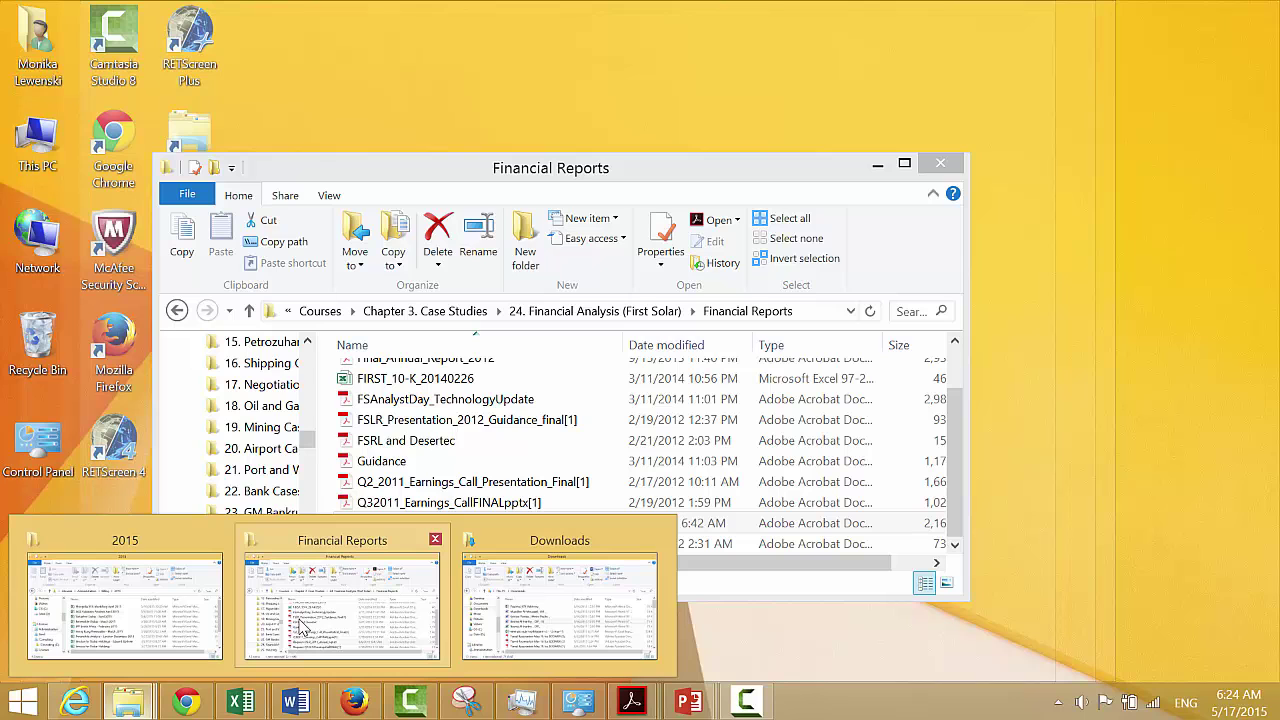
mouse_move(103, 610)
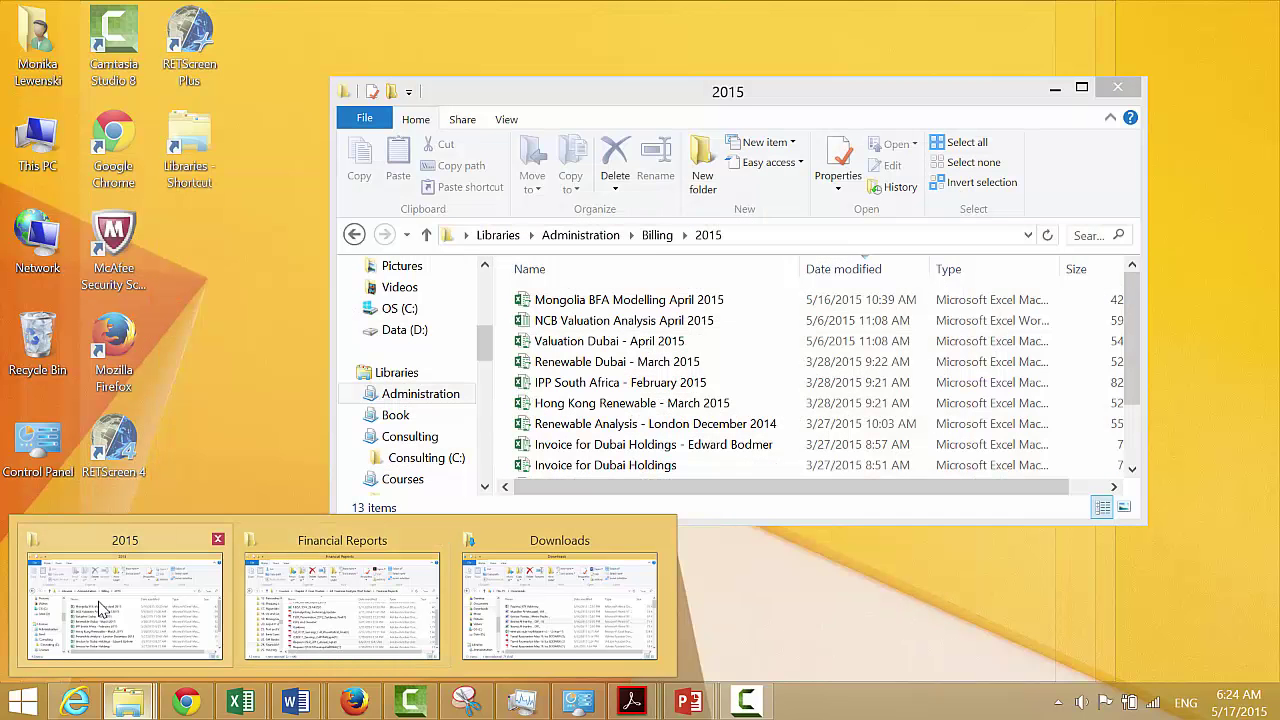
mouse_move(414, 600)
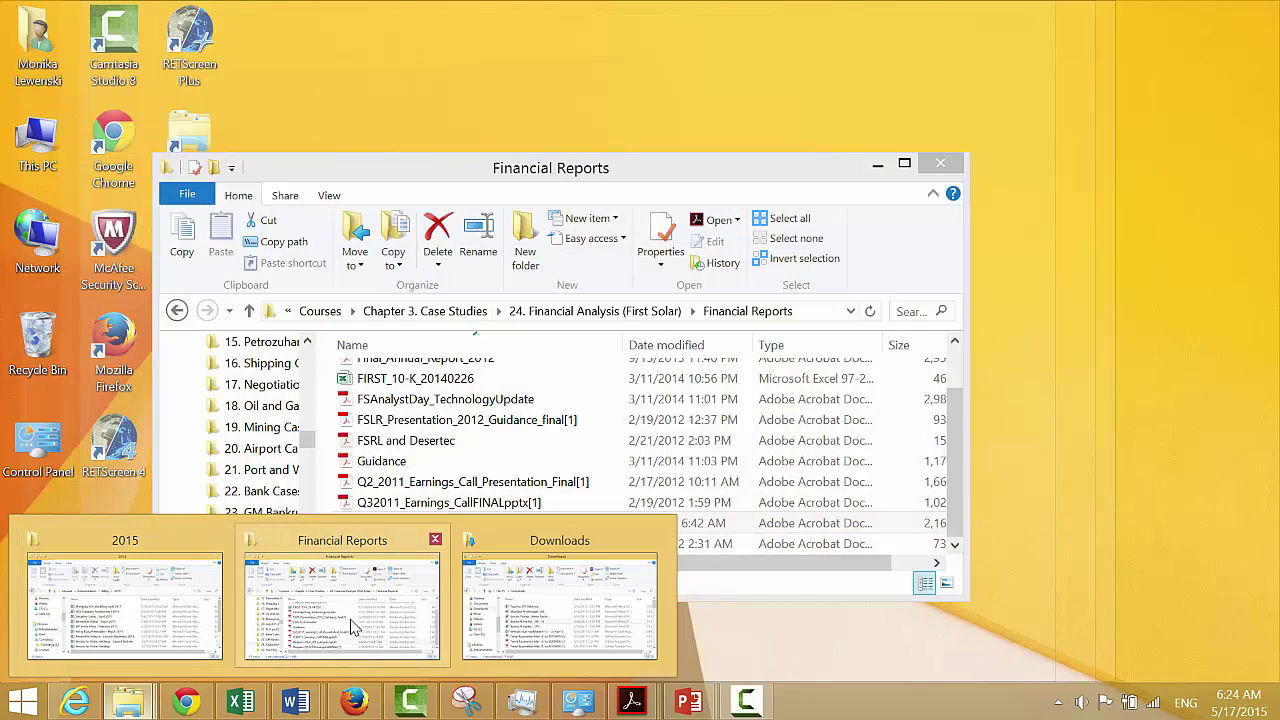
left_click(350, 625)
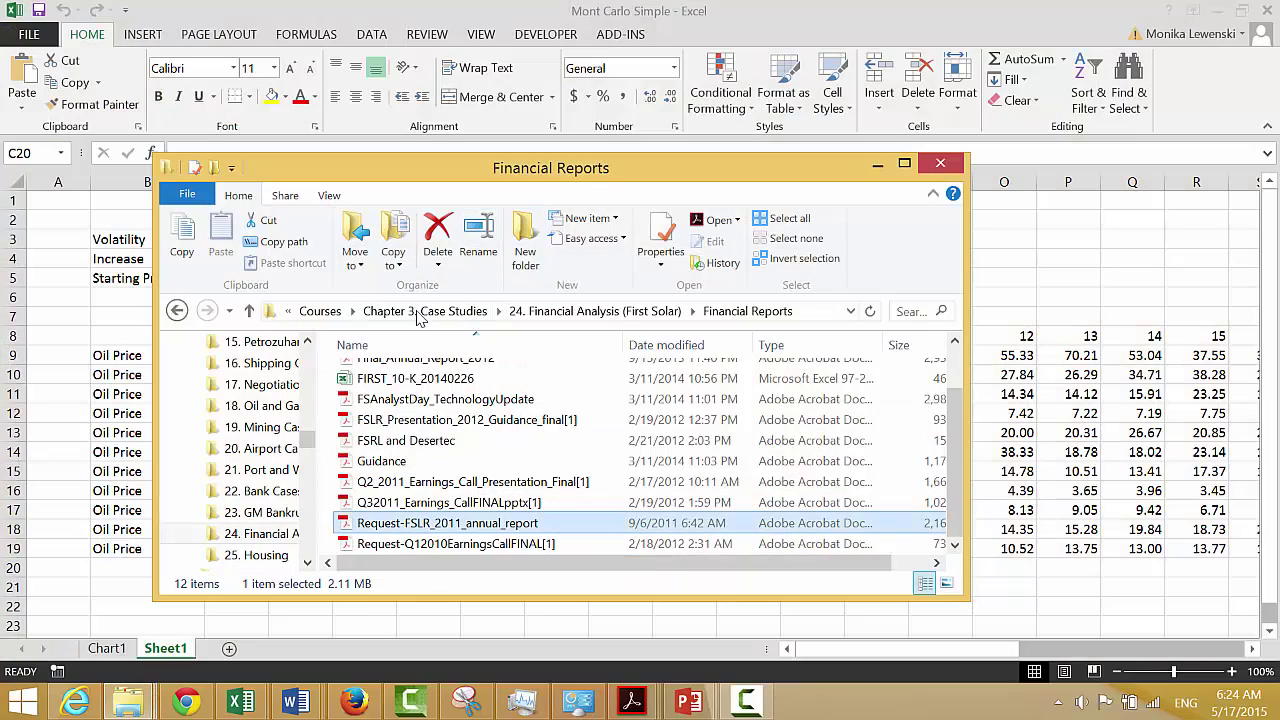
left_click(445, 313)
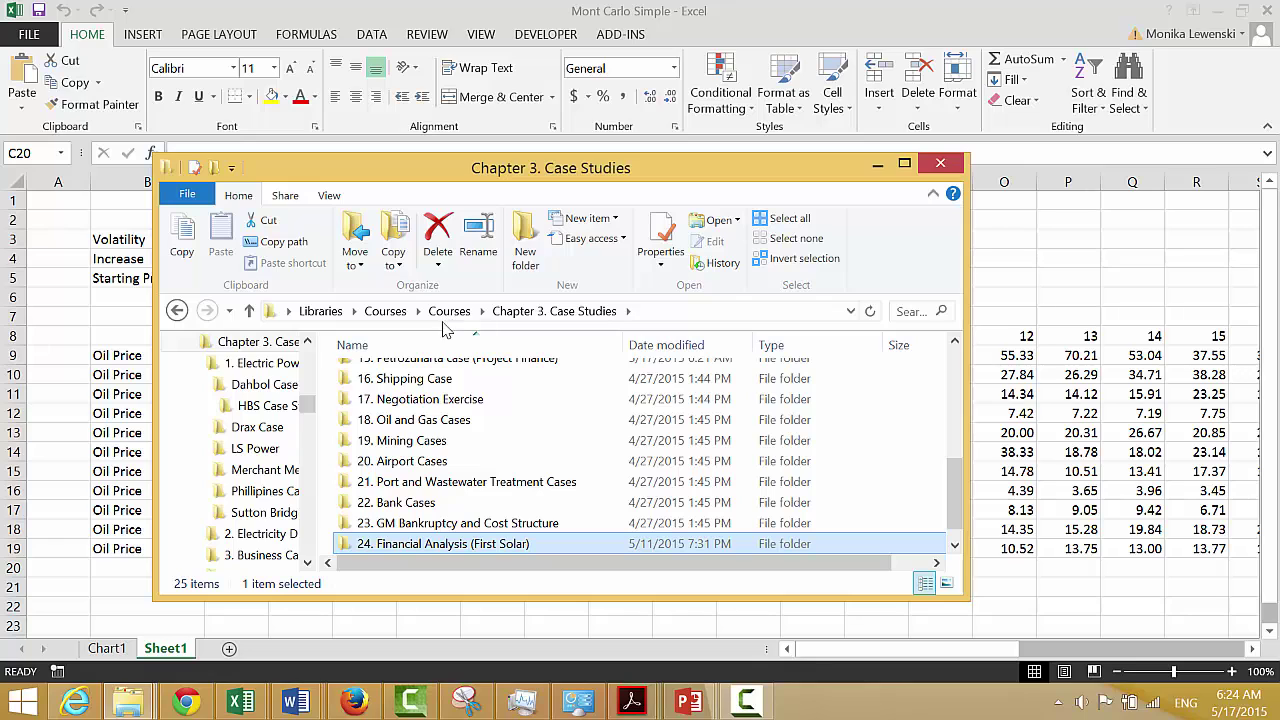
- Open the 15. Petrozuharta case (Project Finance) folder from the case study list
key("Up")
key("Up")
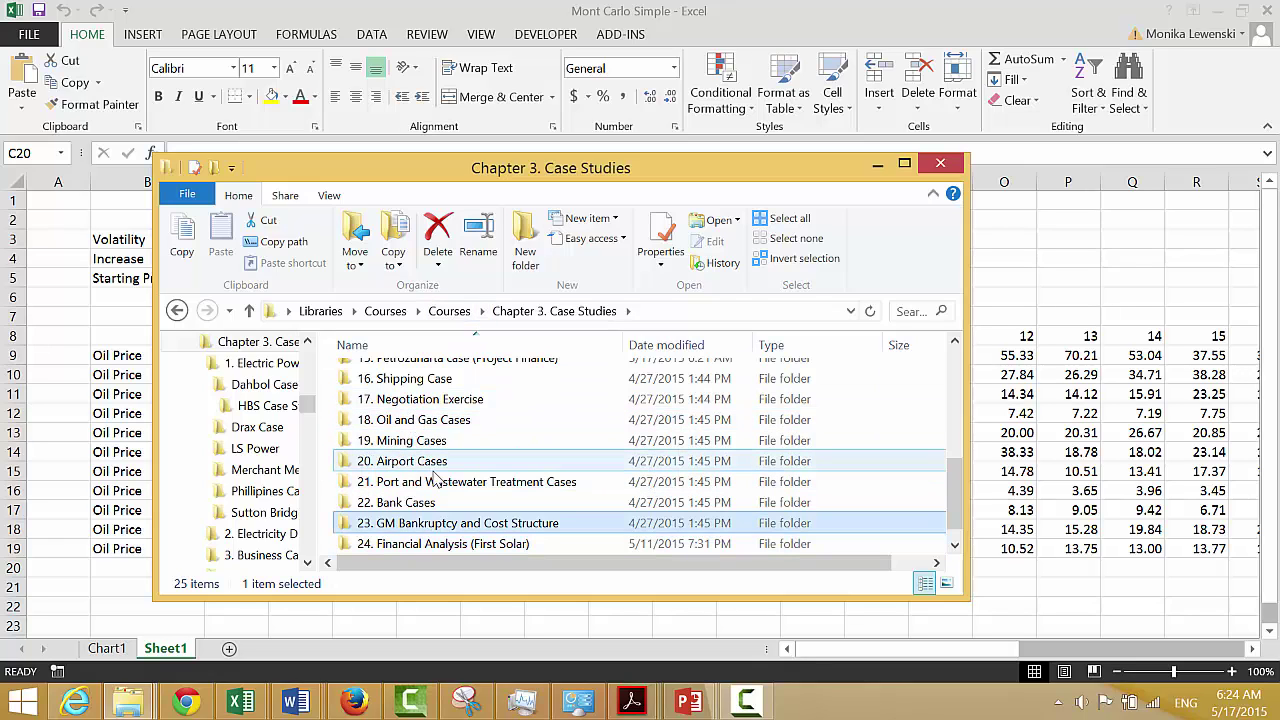
key("Up")
key("Down")
key("Down")
key("Down")
key("Down")
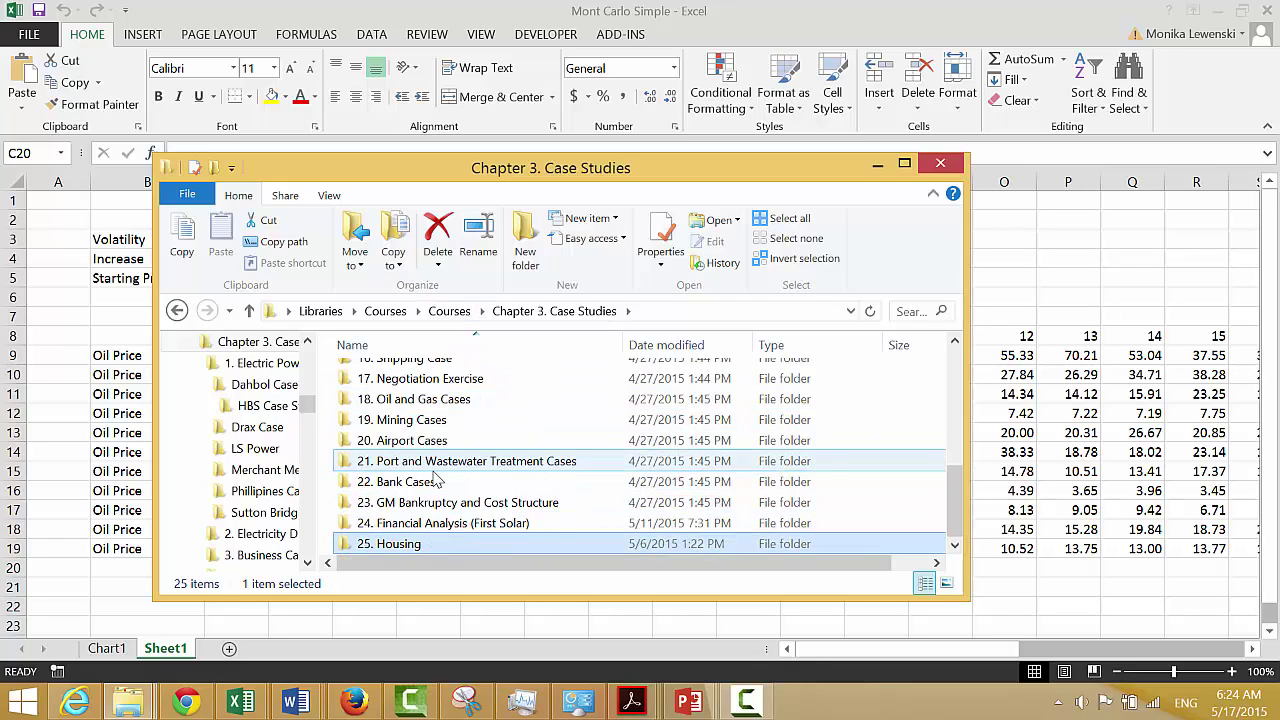
key("Up")
key("Up")
key("Down")
key("Down")
key("Up")
key("Up")
key("Up")
key("Up")
key("Up")
key("Up")
key("Up")
key("Up")
key("Up")
key("Up")
key("Up")
key("Up")
key("Up")
key("Up")
key("Down")
key("Down")
key("Down")
key("Down")
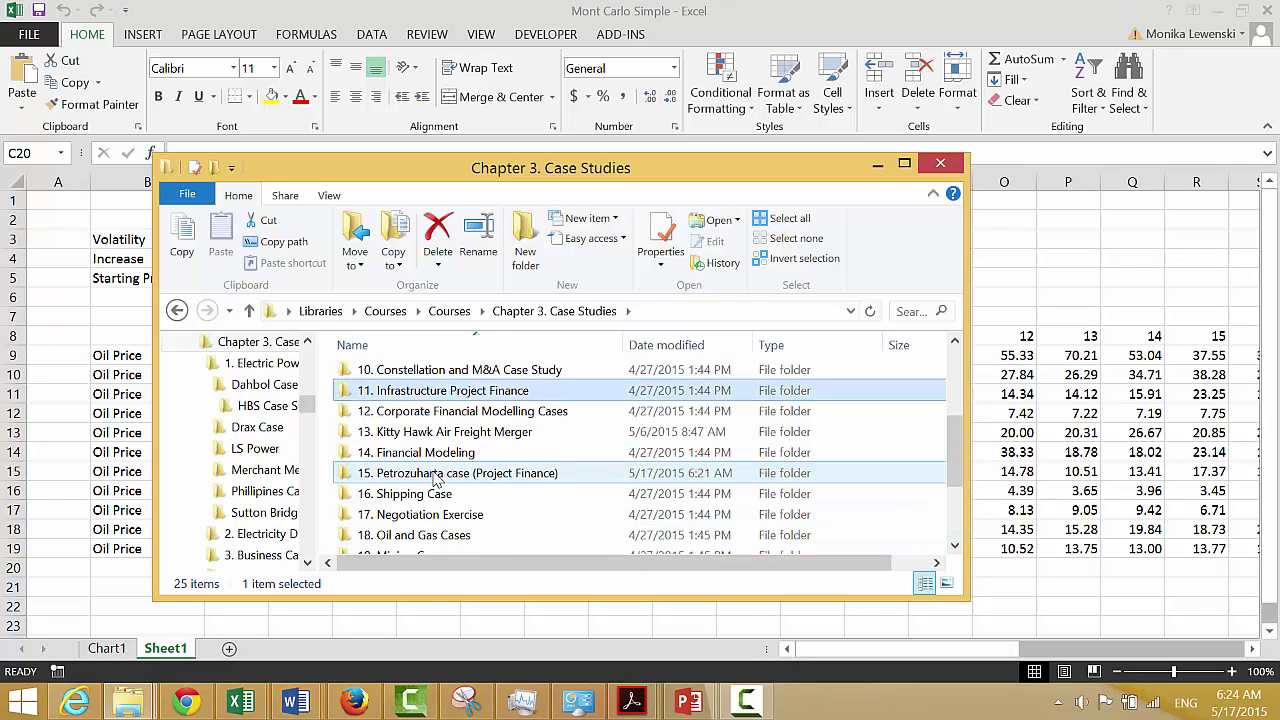
key("Down")
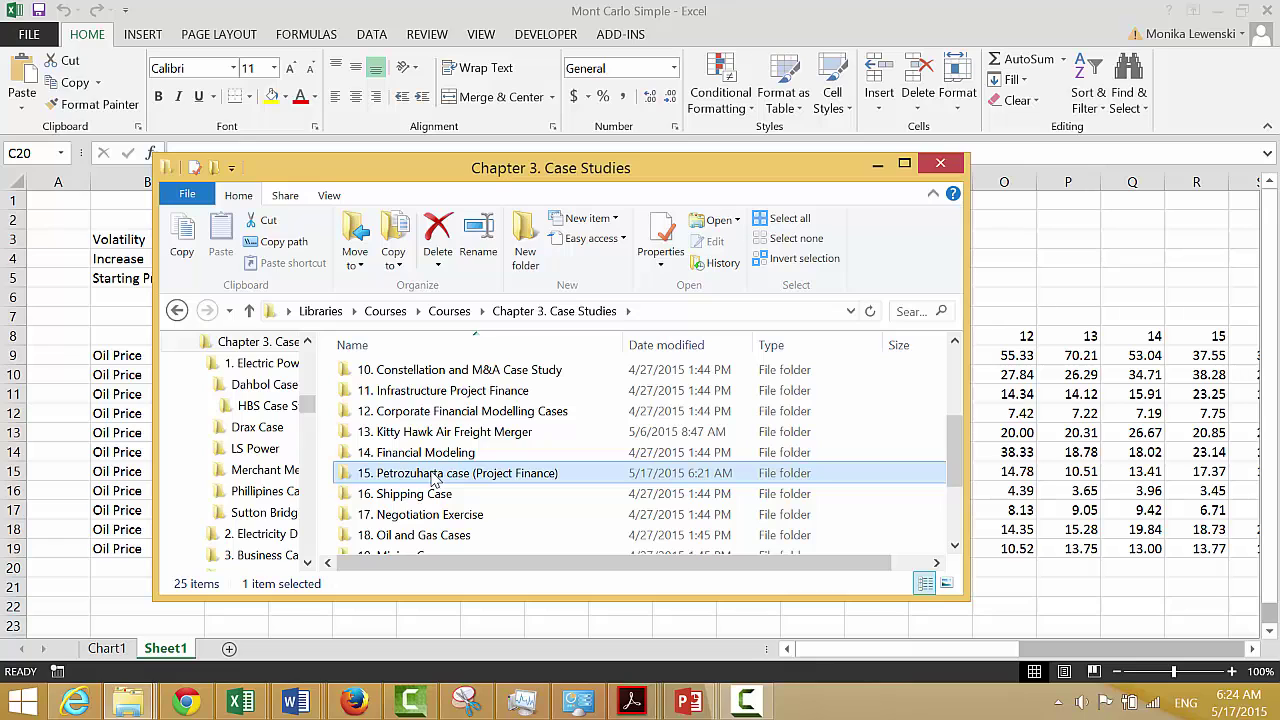
key("Return")
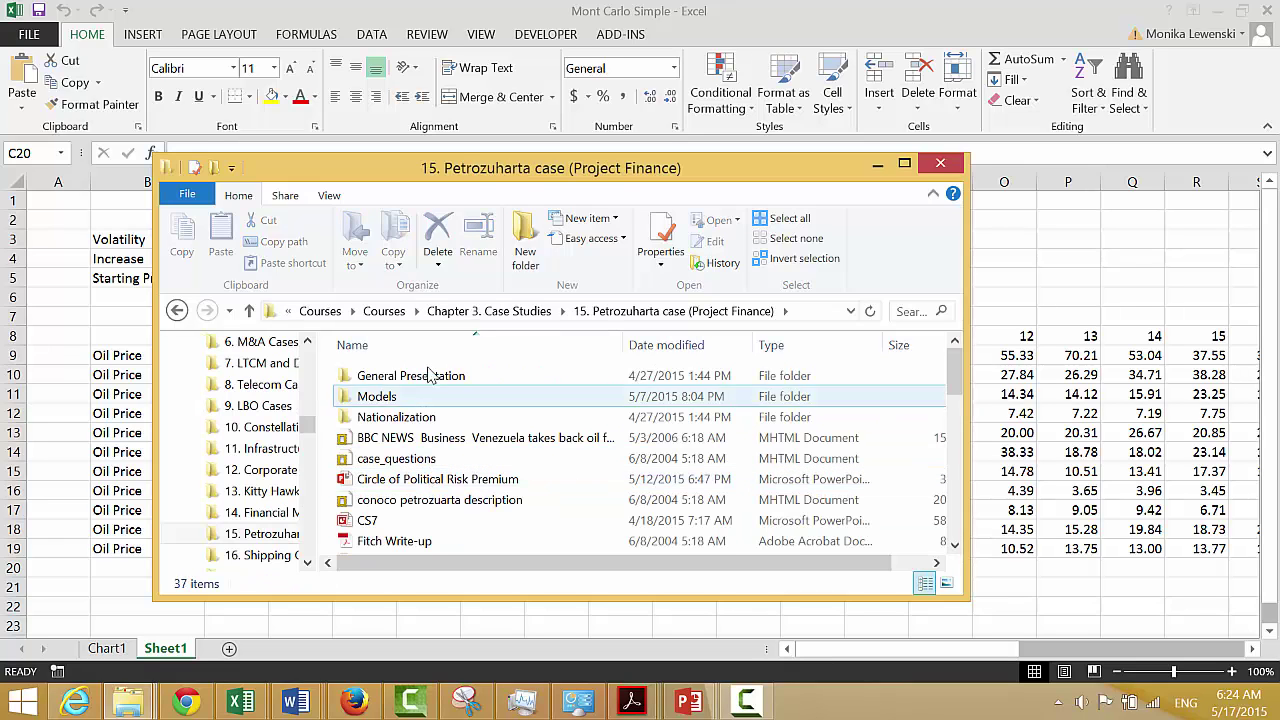
- Select the petrozuata_data workbook in the folder's file list
key("Down")
key("Down")
key("Down")
key("Down")
key("Down")
key("Down")
key("Down")
key("Down")
key("Down")
key("Down")
key("Down")
key("Down")
key("Down")
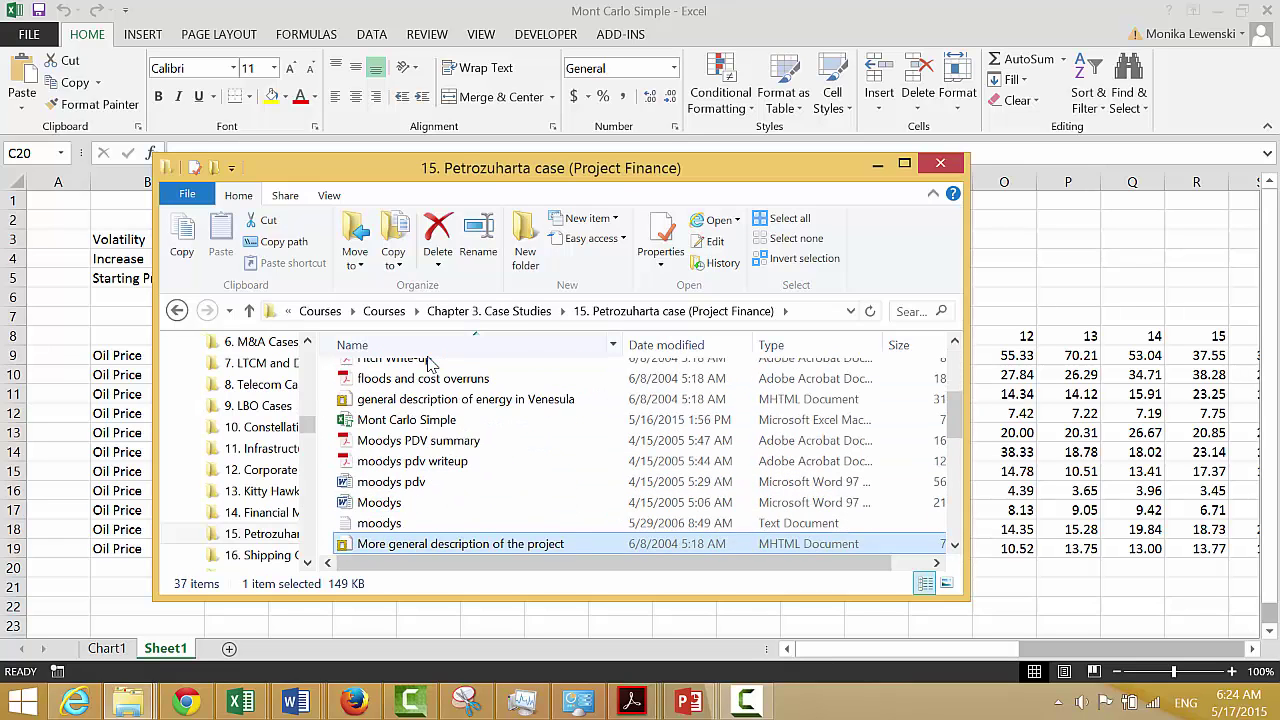
key("Up")
key("Up")
key("Up")
key("Up")
key("Up")
key("Up")
key("Up")
key("Up")
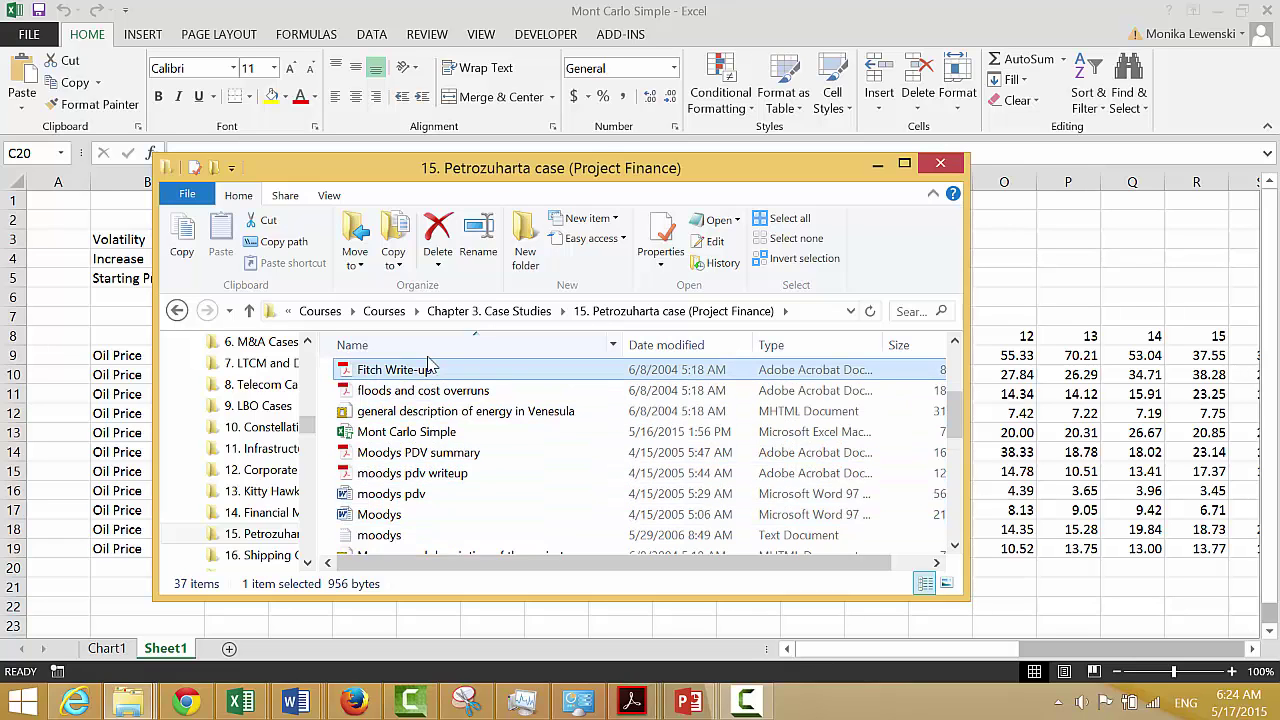
key("Down")
key("Down")
key("Down")
key("Down")
key("Down")
key("Down")
key("Down")
key("Down")
key("Down")
key("Down")
key("Down")
key("Down")
key("Down")
key("Down")
key("Down")
key("Down")
key("Down")
key("Down")
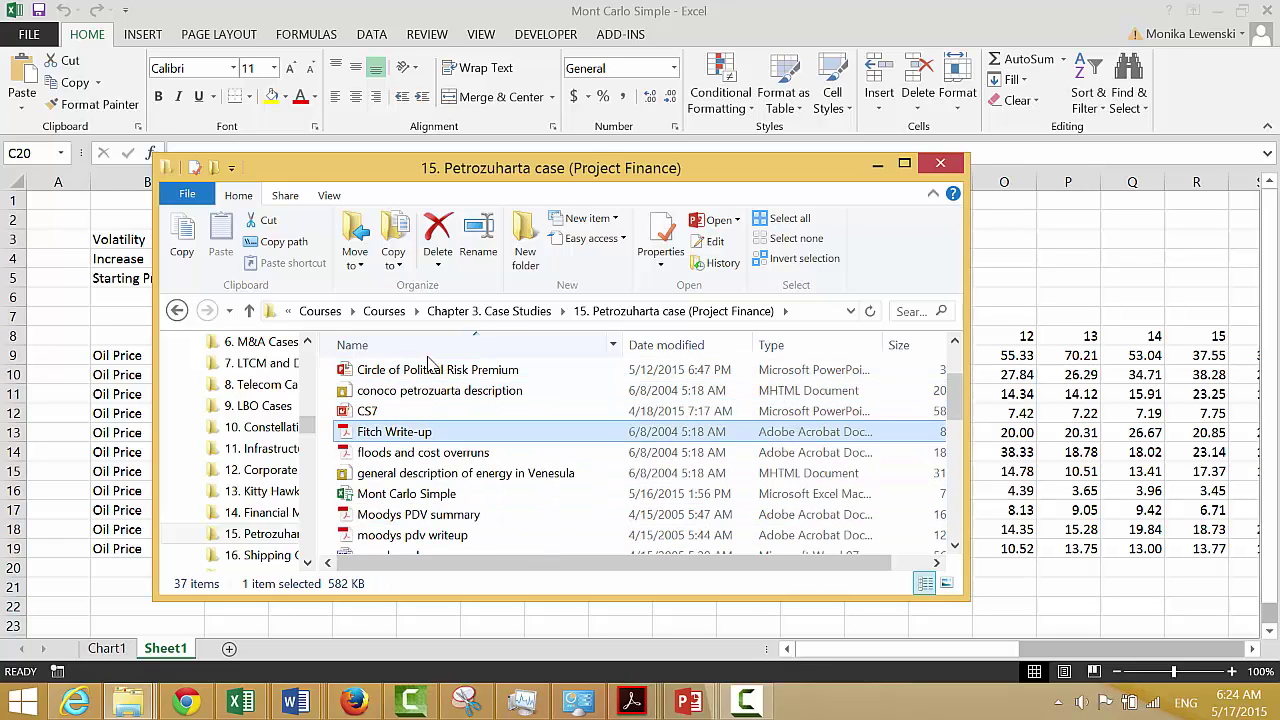
key("Down")
key("Down")
key("Down")
key("Down")
key("Down")
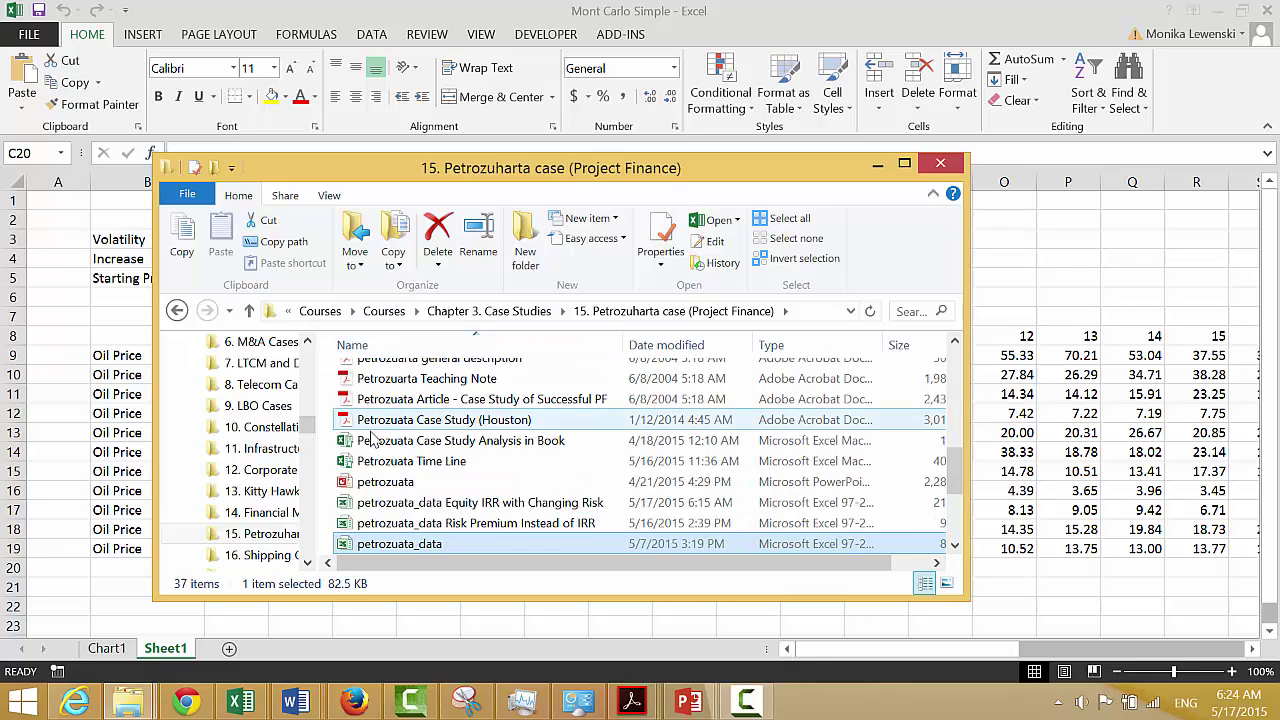
- Open petrozuata_data in Excel and switch to the Exhibit10a sheet
double_click(420, 545)
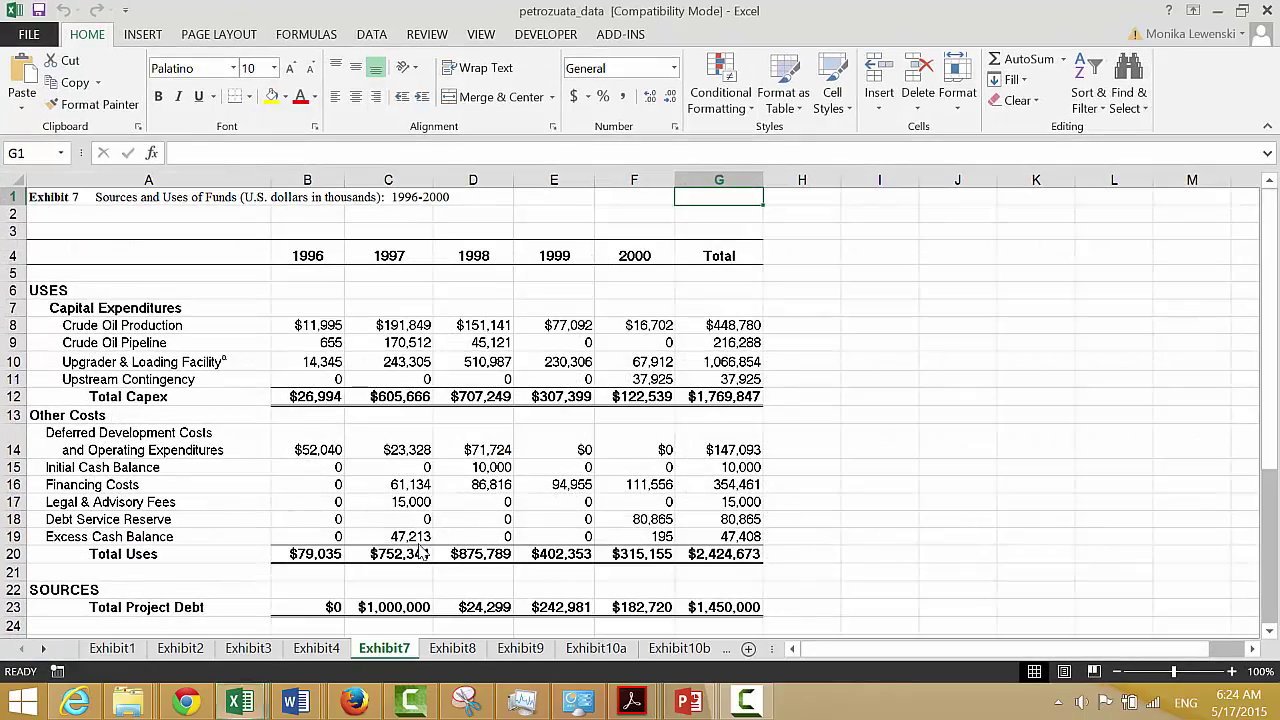
left_click(259, 252)
key("ctrl+Page_Down")
key("ctrl+Page_Down")
key("ctrl+Page_Down")
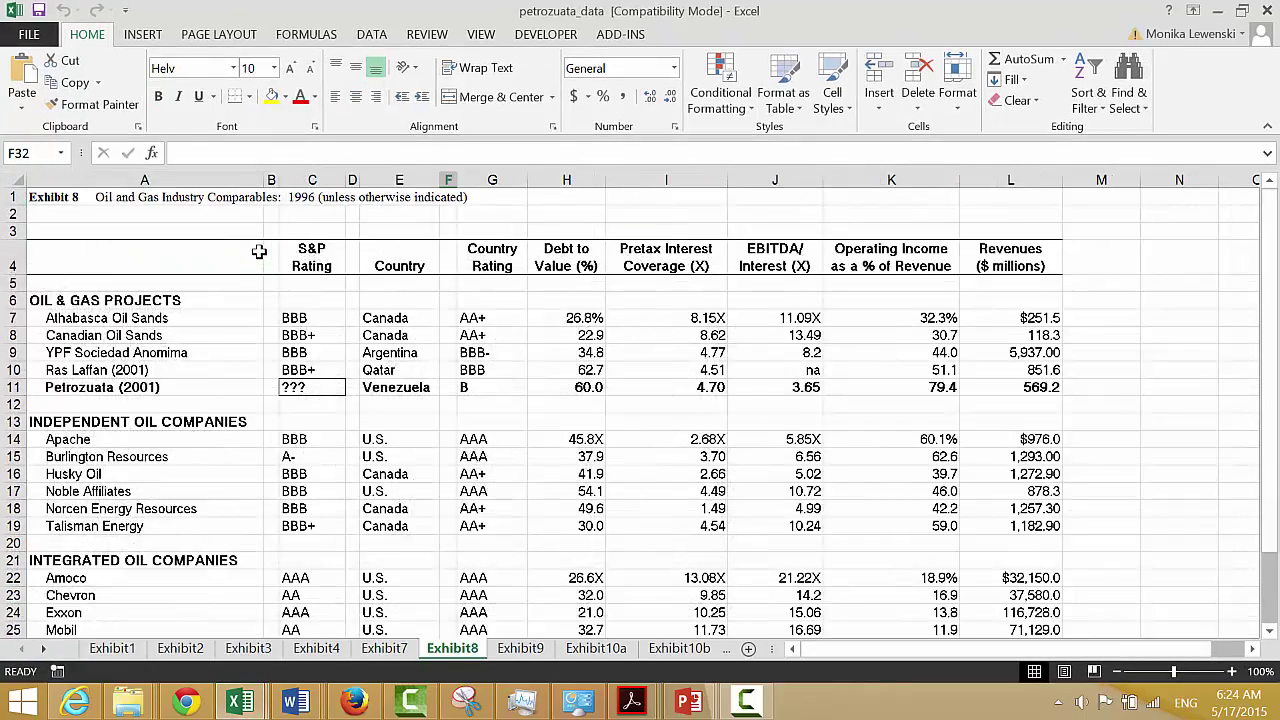
- Review the 1998 row values through Total Debt Service, ending in the empty column K
key("Right")
key("Right")
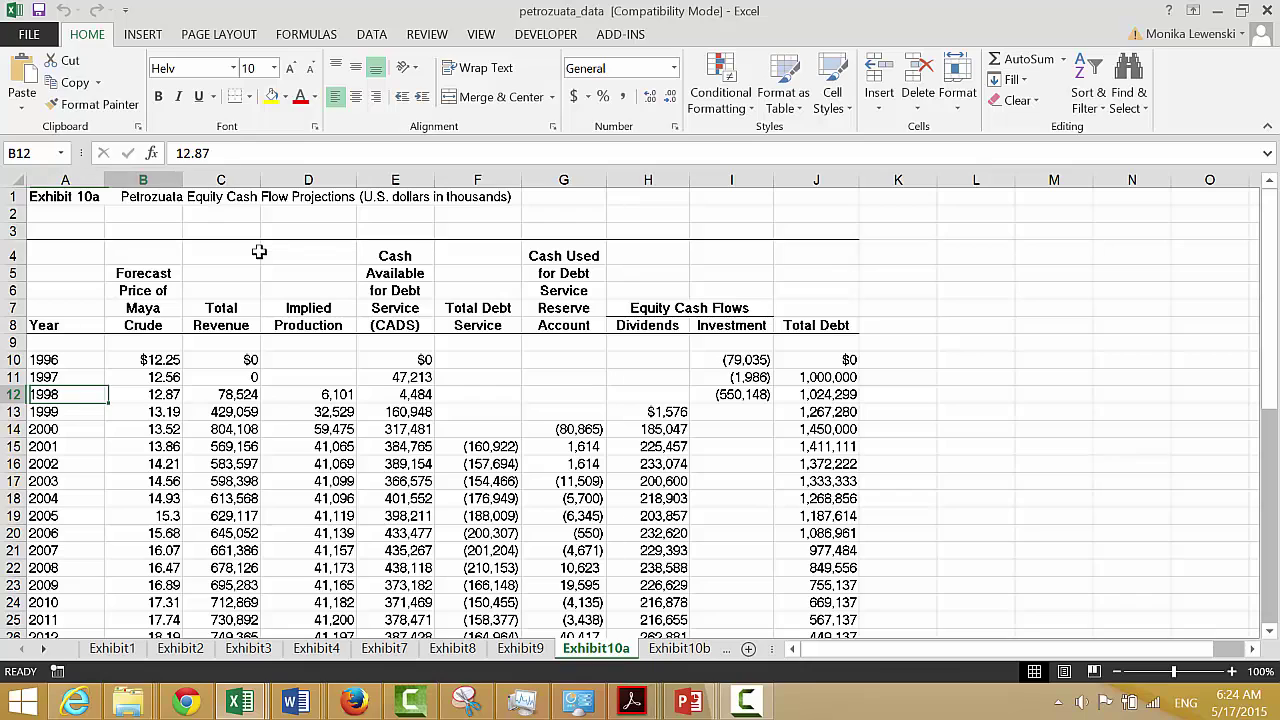
key("Right")
key("Right")
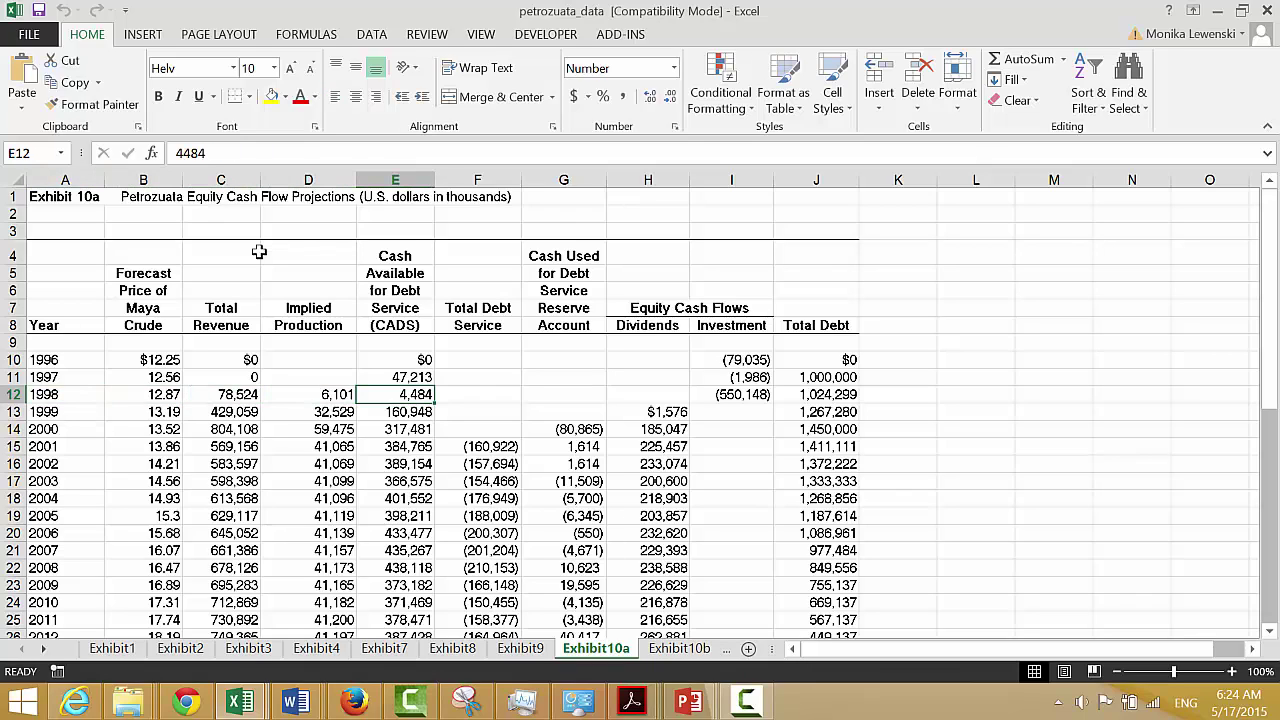
key("Left")
key("Left")
key("Left")
key("Right")
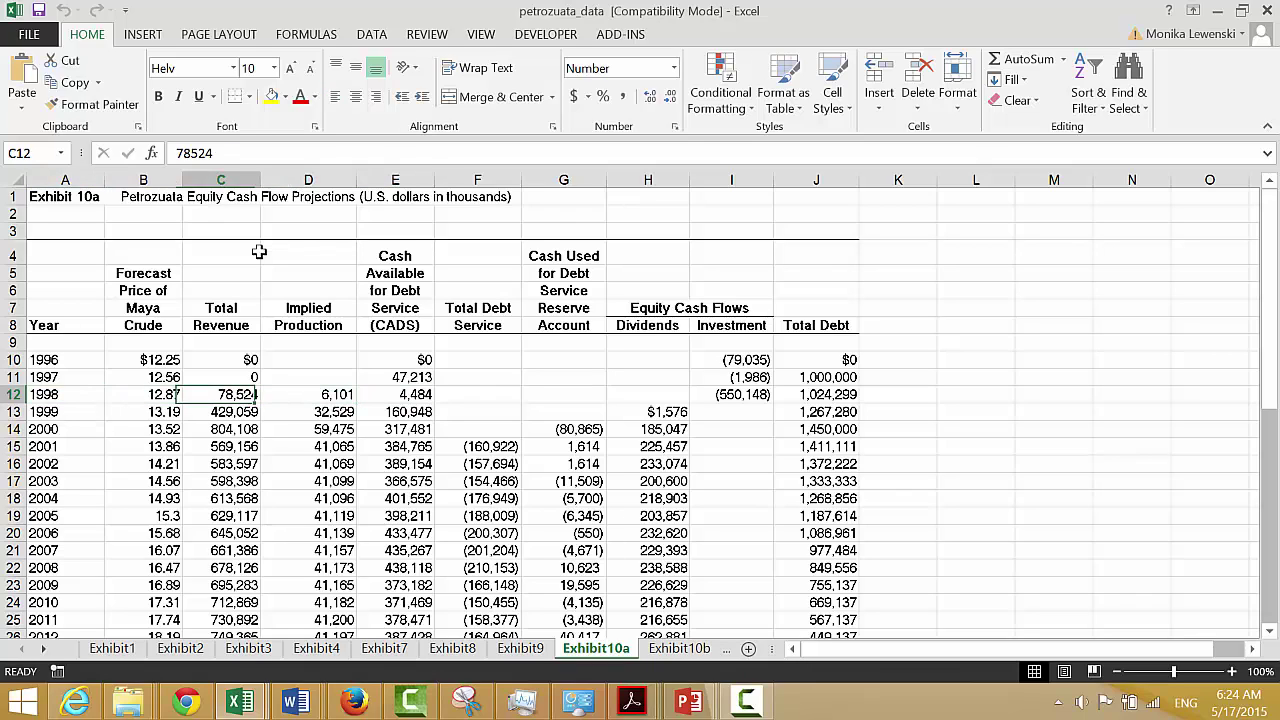
key("Right")
key("Right")
key("Left")
key("Left")
key("Left")
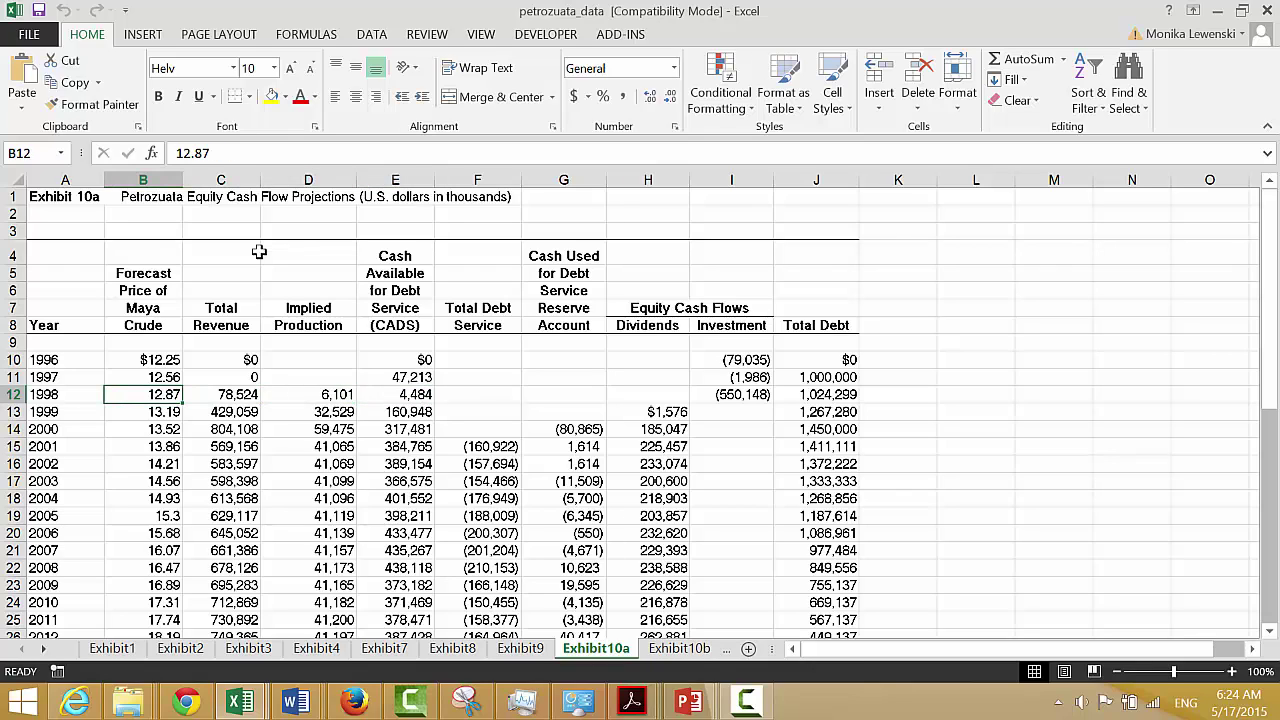
key("Right")
key("Right")
key("Right")
key("Right")
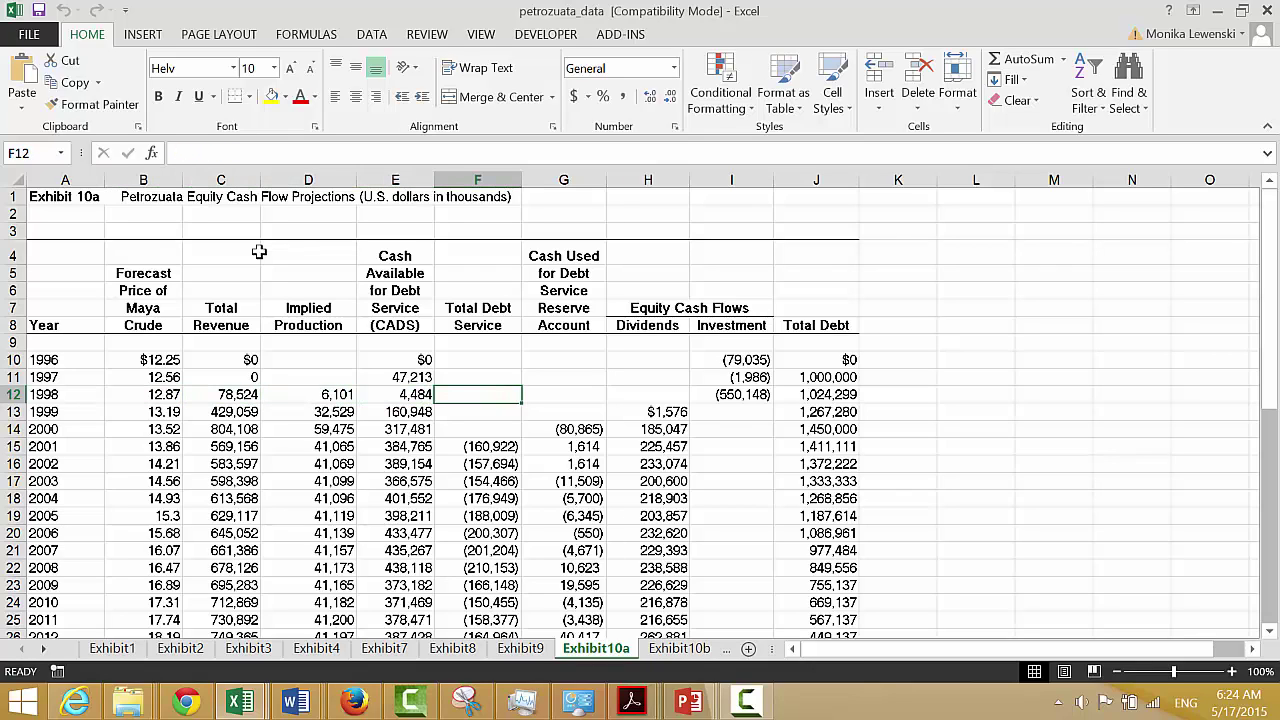
key("Right")
key("Right")
key("Right")
key("Right")
key("Right")
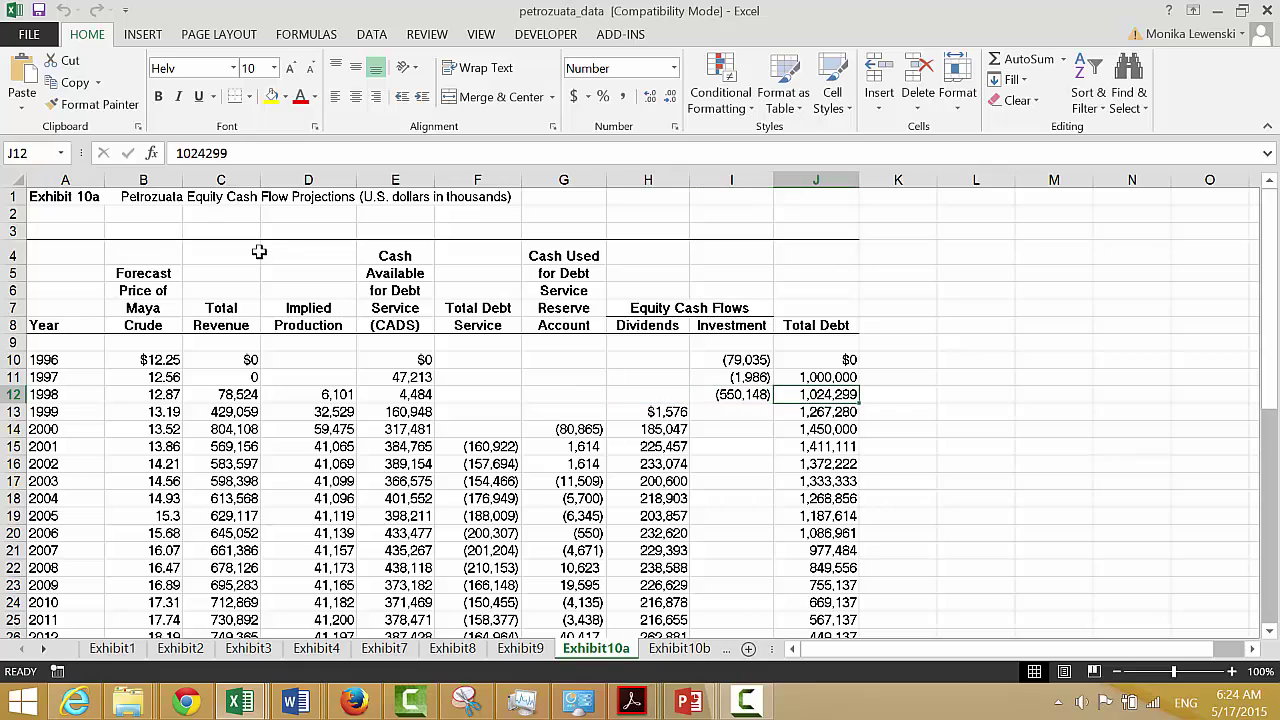
key("Up")
key("Up")
key("Up")
key("Up")
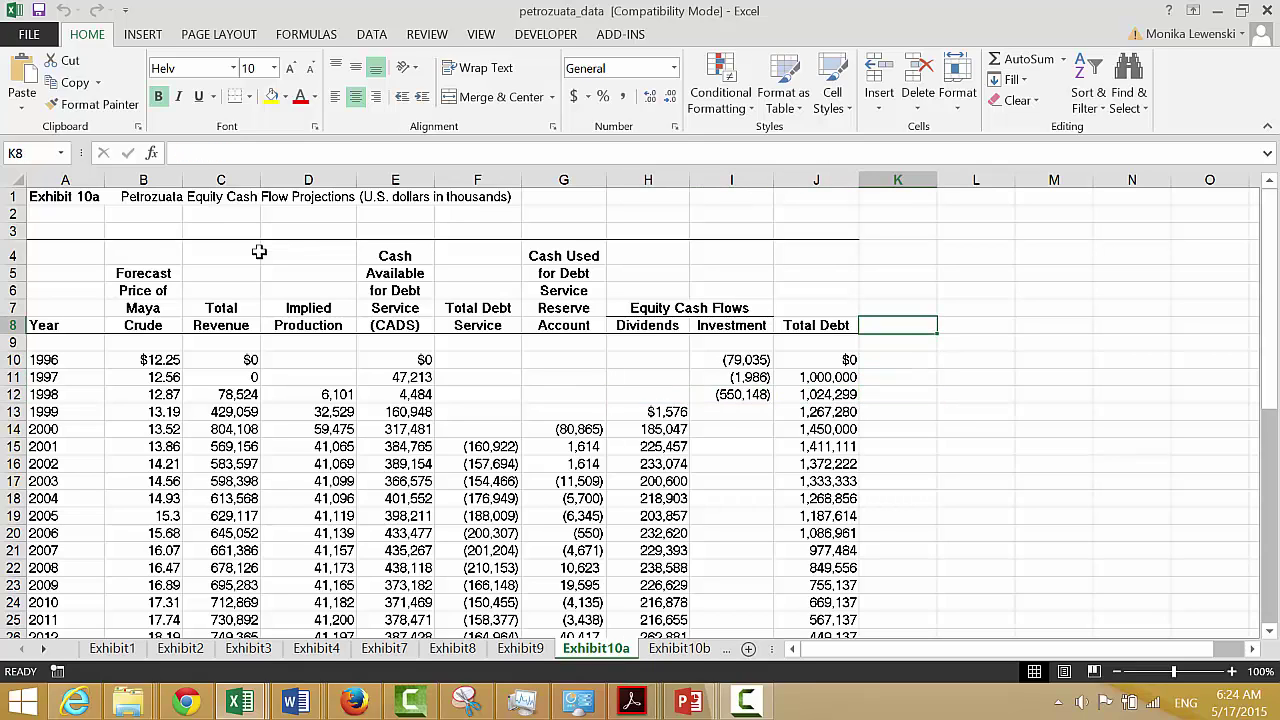
- Enter the heading Revenues in K8 and review the 1999 and 2001 price and revenue values
type("Revenu")
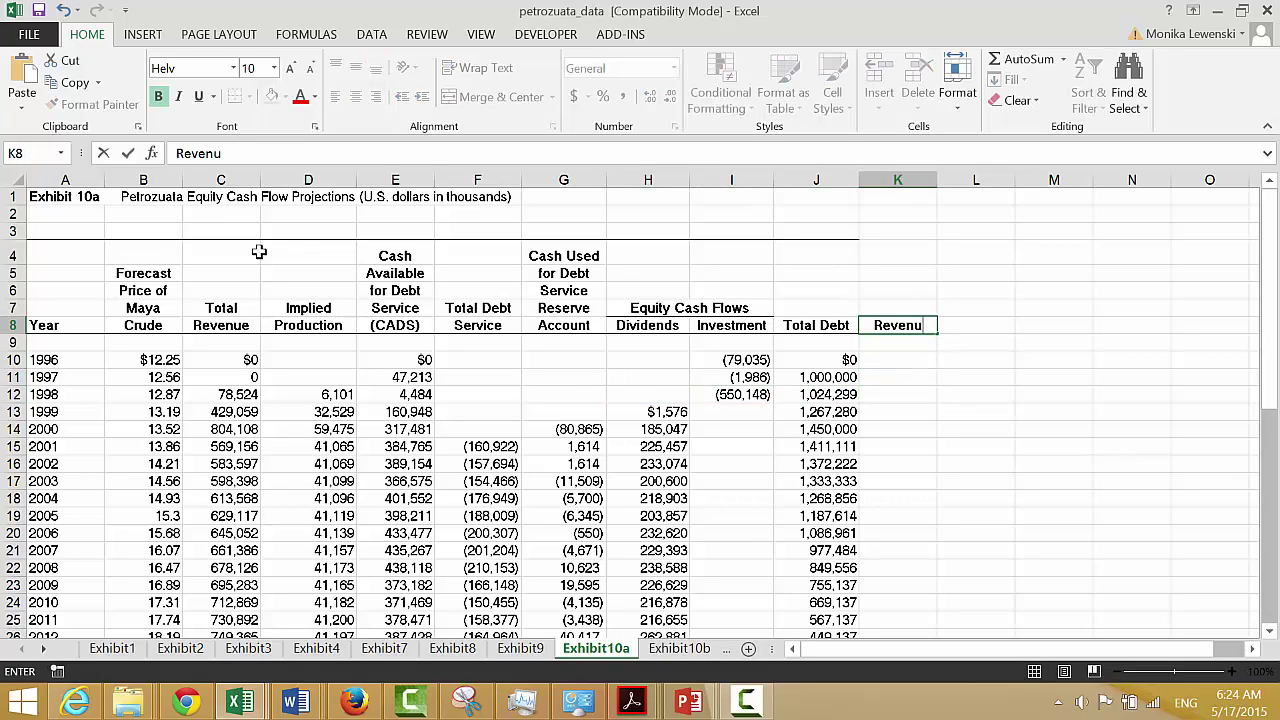
type("es")
key("Return")
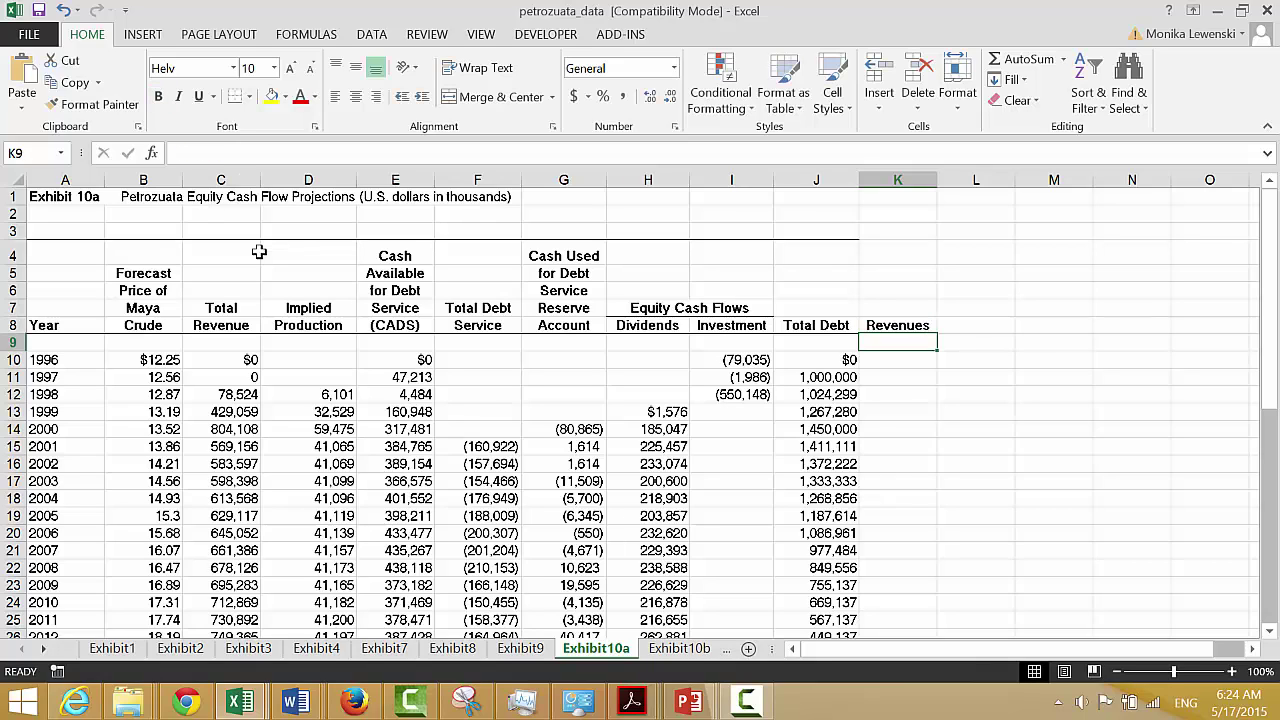
key("Down")
key("Down")
key("Down")
key("Down")
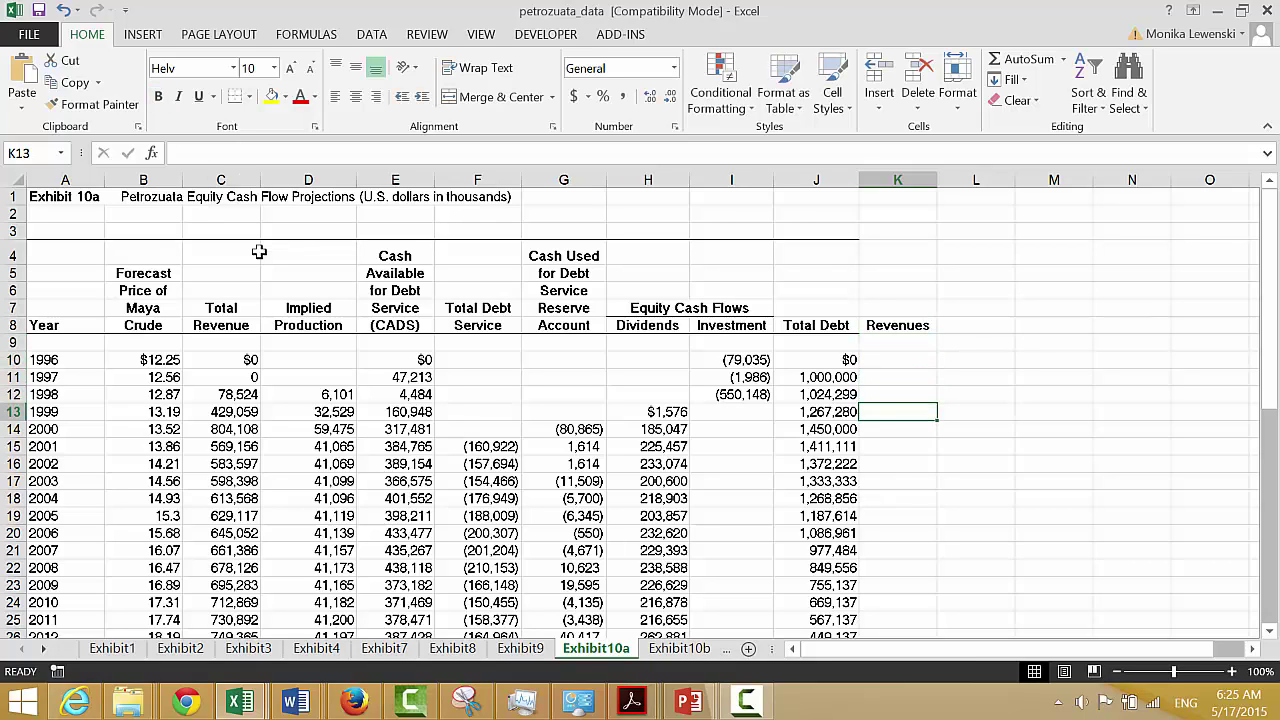
key("Left")
key("Left")
key("Left")
key("Left")
key("Left")
key("Left")
key("Left")
key("Left")
key("Left")
key("Left")
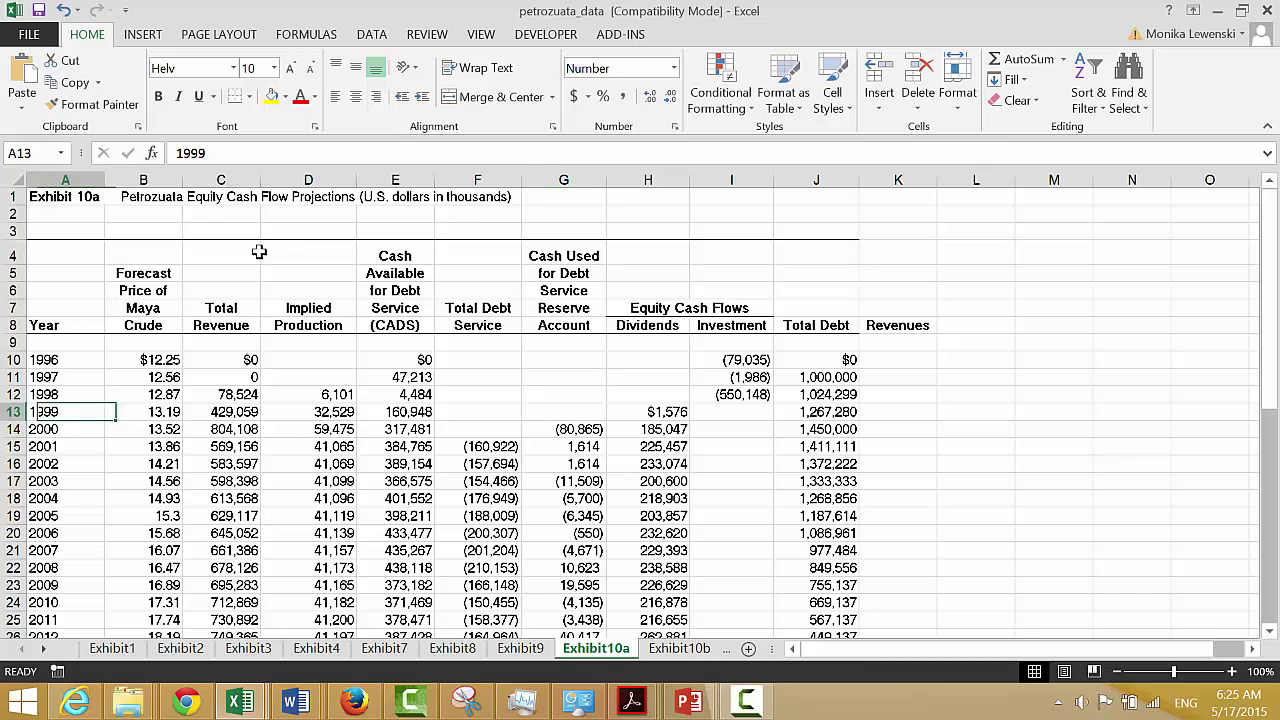
key("Right")
key("Right")
key("Right")
key("Right")
key("Right")
key("Right")
key("Right")
key("Right")
key("Right")
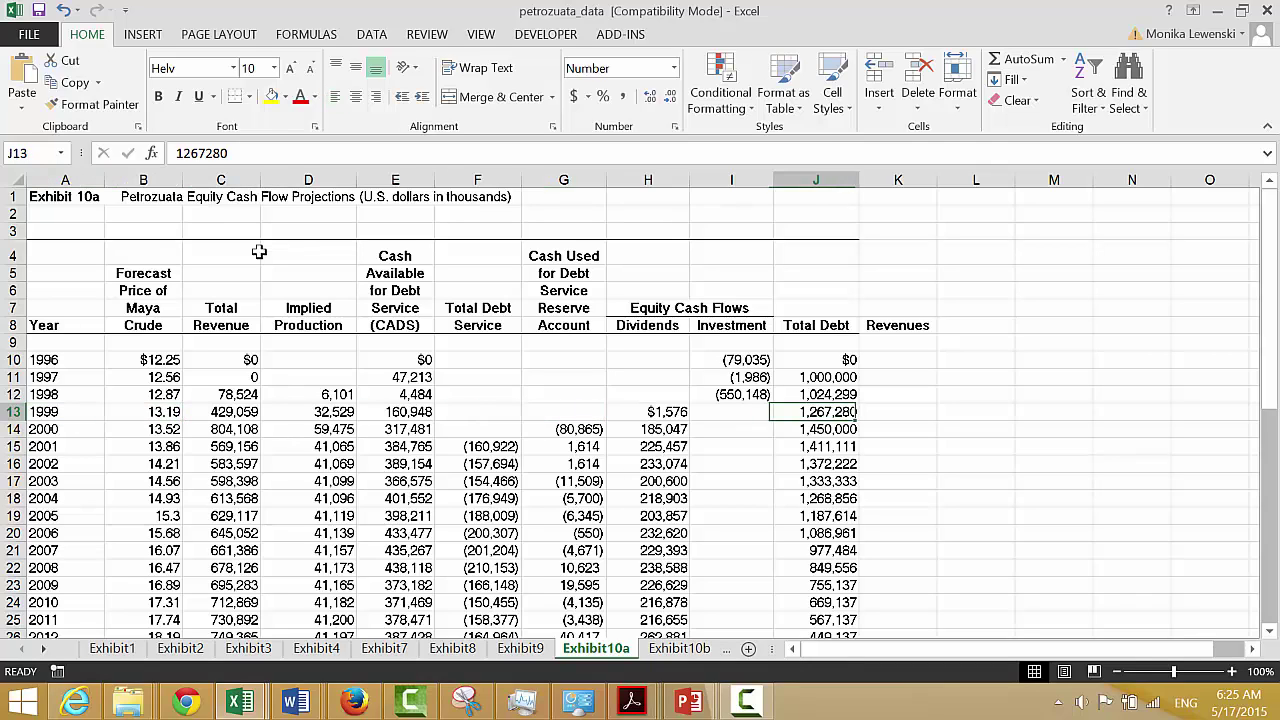
key("Left")
key("Left")
key("Left")
key("Left")
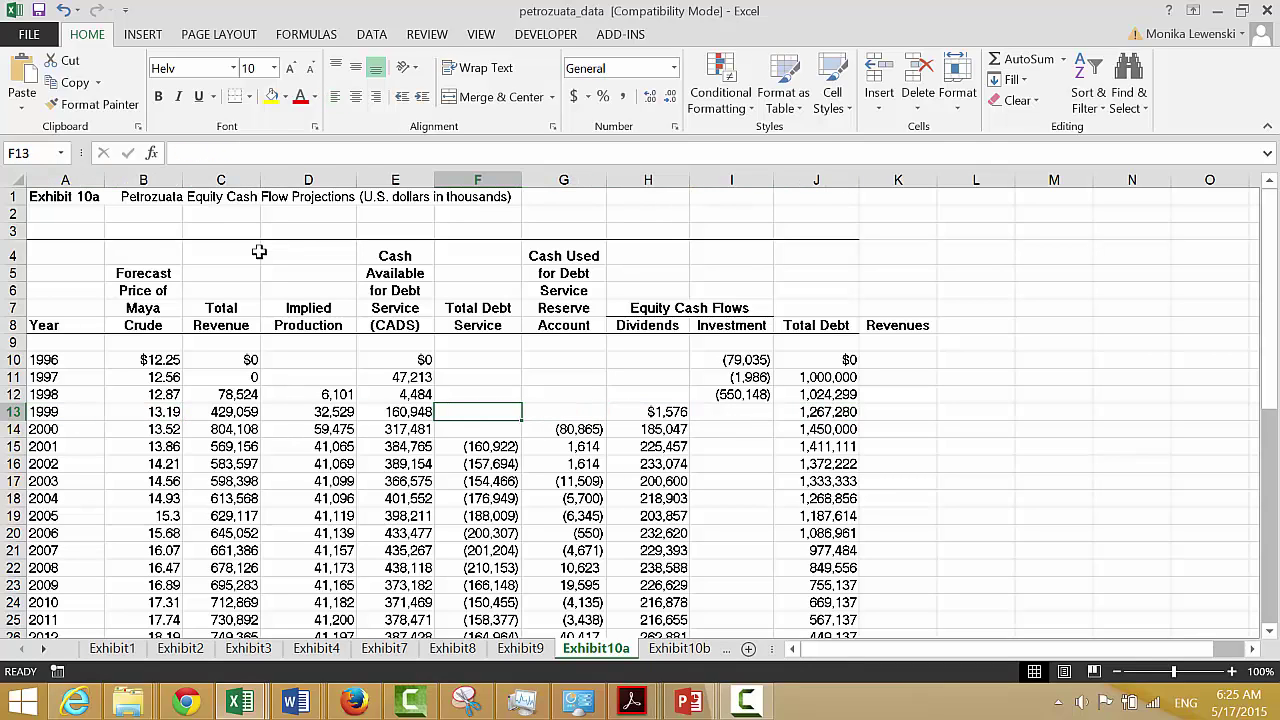
key("Down")
key("Down")
key("Left")
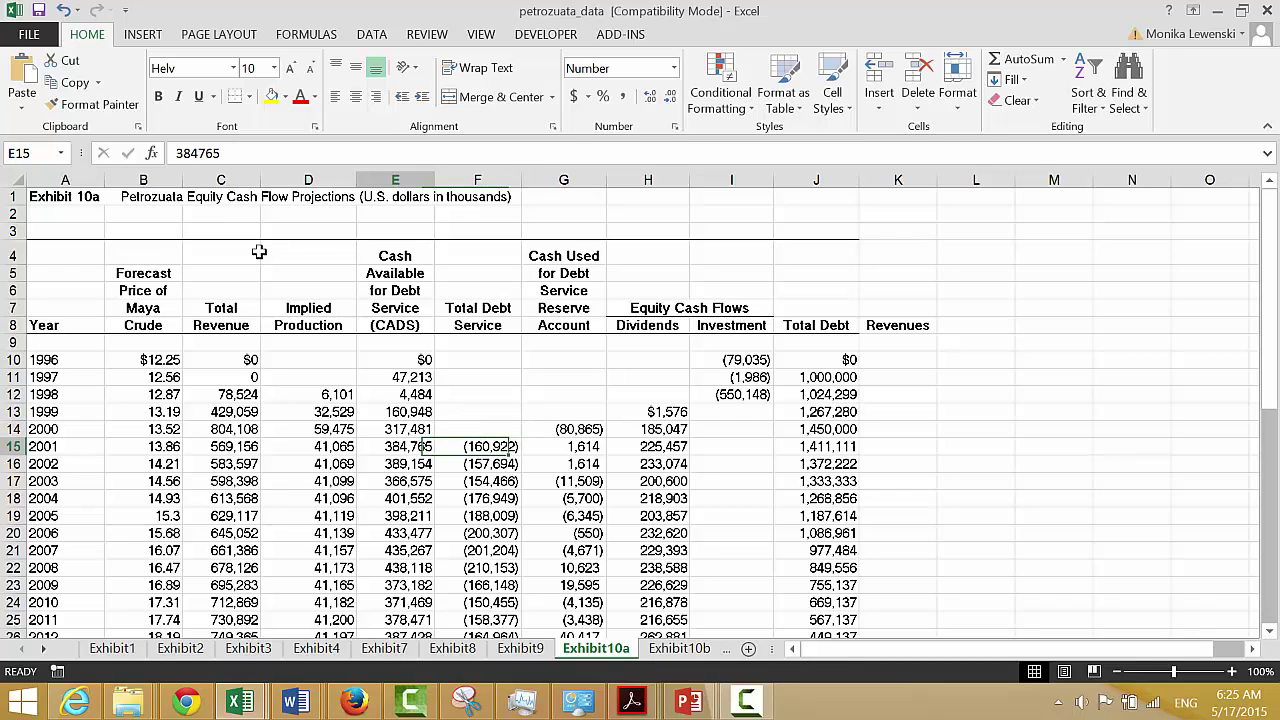
key("Left")
key("Left")
key("Left")
key("Right")
key("Right")
key("Right")
key("Left")
key("Left")
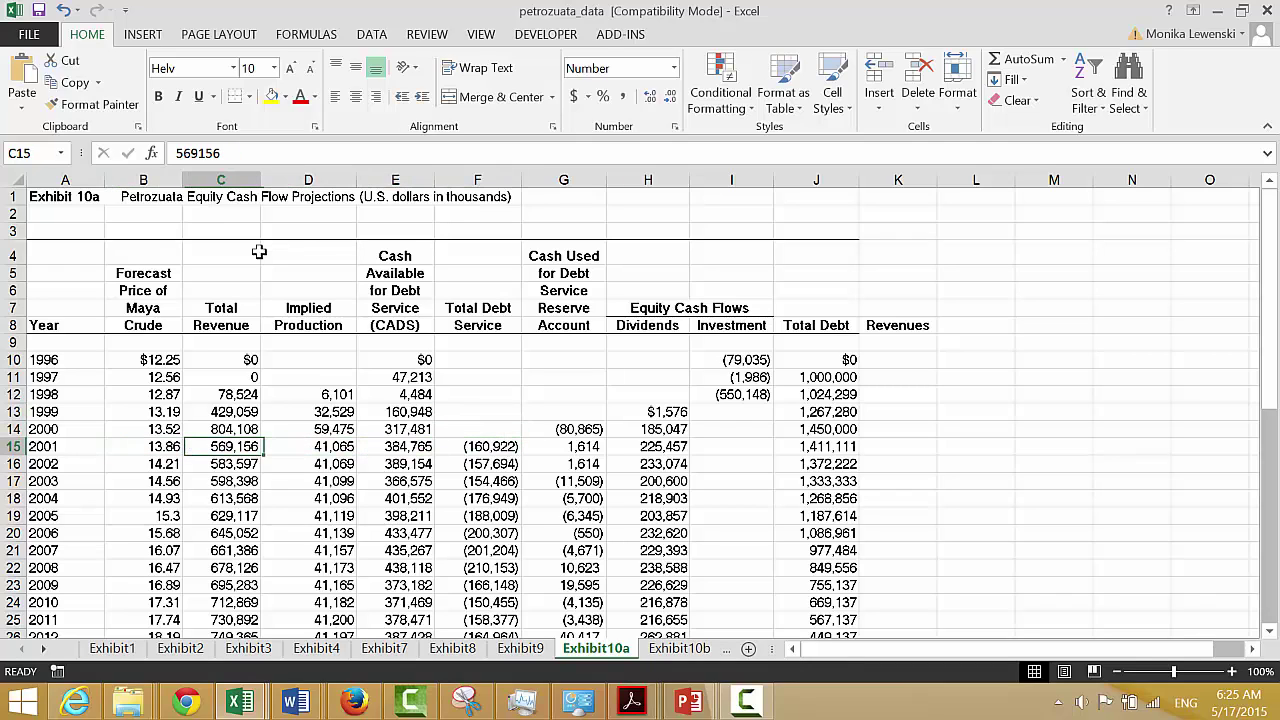
key("Left")
key("Left")
key("Right")
key("Right")
key("Right")
key("Right")
key("Right")
key("Right")
key("Right")
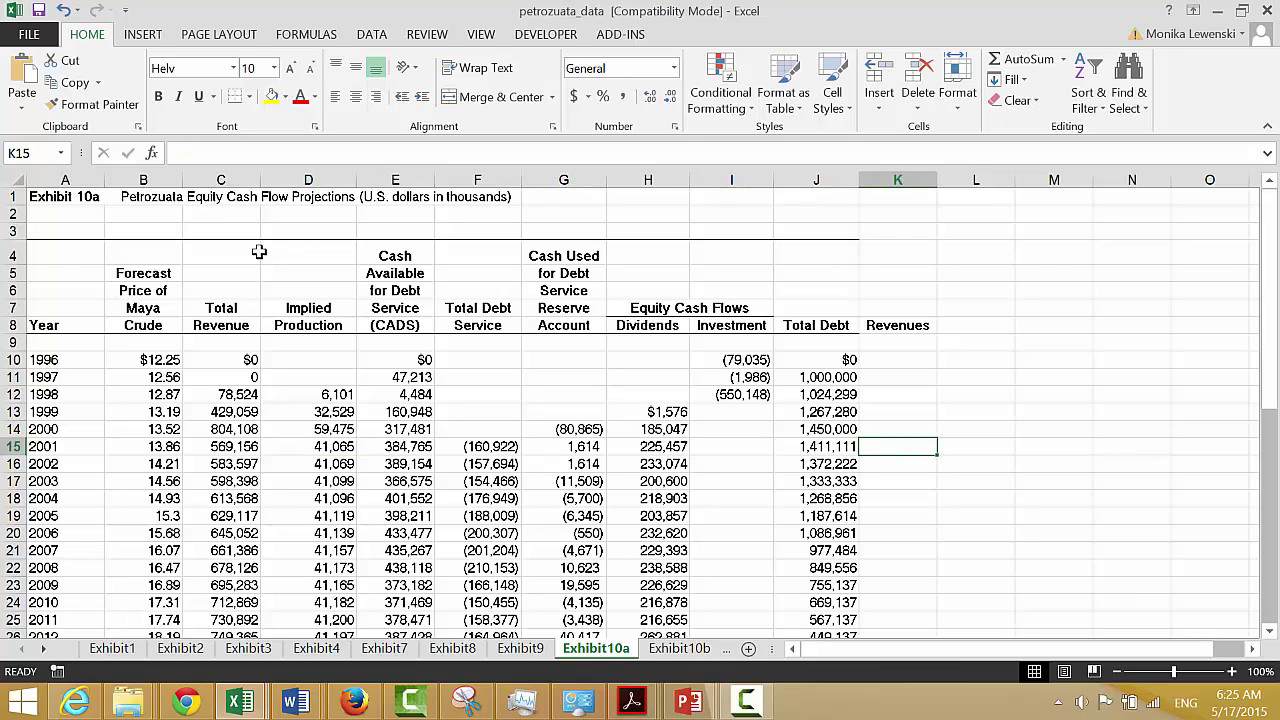
- Enter =B15*D15 in K15 and fill it down column K
type("=")
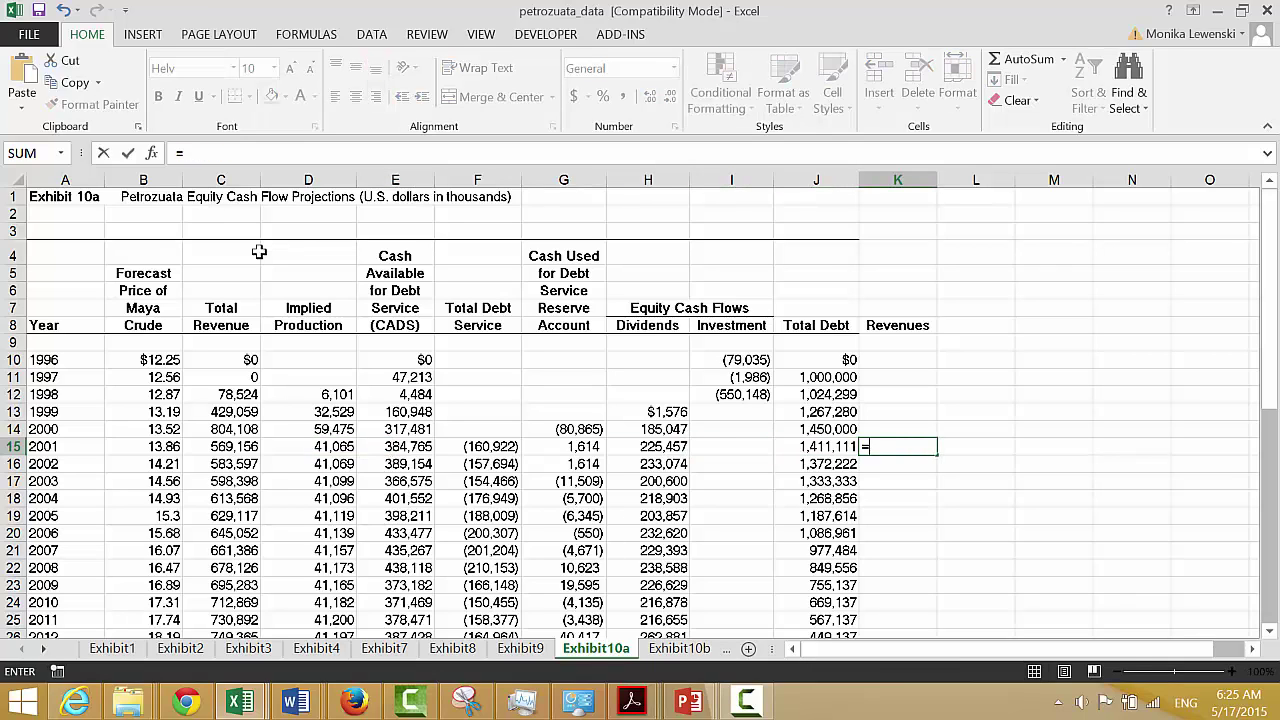
key("Left")
key("Left")
key("Left")
key("Left")
key("Left")
key("Left")
key("Left")
key("Left")
key("Left")
key("Left")
key("Right")
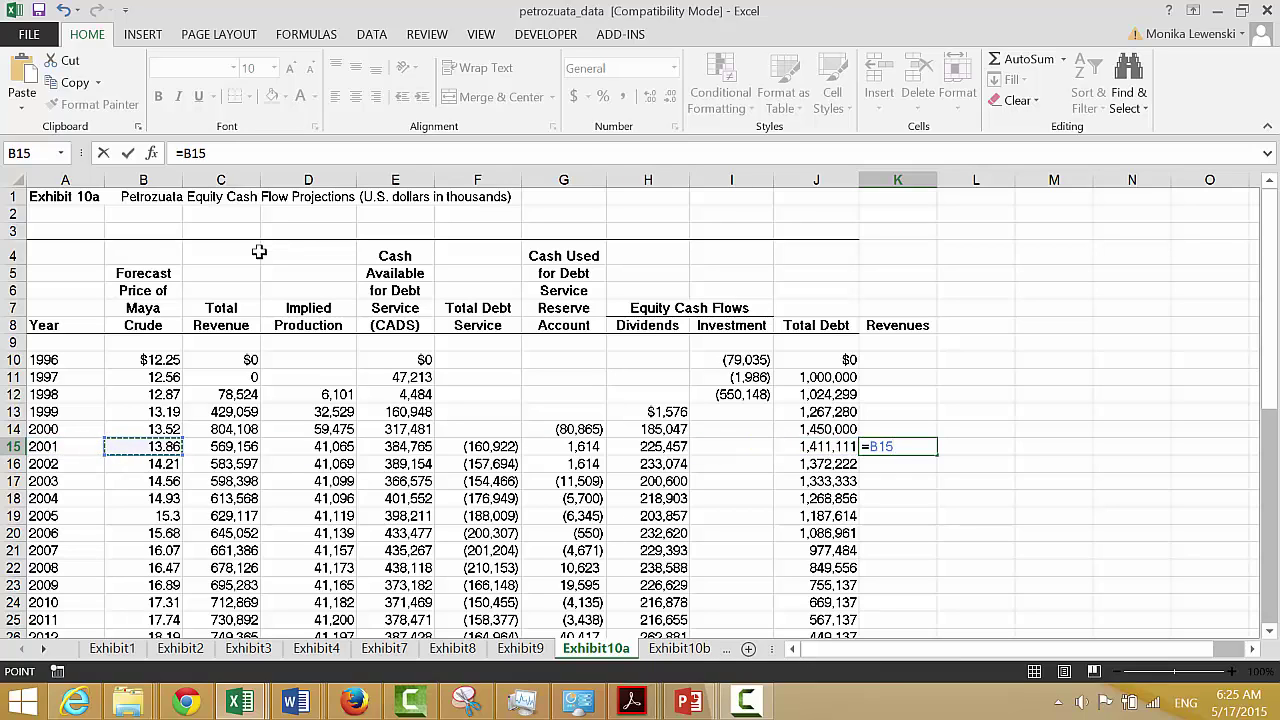
type("*")
key("Left")
key("Left")
key("Left")
key("Left")
key("Left")
key("Left")
key("Left")
key("Left")
key("Left")
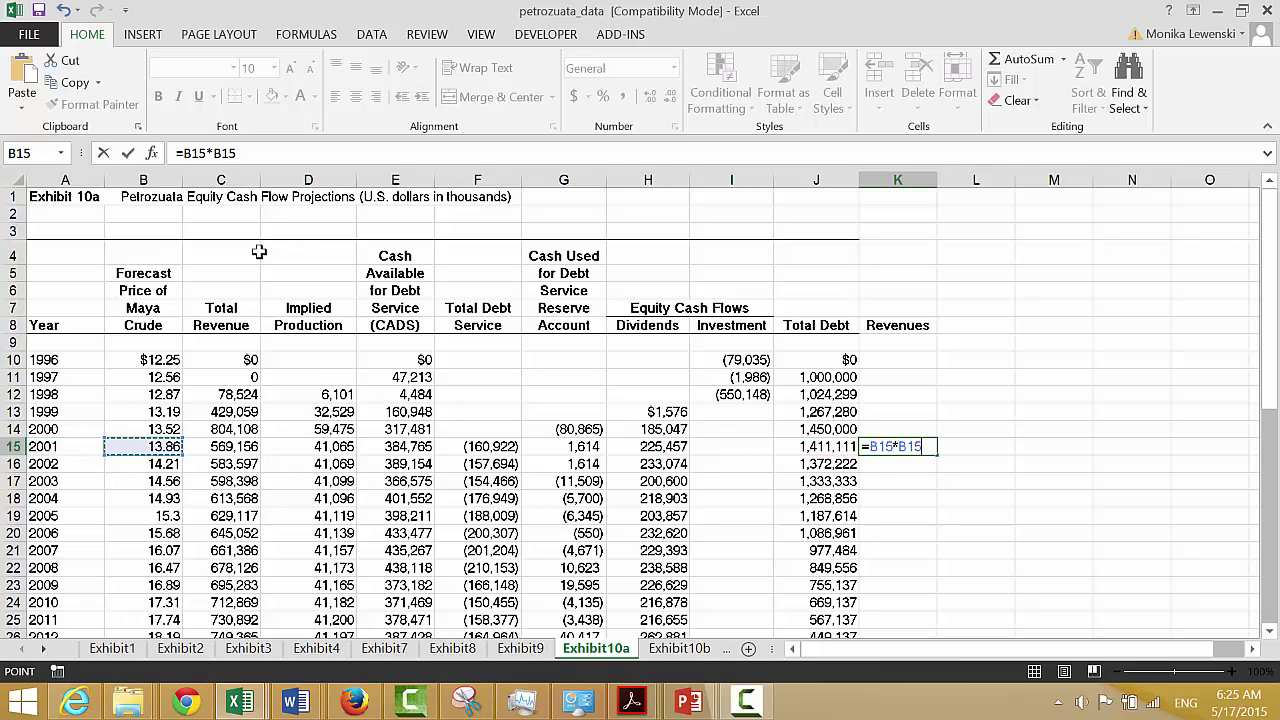
key("Right")
key("Right")
key("Return")
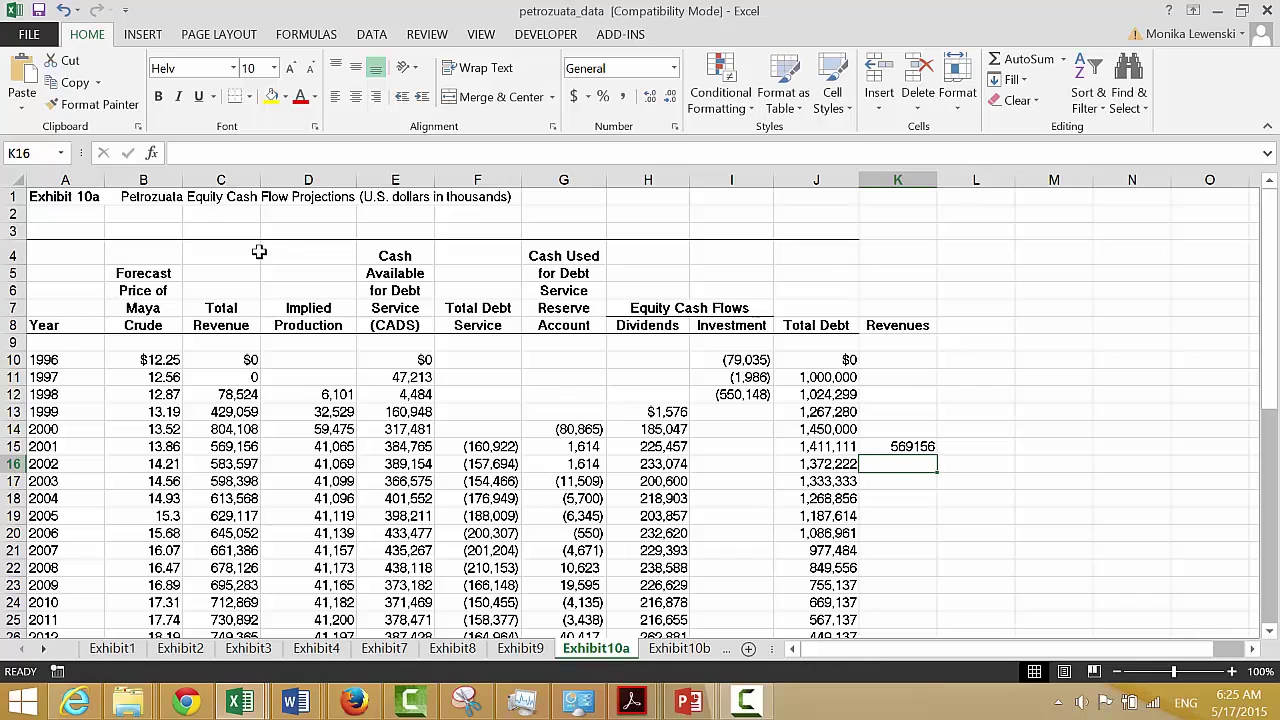
key("Up")
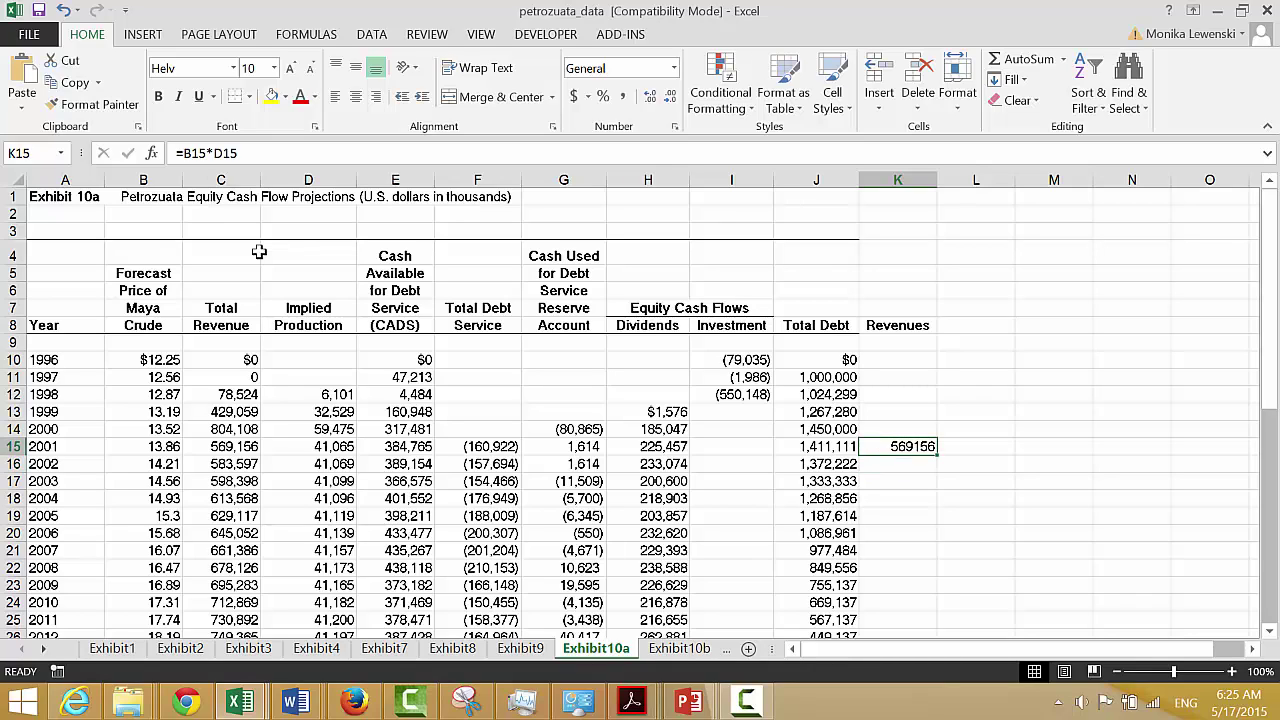
double_click(938, 456)
- Format the revenues with thousands separators and no decimal places
key("ctrl+shift+1")
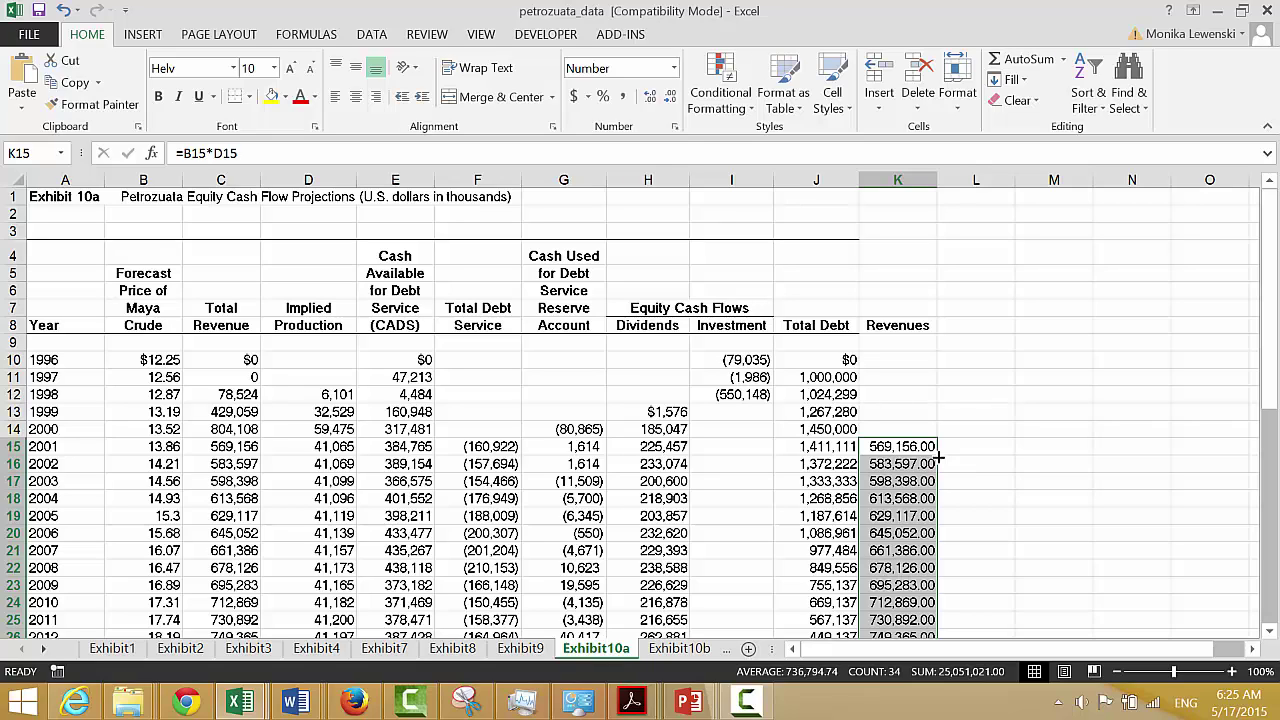
key("alt+h")
key("9")
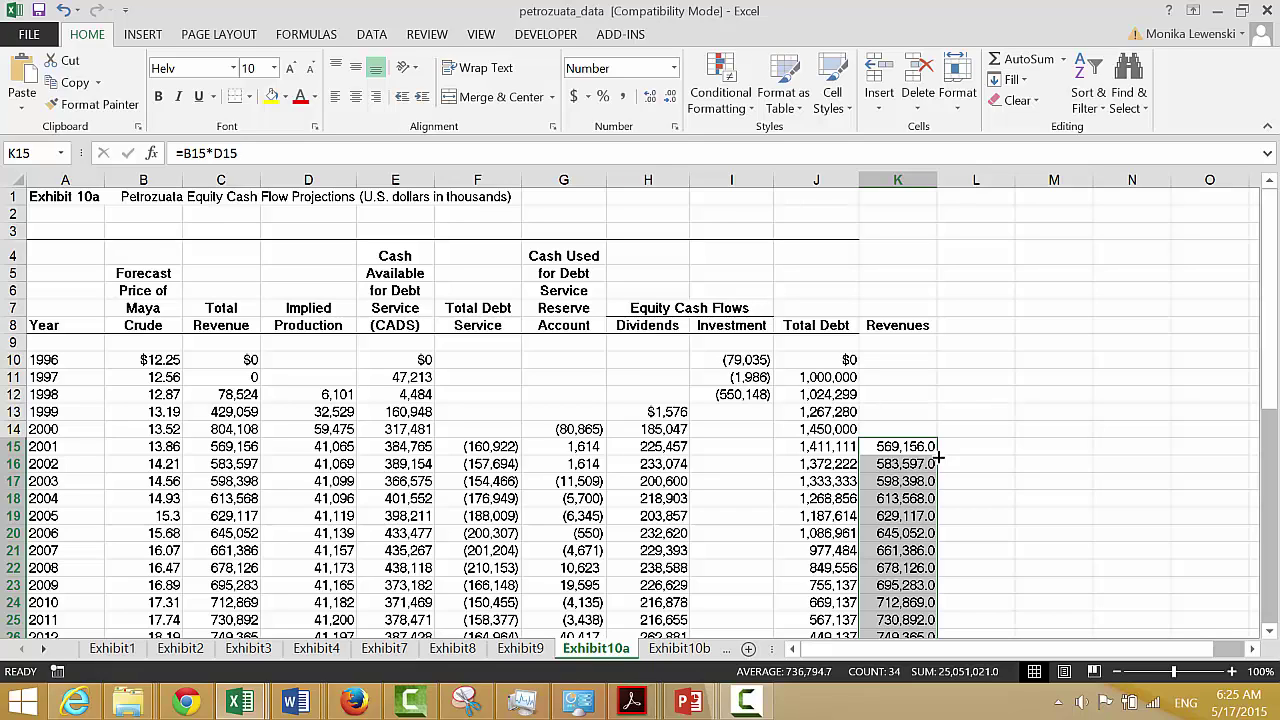
key("alt+h")
key("9")
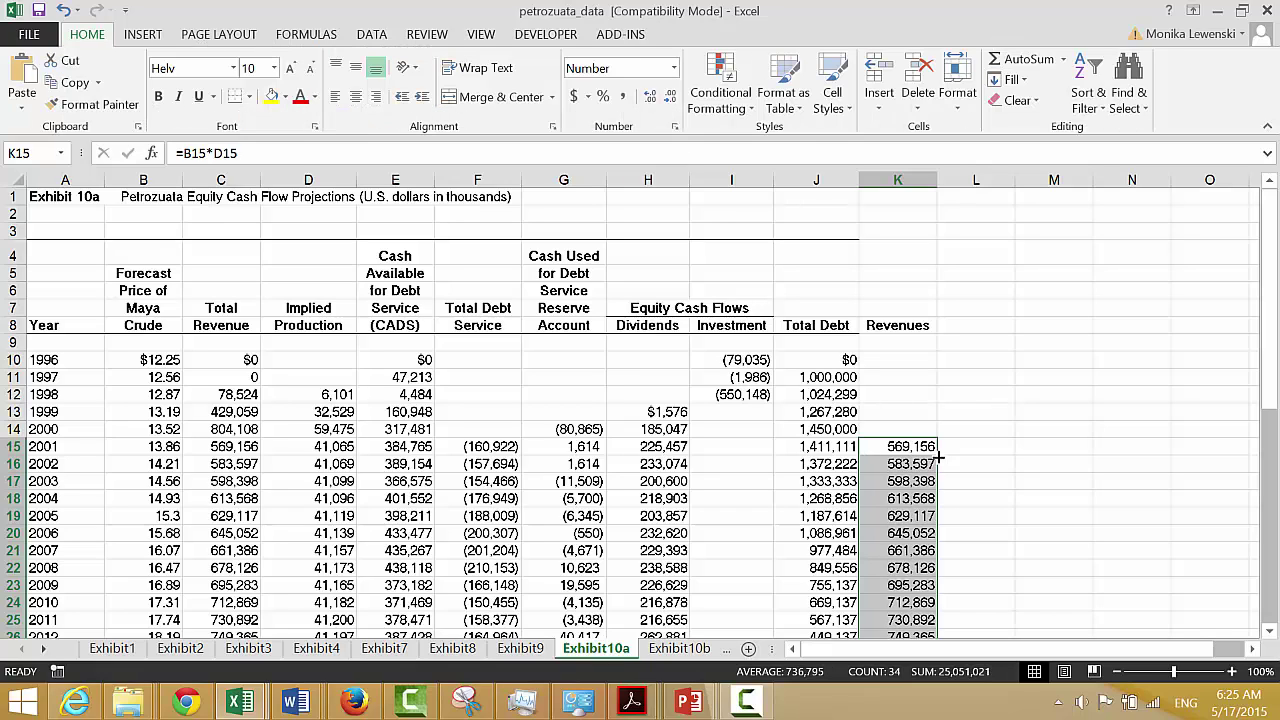
key("Right")
key("Left")
key("Left")
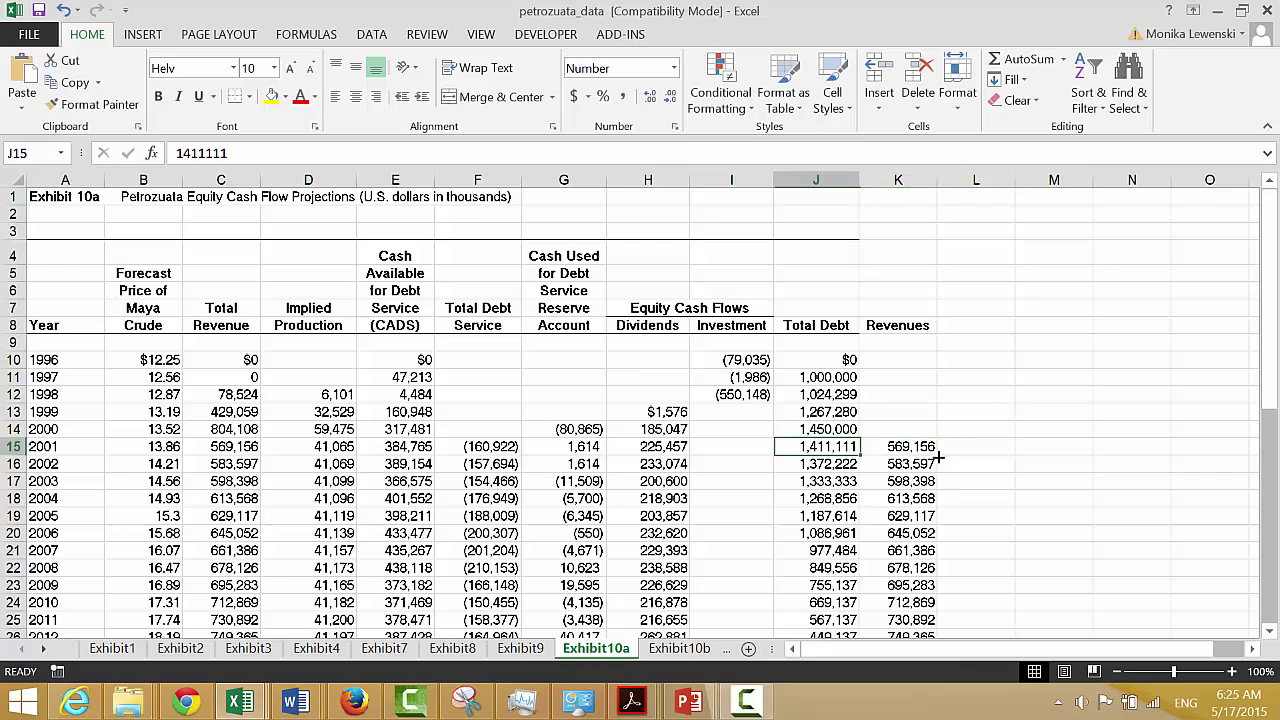
key("Right")
key("Right")
key("Left")
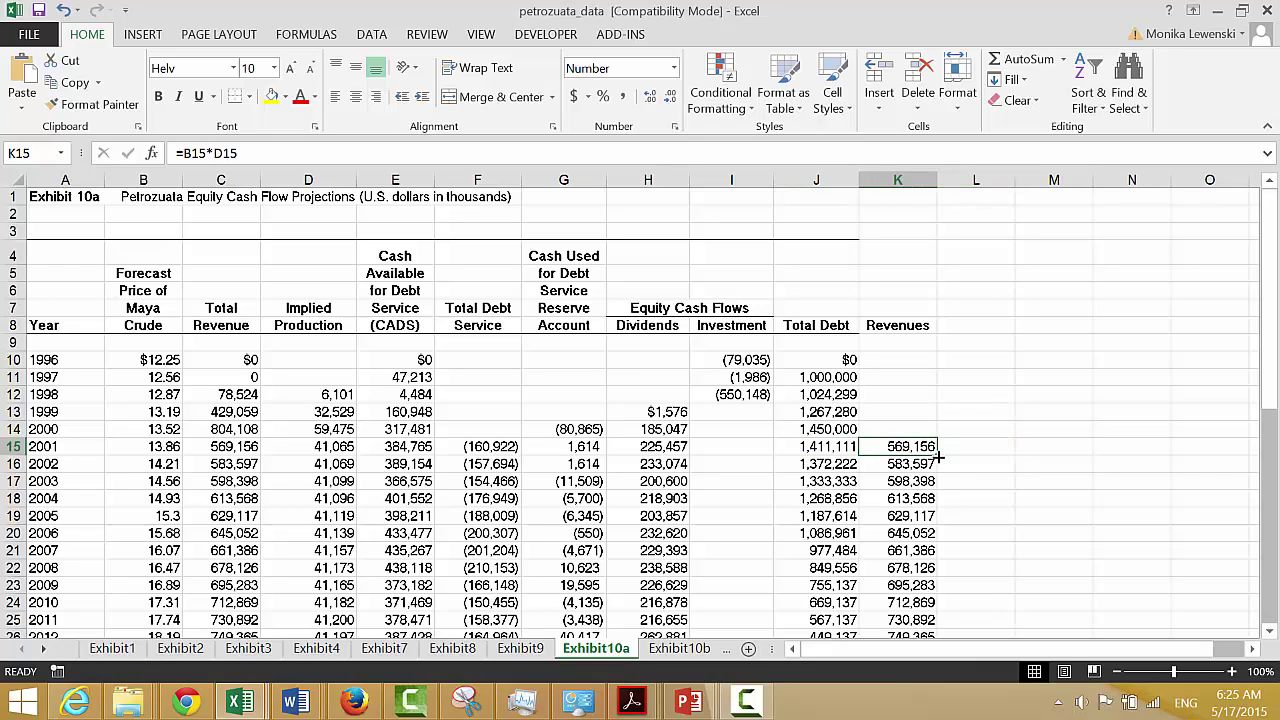
key("Right")
key("Left")
key("Left")
key("Right")
key("Right")
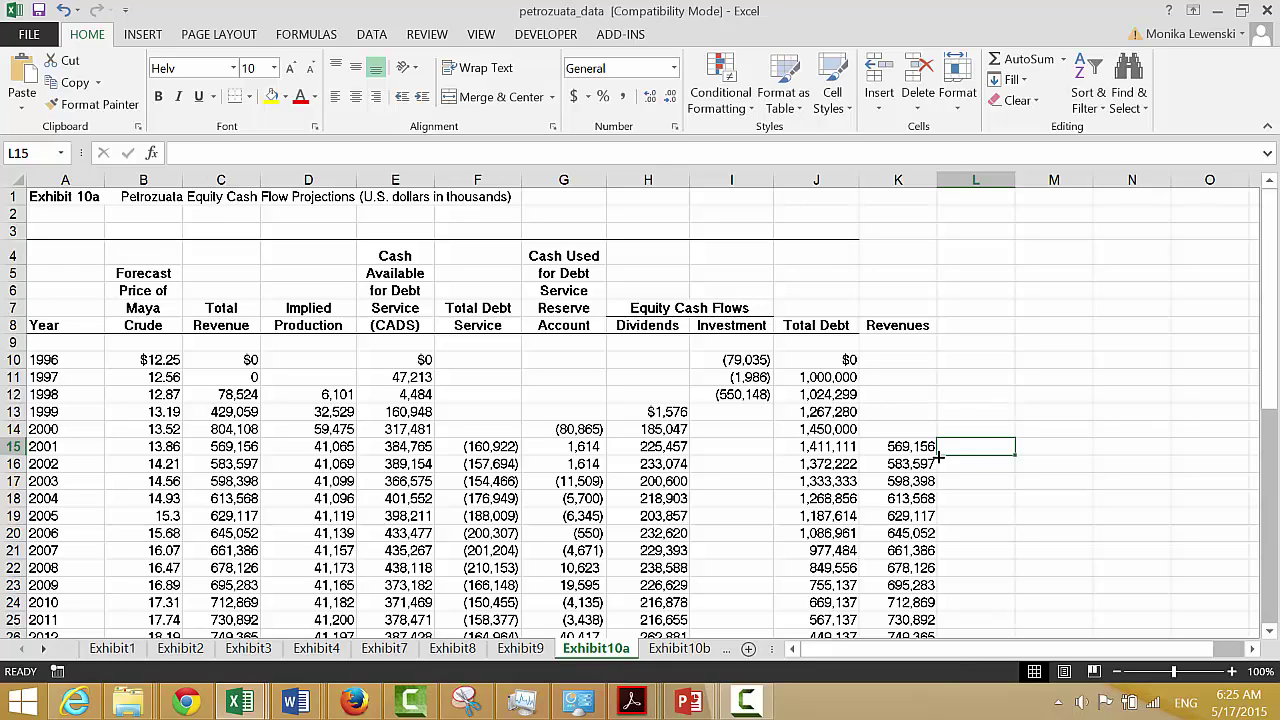
- Enter the formula =K15-E15 (Revenues minus CADS) in L15
type("=")
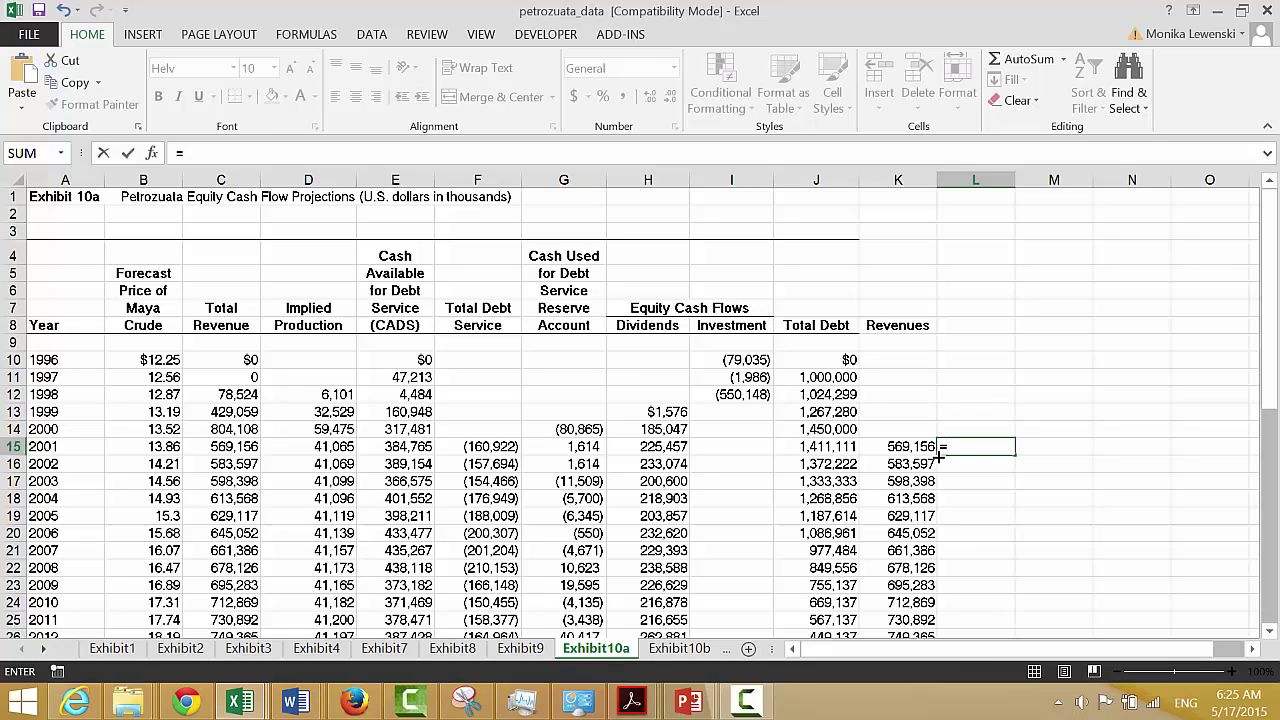
key("Left")
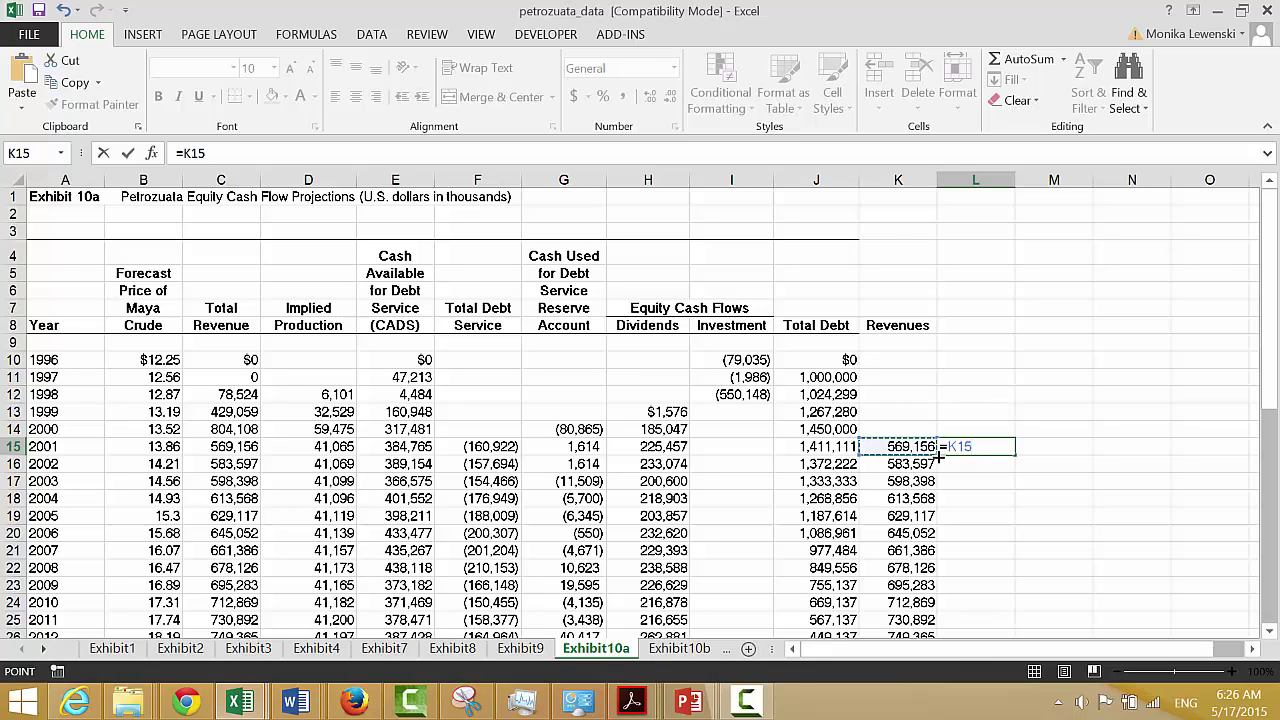
type("-")
key("Left")
key("Left")
key("Left")
key("Left")
key("Left")
key("Left")
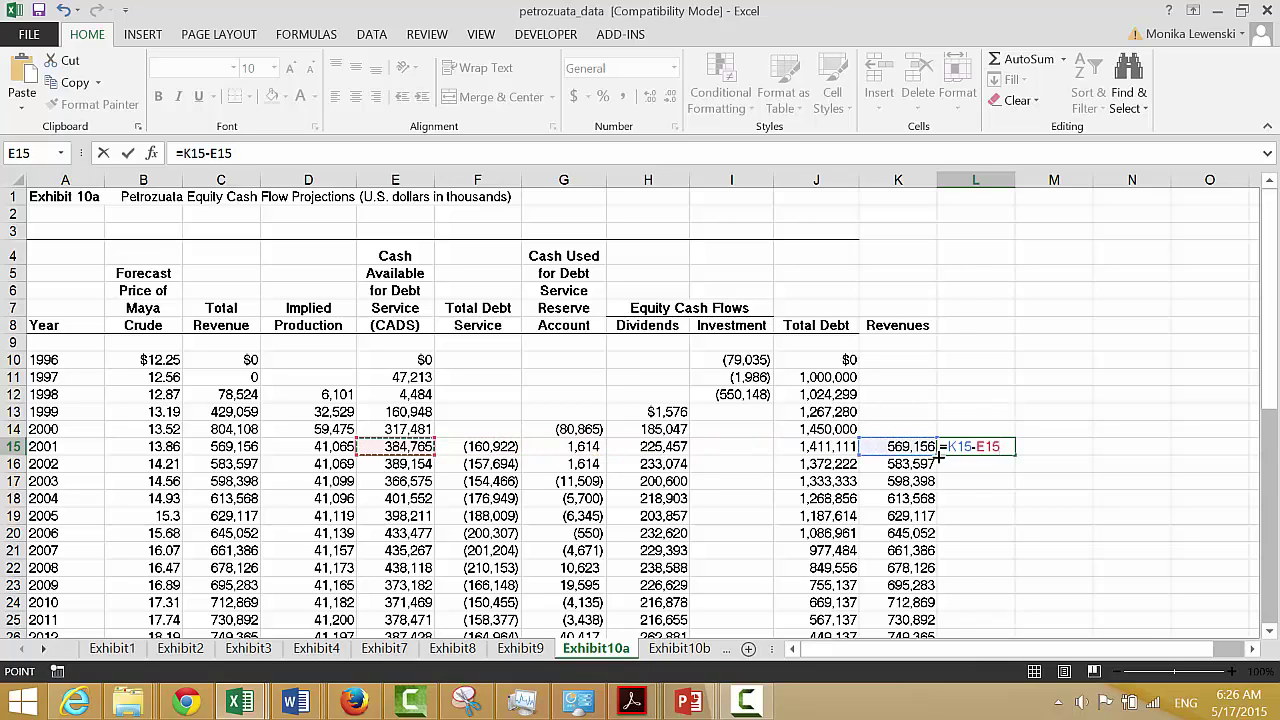
key("Return")
- Head column L 'Total OP exp' and copy the L15 formula down to every year
key("Up")
key("Up")
key("Up")
key("Up")
key("Up")
key("Up")
key("Up")
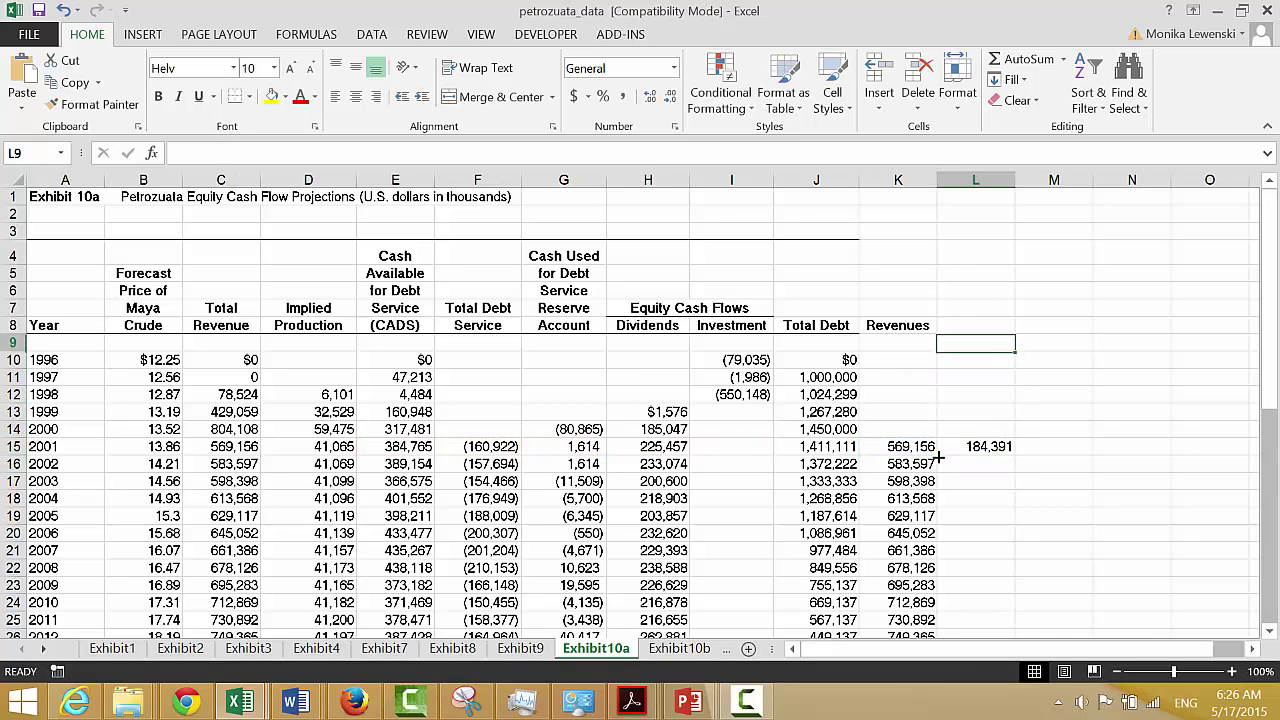
key("Up")
type("Tot")
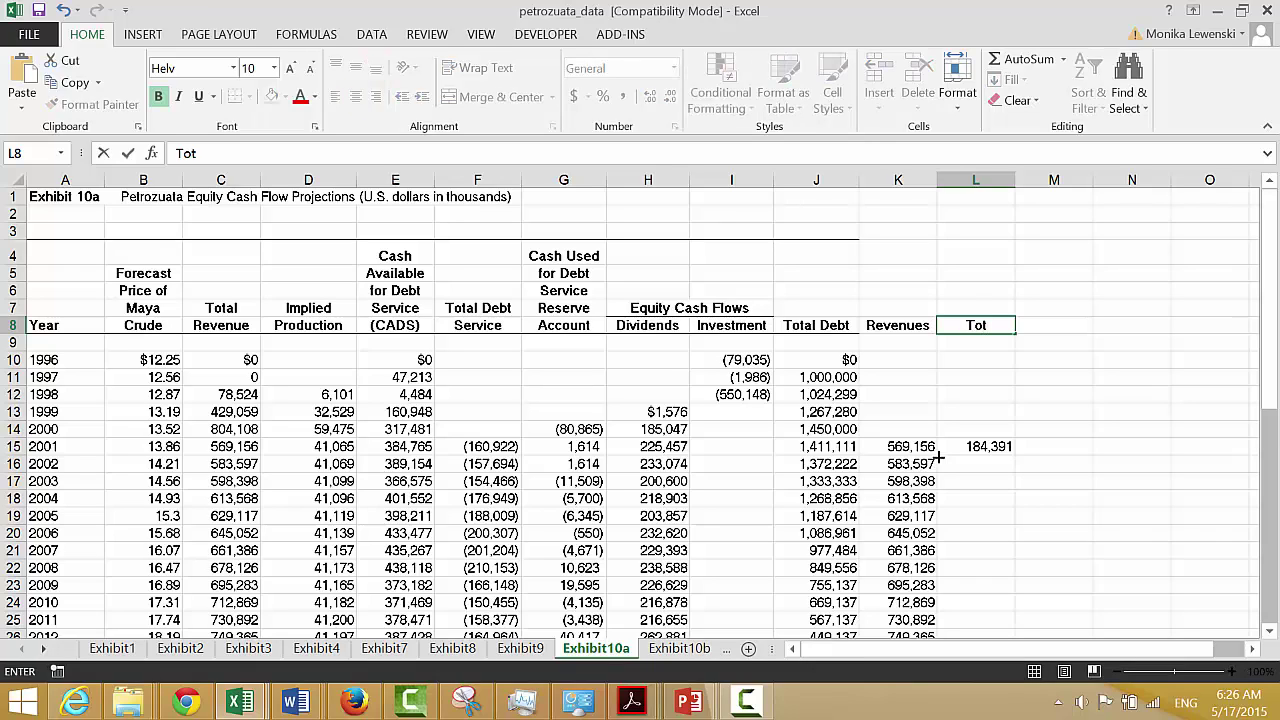
type("al OP exp")
key("Return")
key("Down")
key("Down")
key("Down")
key("Down")
key("Down")
key("Down")
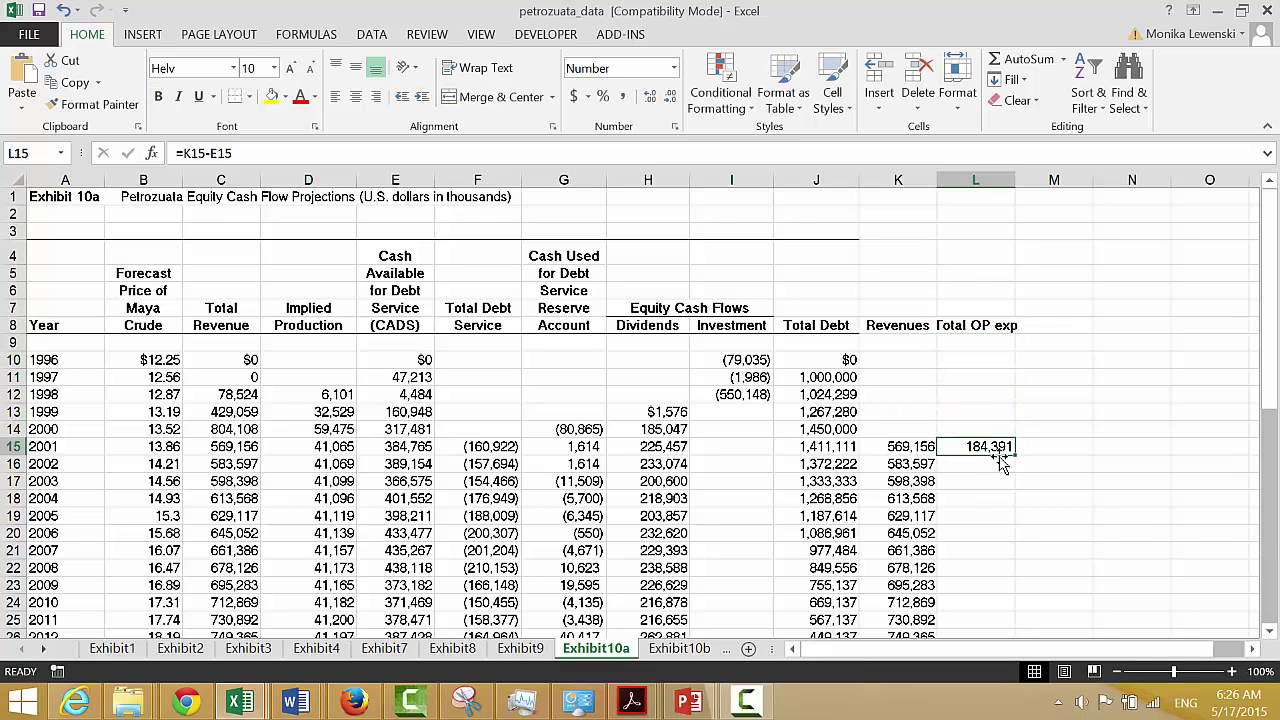
left_click_drag(1017, 453, 1017, 453)
double_click(1017, 453)
key("Up")
key("Up")
key("Up")
key("Up")
key("Up")
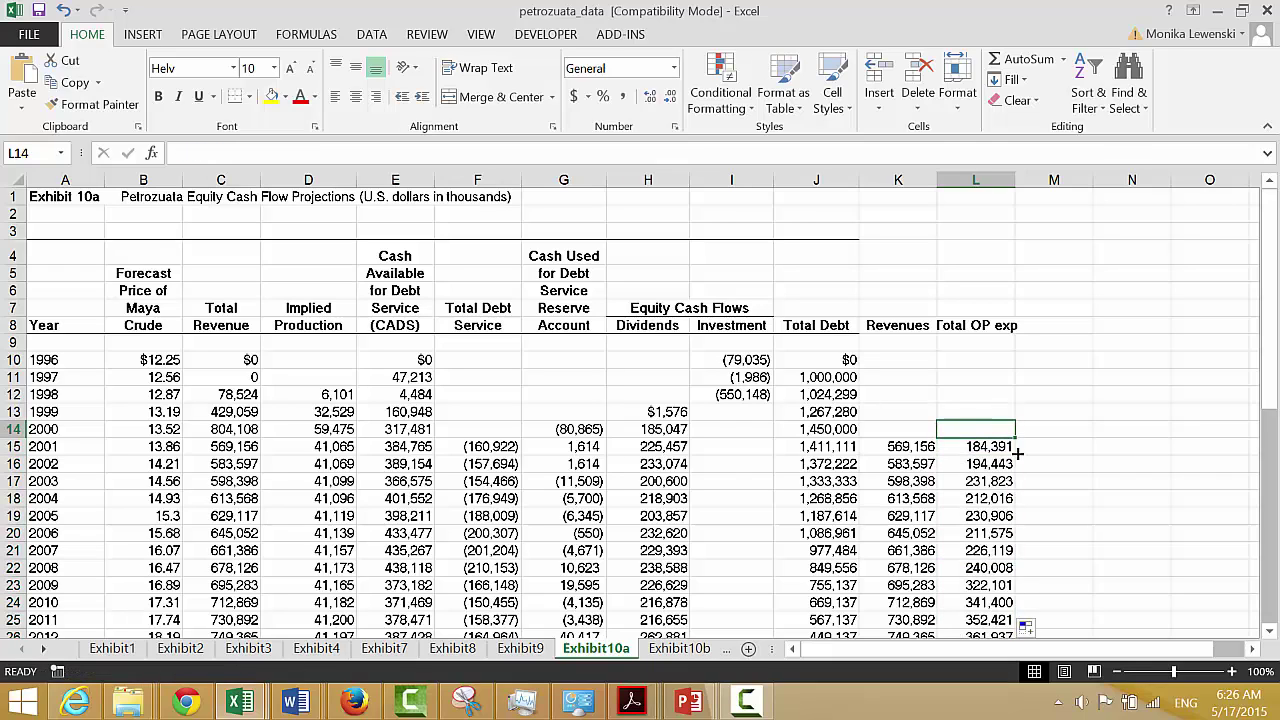
key("Up")
key("Up")
- Enter the heading Royalties in M8, correcting the misspelled first attempt
key("Right")
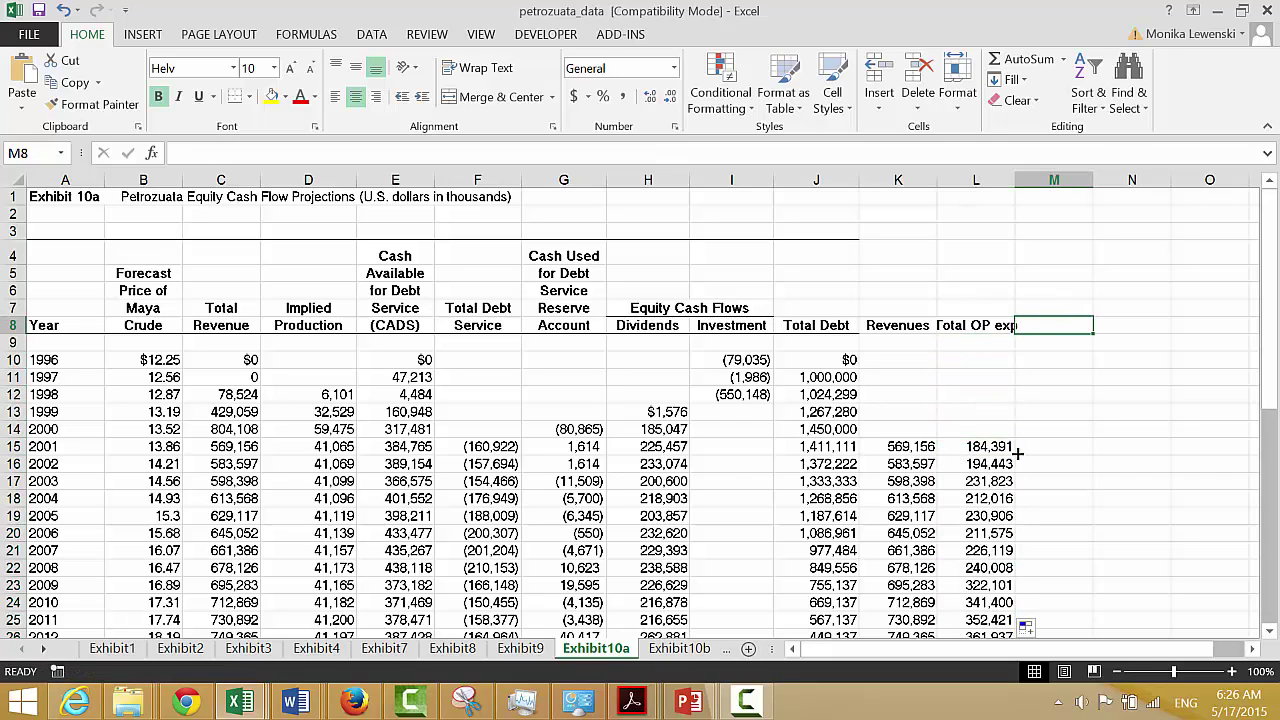
type("Ro")
type("al")
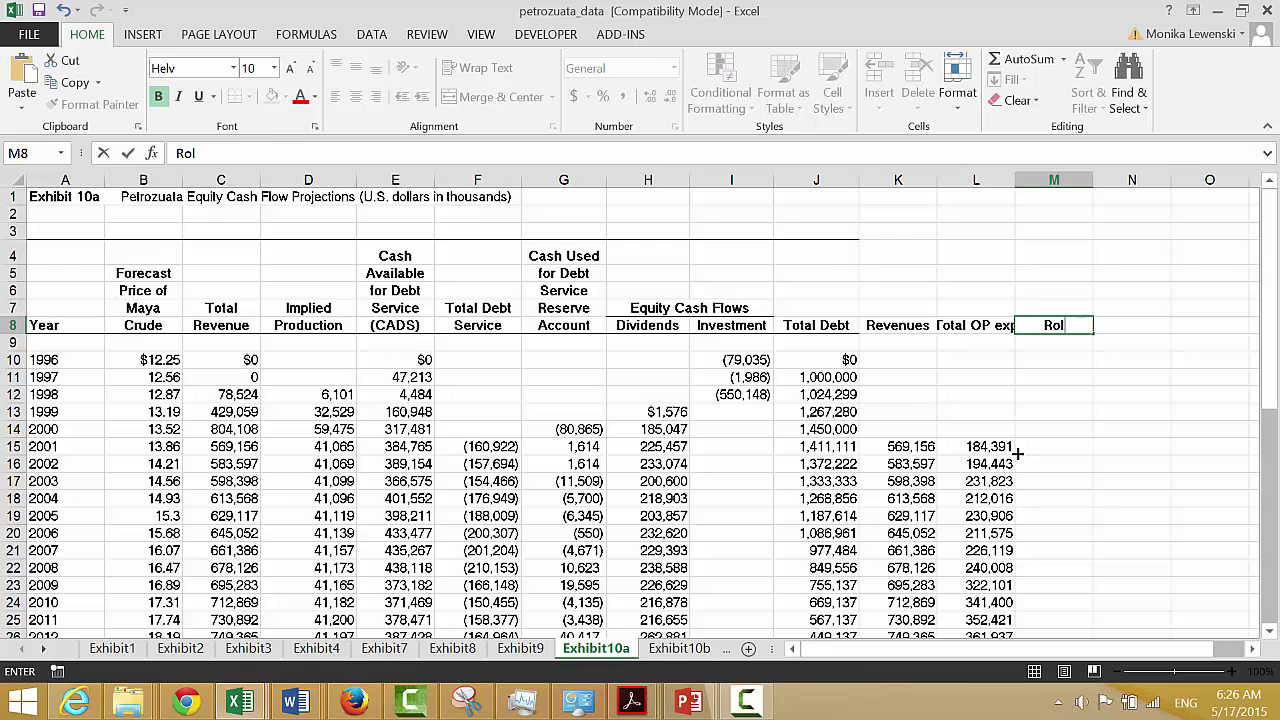
key("BackSpace")
key("BackSpace")
type("alt")
key("BackSpace")
key("BackSpace")
key("BackSpace")
type("altieis")
key("Return")
key("Up")
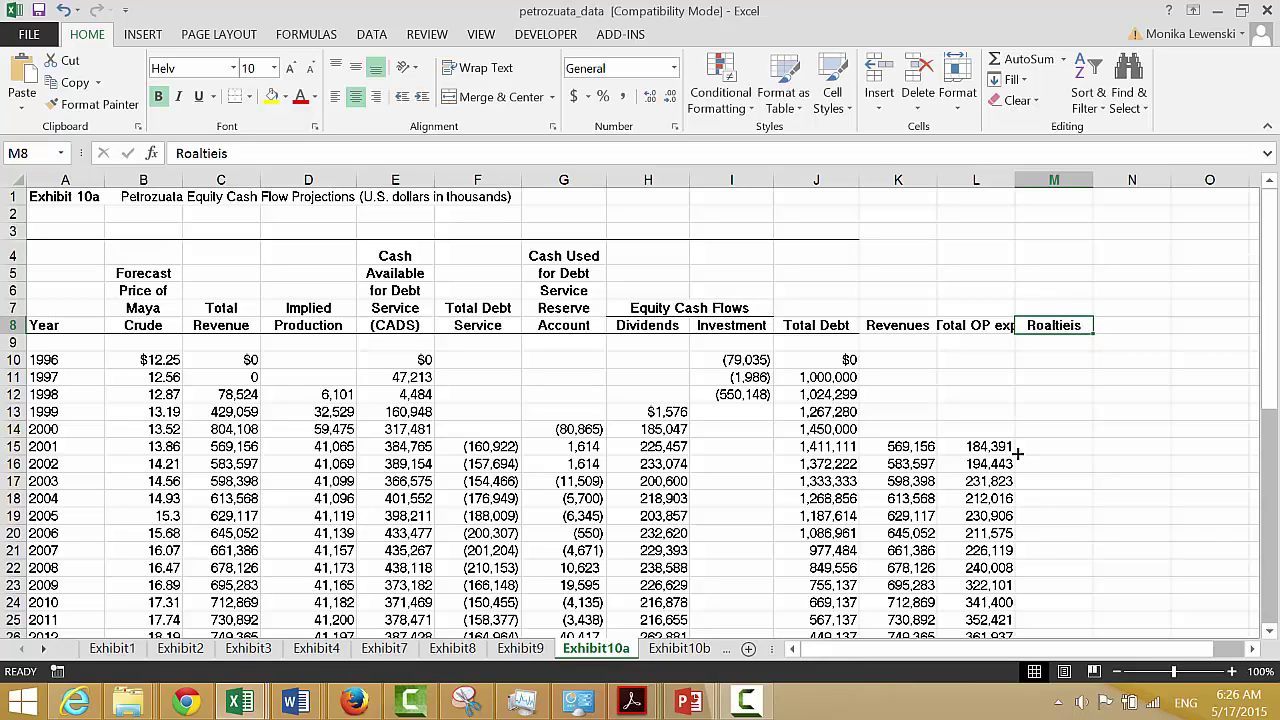
type("Ro")
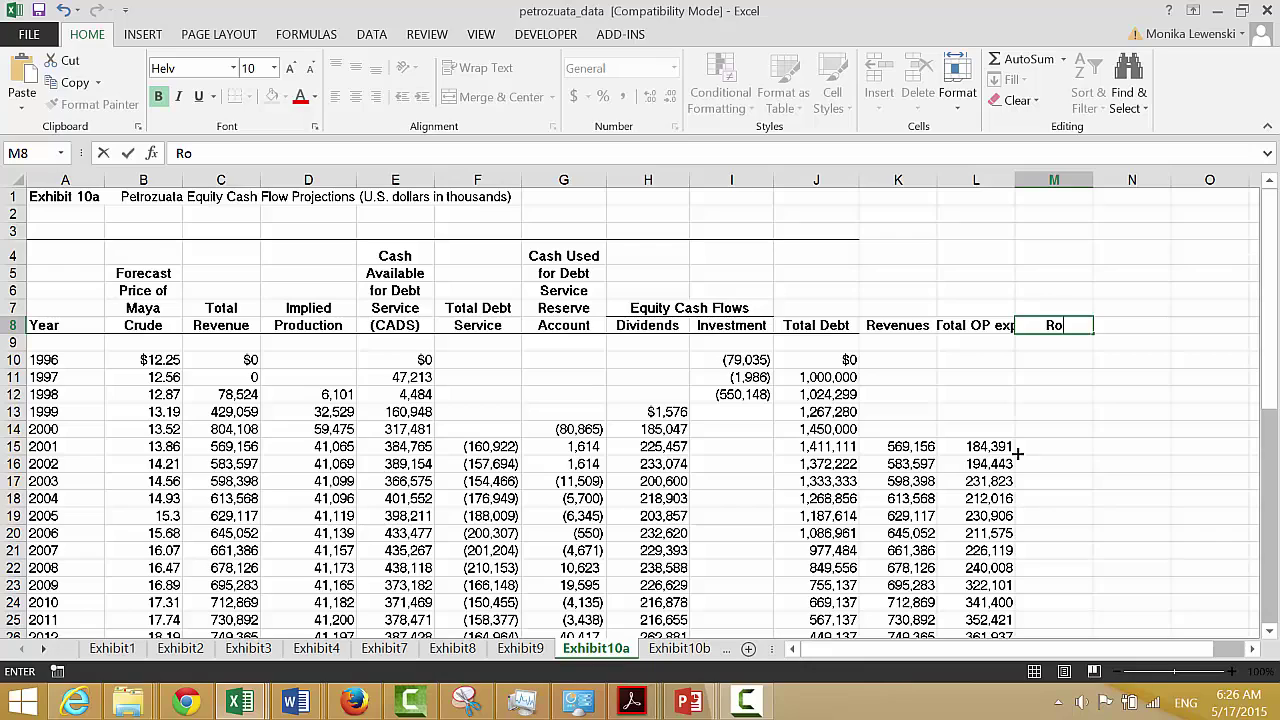
type("yalties")
key("Return")
key("Up")
key("Up")
key("Up")
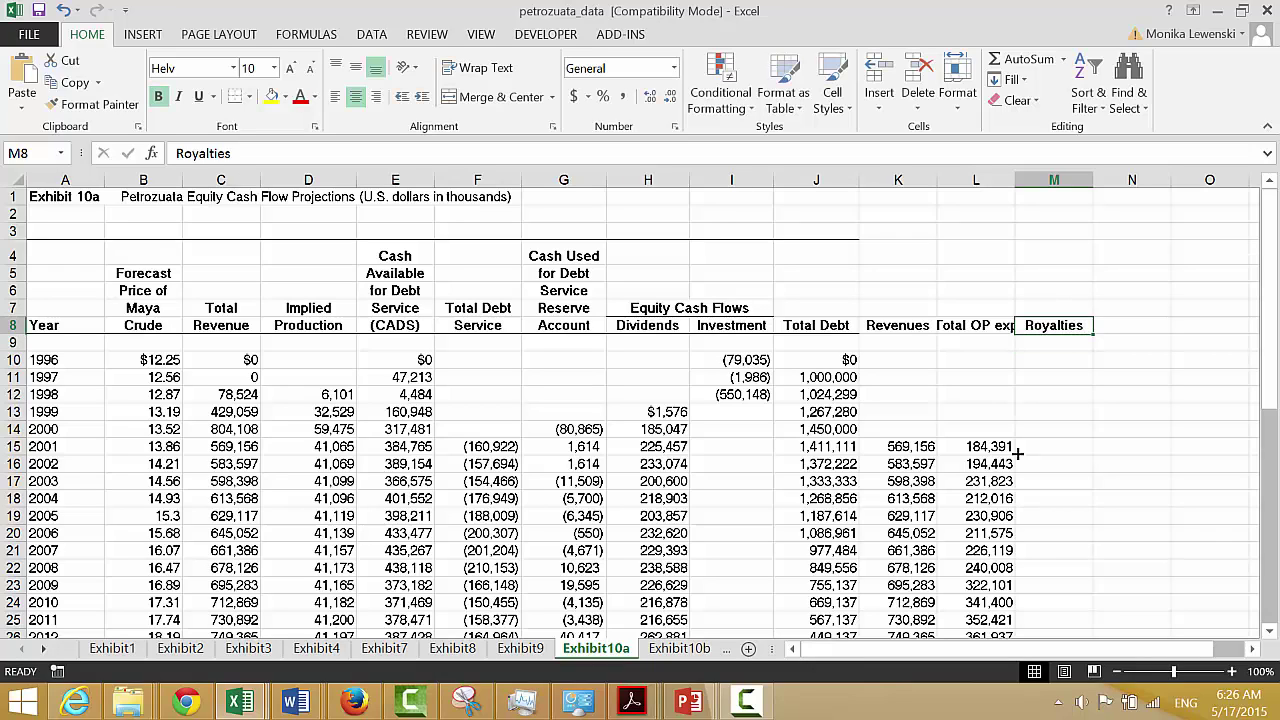
- Build the royalty rate table: 2008 at 1% and 2009 at 30% in L10:M11
key("Down")
key("Down")
key("Down")
key("Down")
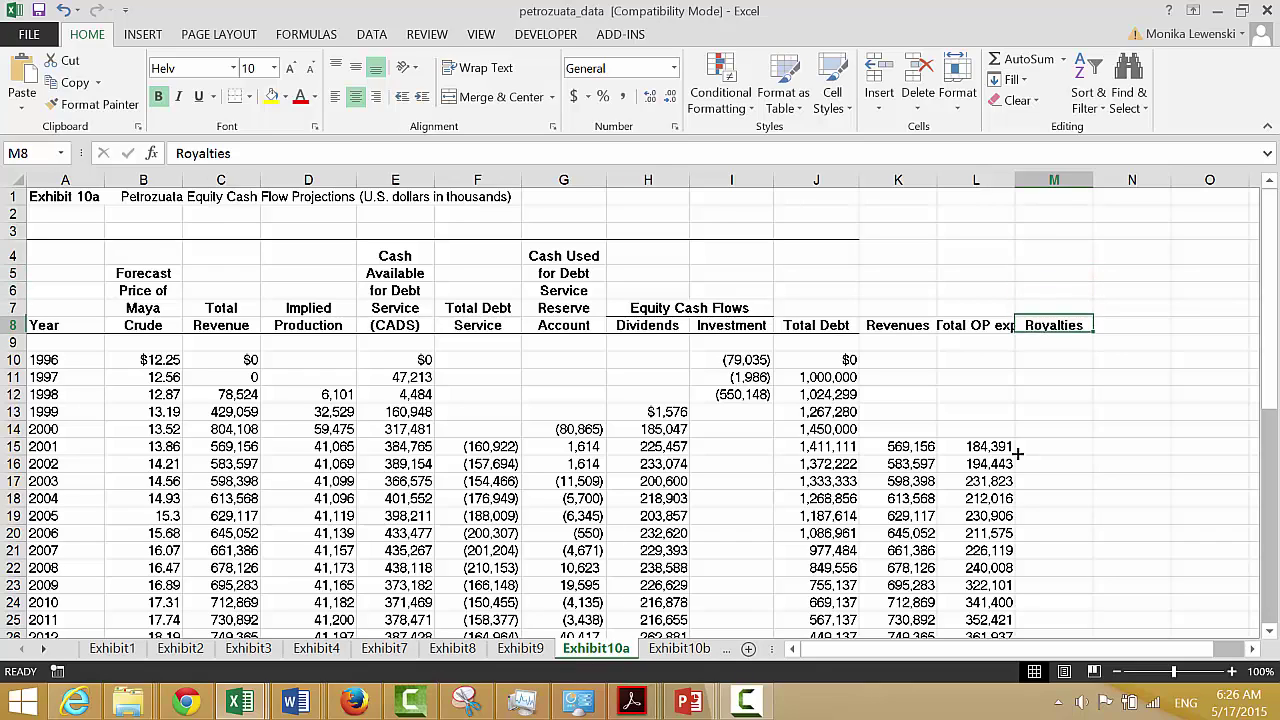
key("Left")
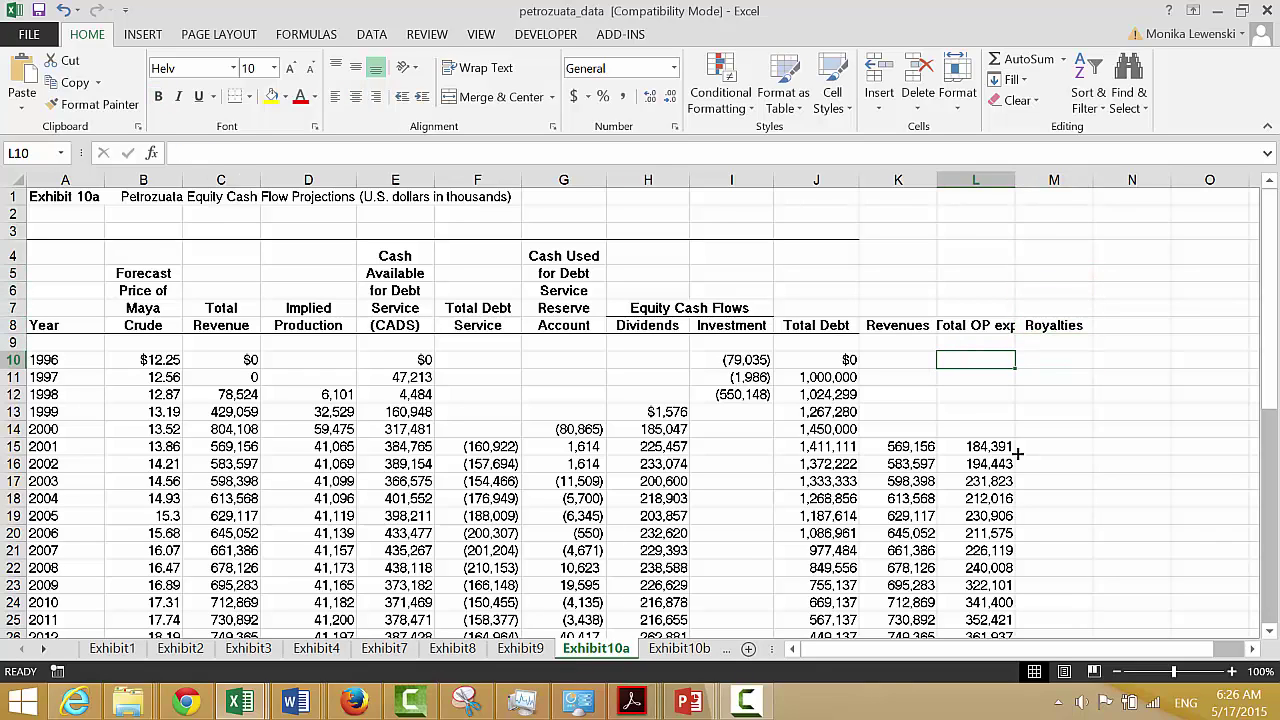
type("2008")
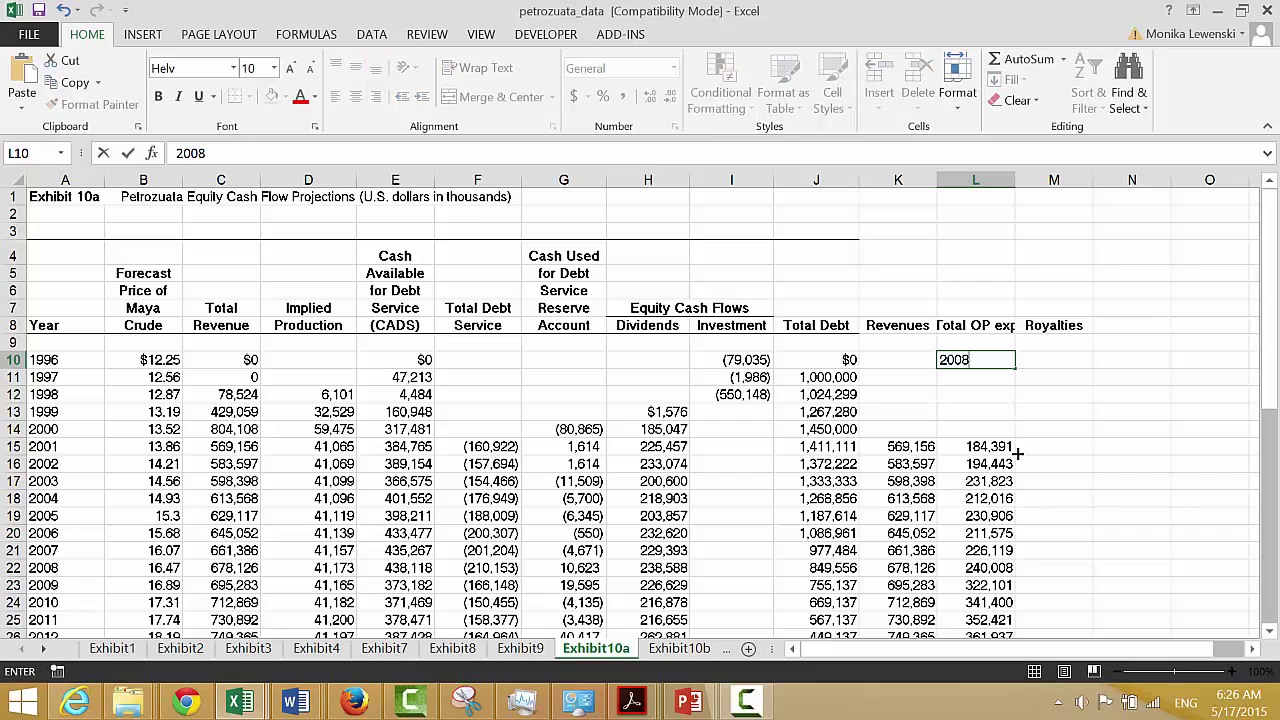
key("ctrl+Return")
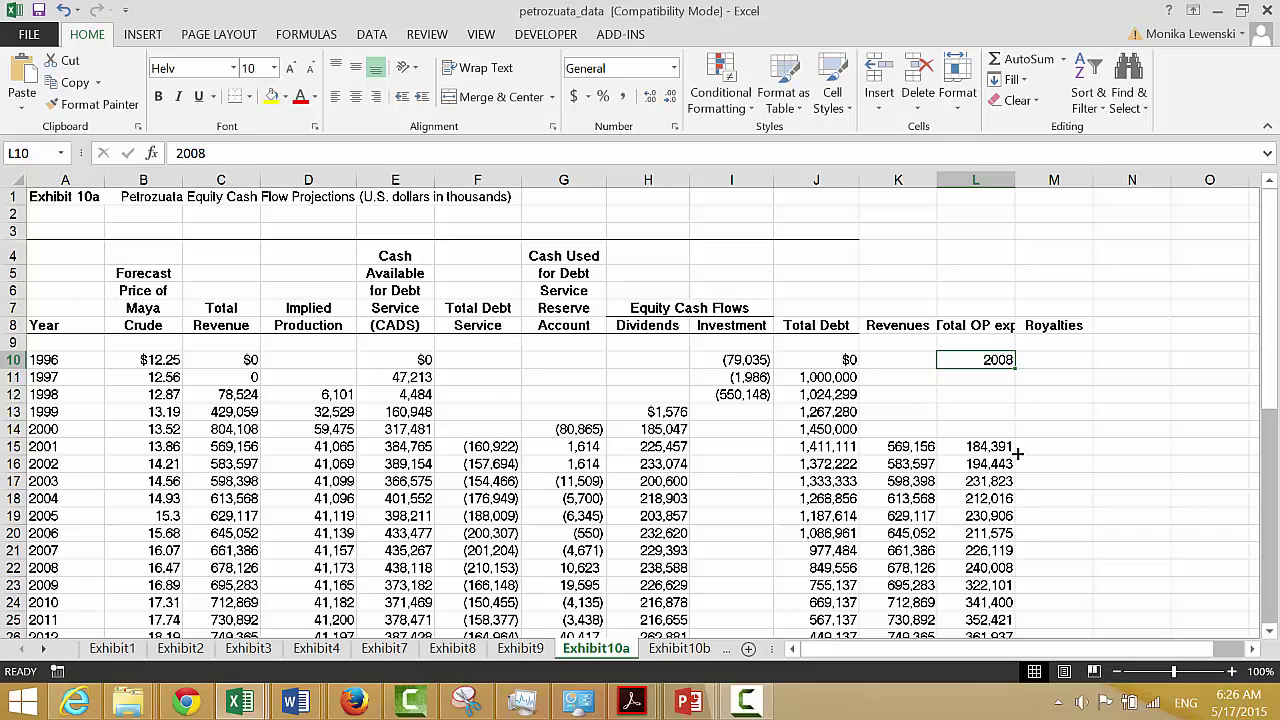
key("Right")
type("1%")
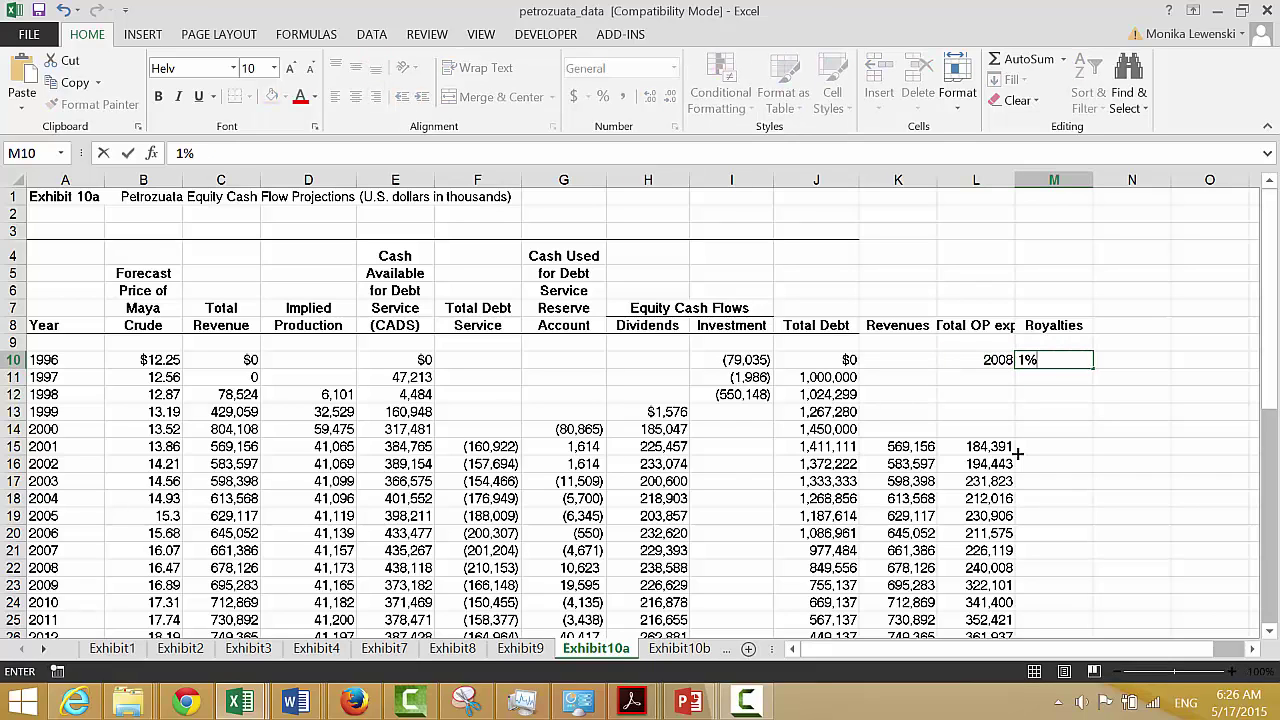
key("Return")
key("Left")
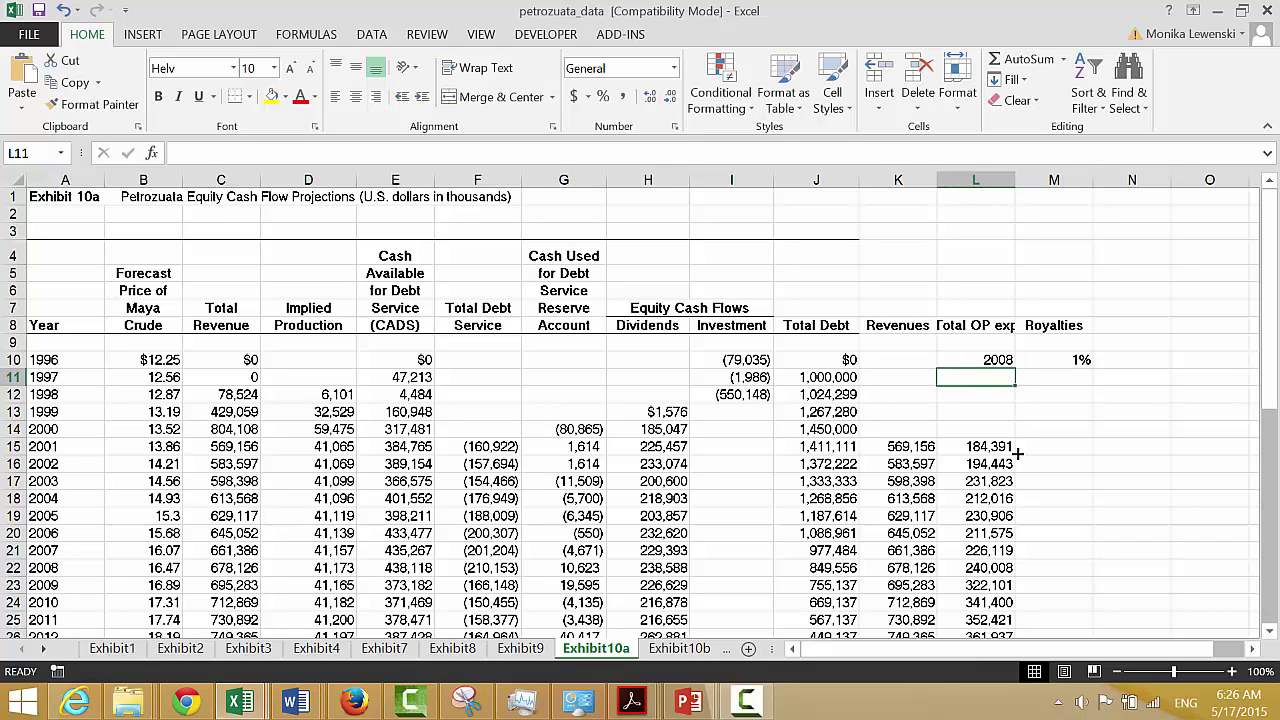
type("2009")
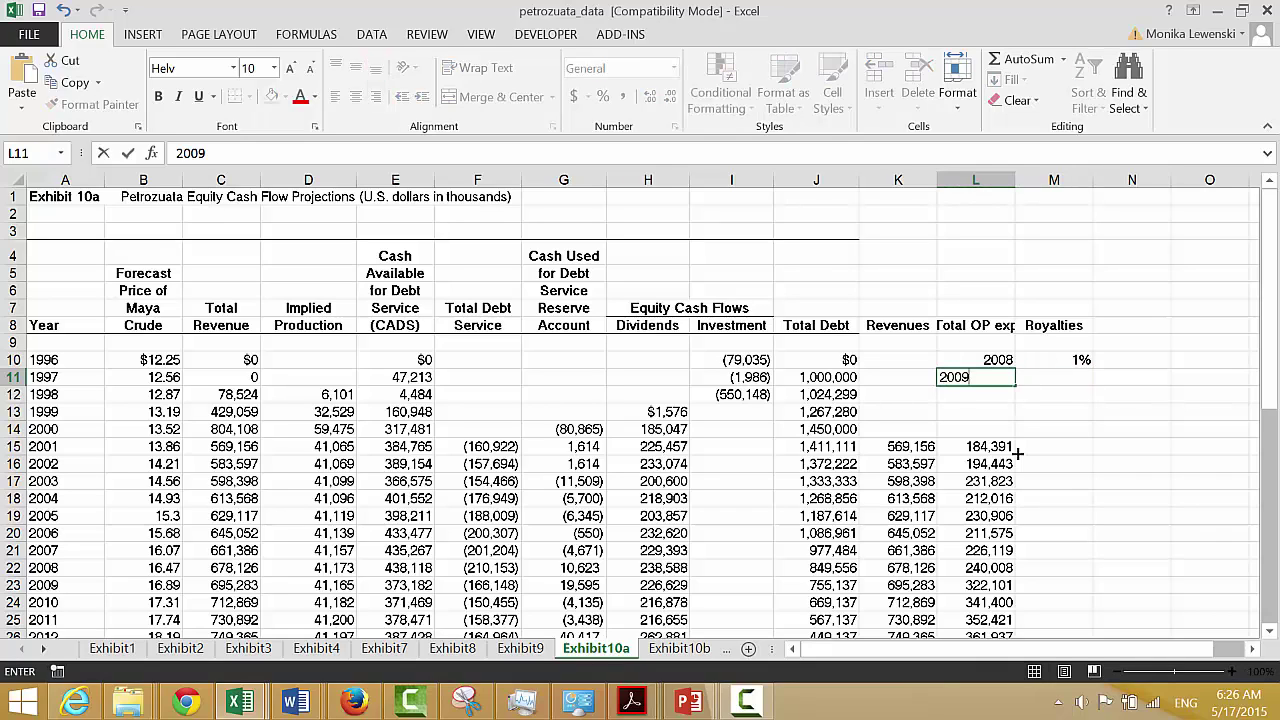
key("Return")
key("Up")
key("Right")
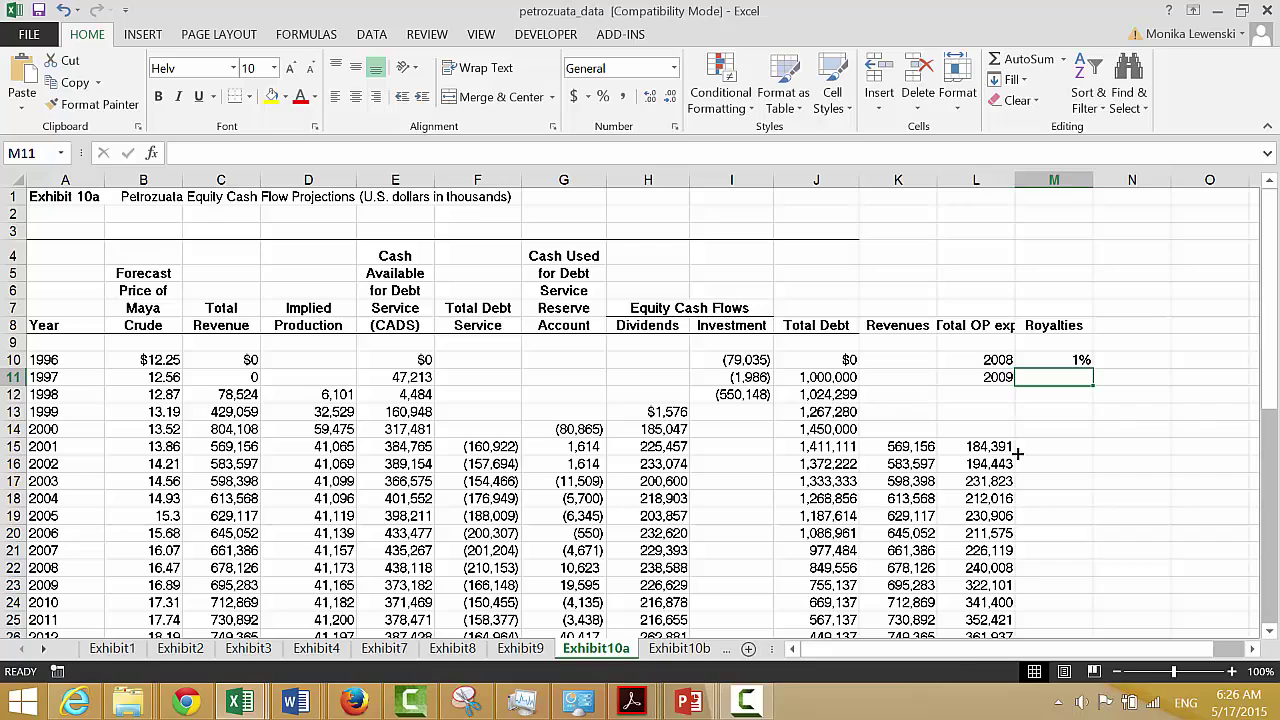
type("30%")
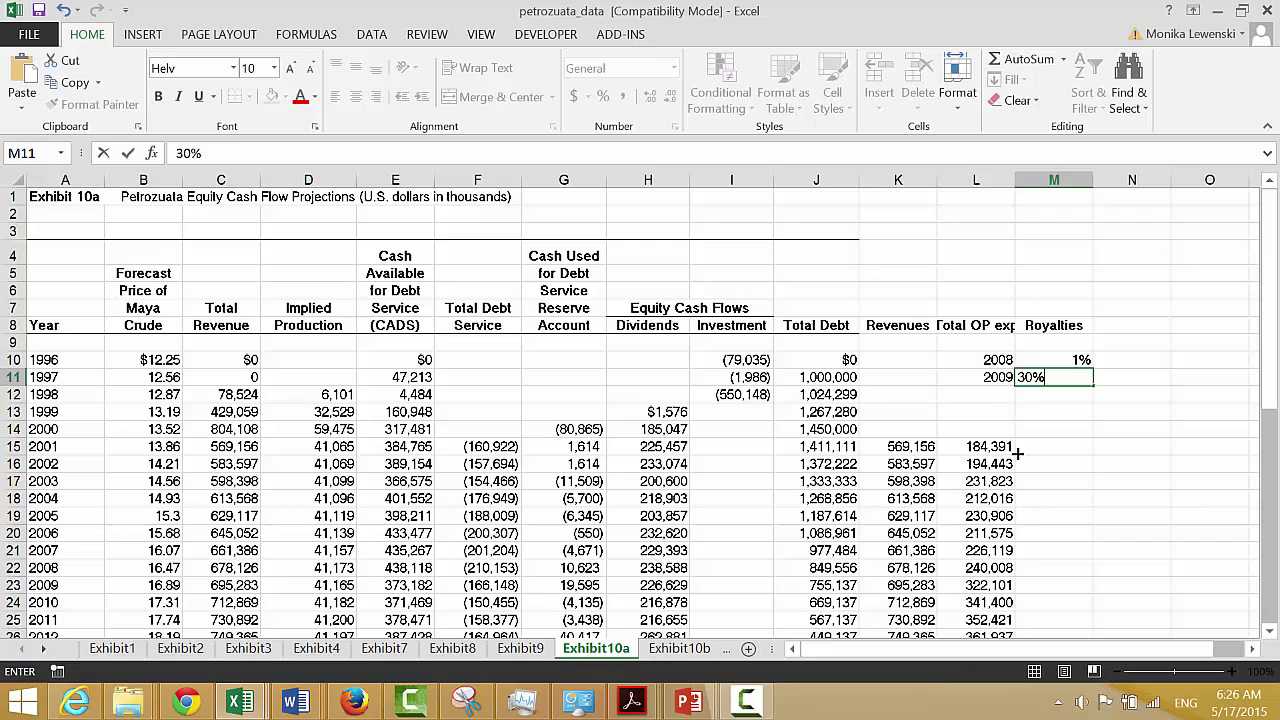
key("Return")
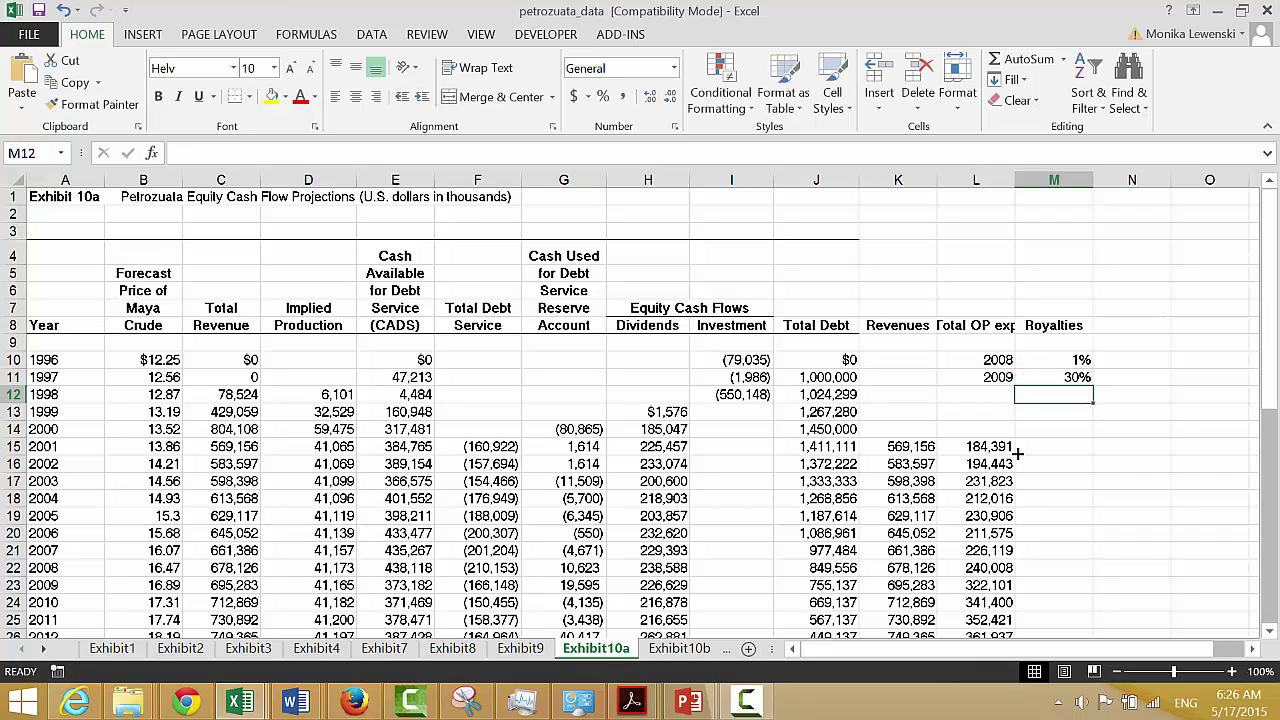
key("Down")
key("Down")
key("Down")
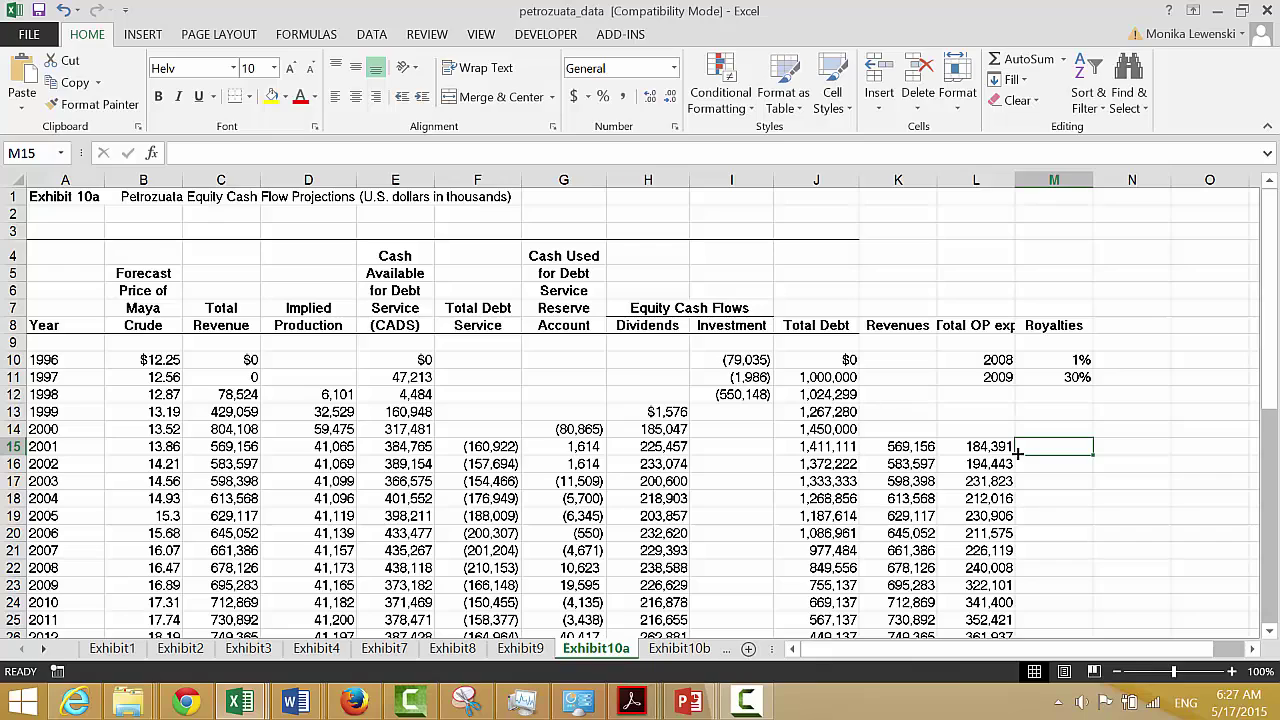
- Start a LOOKUP formula in M15 that looks up the 2001 year in A15
type("=")
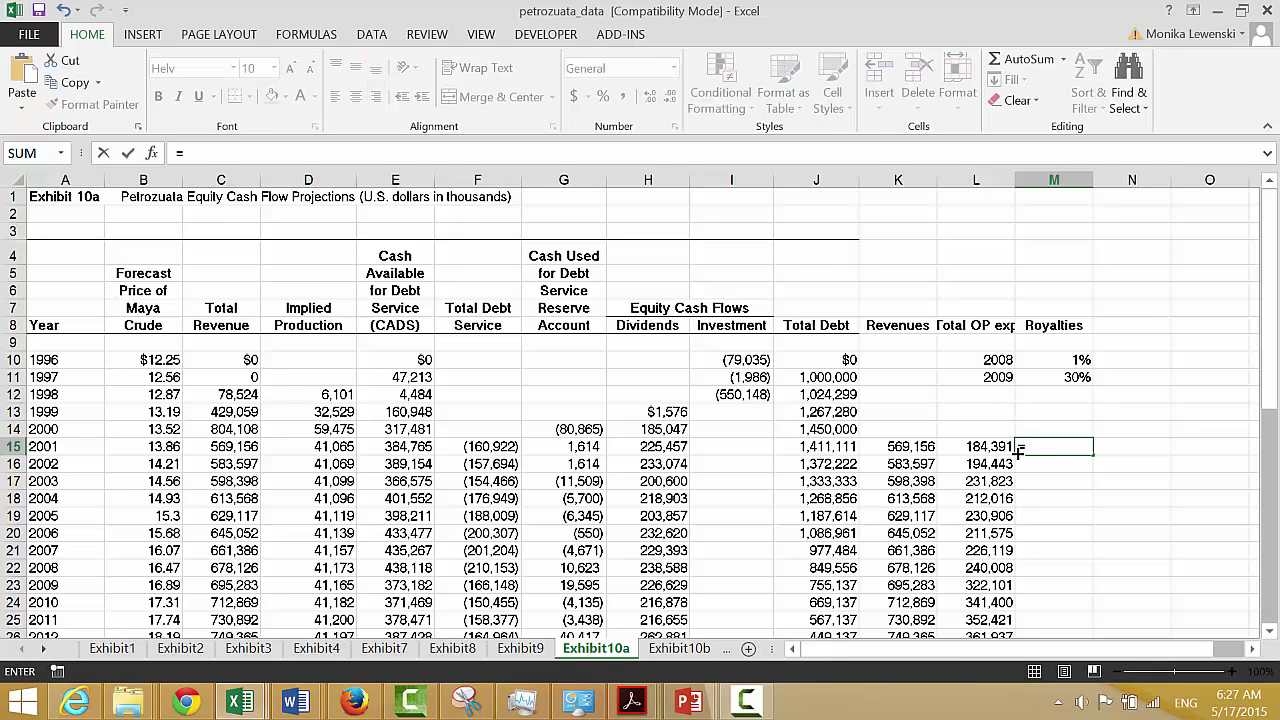
key("Escape")
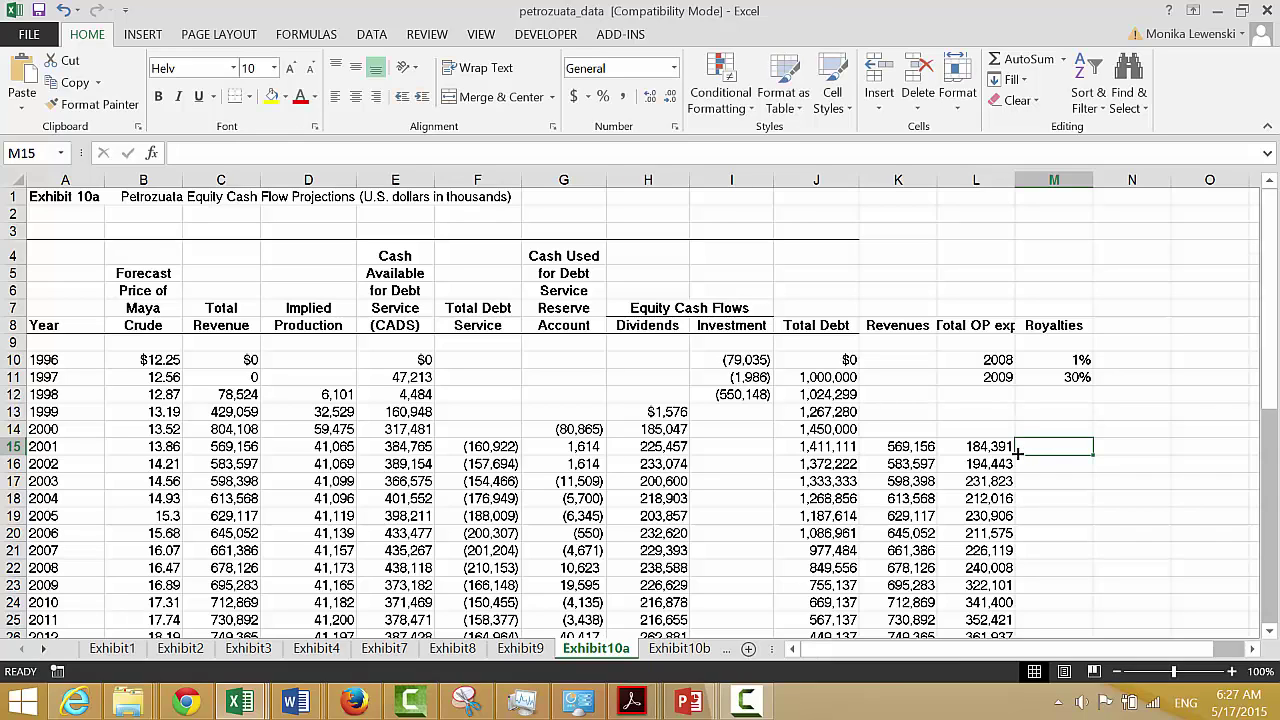
type("=look")
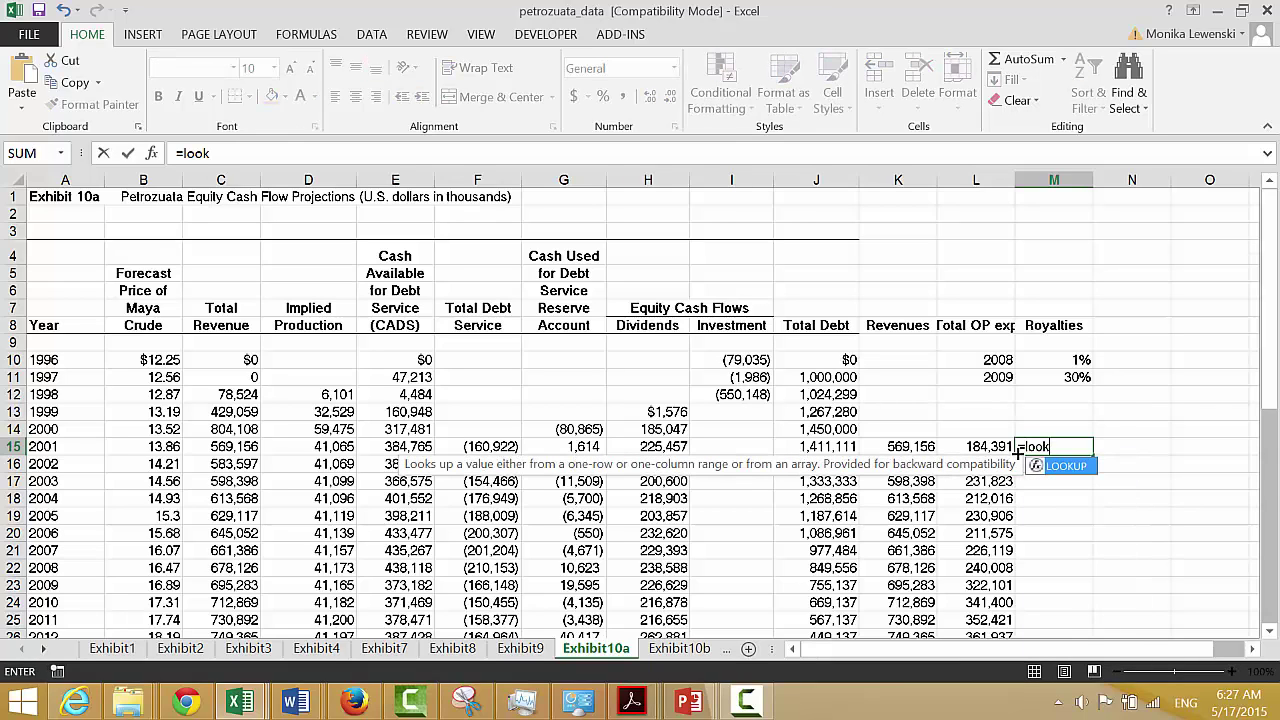
key("Tab")
key("Left")
key("Left")
key("Left")
key("Left")
key("Left")
key("Left")
key("Left")
key("Left")
key("Left")
key("Left")
key("Left")
key("Left")
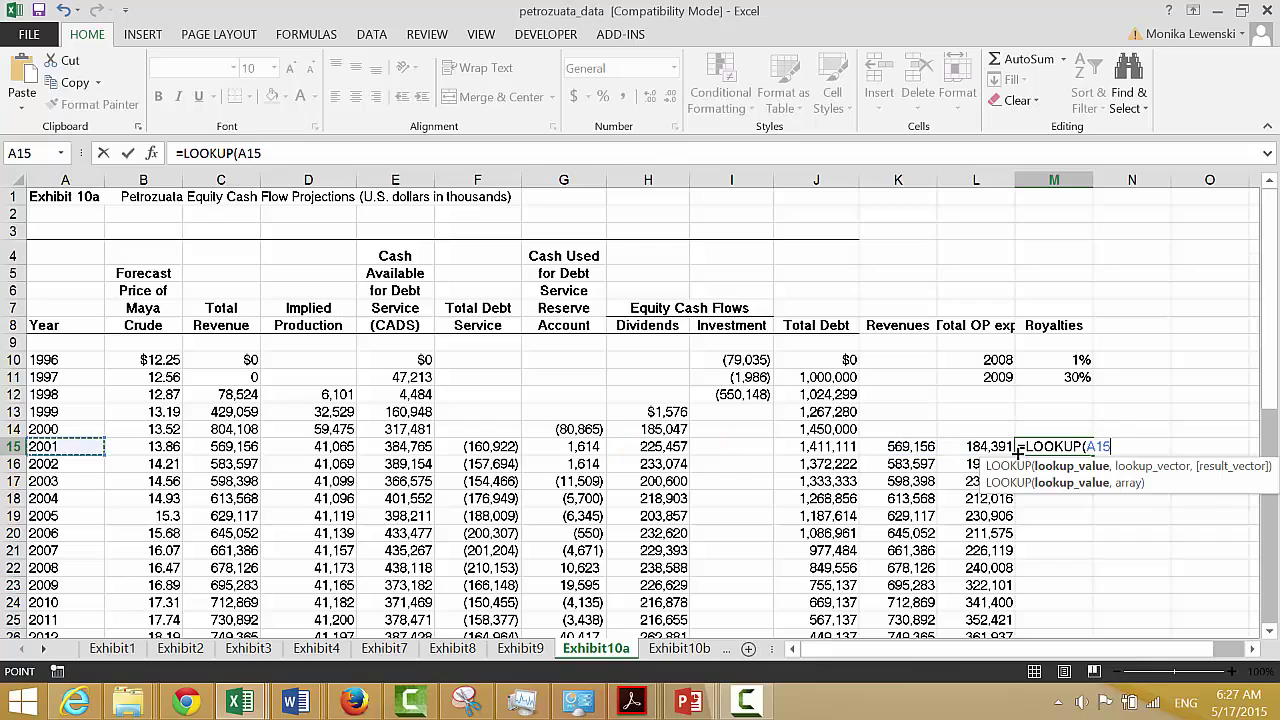
type(",")
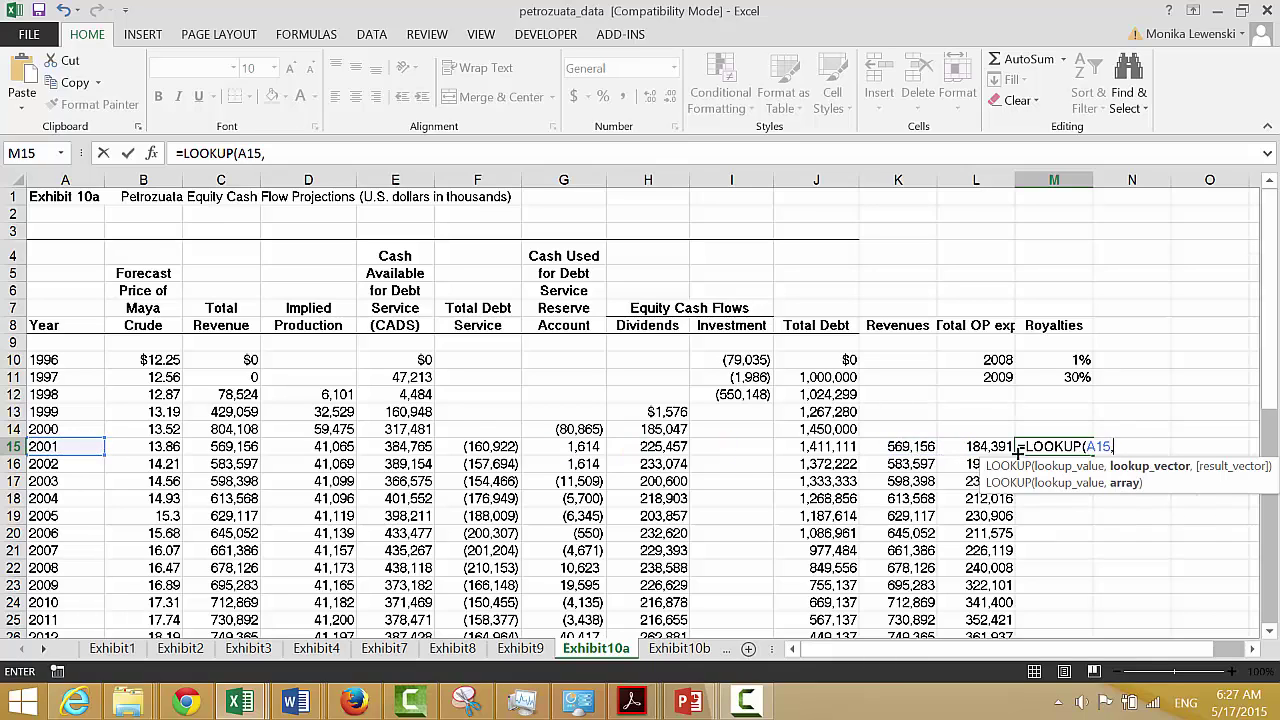
- Finish it with the years in $L$10:$L$11 and rates in M10:M11, and enter it
key("Up")
key("Up")
key("Up")
key("Up")
key("Up")
key("Up")
key("Left")
key("Down")
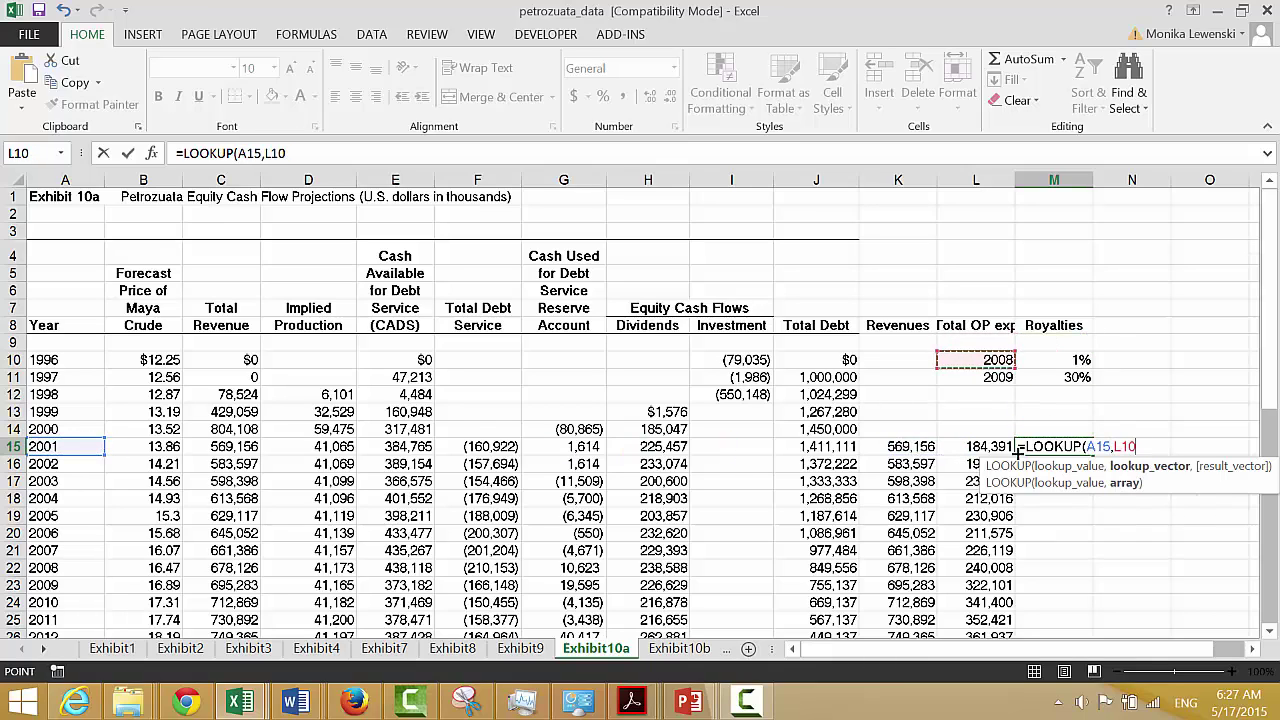
key("shift+Down")
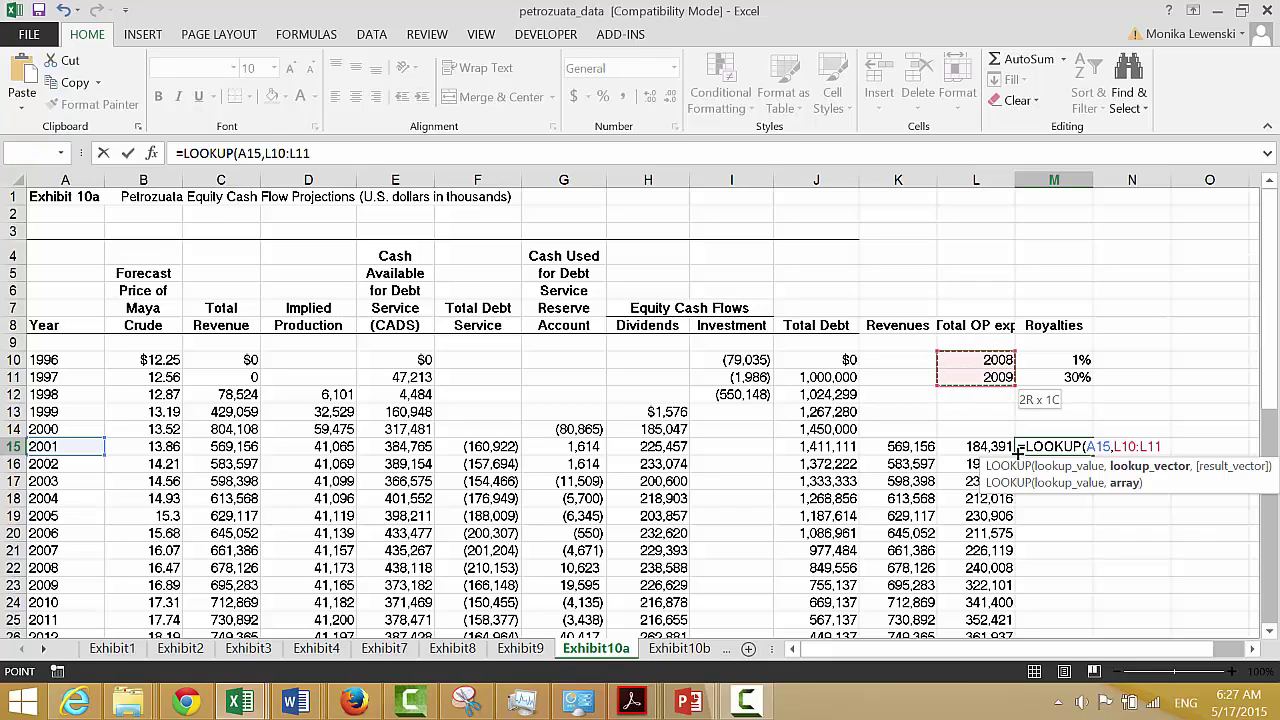
key("F4")
type(",")
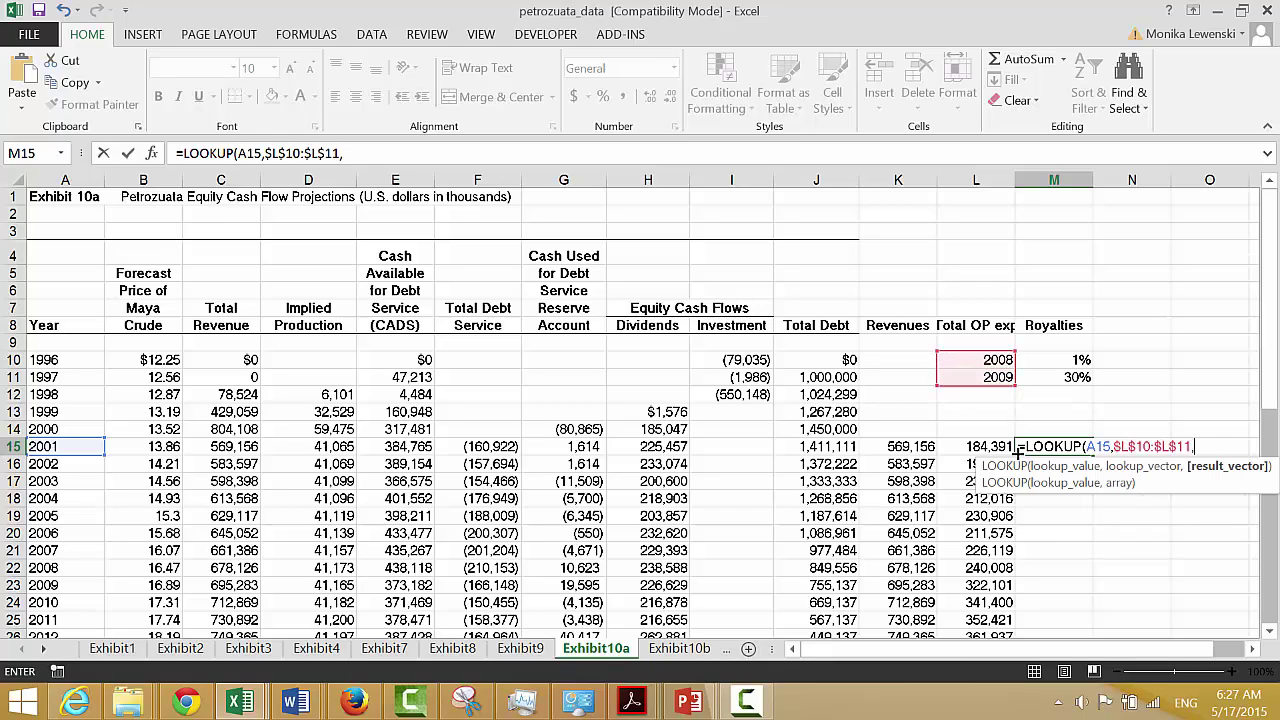
key("Up")
key("Up")
key("Up")
key("Up")
key("Up")
key("Down")
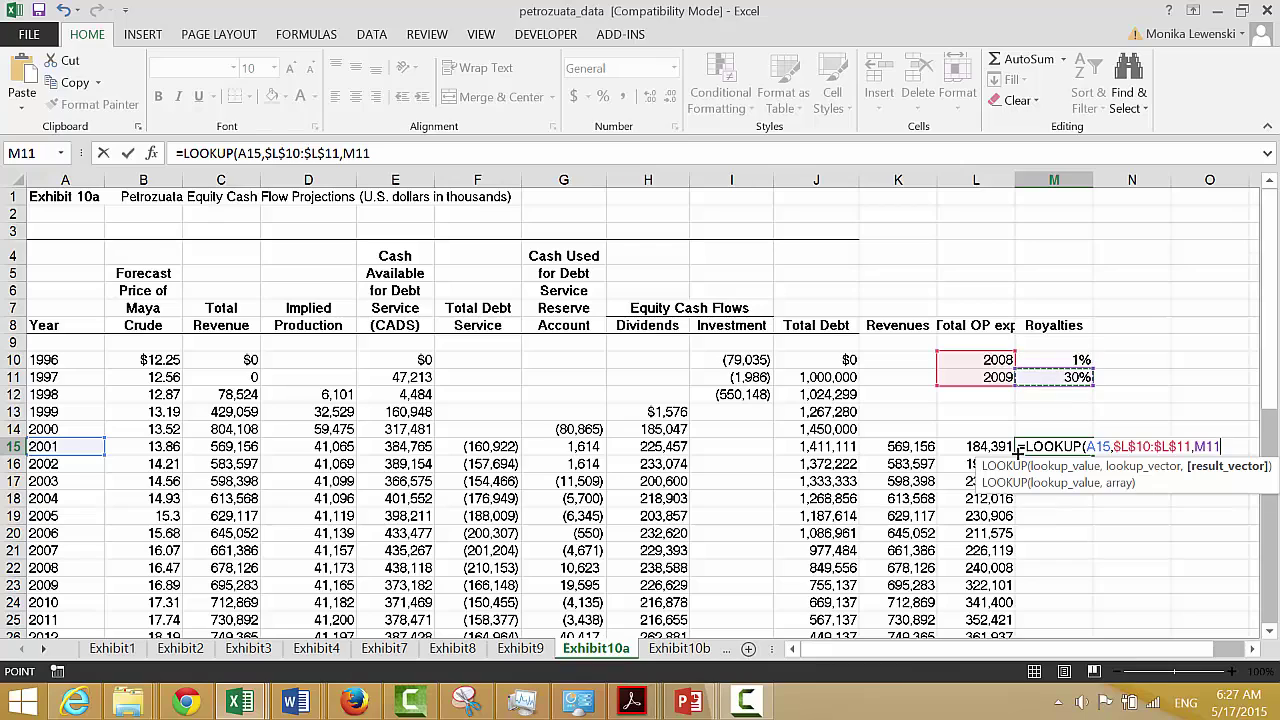
key("Up")
key("Down")
key("shift+Up")
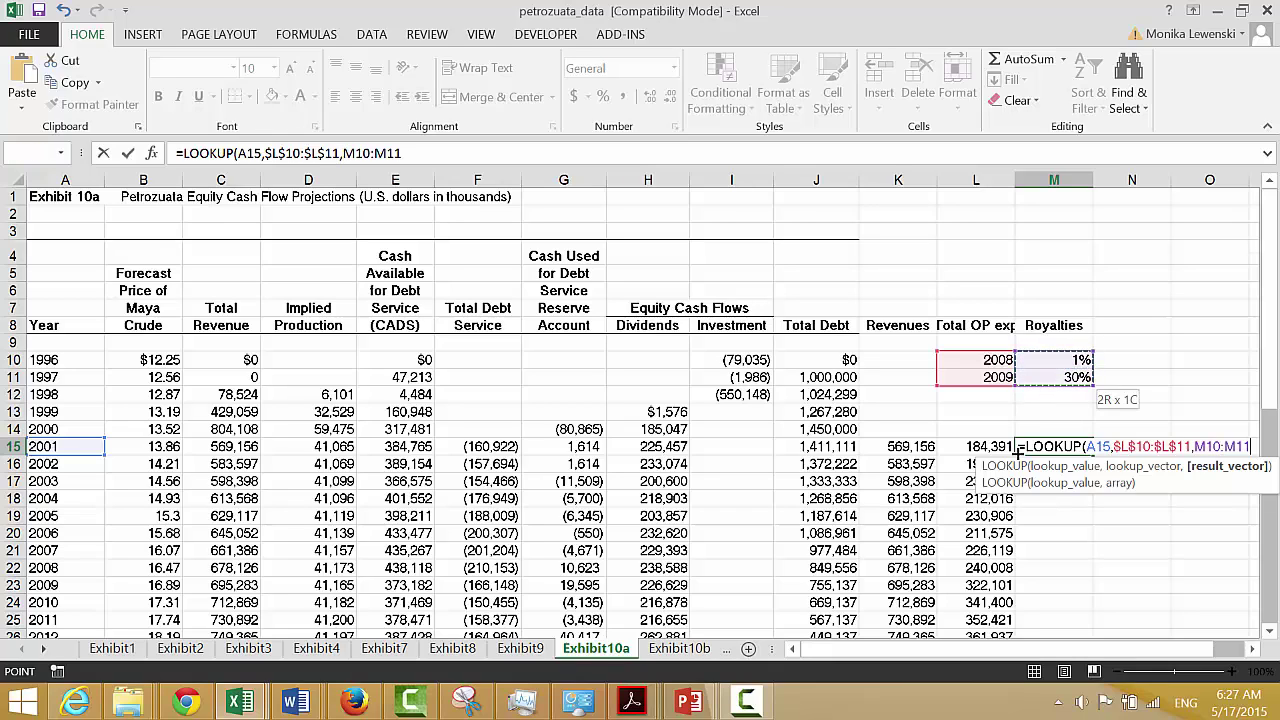
key("F4")
key("ctrl+Return")
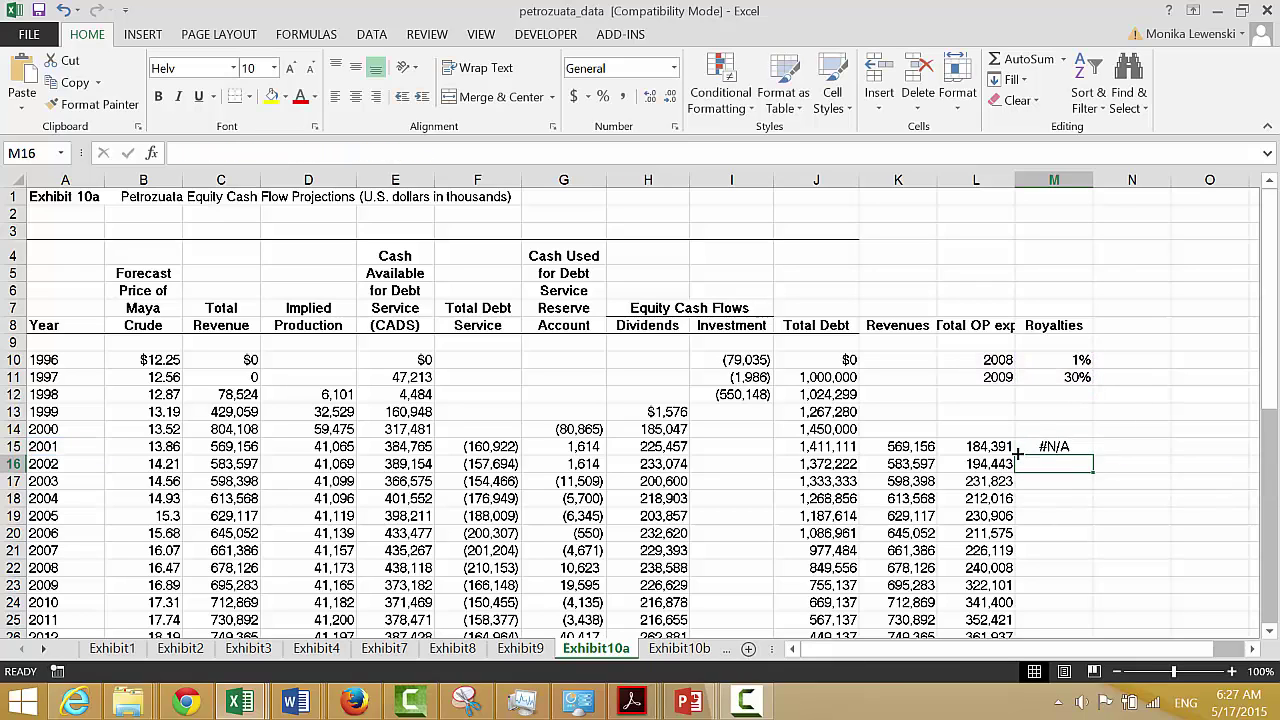
- Change the first threshold year in L10 to 1996
key("Up")
key("Up")
key("Up")
key("Up")
key("Up")
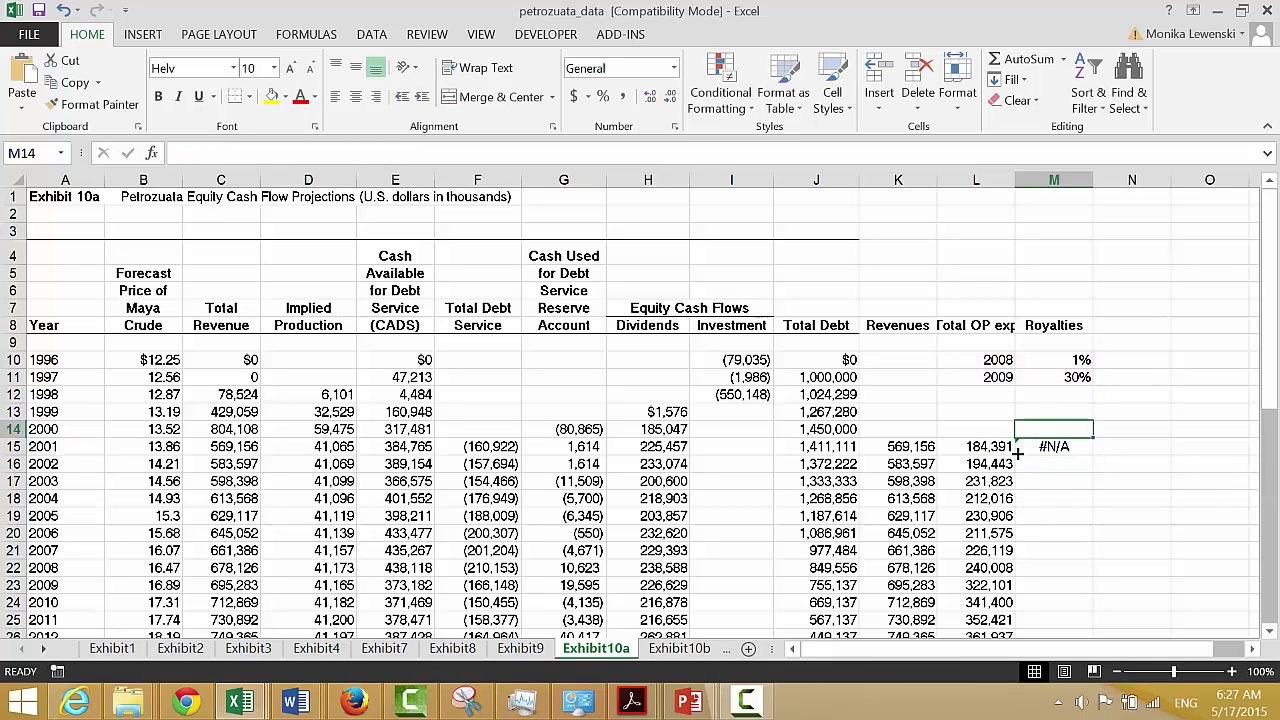
key("Left")
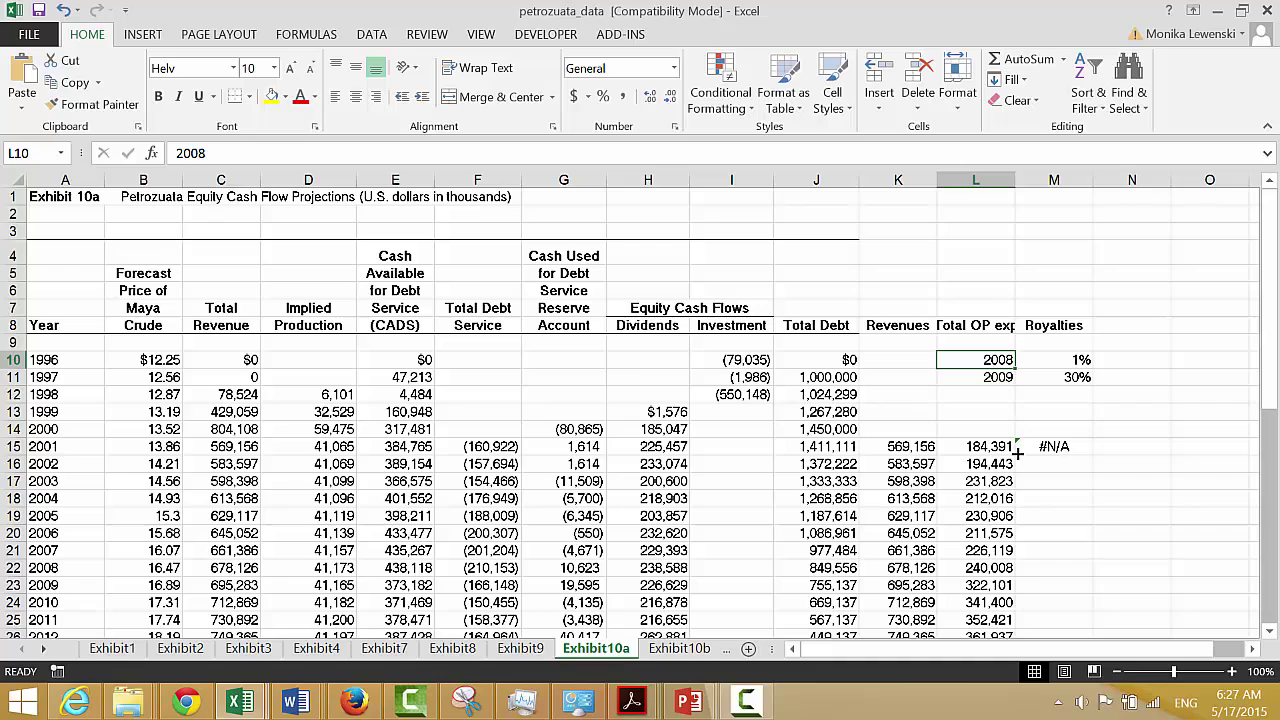
type("1996")
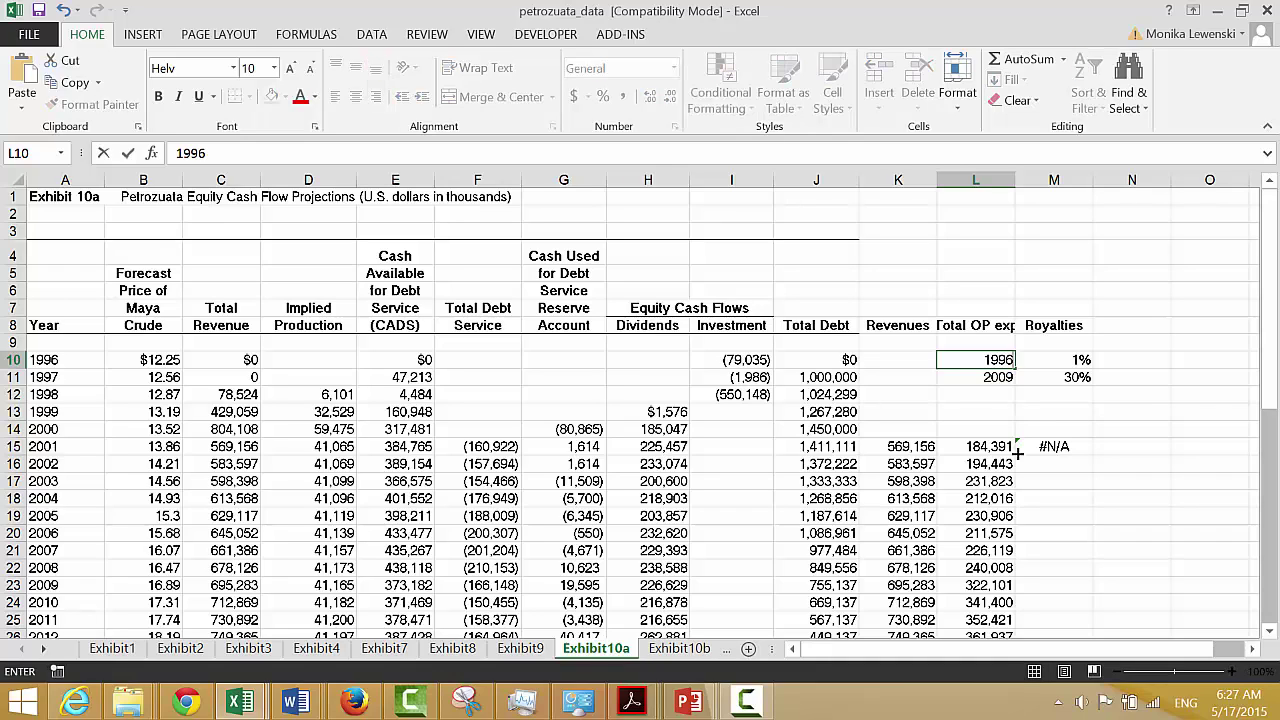
key("Return")
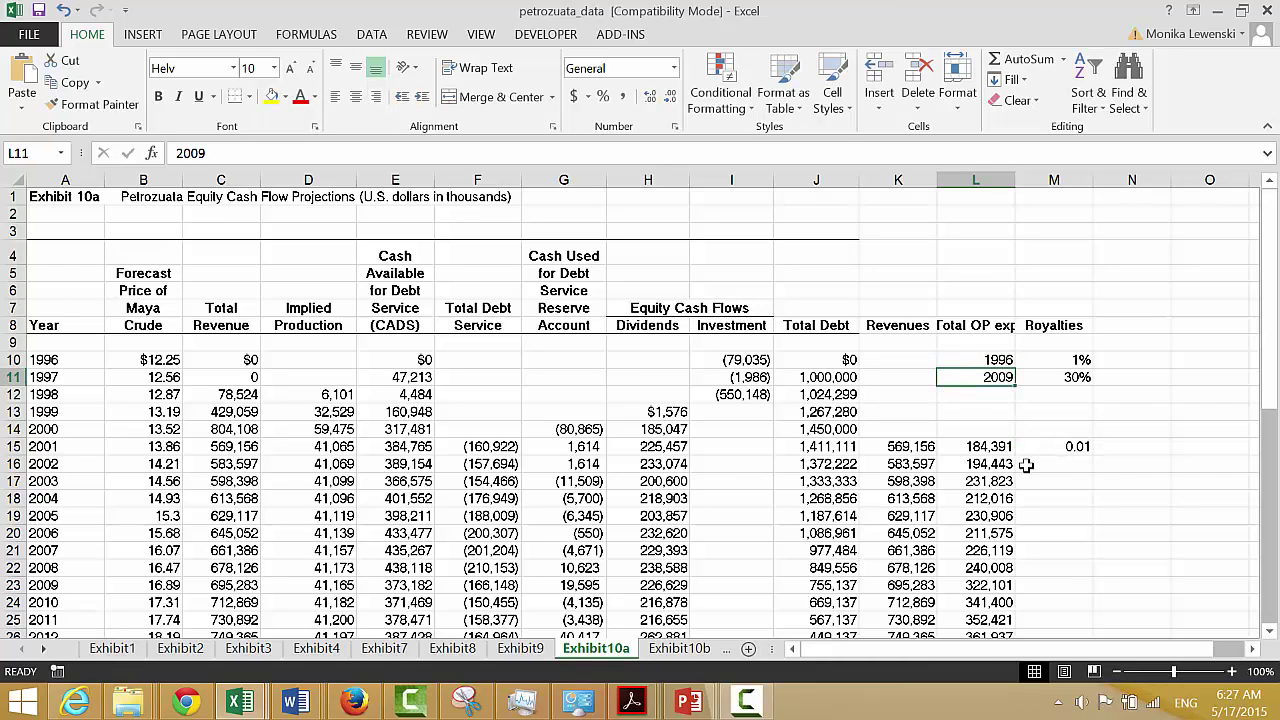
- Multiply M15's royalty rate by revenue in K15 and fill the formula down the Royalties column
left_click(1082, 447)
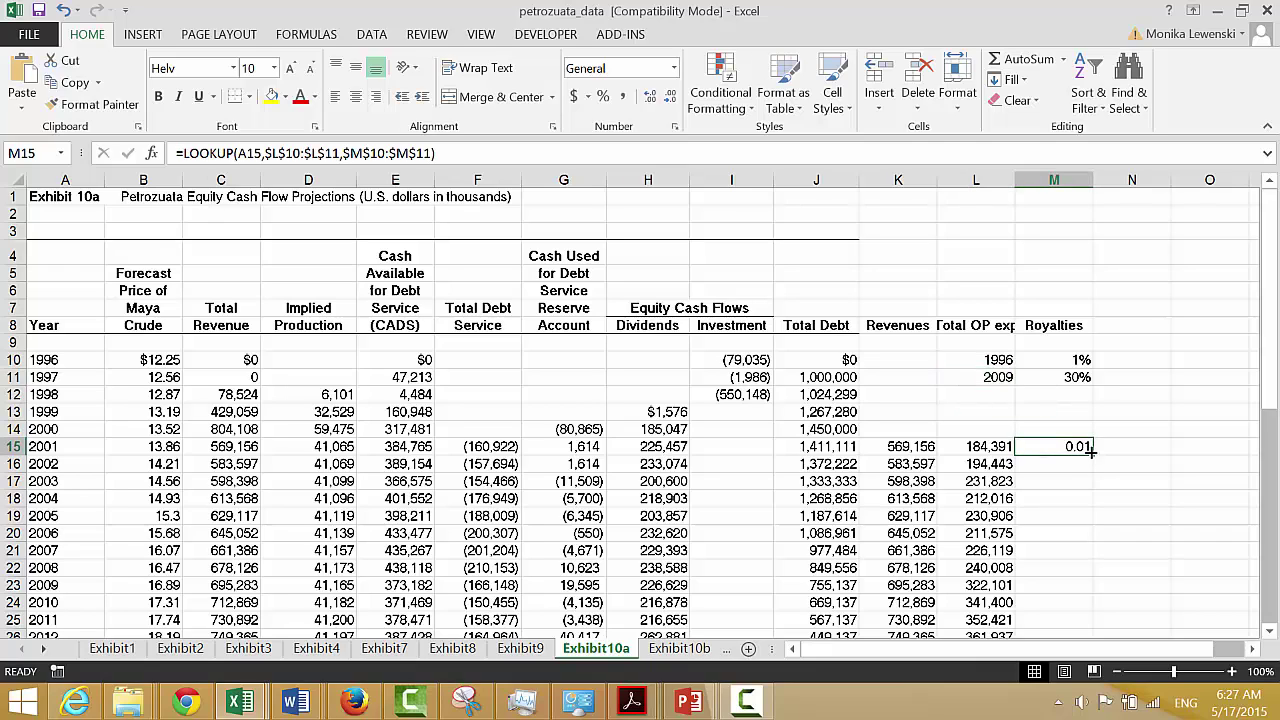
double_click(1093, 455)
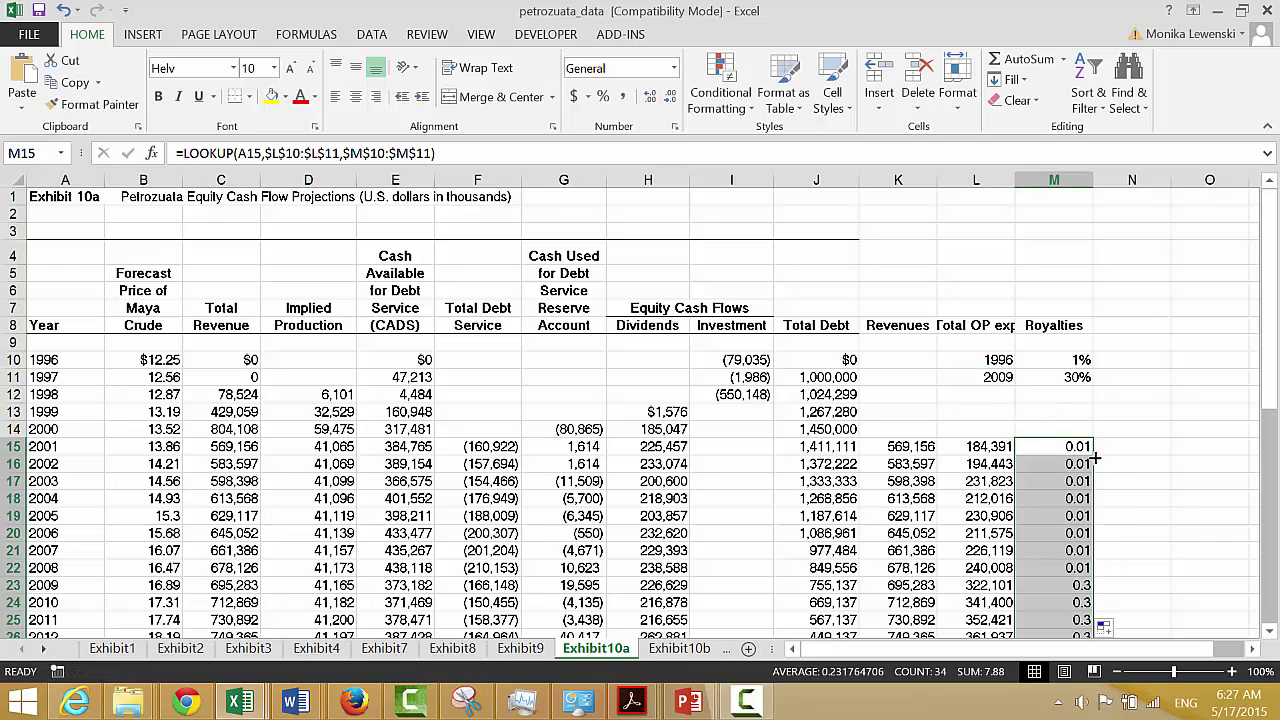
key("F2")
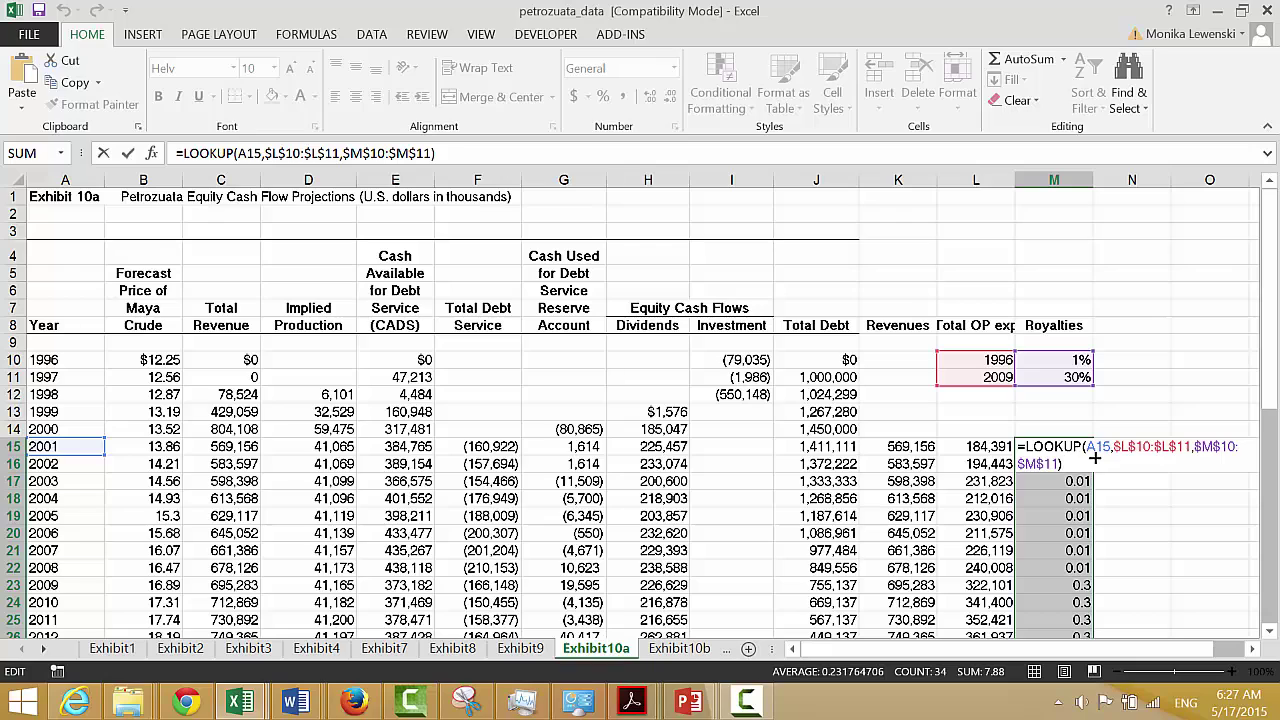
type("*")
left_click(915, 447)
key("Return")
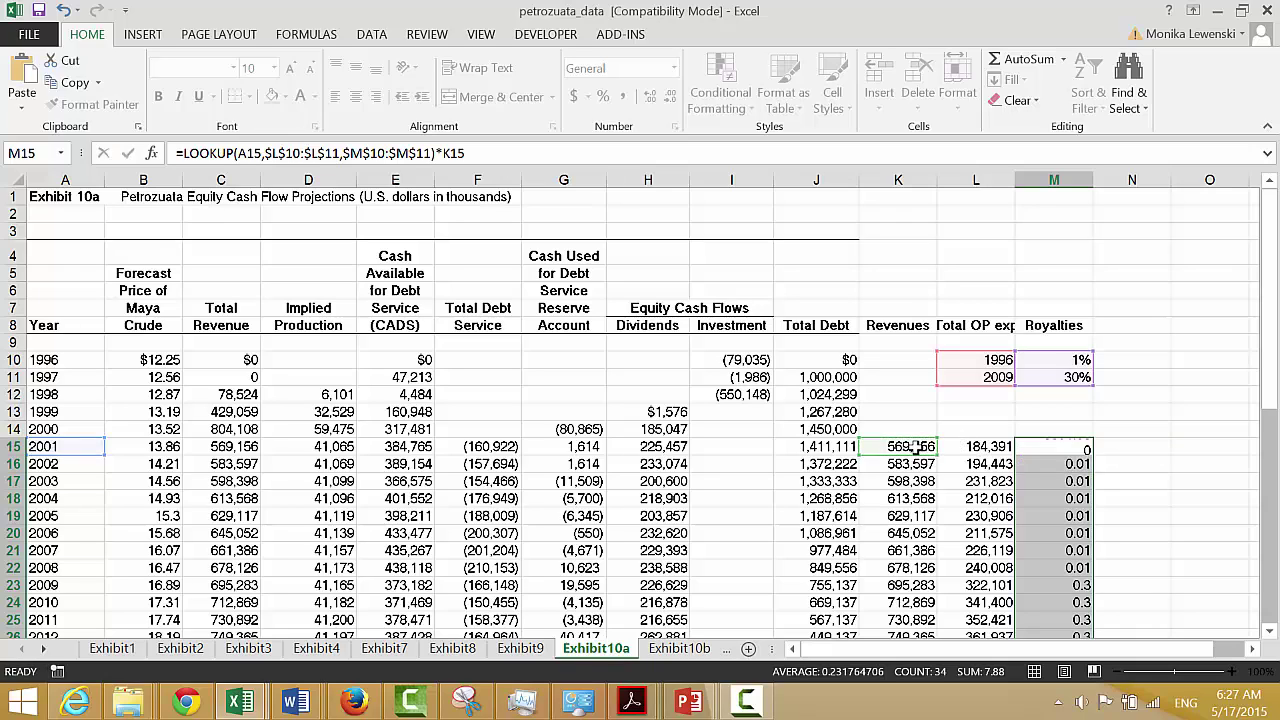
key("Up")
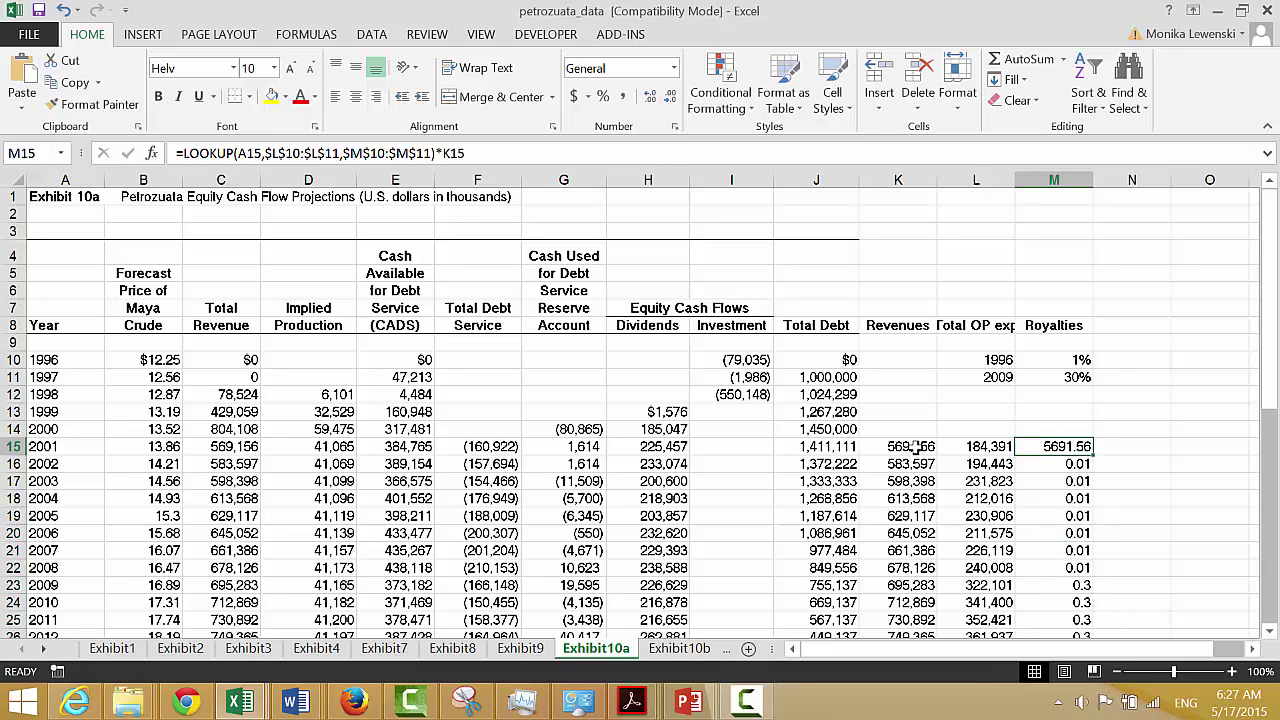
left_click_drag(1094, 456, 1094, 456)
double_click(1094, 456)
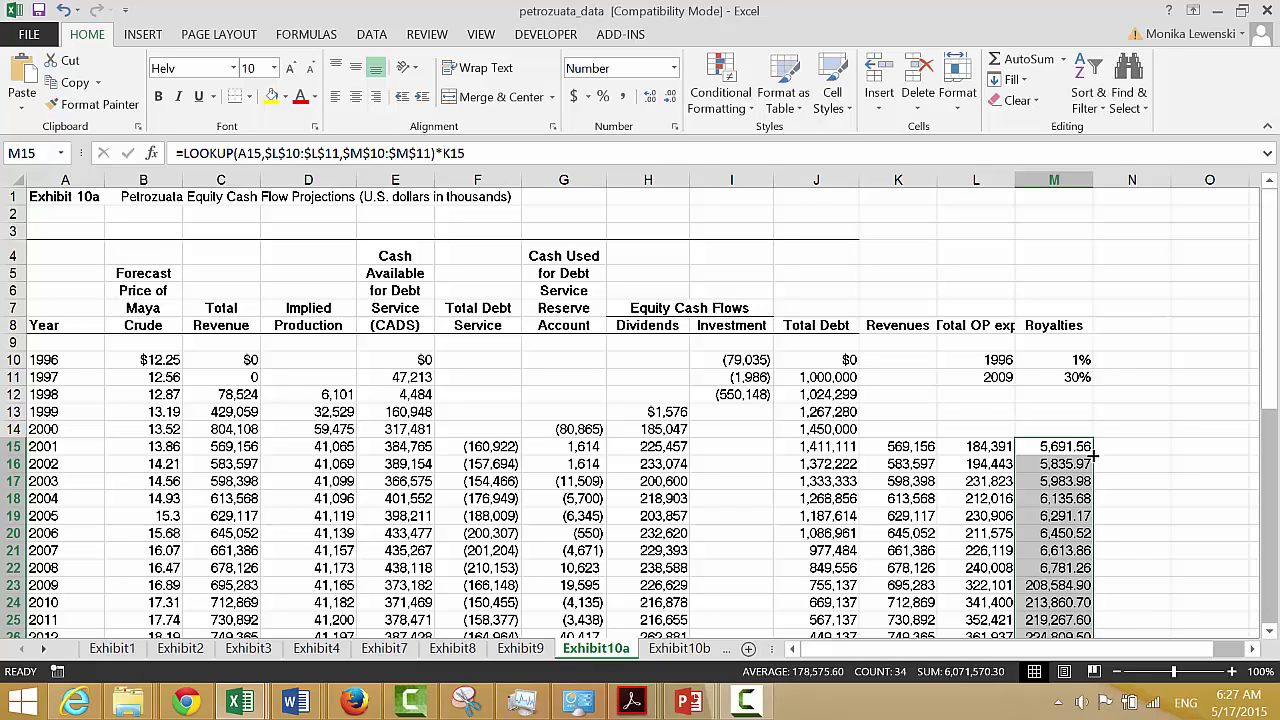
- Reduce the royalties to whole numbers by decreasing decimals twice
key("alt+h")
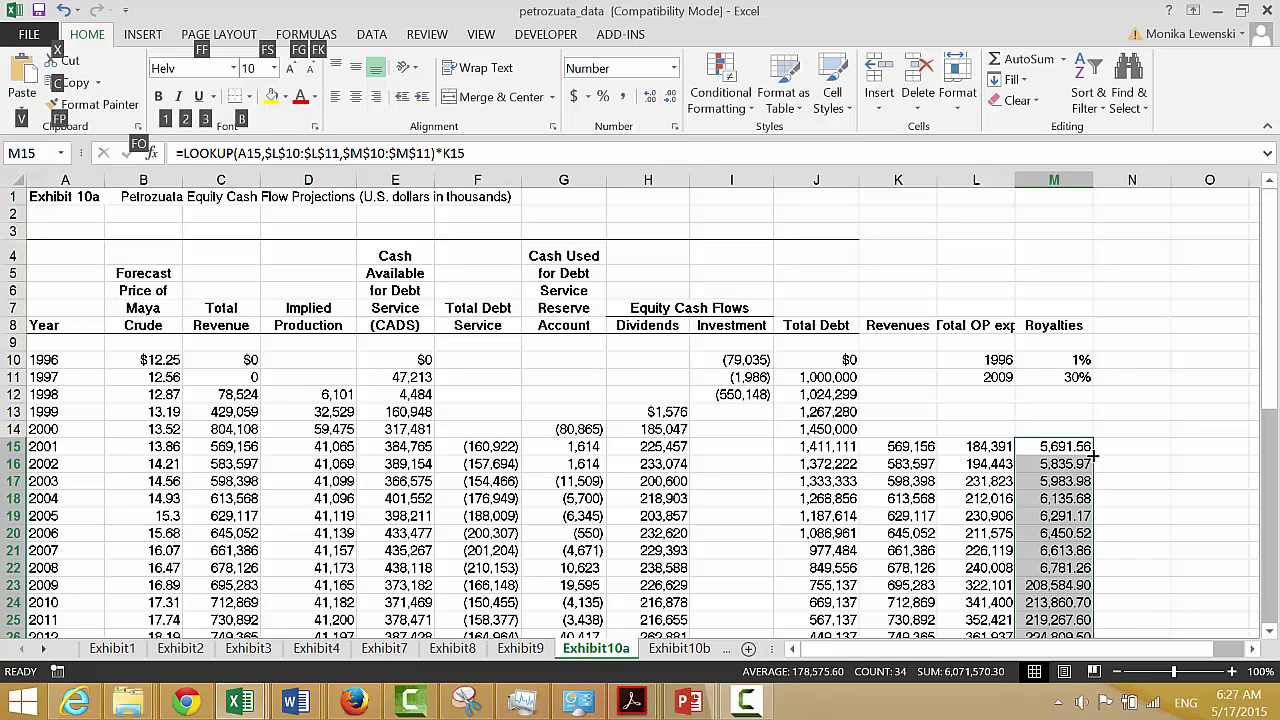
key("9")
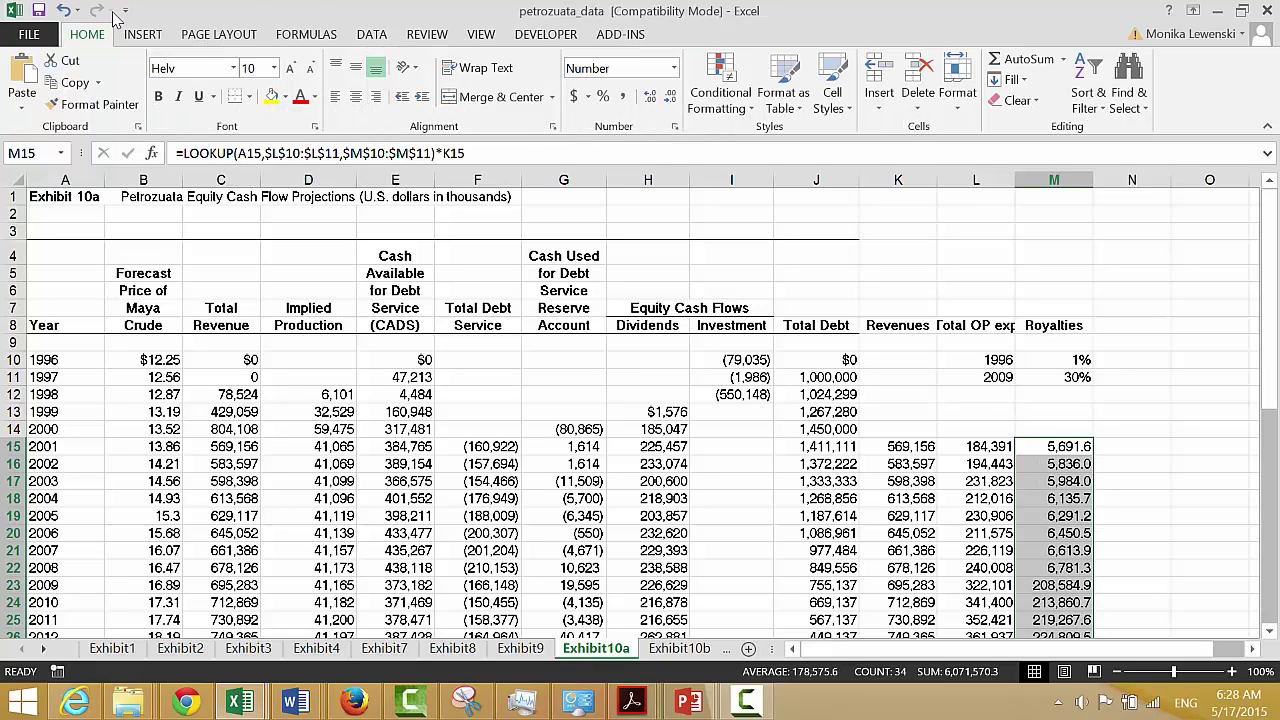
left_click(668, 98)
key("Right")
key("Up")
key("Up")
key("Up")
key("Up")
key("Up")
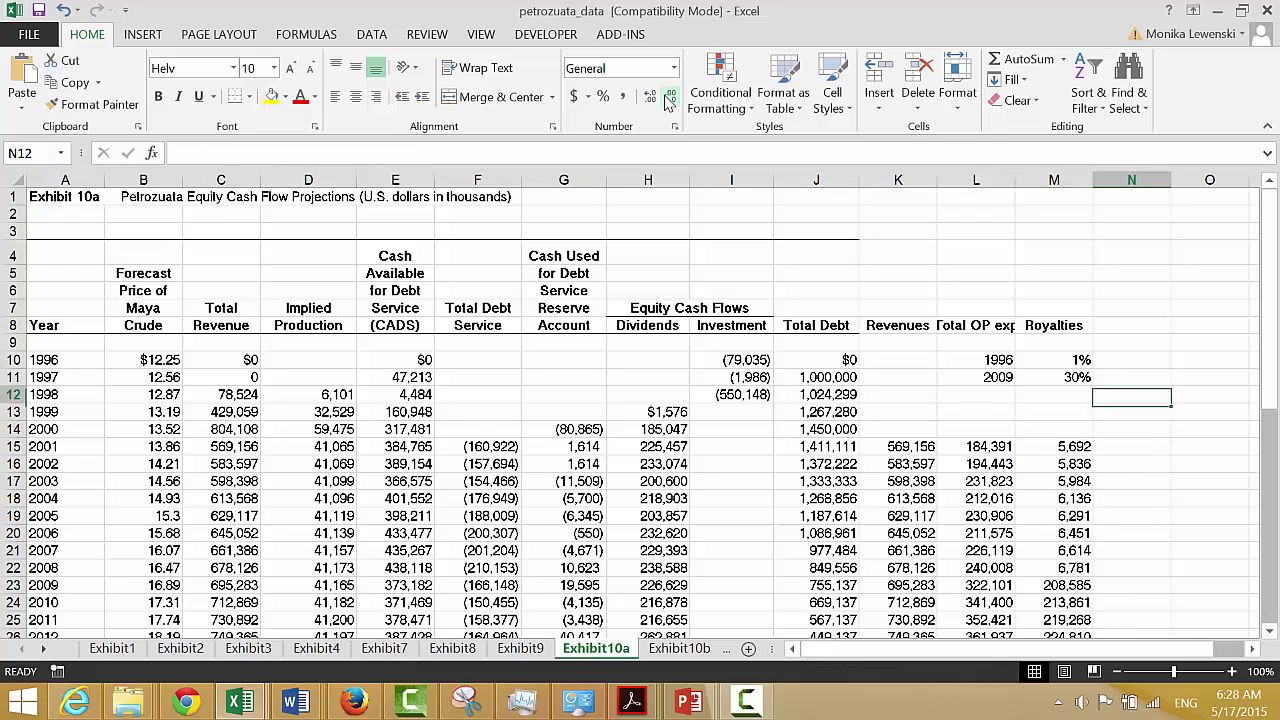
- Enter the heading 'Pre-tax' in column N beside Royalties
key("Up")
key("Up")
type("Pre-tax")
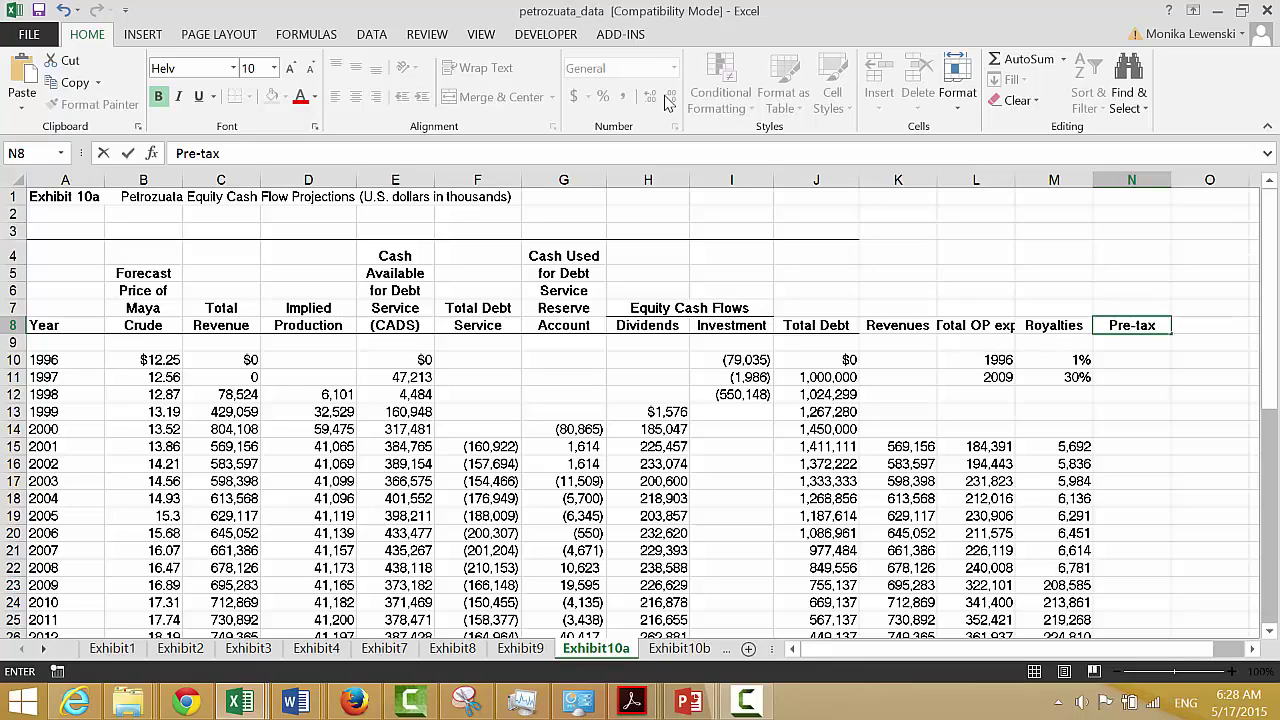
key("Return")
key("Down")
key("Down")
key("Down")
key("Down")
key("Down")
key("Down")
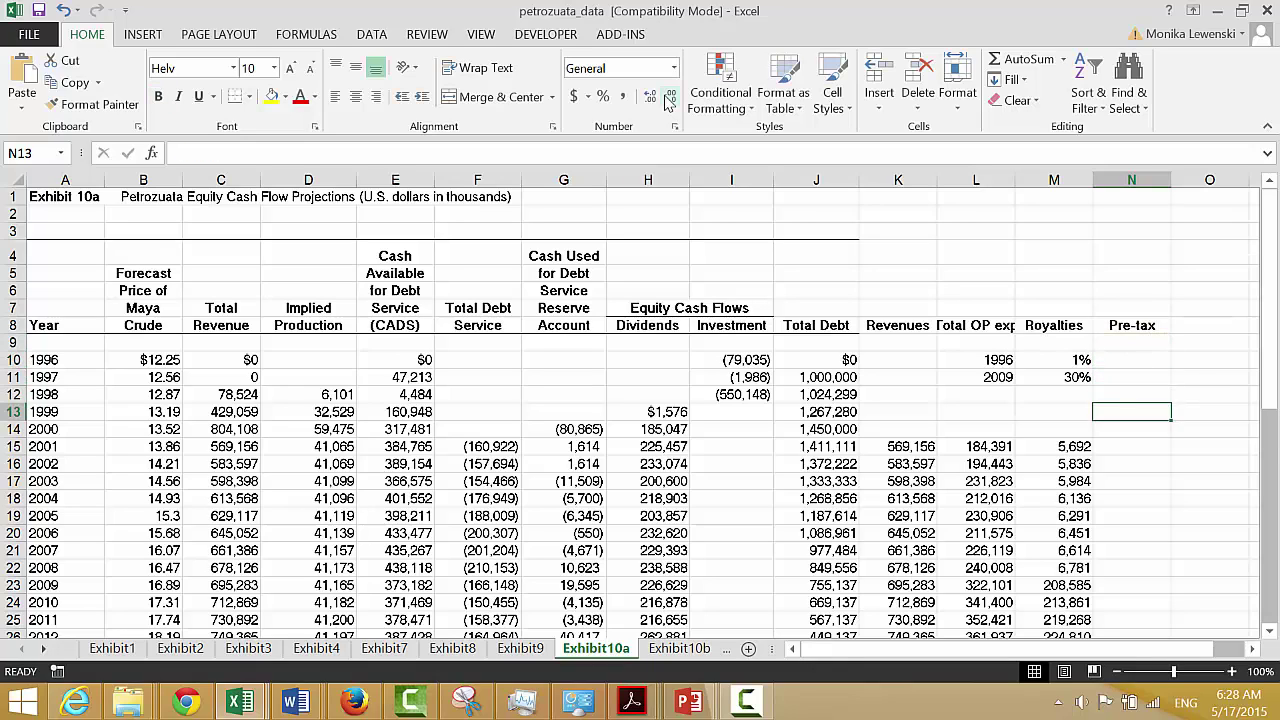
- Start a formula referencing K15 in N15, cancel it, and review the row 15 values
type("=")
key("Left")
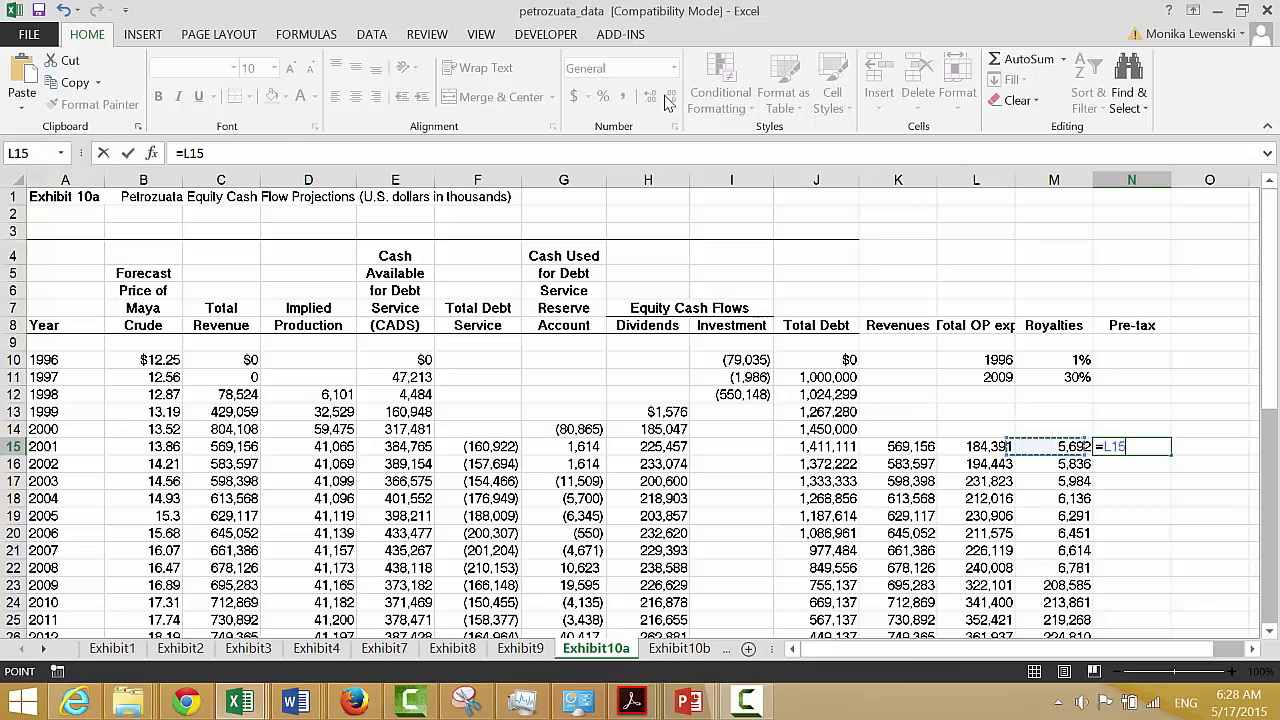
key("Left")
key("Left")
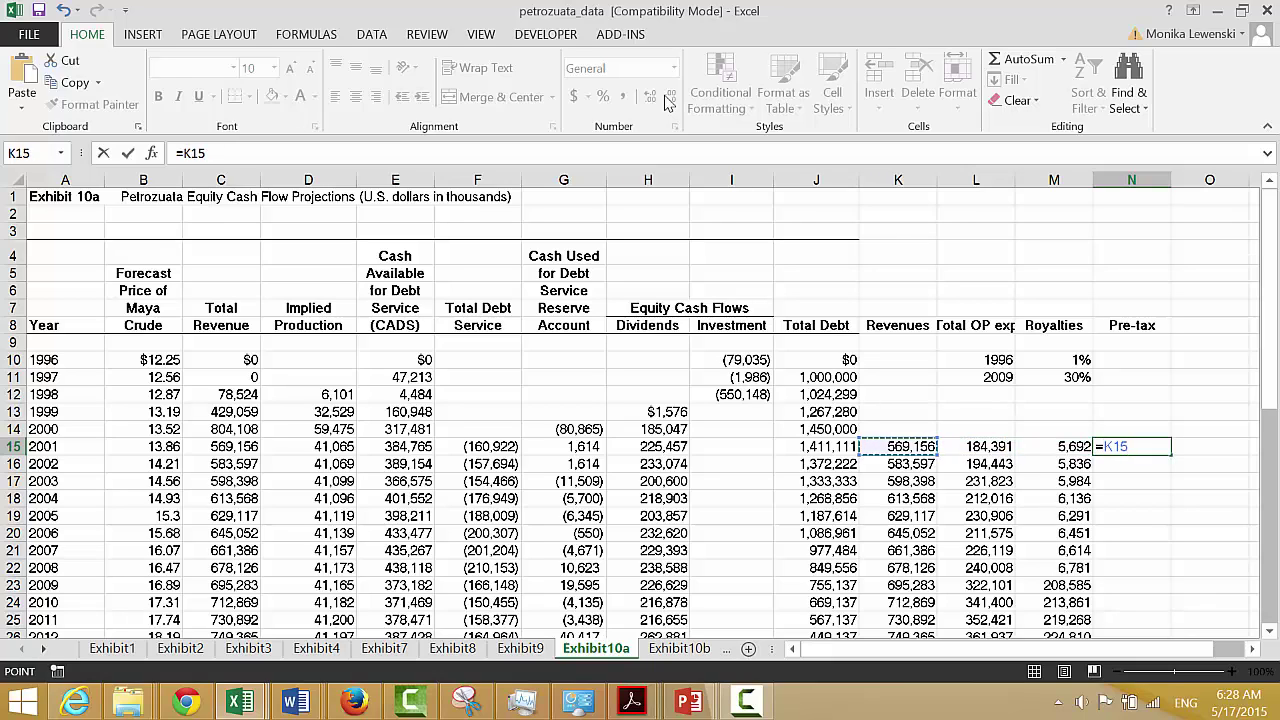
key("Escape")
key("Up")
key("Up")
key("Up")
key("Up")
key("Up")
key("Up")
key("Up")
key("Up")
key("Up")
key("Up")
key("Up")
key("Left")
key("Left")
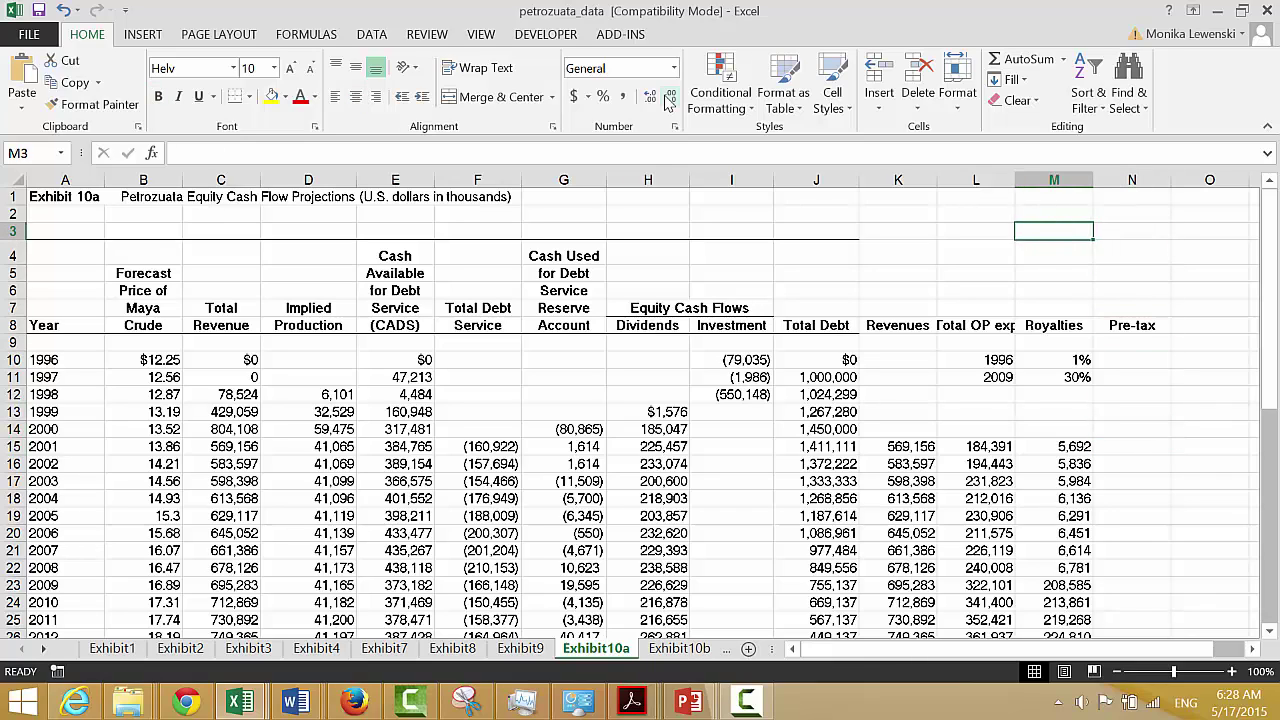
key("Down")
key("Down")
key("Down")
key("Down")
key("Down")
key("Down")
key("Down")
key("Down")
key("Down")
key("Down")
key("Down")
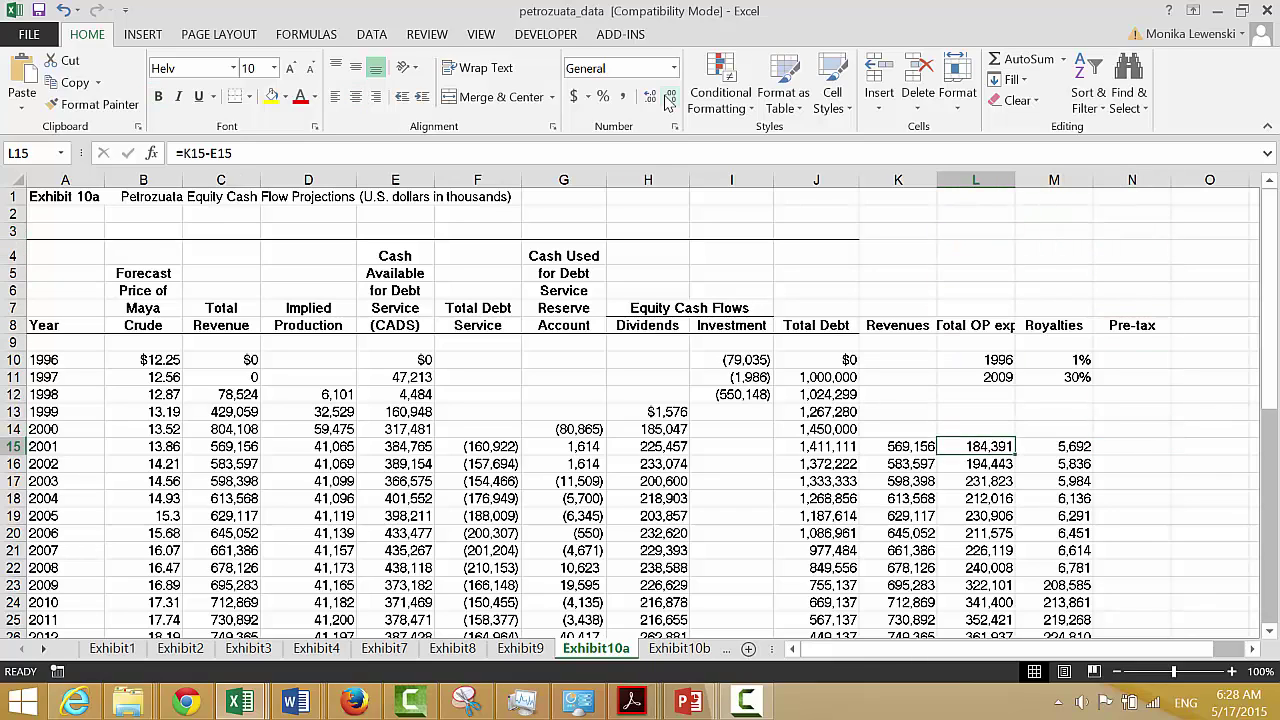
key("Left")
key("Left")
key("Left")
key("Left")
key("Left")
key("Left")
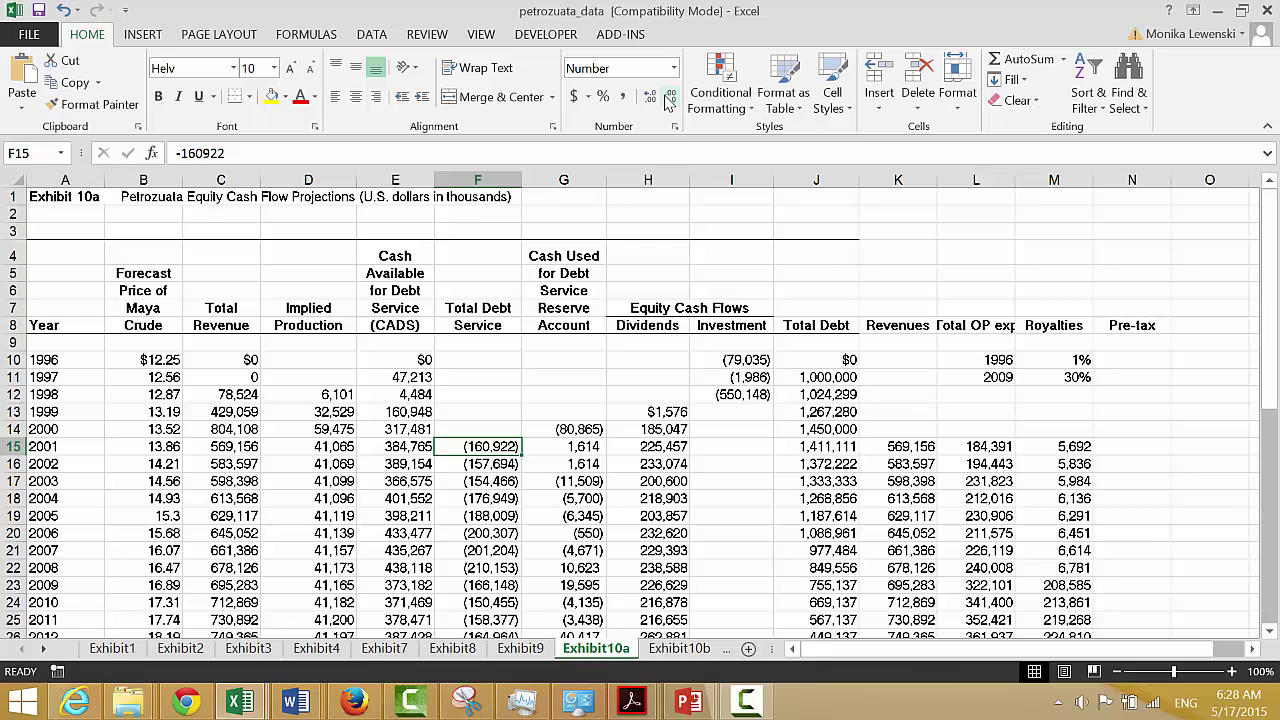
key("Right")
key("Right")
key("Right")
key("Right")
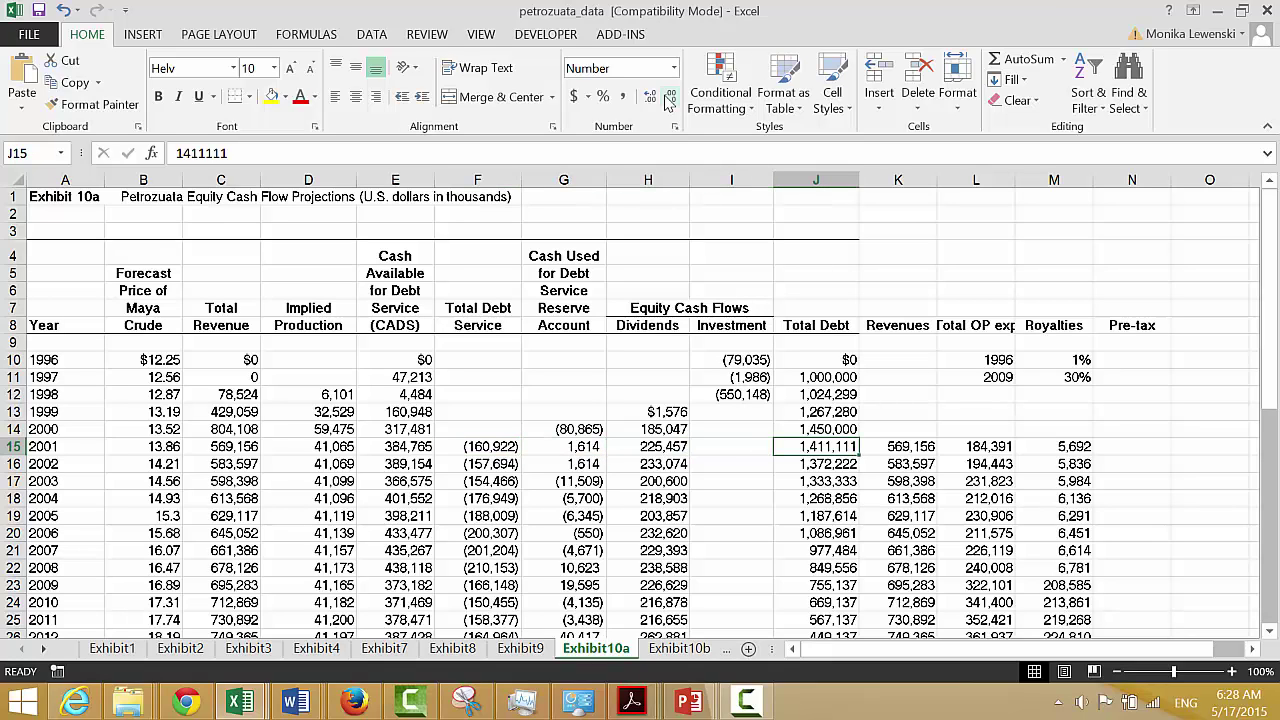
- Insert a blank column before Revenues headed 'Change in Debt'
key("Right")
key("ctrl+space")
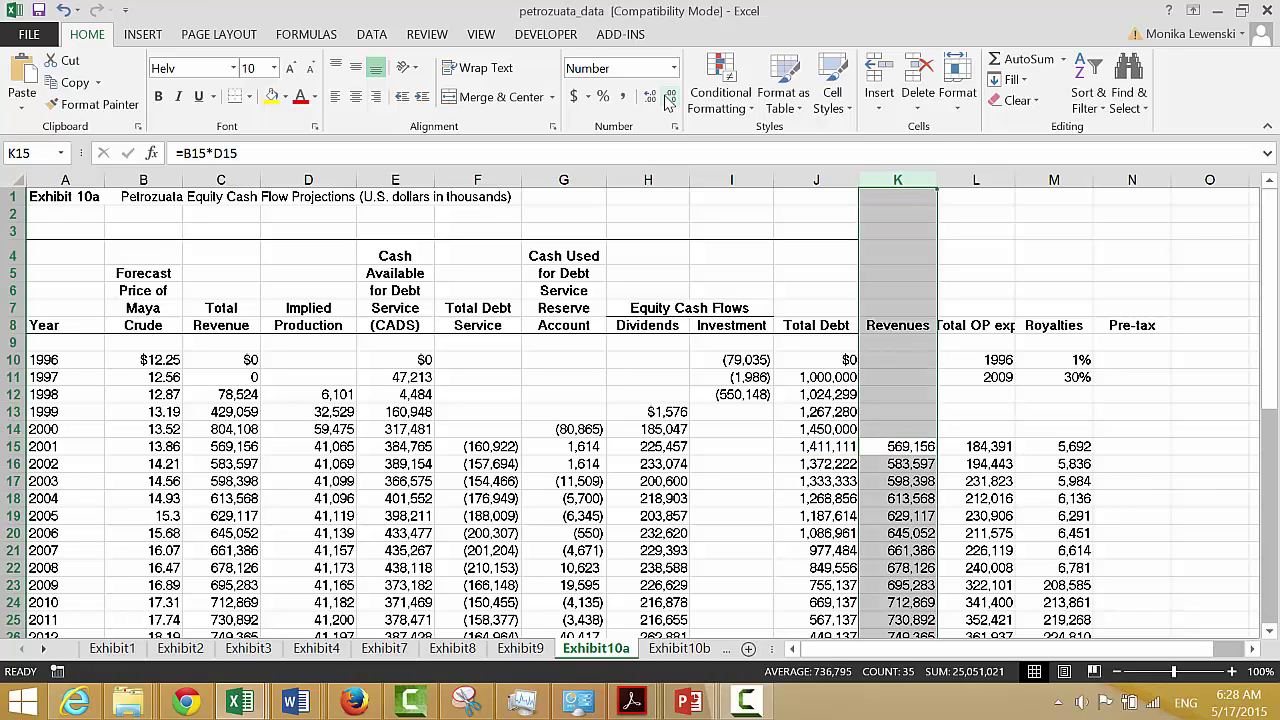
key("ctrl+shift+plus")
key("Up")
key("Up")
key("Up")
key("Up")
key("Up")
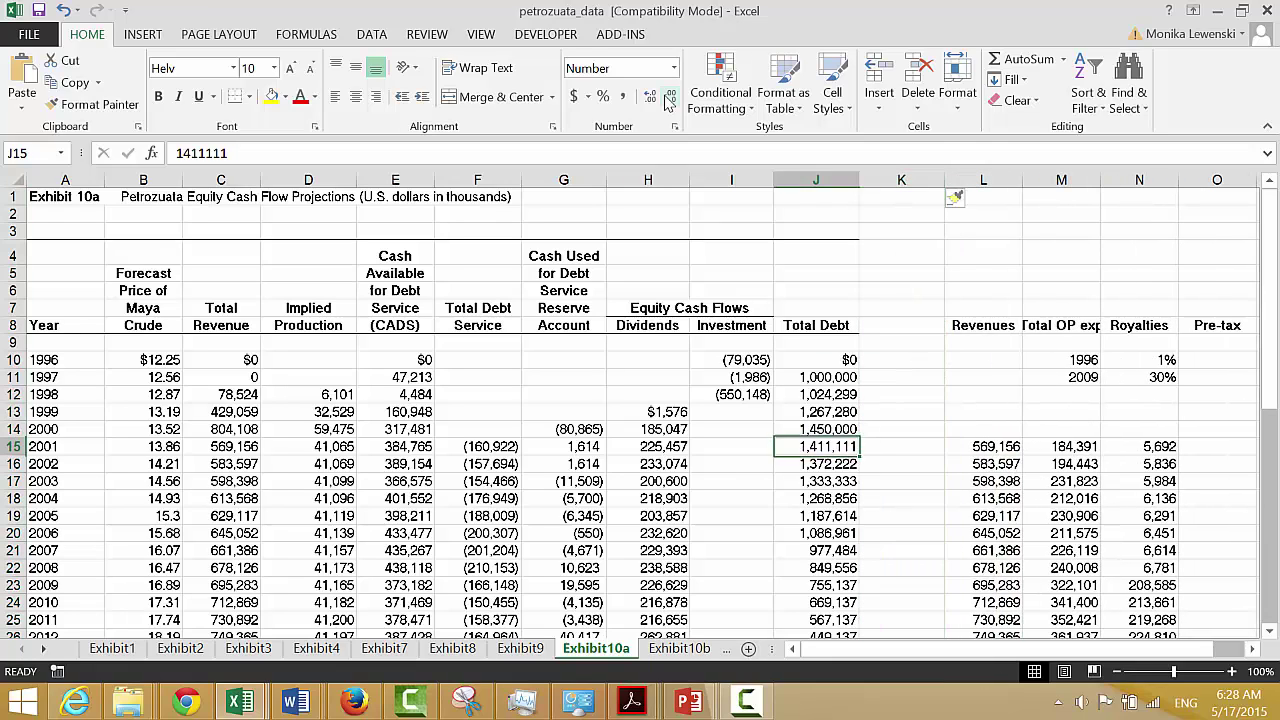
key("Up")
key("Up")
key("Up")
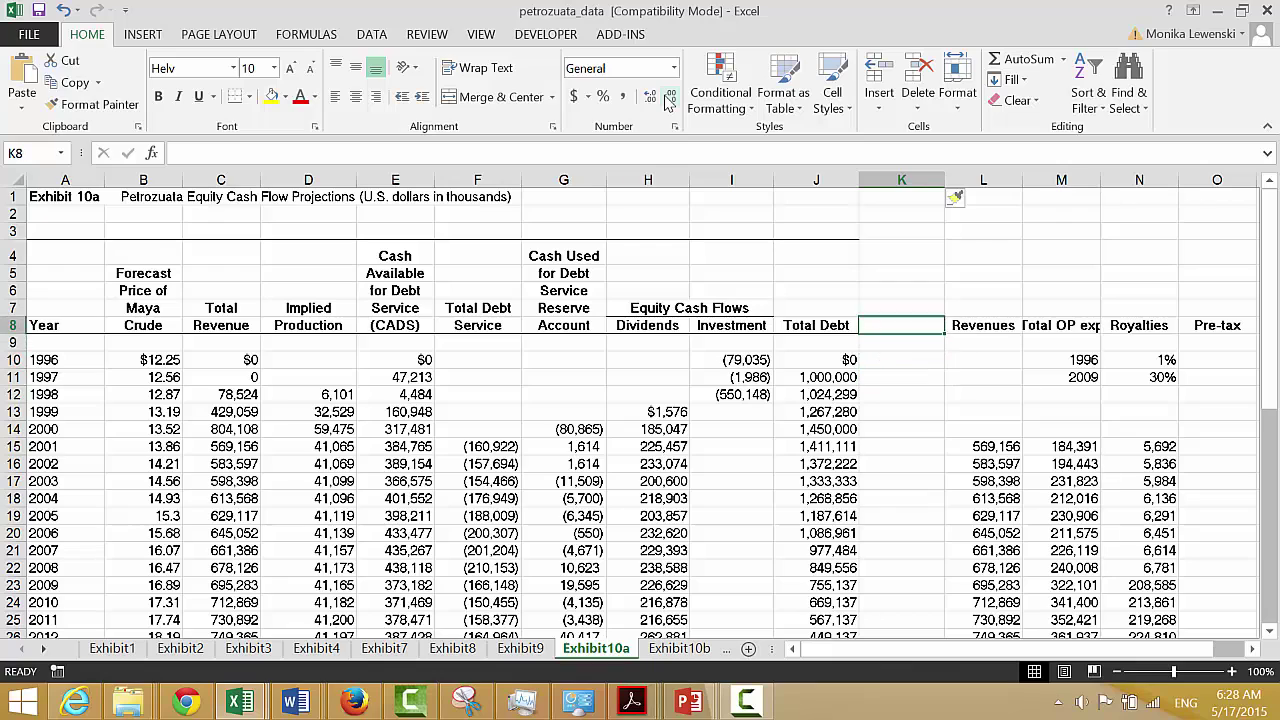
type("C")
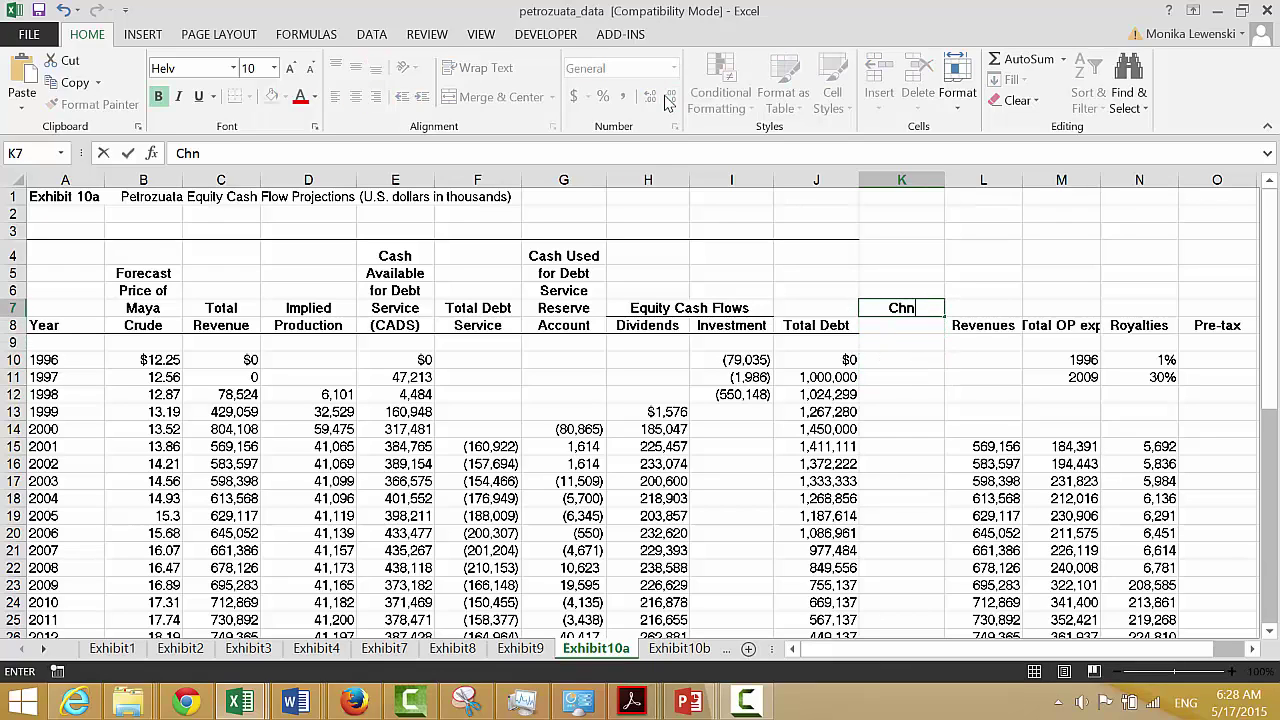
type("hange in")
key("Return")
type("Debt")
key("Return")
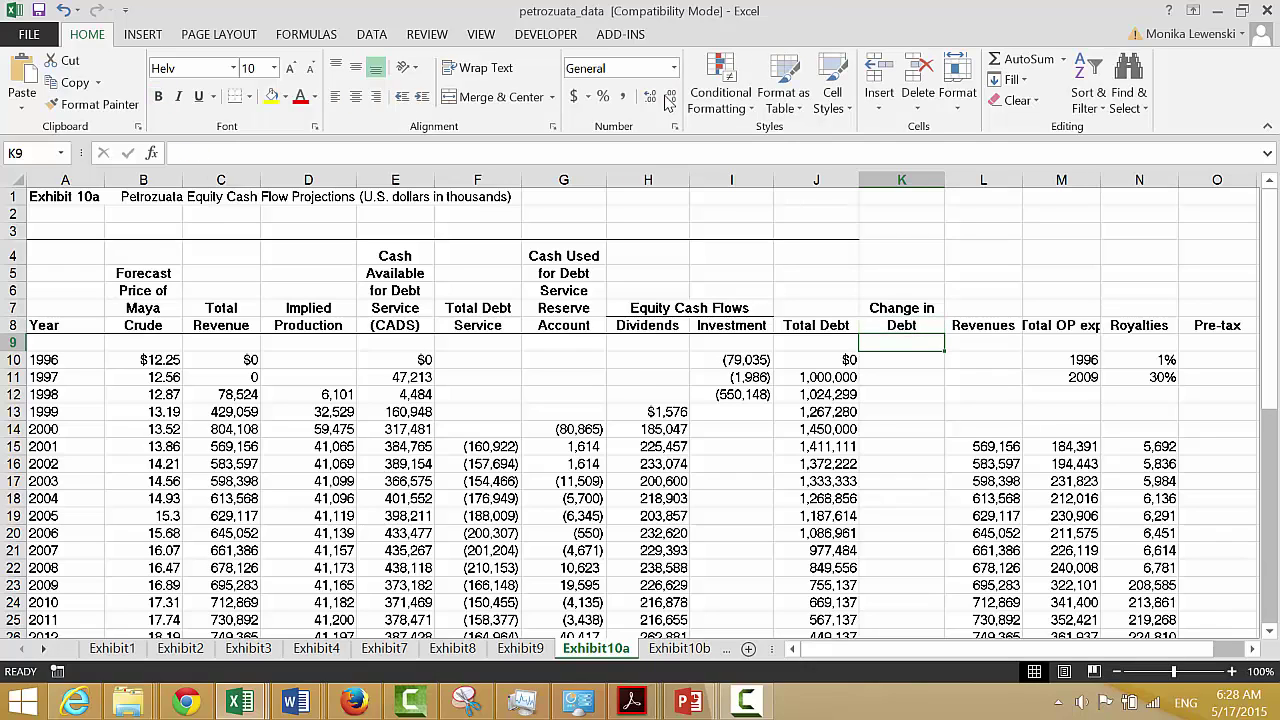
- Enter =J12-J11 for 1998 and fill it down the column
key("Down")
key("Down")
key("Down")
type("=")
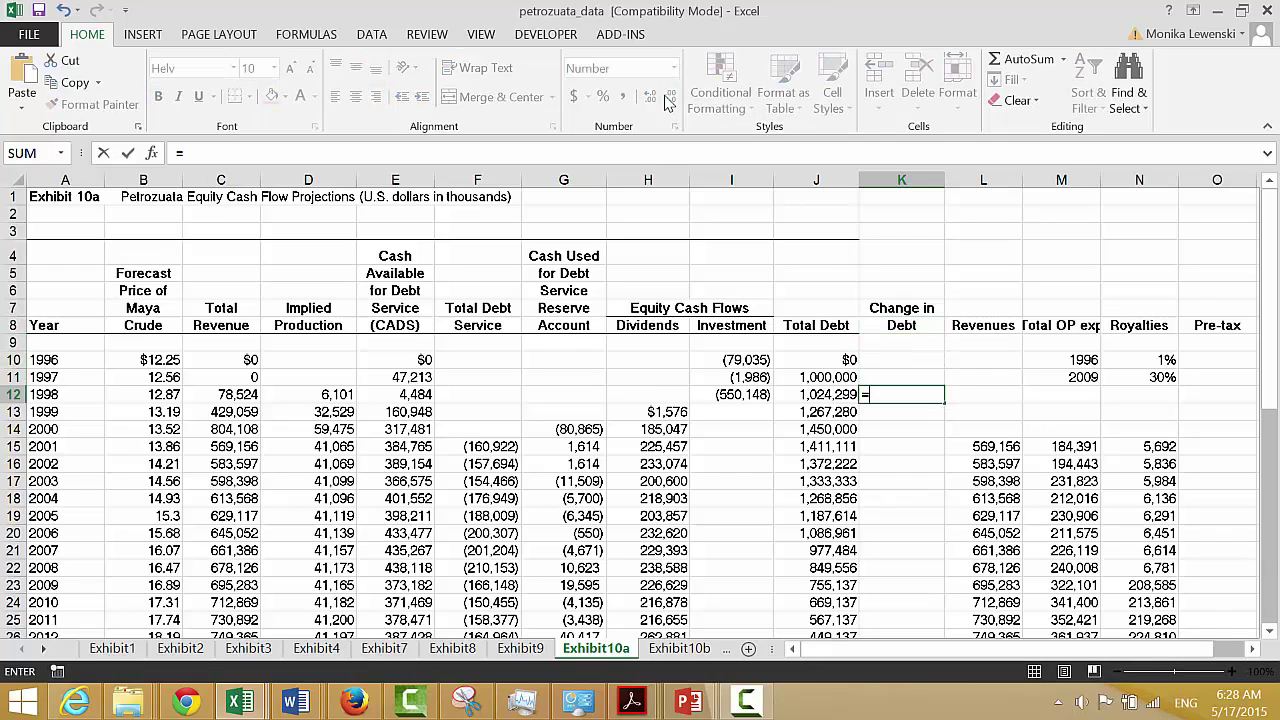
key("Left")
type("-")
key("Up")
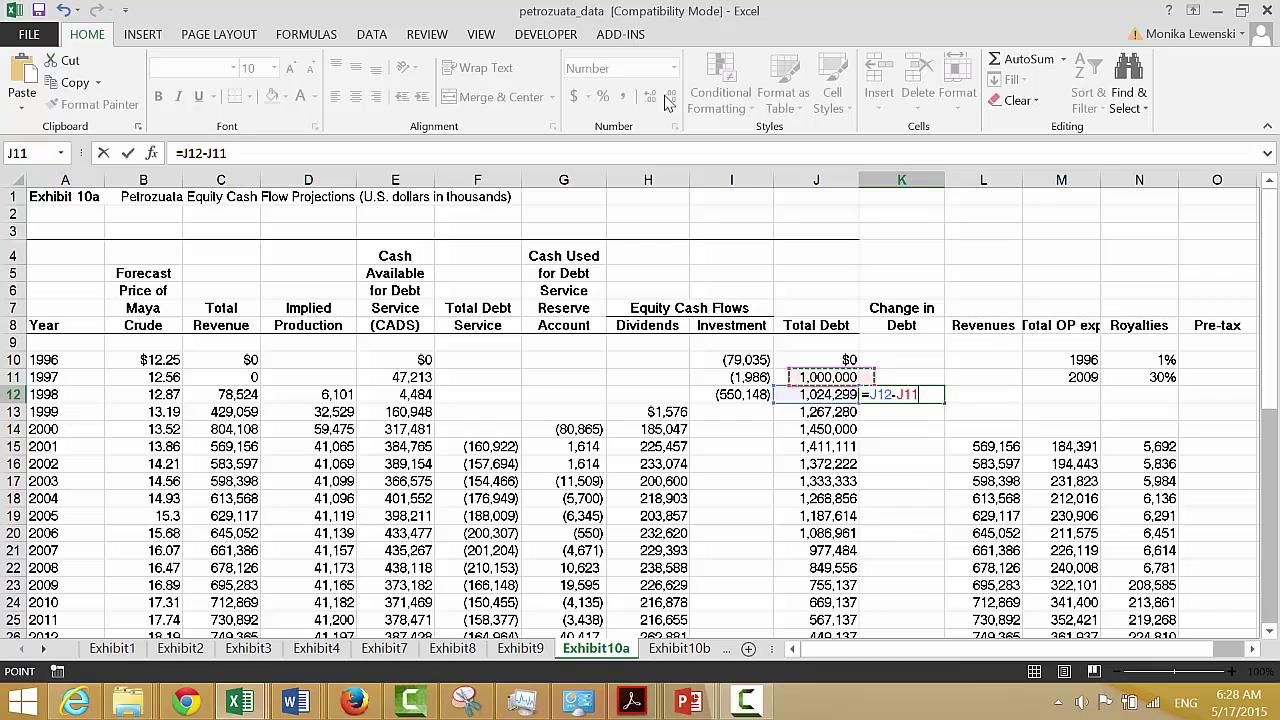
key("Return")
key("Up")
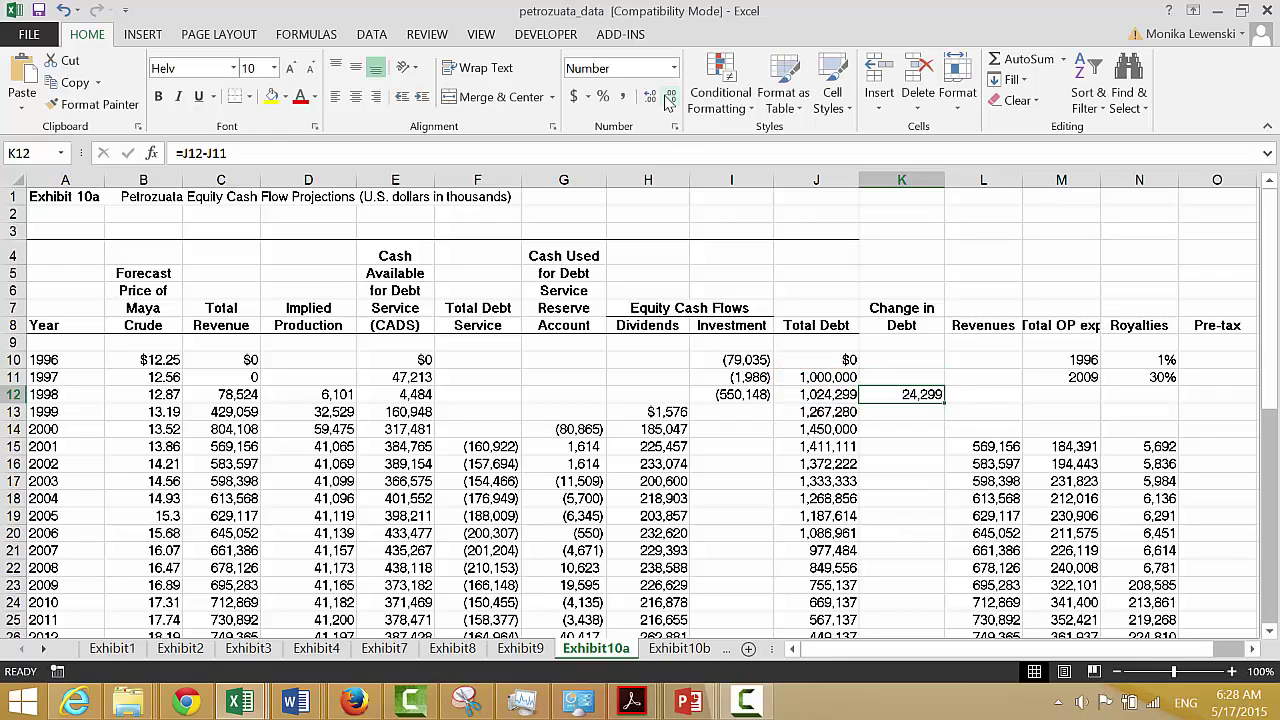
double_click(943, 403)
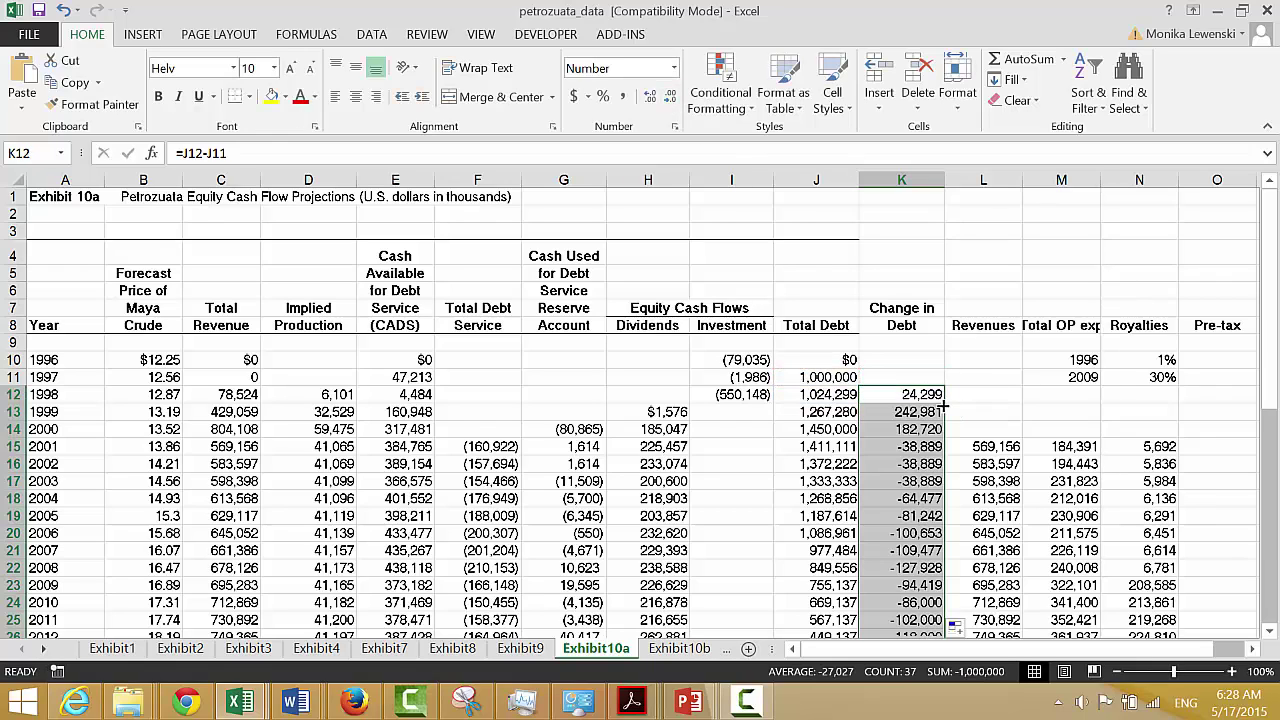
- Select the whole Revenues column
key("Down")
key("Down")
key("Down")
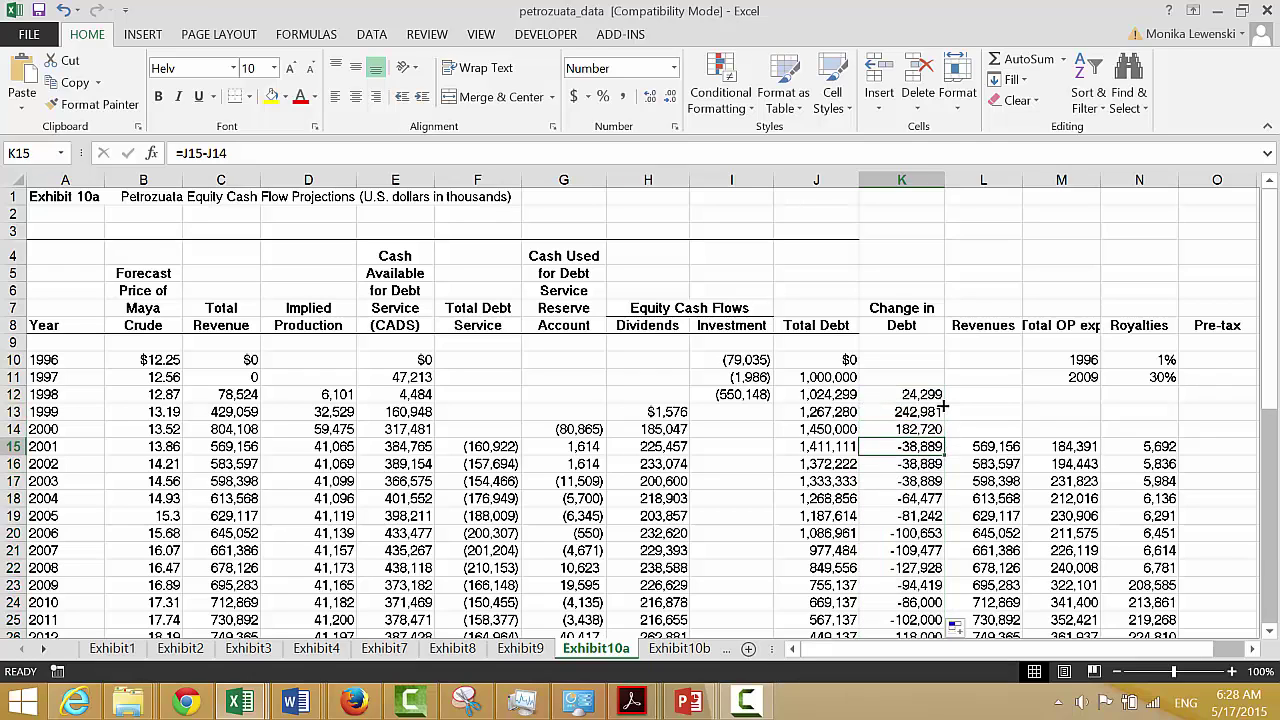
key("Right")
key("ctrl+space")
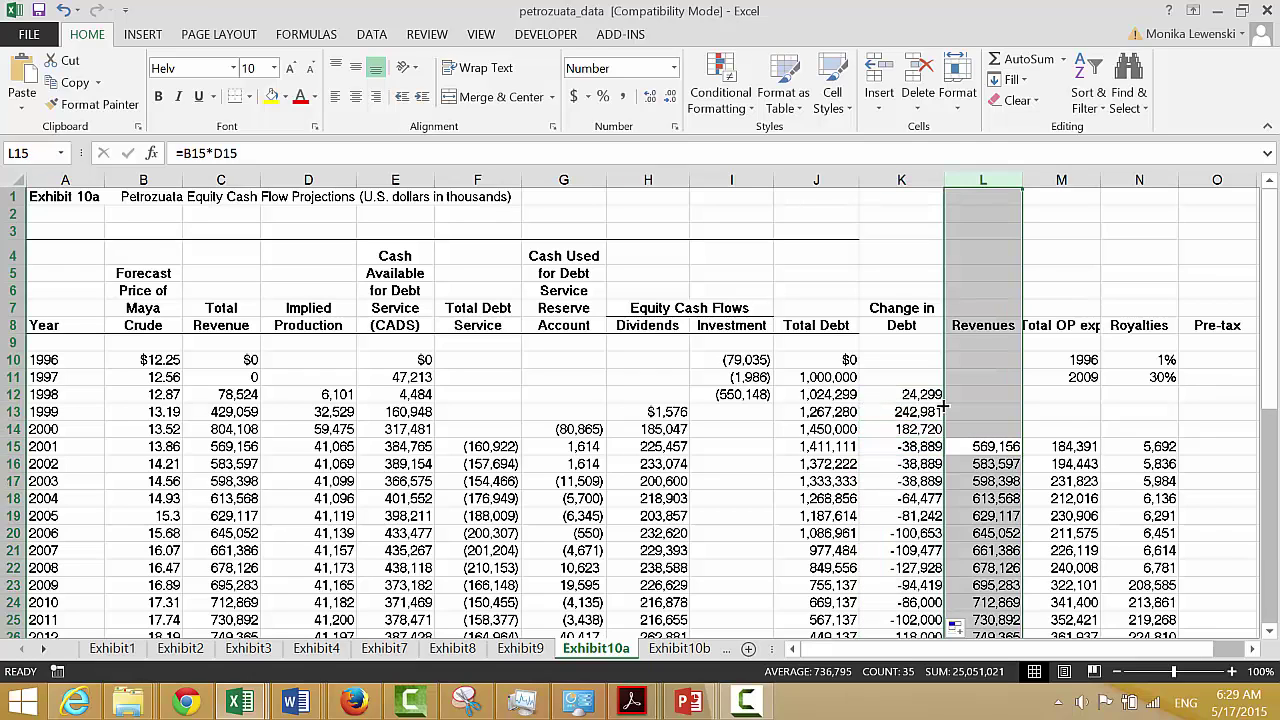
- Insert a new column before Revenues headed 'Interest'
key("ctrl+shift+plus")
key("Up")
key("Up")
key("Up")
key("Up")
key("Up")
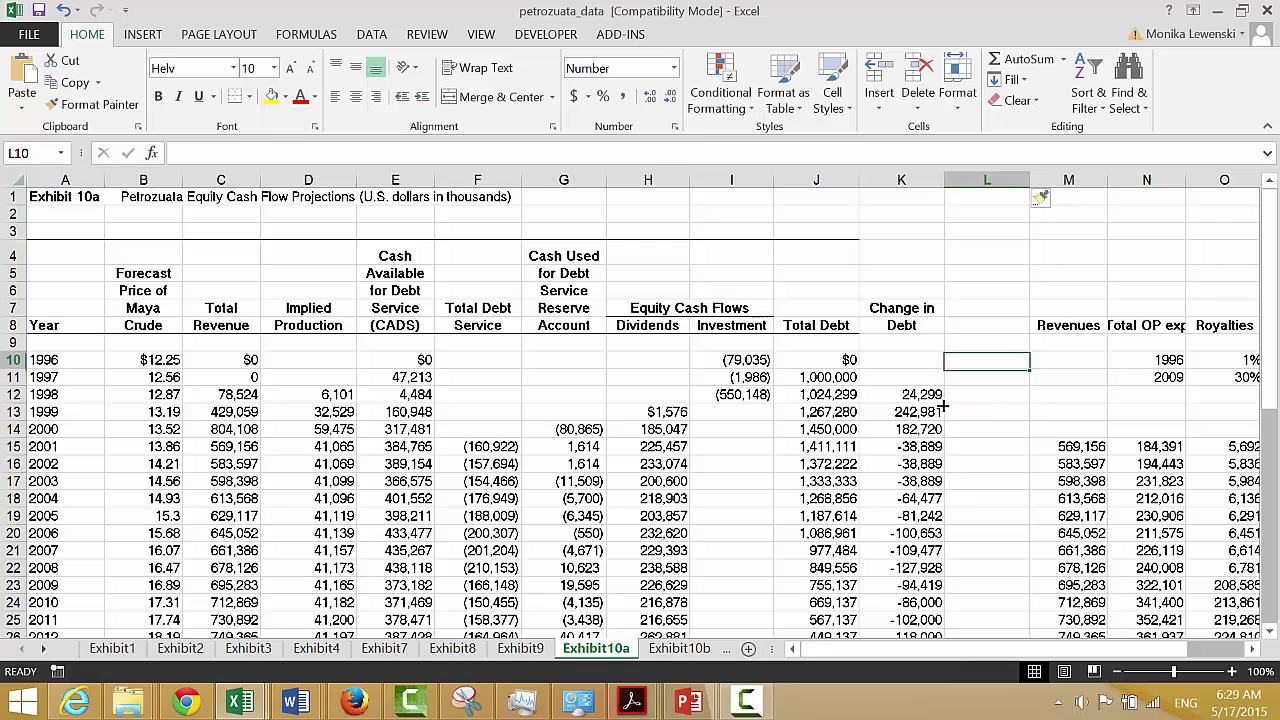
key("Up")
key("Up")
type("Int")
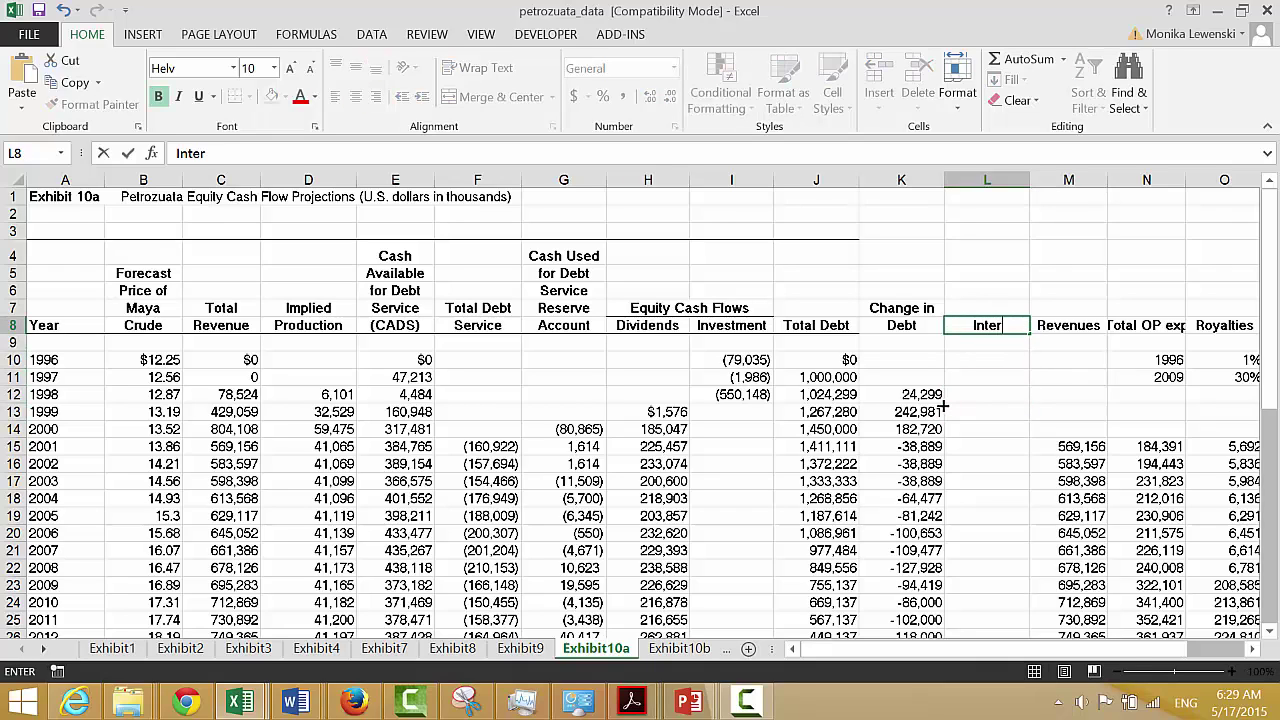
key("Return")
key("Down")
key("Down")
key("Down")
key("Down")
key("Down")
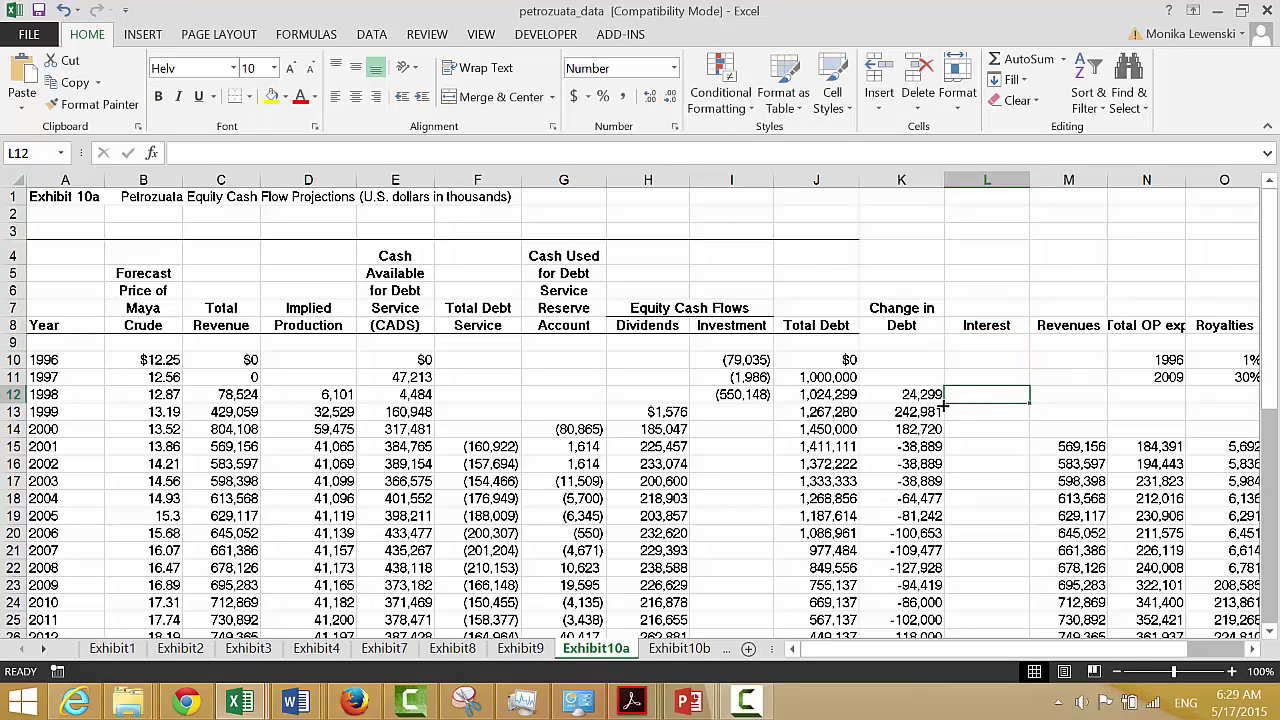
- Enter =-F15+K15 as the 2001 interest, giving 122,033
type("=")
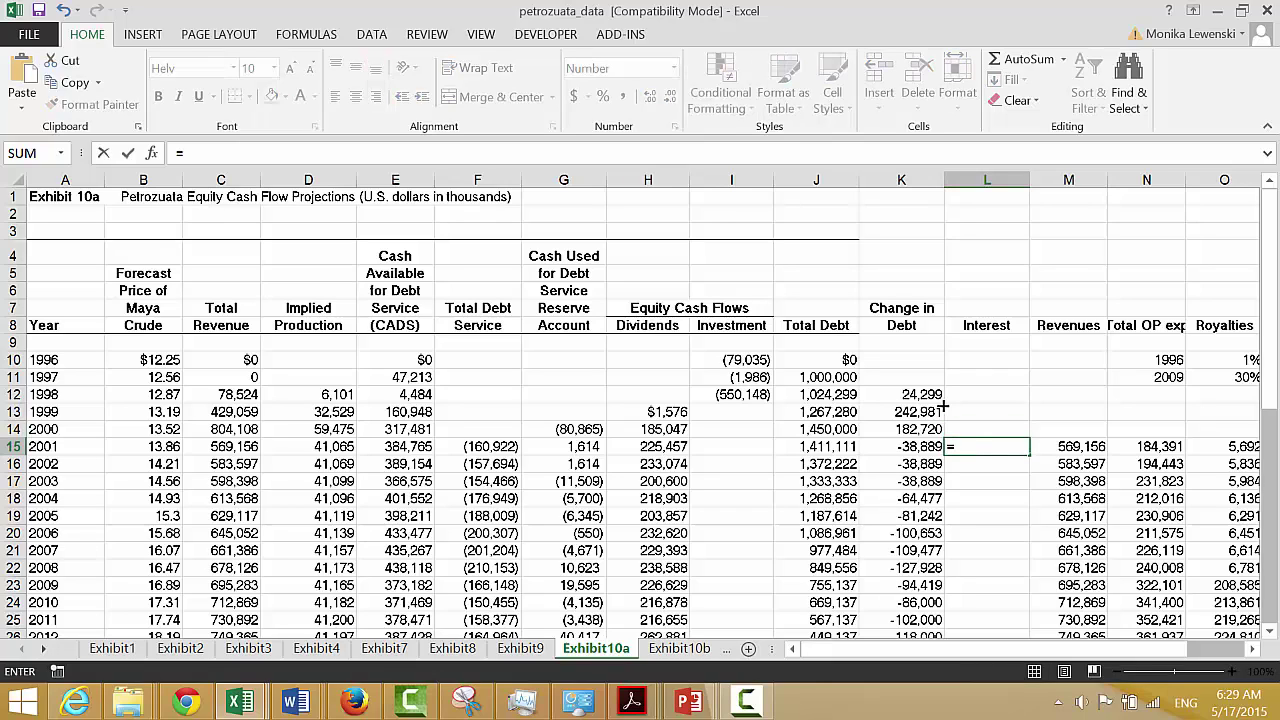
key("Left")
key("Left")
key("Left")
key("Left")
key("Left")
key("Left")
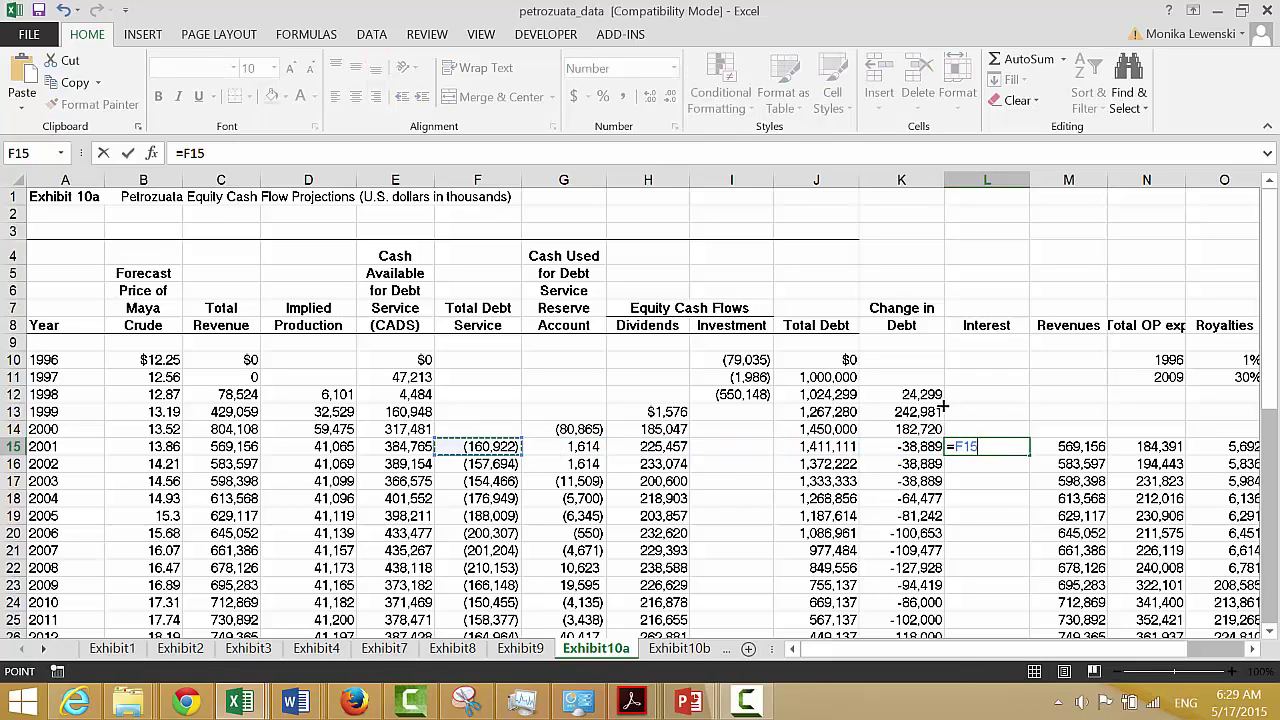
key("BackSpace")
key("BackSpace")
key("BackSpace")
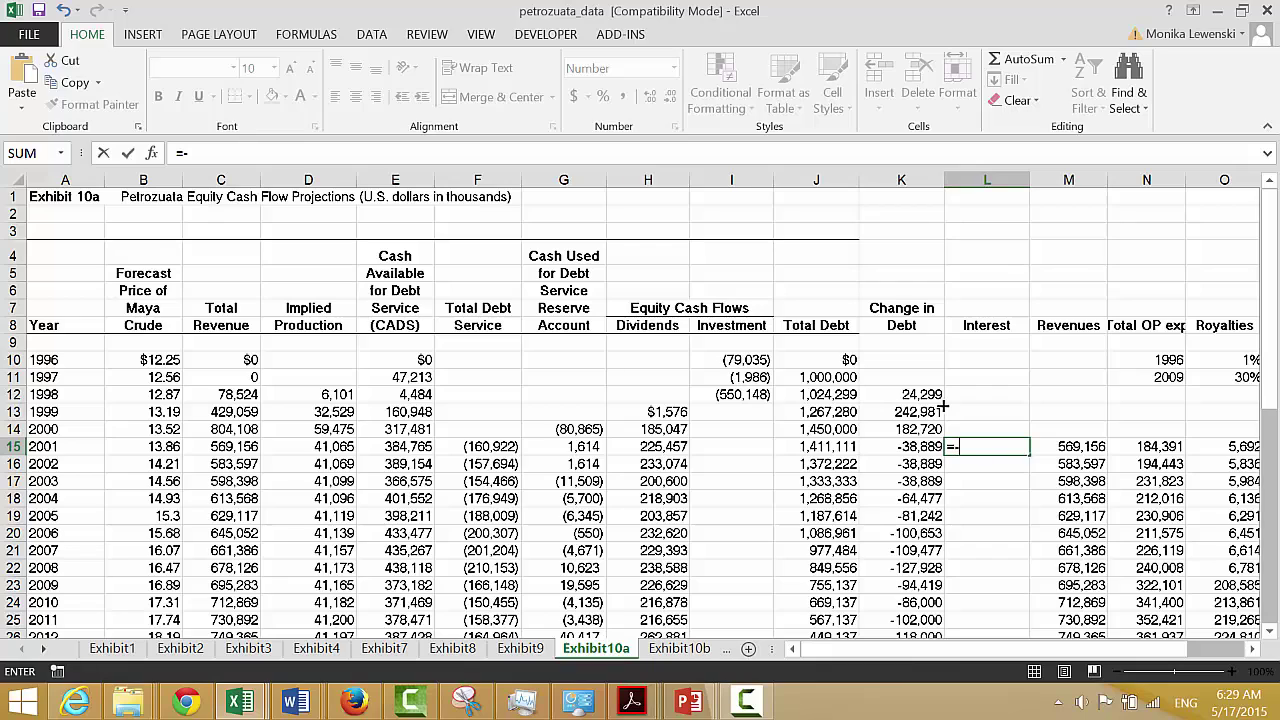
type("-")
key("Left")
key("Left")
key("Left")
key("Left")
key("Left")
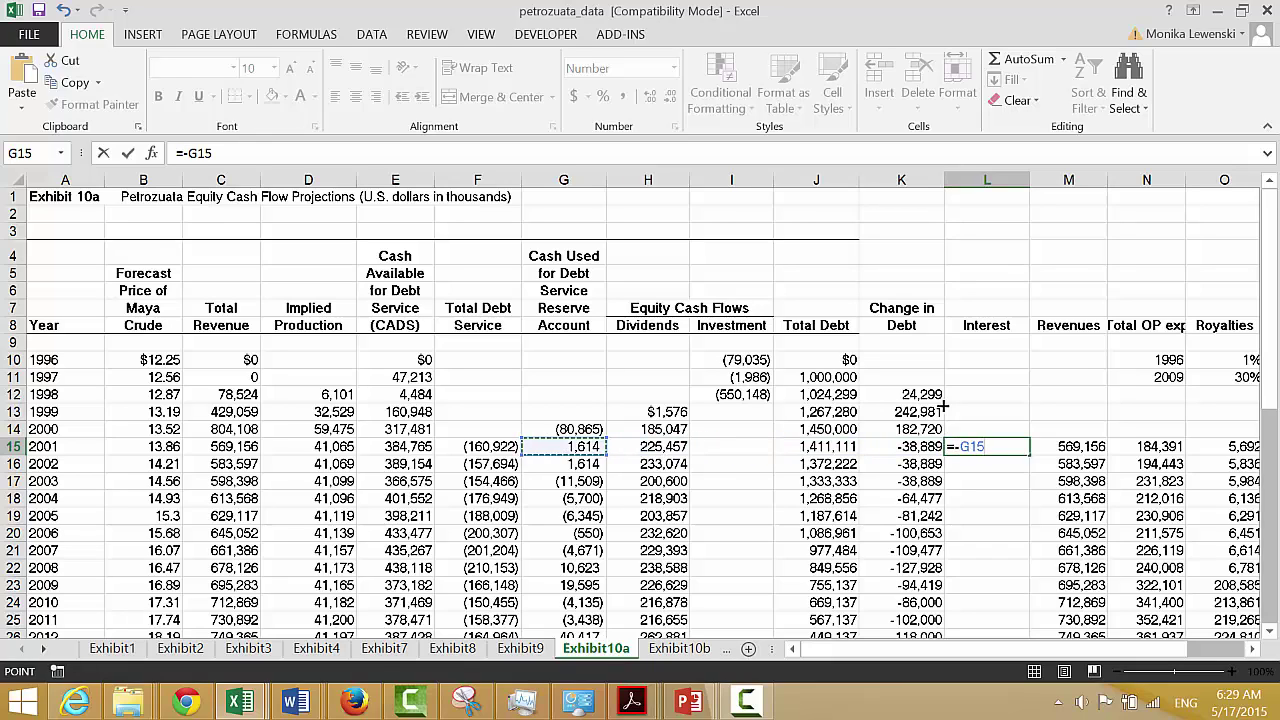
key("Left")
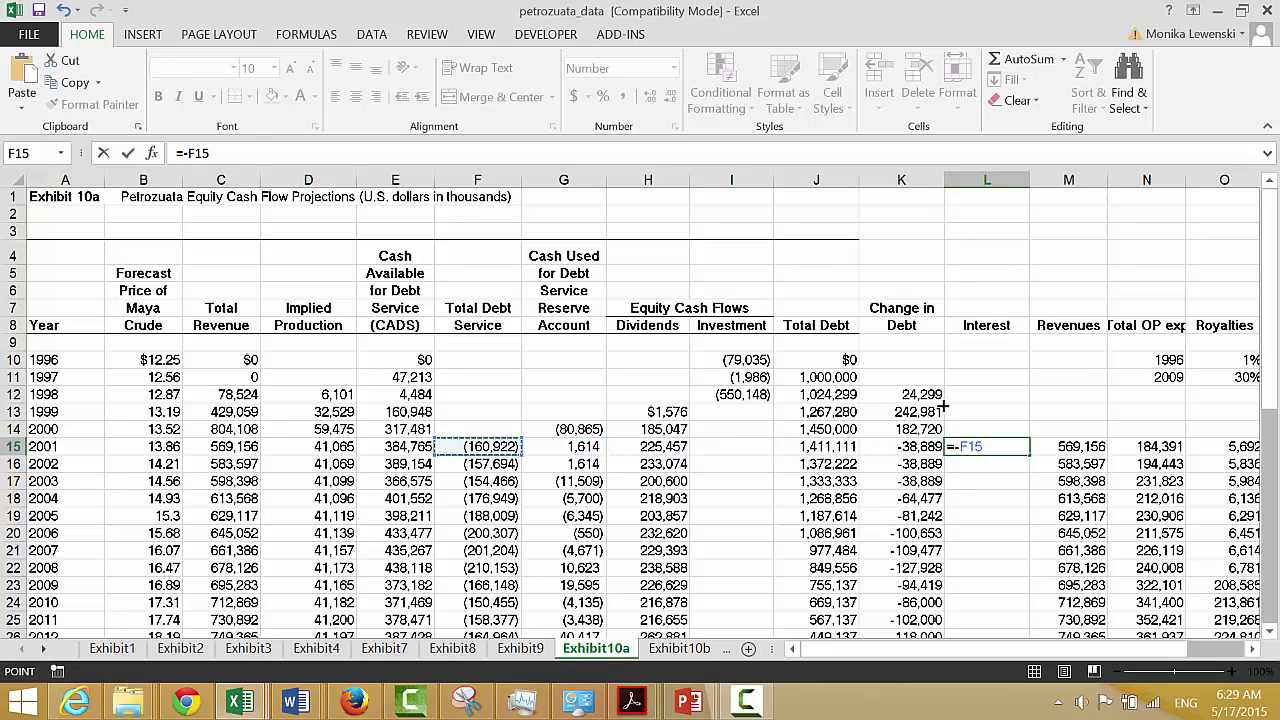
type("+")
key("Left")
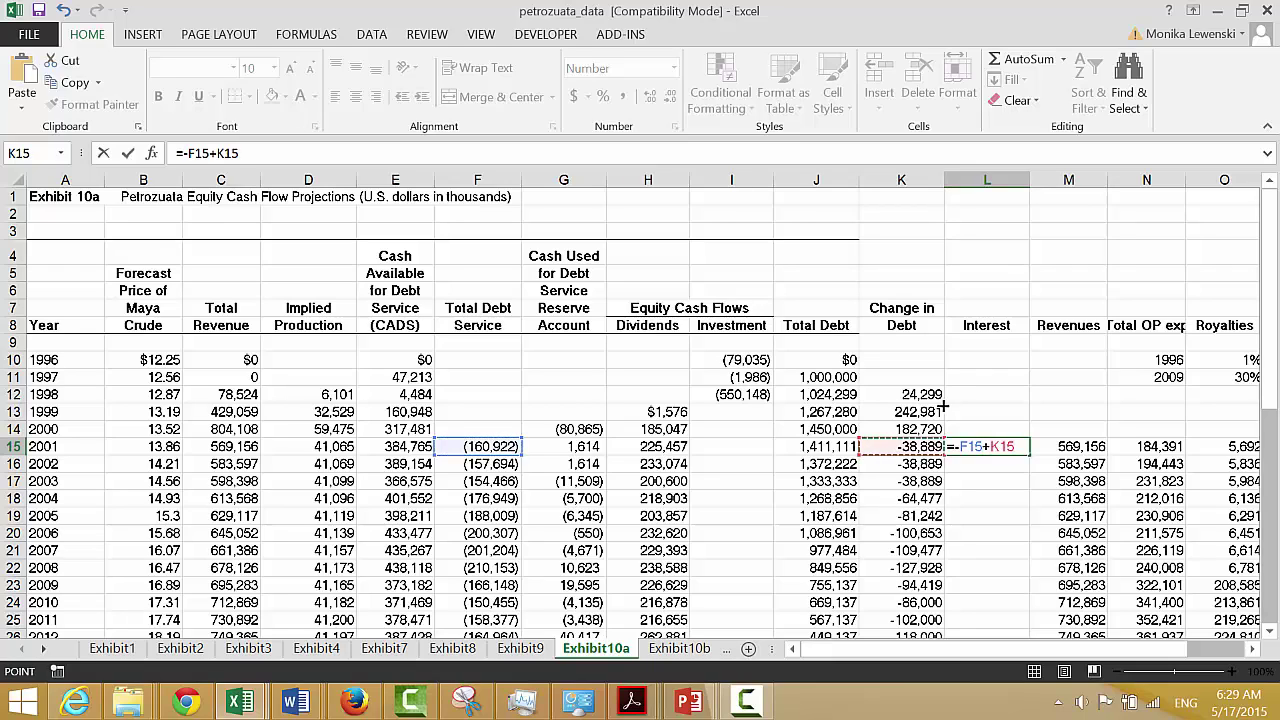
key("Return")
key("Up")
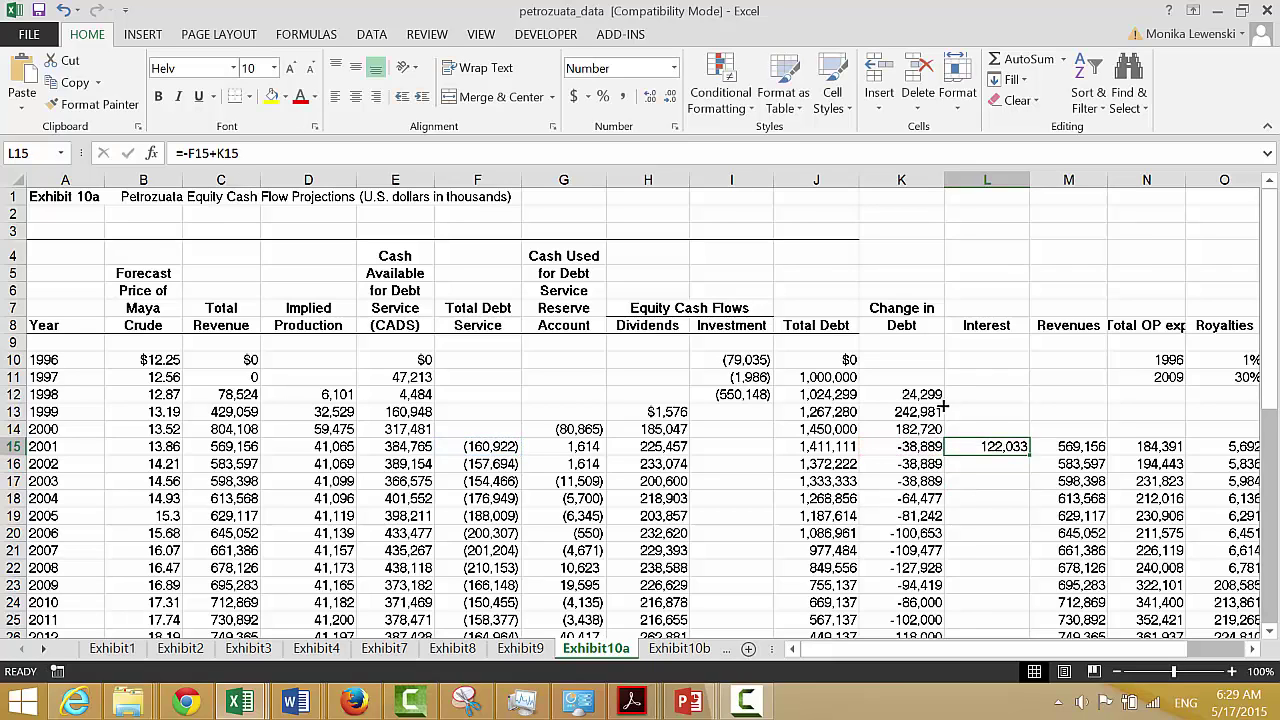
- Fill Interest down for every year and enter =E15-L15 as the 2001 Pre-tax value
double_click(1029, 456)
key("Right")
key("Right")
key("Right")
key("Right")
key("Right")
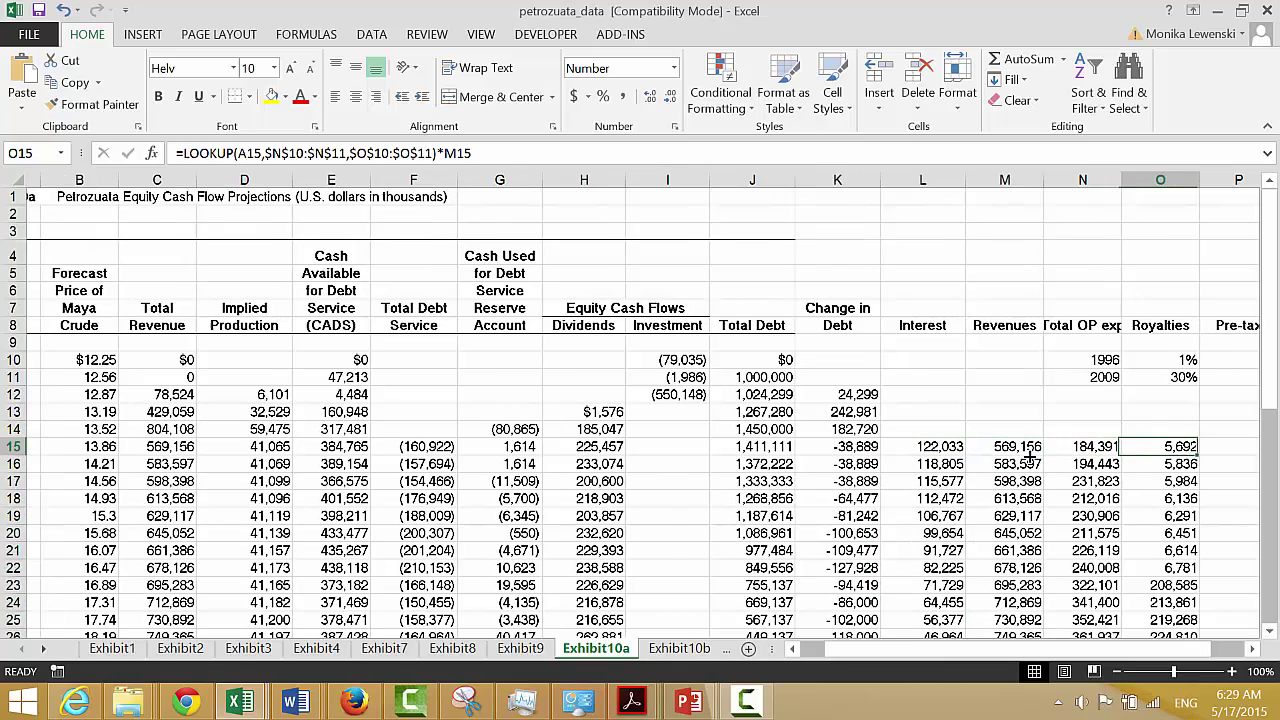
key("Left")
type("=")
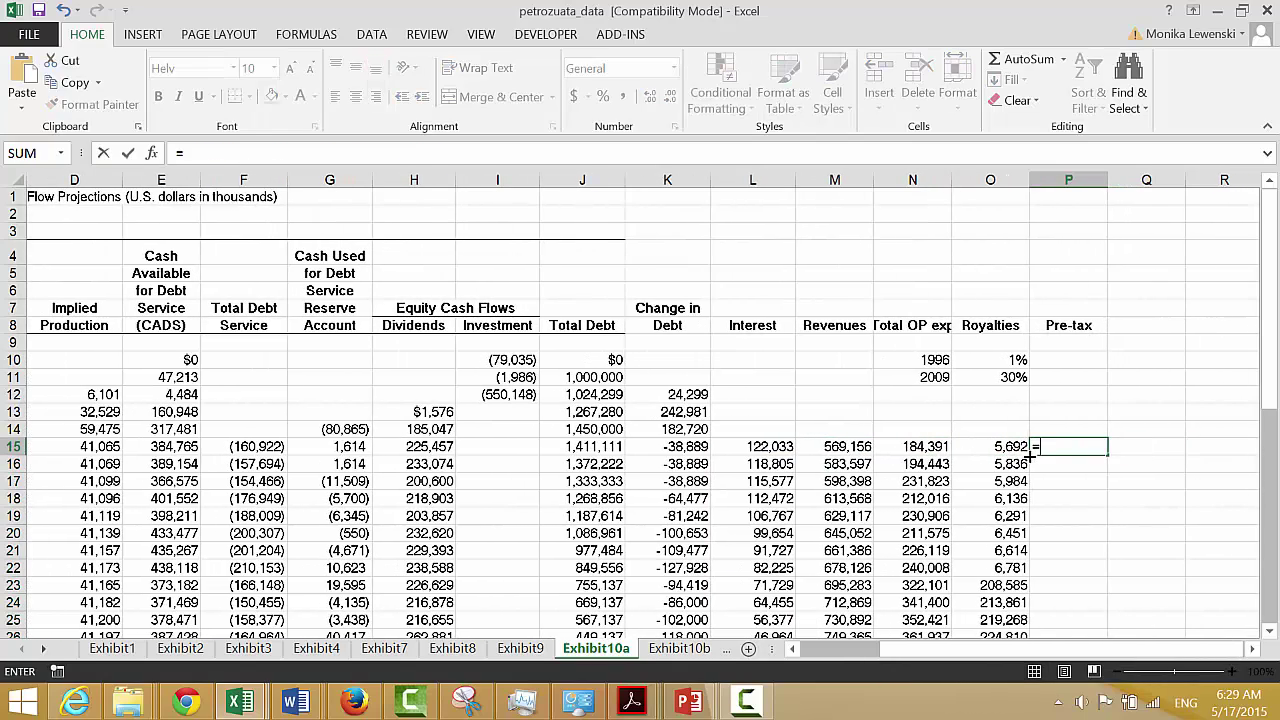
key("Left")
key("Left")
key("Left")
key("Left")
key("Left")
key("Left")
key("Left")
key("Left")
key("Left")
key("Left")
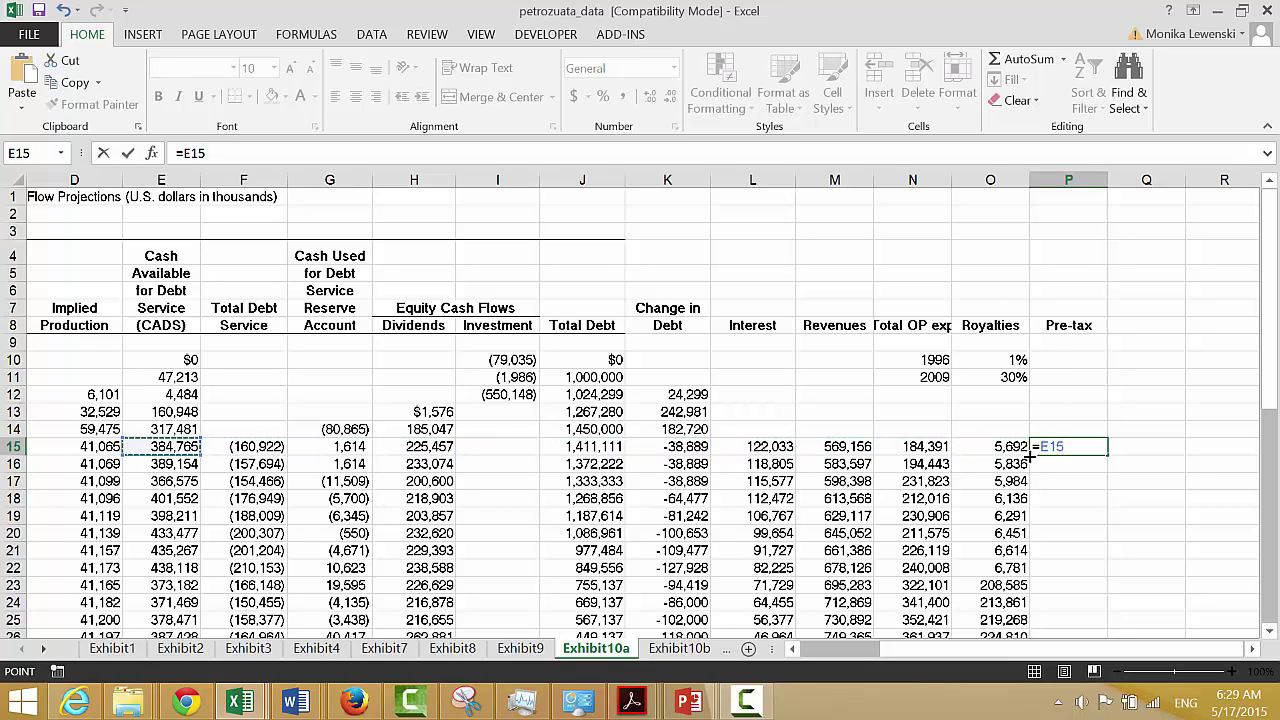
type("-")
key("Left")
key("Left")
key("Left")
key("Left")
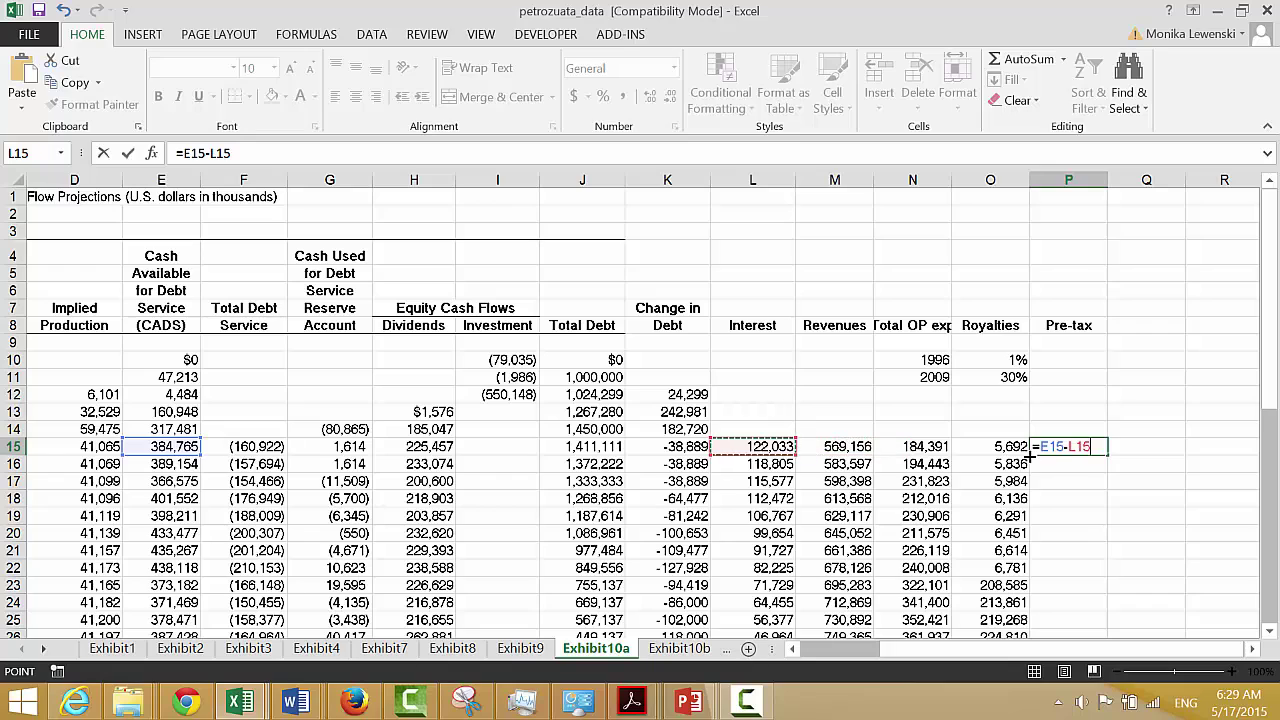
key("Return")
key("Up")
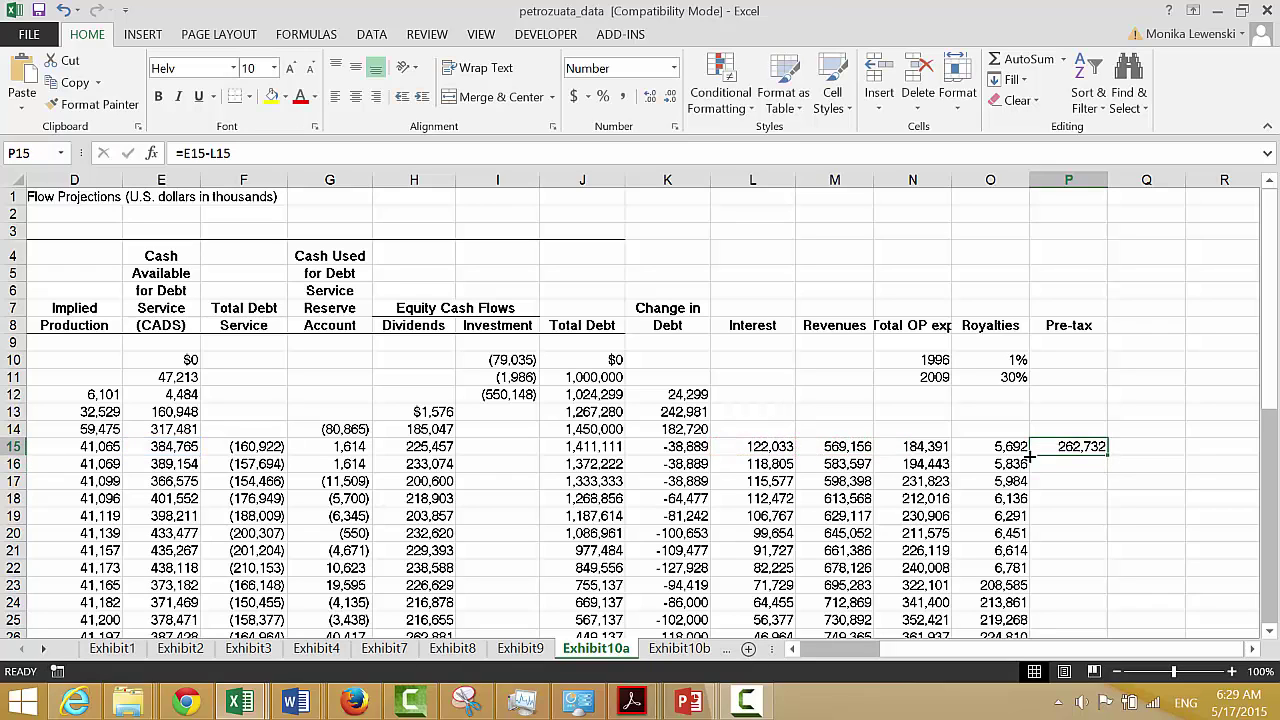
- Copy the Pre-tax formula down to 2035 and check the last rows
double_click(1108, 454)
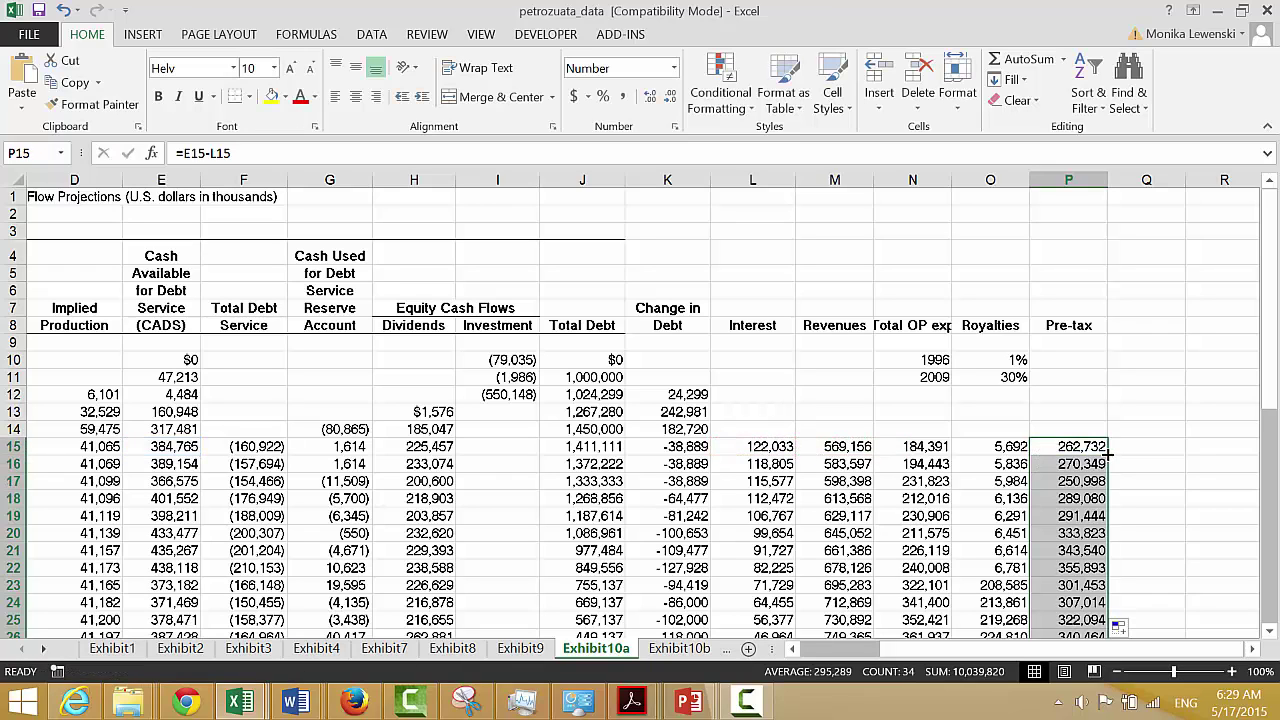
key("Down")
key("Down")
key("Down")
key("Down")
key("Down")
key("Down")
key("Down")
key("Down")
key("Down")
key("Down")
key("Down")
key("Down")
key("Down")
key("Down")
key("Down")
key("Down")
key("Down")
key("Down")
key("Down")
key("Down")
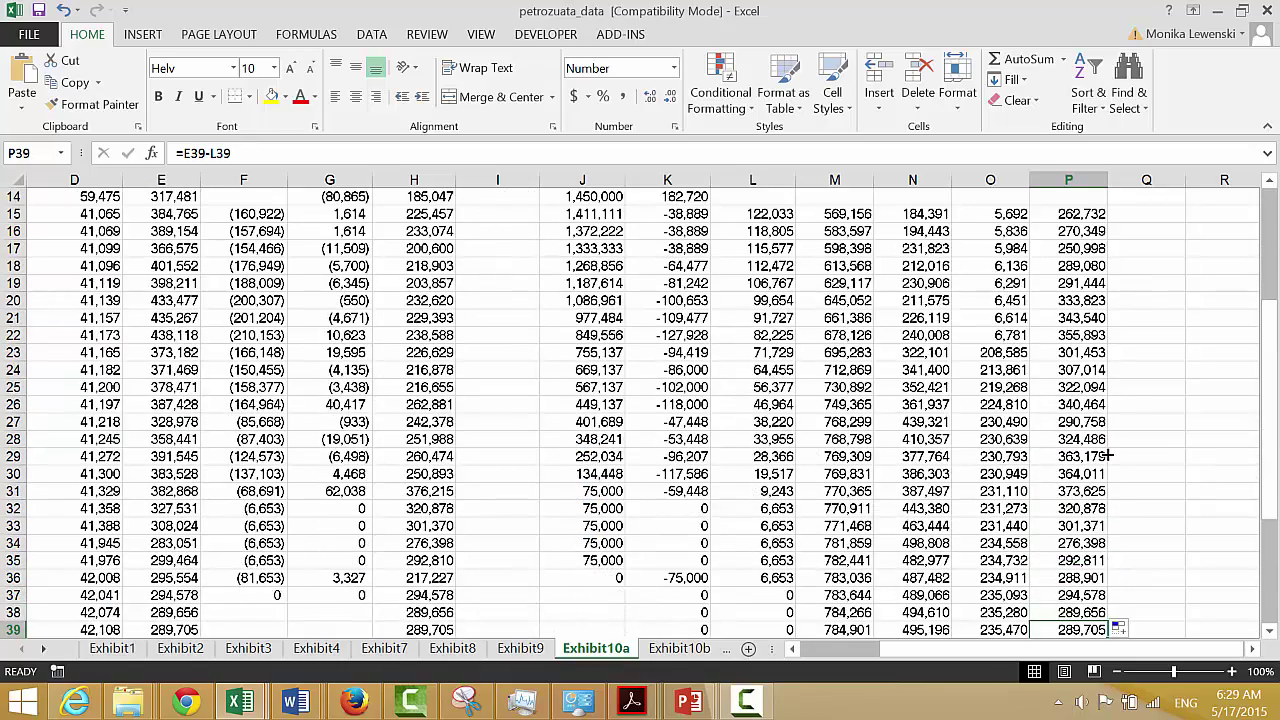
key("Up")
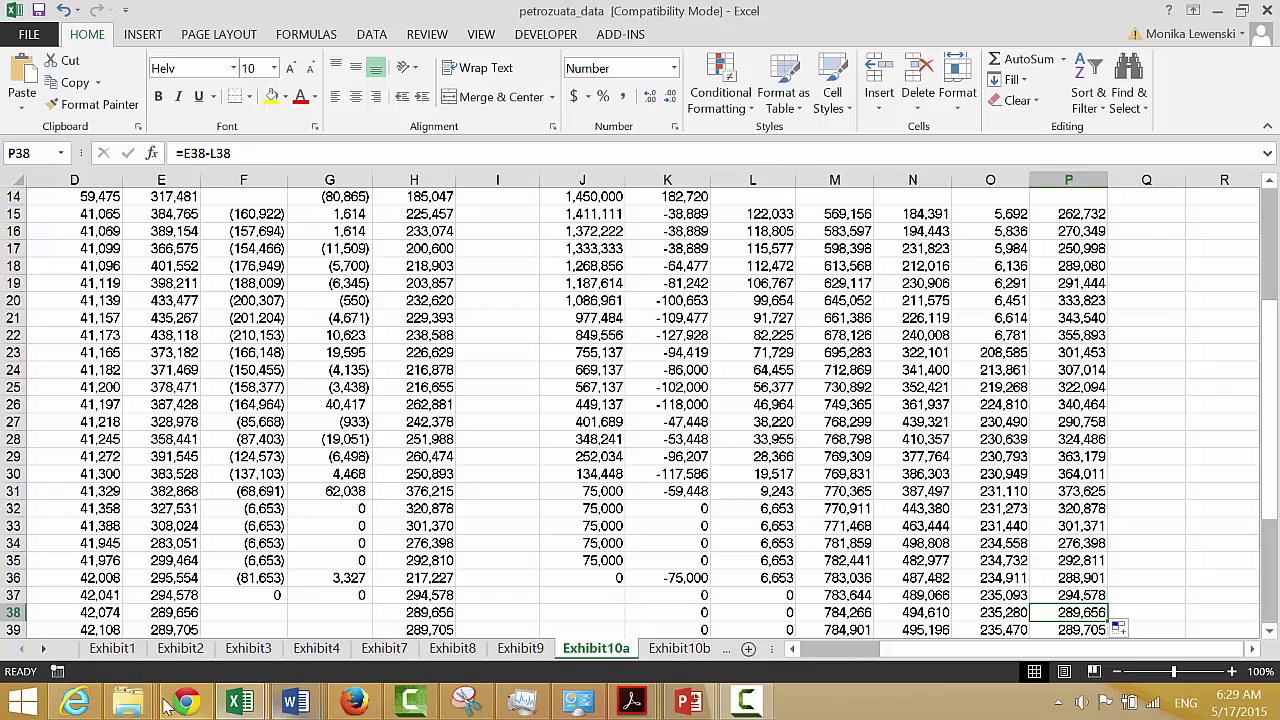
- Page back through the Part 1 - Case Studies document to the Figure 3.6 timeline
mouse_move(128, 705)
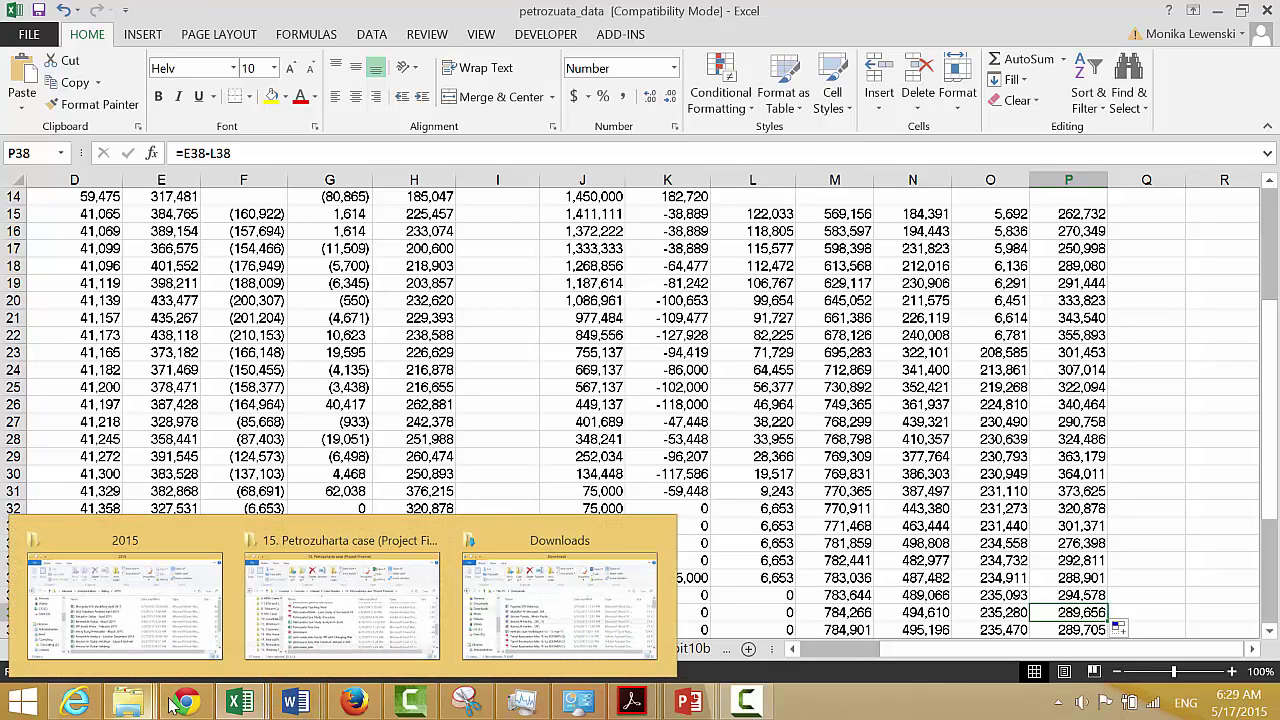
mouse_move(300, 705)
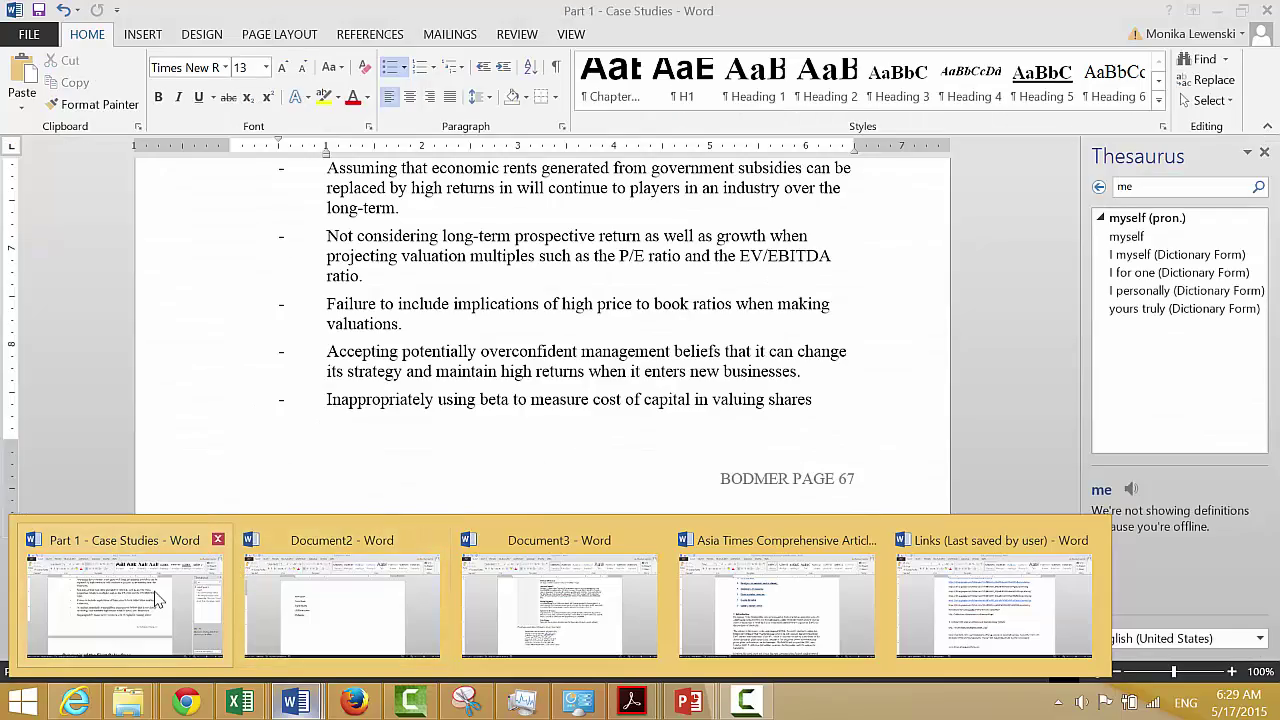
left_click(155, 598)
scroll(155, 598, "down", 20)
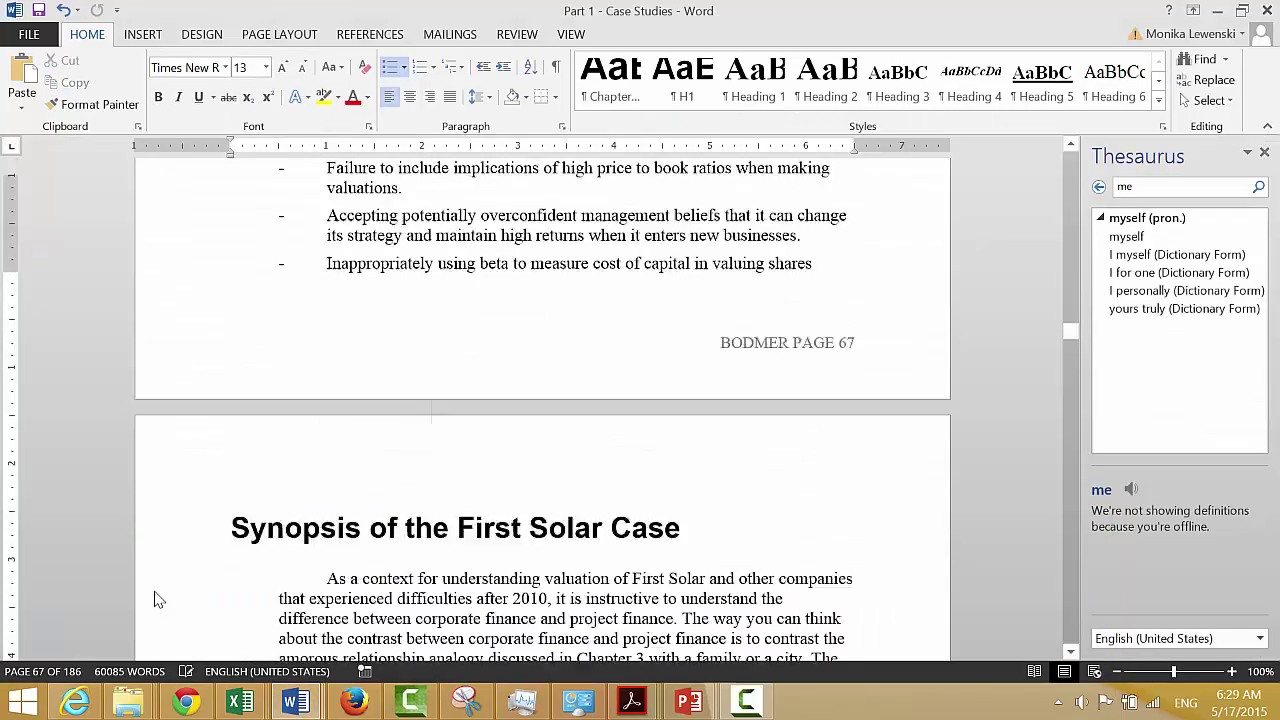
key("Page_Down")
key("Page_Up")
key("Page_Up")
key("Page_Up")
key("Page_Up")
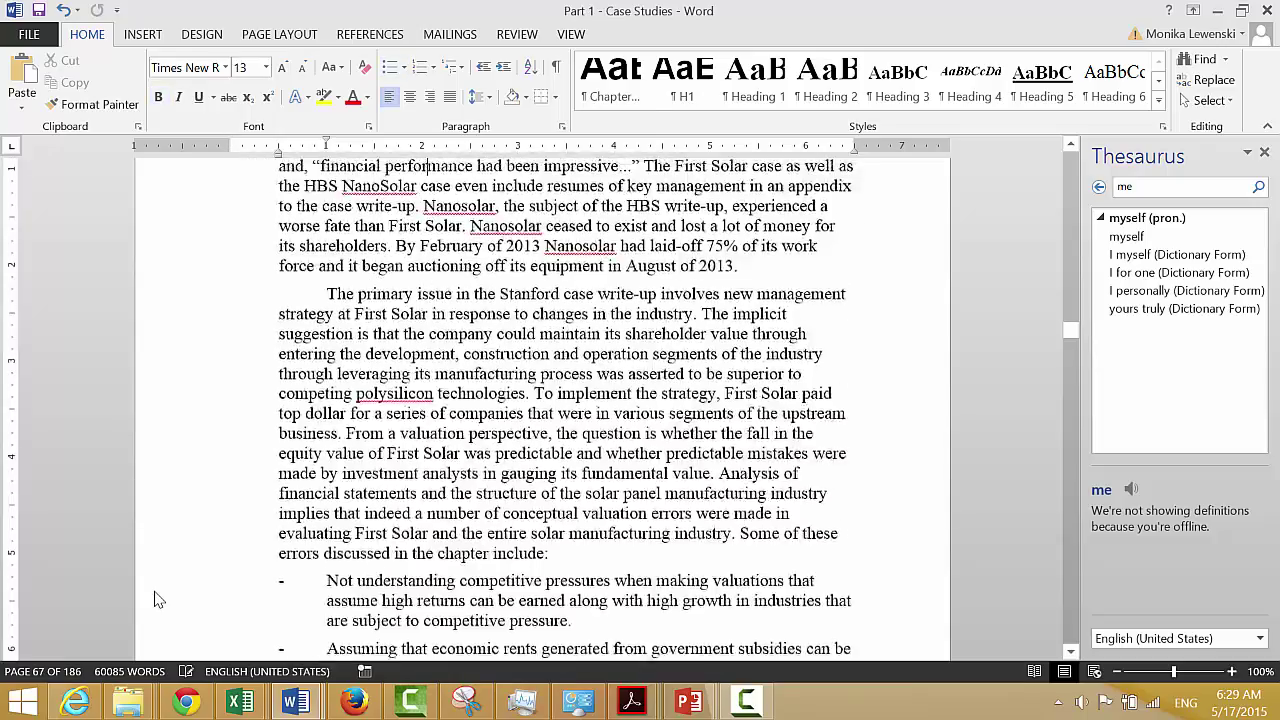
key("Page_Up")
key("Page_Up")
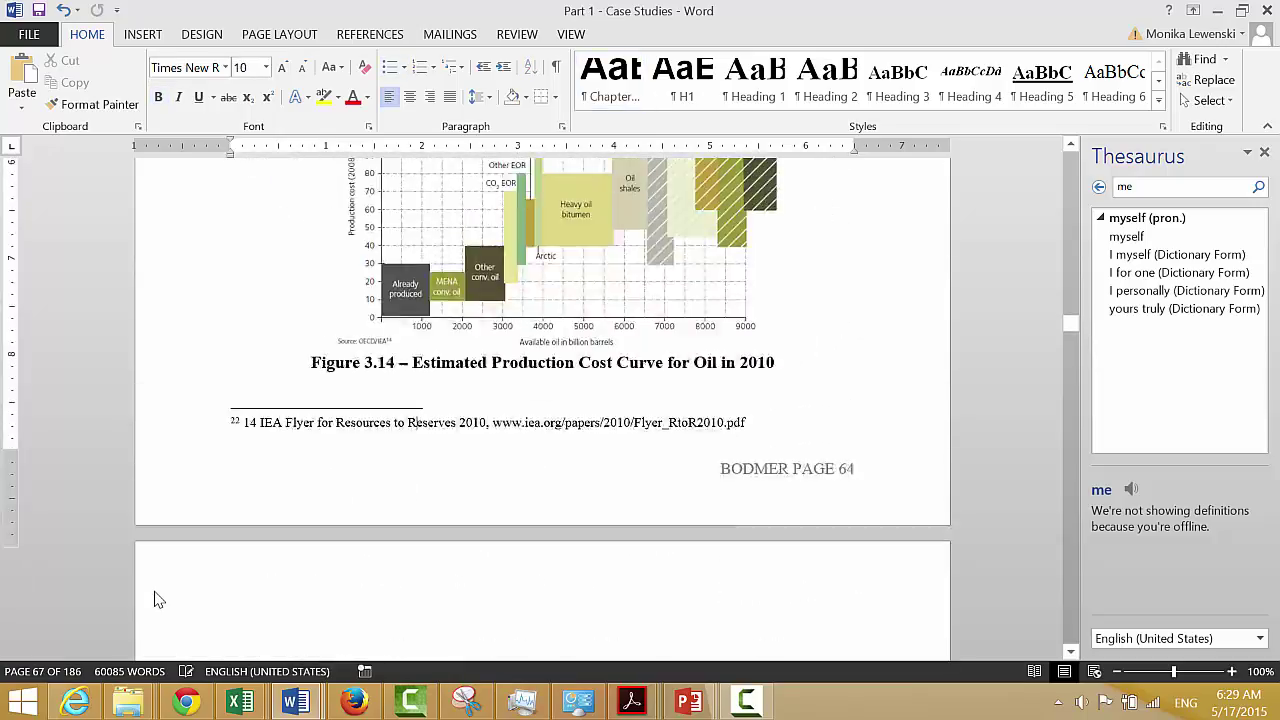
key("Page_Up")
key("Page_Up")
key("Page_Up")
key("Page_Up")
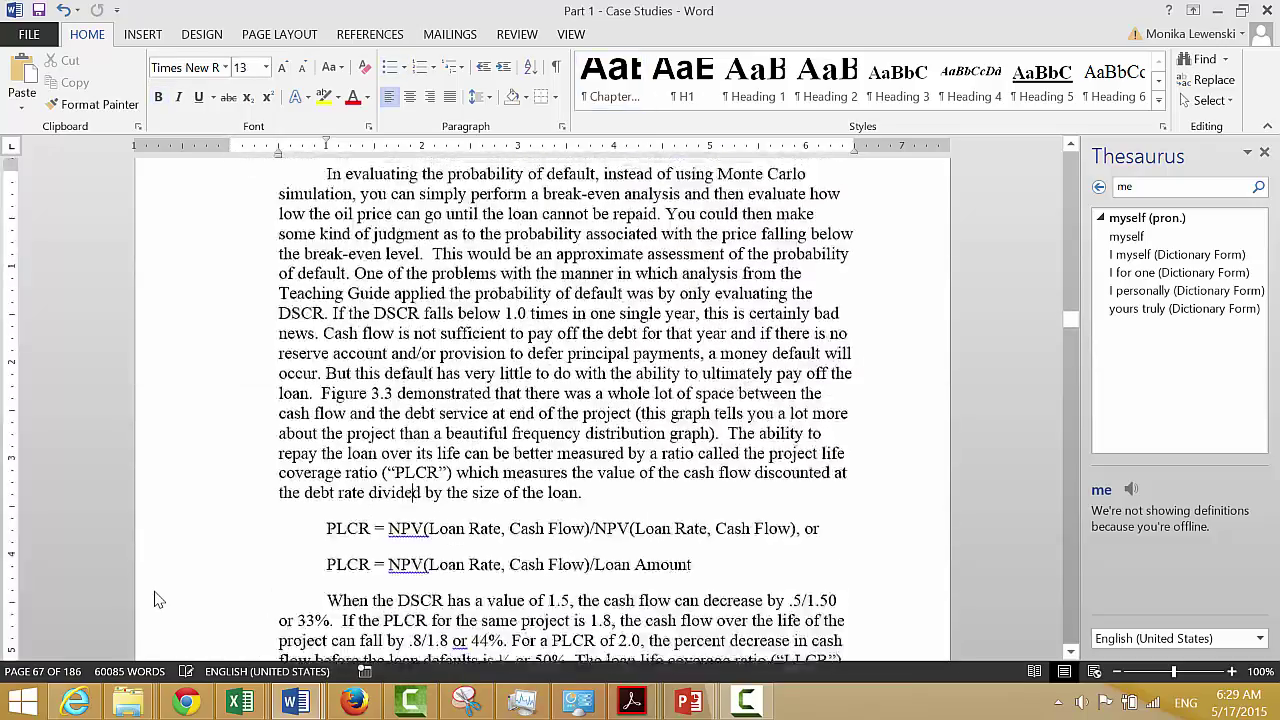
key("Page_Up")
key("Page_Up")
key("Page_Up")
key("Page_Up")
key("Page_Up")
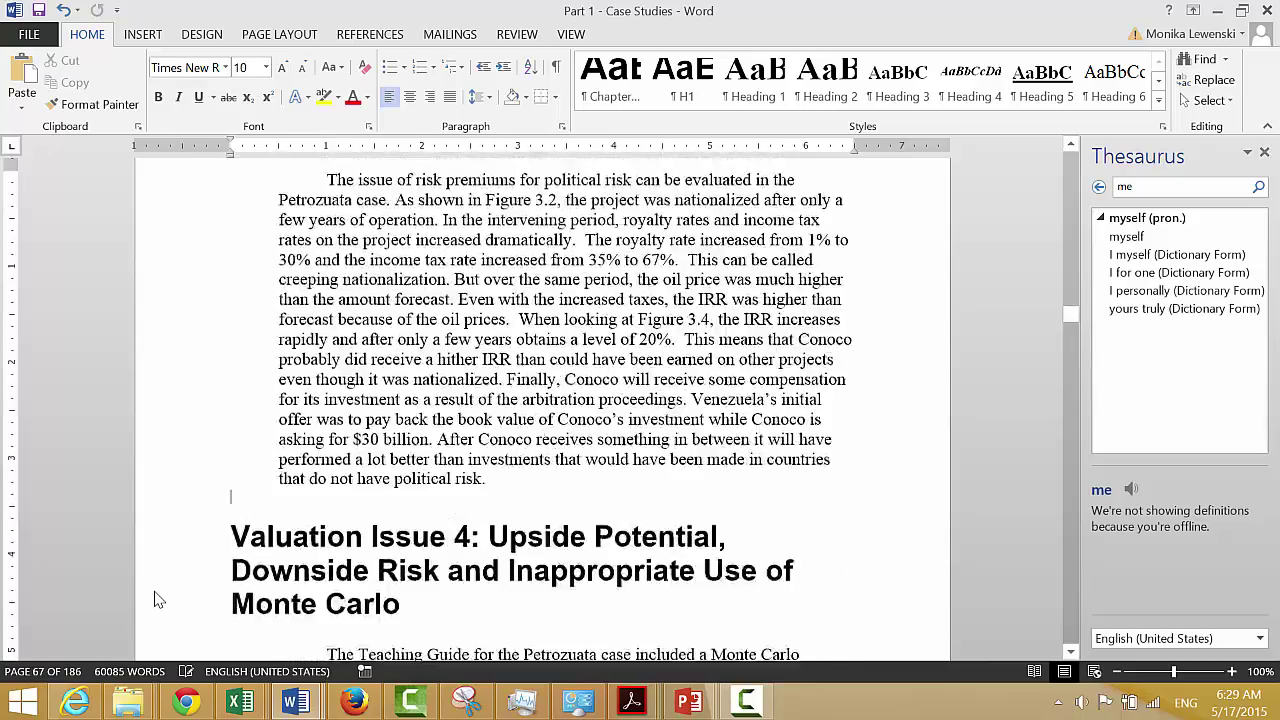
key("Page_Up")
key("Page_Up")
key("Page_Up")
key("Page_Up")
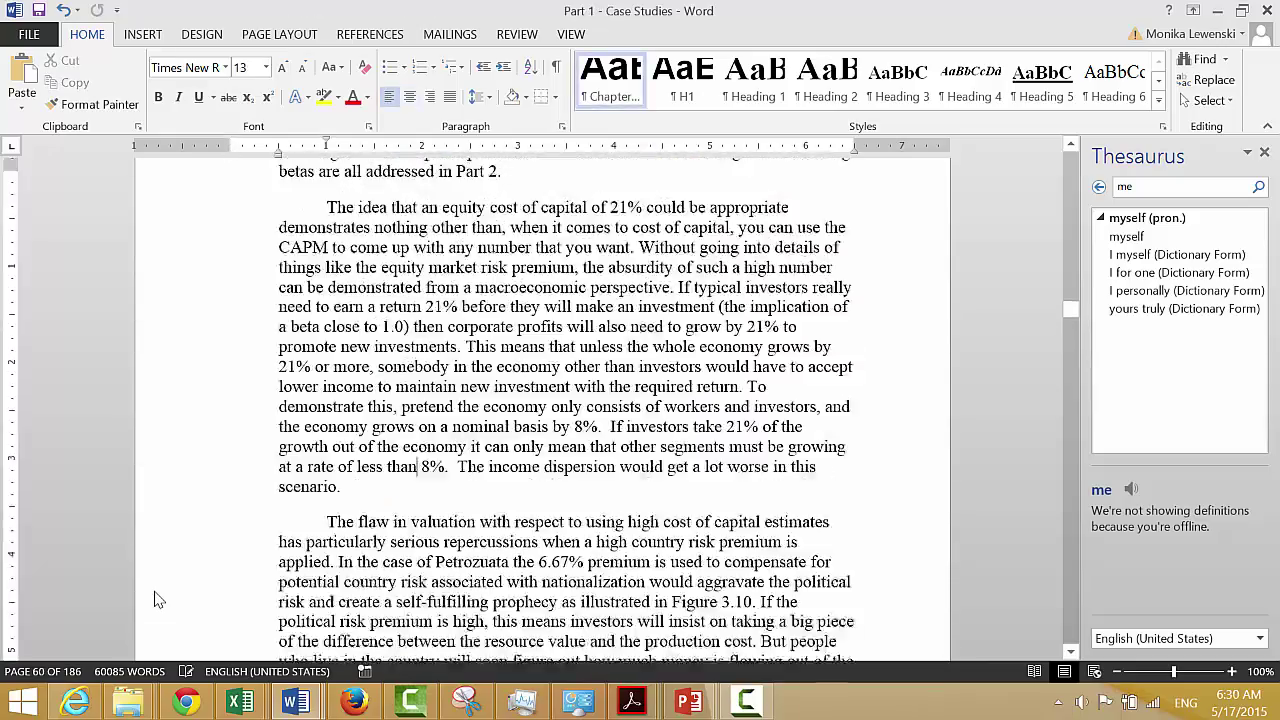
key("Page_Up")
key("Page_Up")
key("Page_Up")
key("Page_Up")
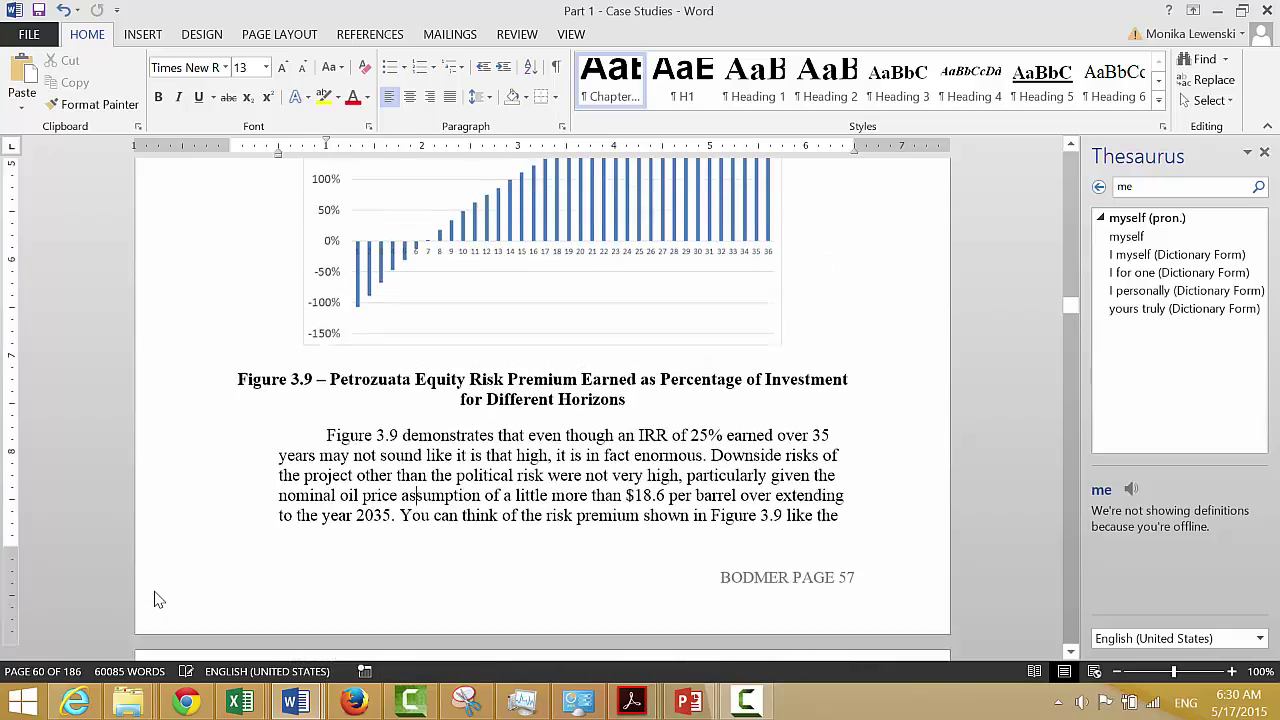
key("Page_Up")
key("Page_Up")
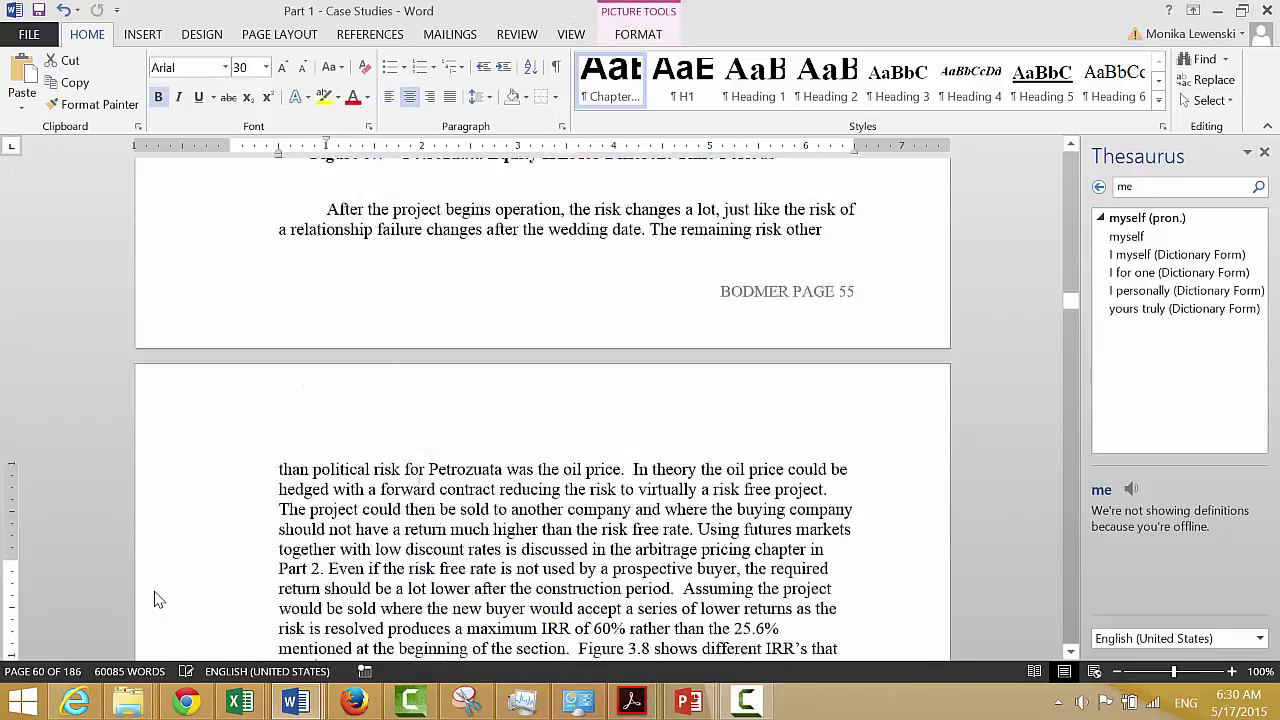
key("Page_Up")
key("Page_Up")
key("Page_Up")
key("Page_Up")
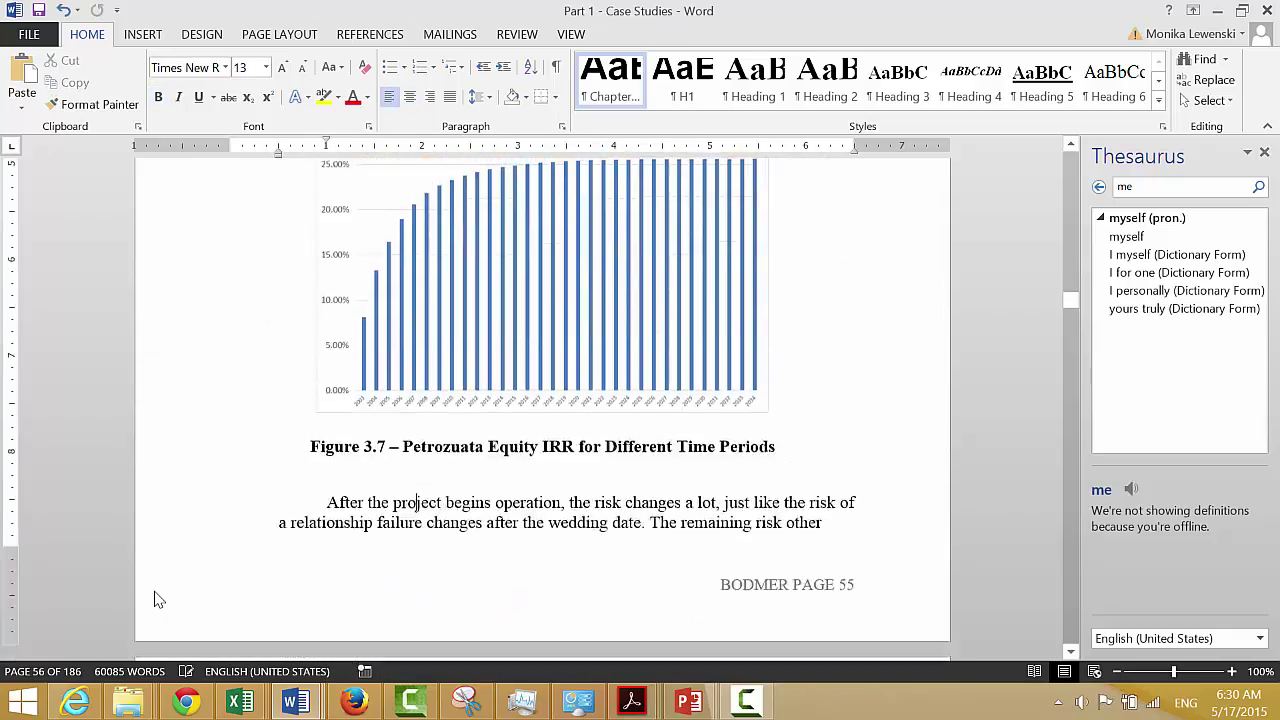
key("Page_Up")
key("Page_Up")
key("Page_Up")
key("Page_Up")
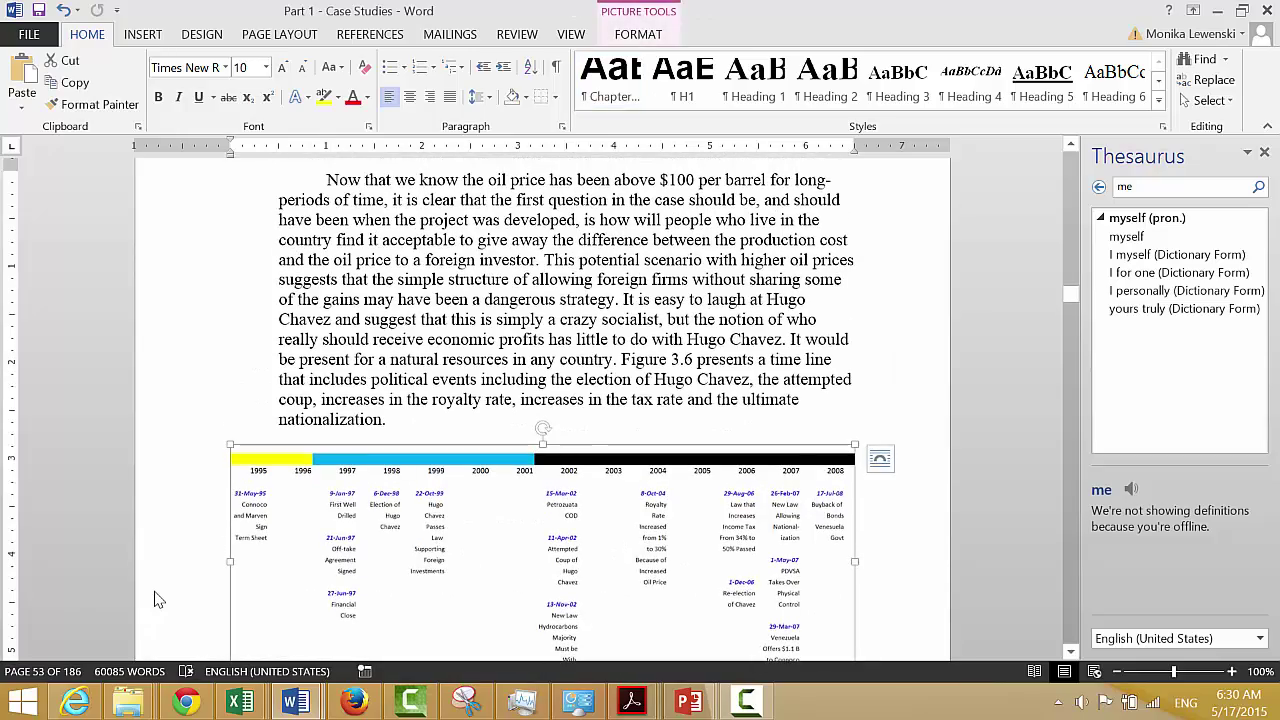
key("Down")
key("Down")
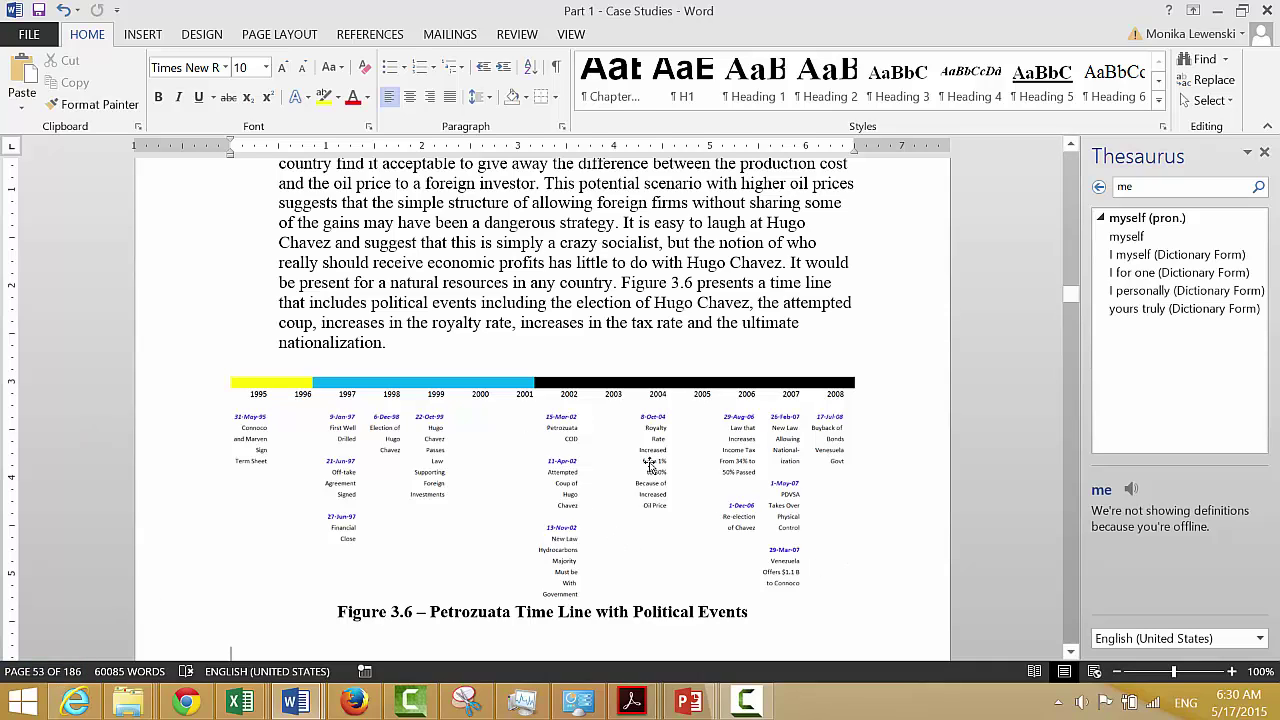
scroll(650, 465, "up", 15)
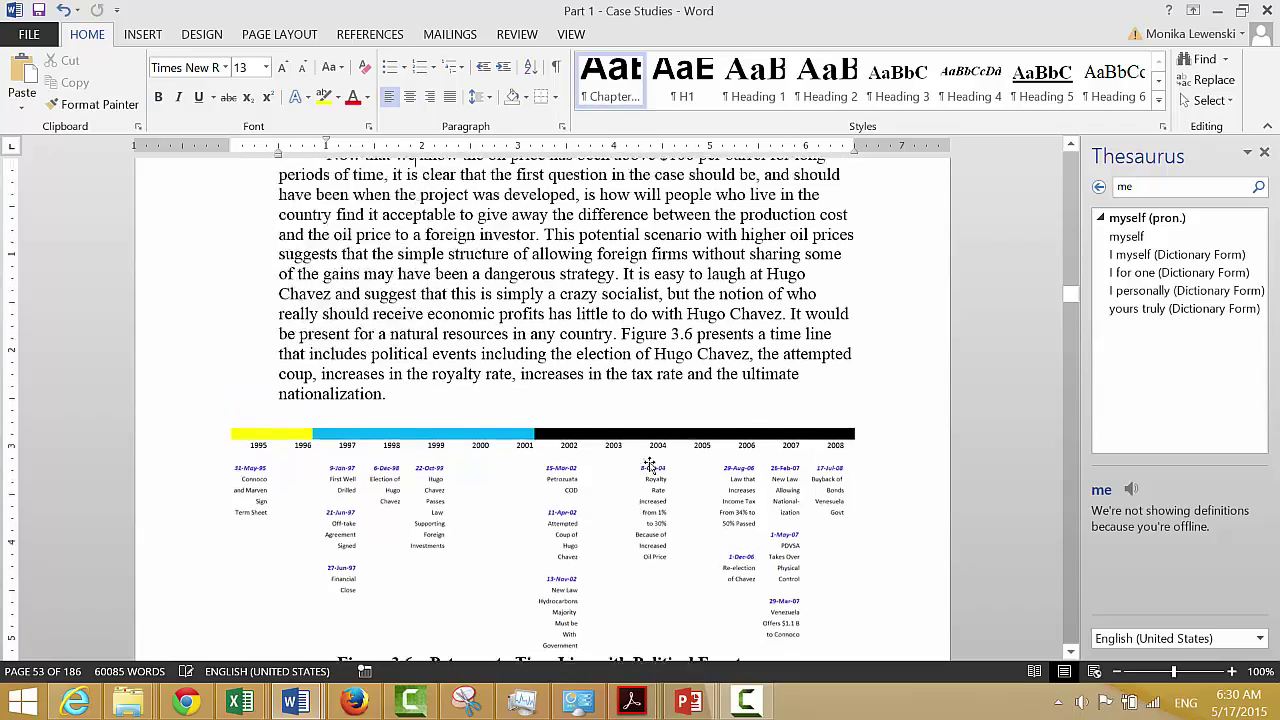
scroll(650, 465, "up", 20)
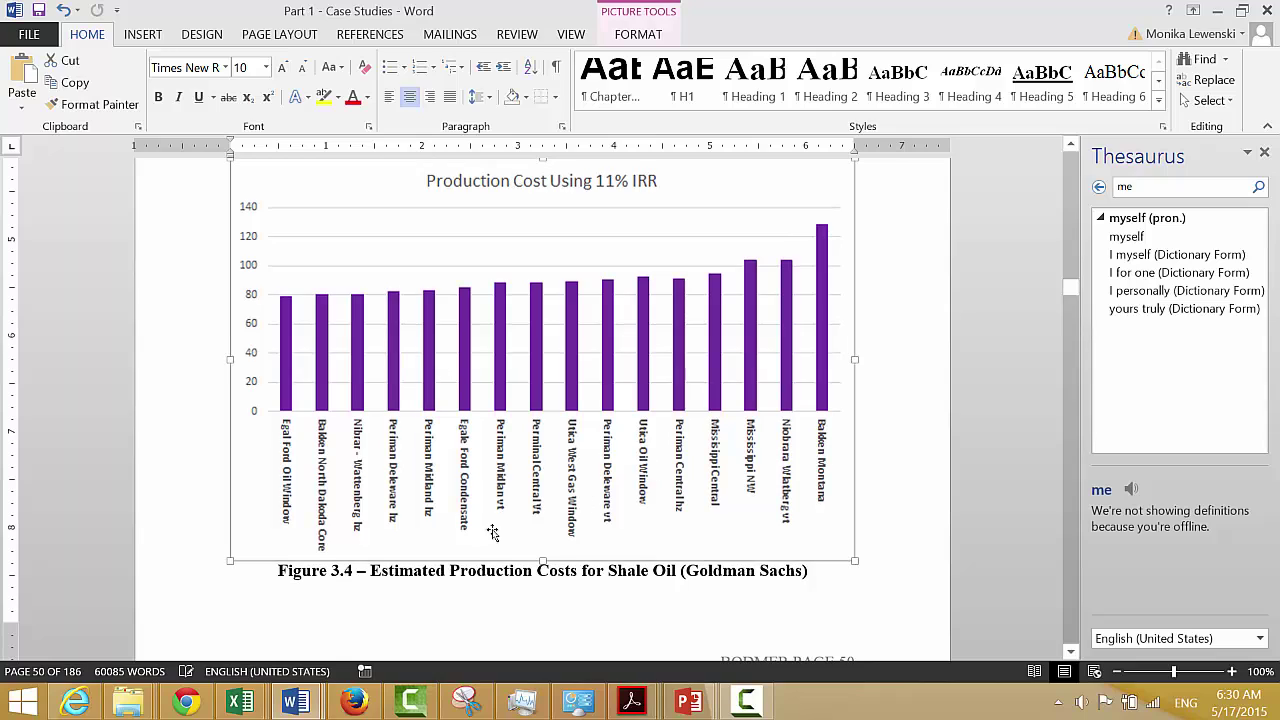
- Return to the petrozuata_data workbook with Exhibit10a's column headings in view
mouse_move(242, 700)
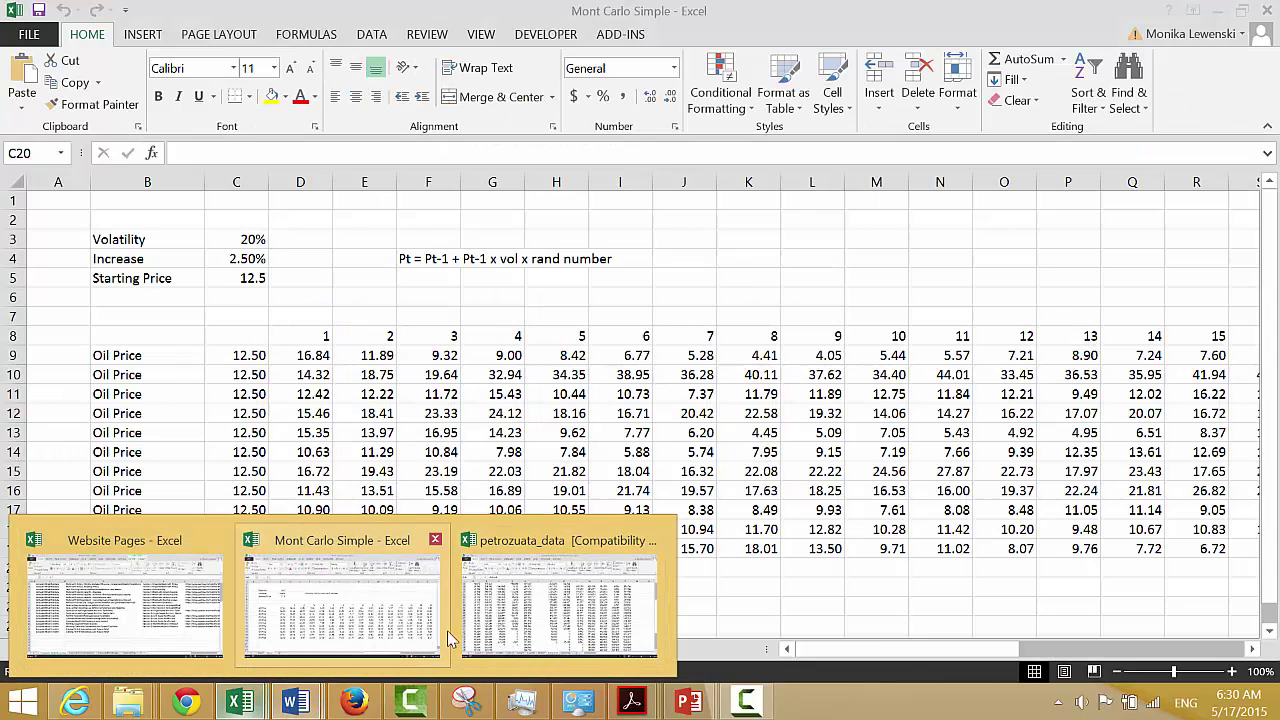
left_click(608, 627)
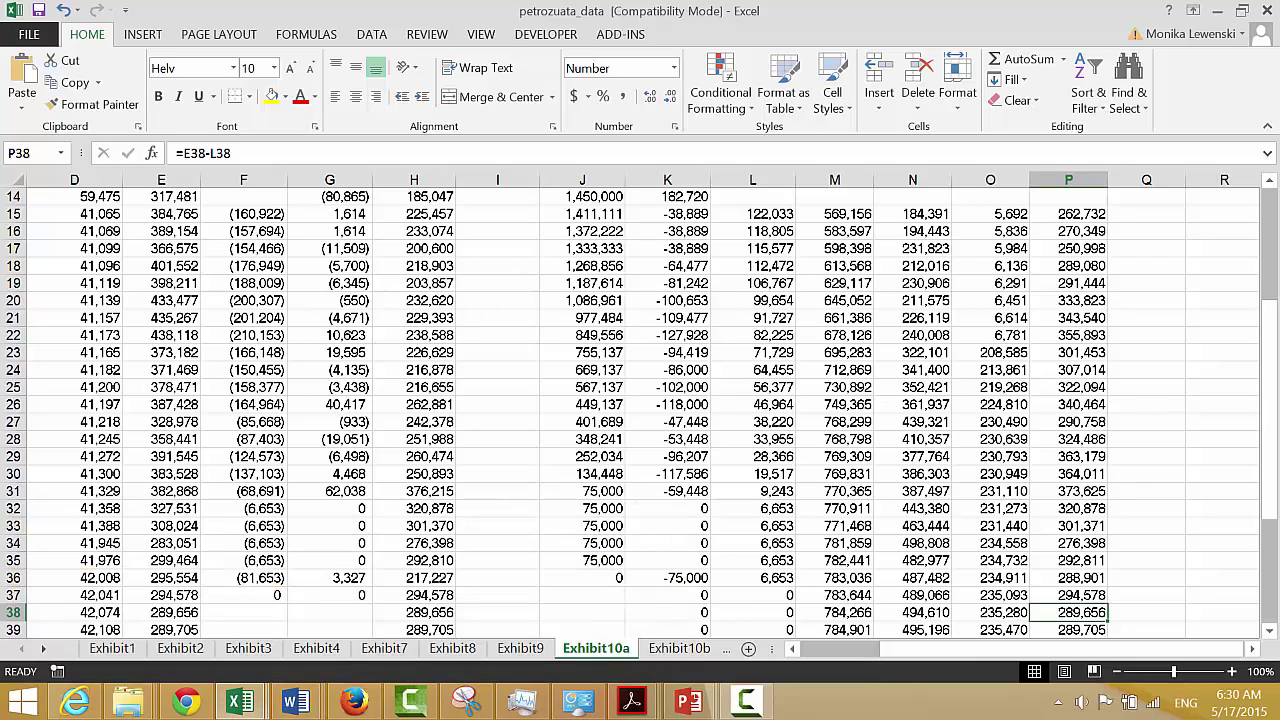
left_click(1146, 612)
key("ctrl+Up")
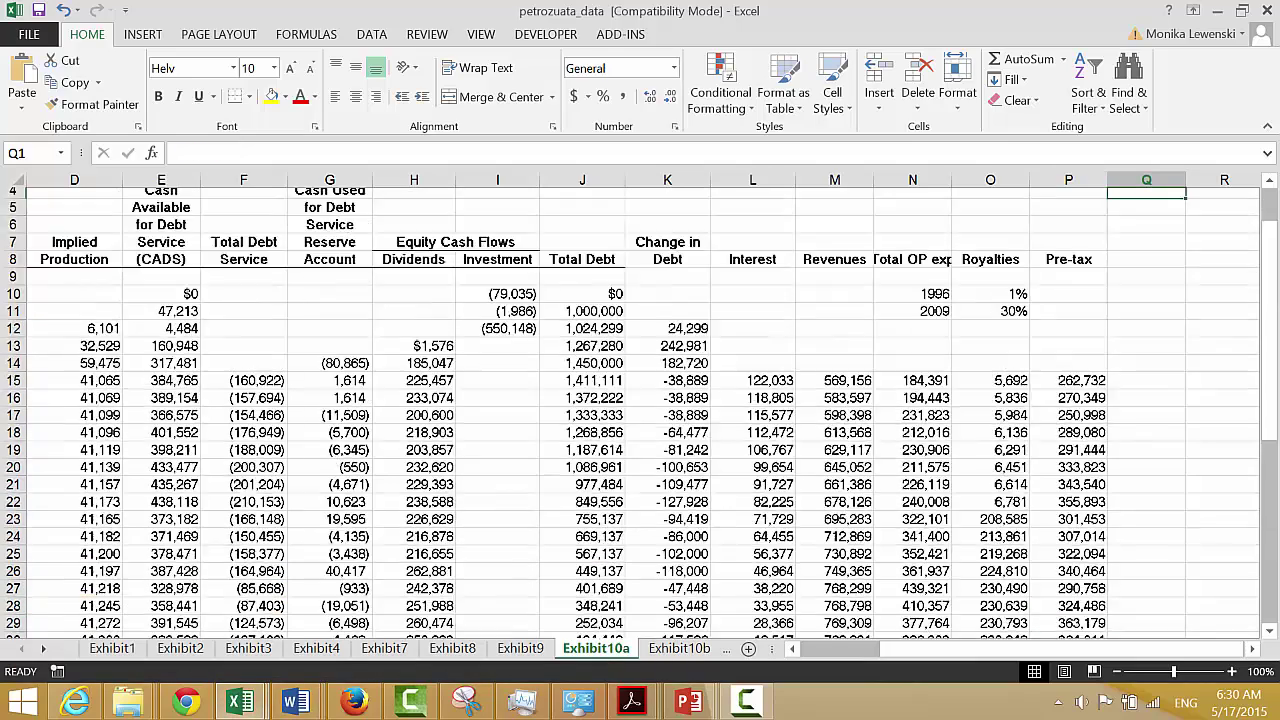
- Head column Q 'Taxes' next to Pre-tax
key("Down")
key("Down")
key("Down")
key("Down")
key("Down")
key("Down")
key("Down")
key("Down")
key("Down")
key("Down")
key("Down")
key("Down")
key("Down")
key("Down")
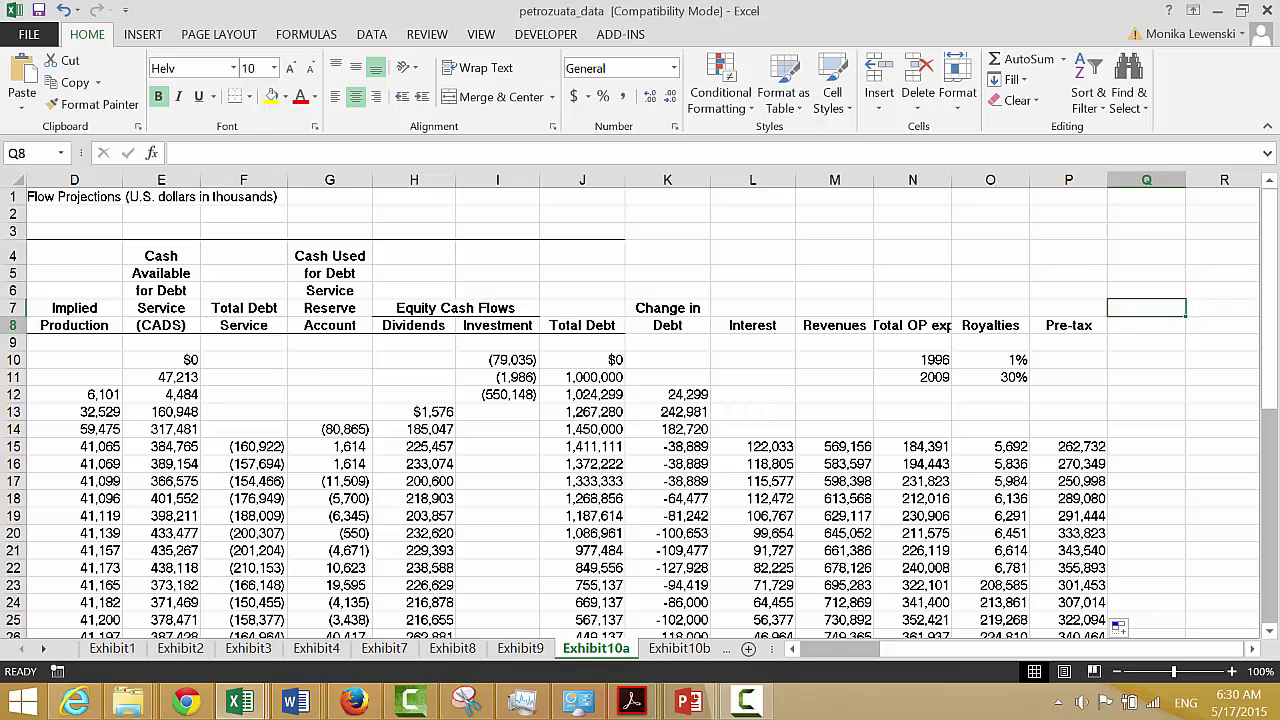
key("Left")
key("Right")
key("Up")
key("Up")
key("Up")
key("Up")
key("Up")
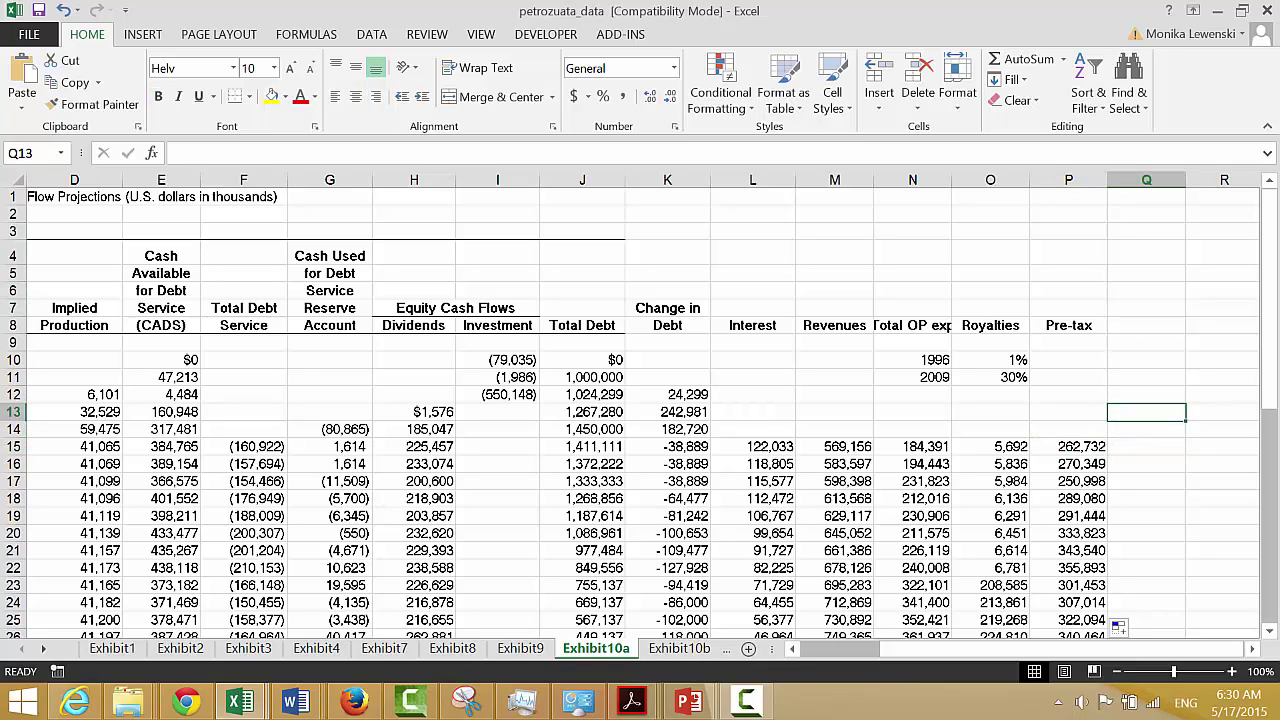
key("Up")
key("Up")
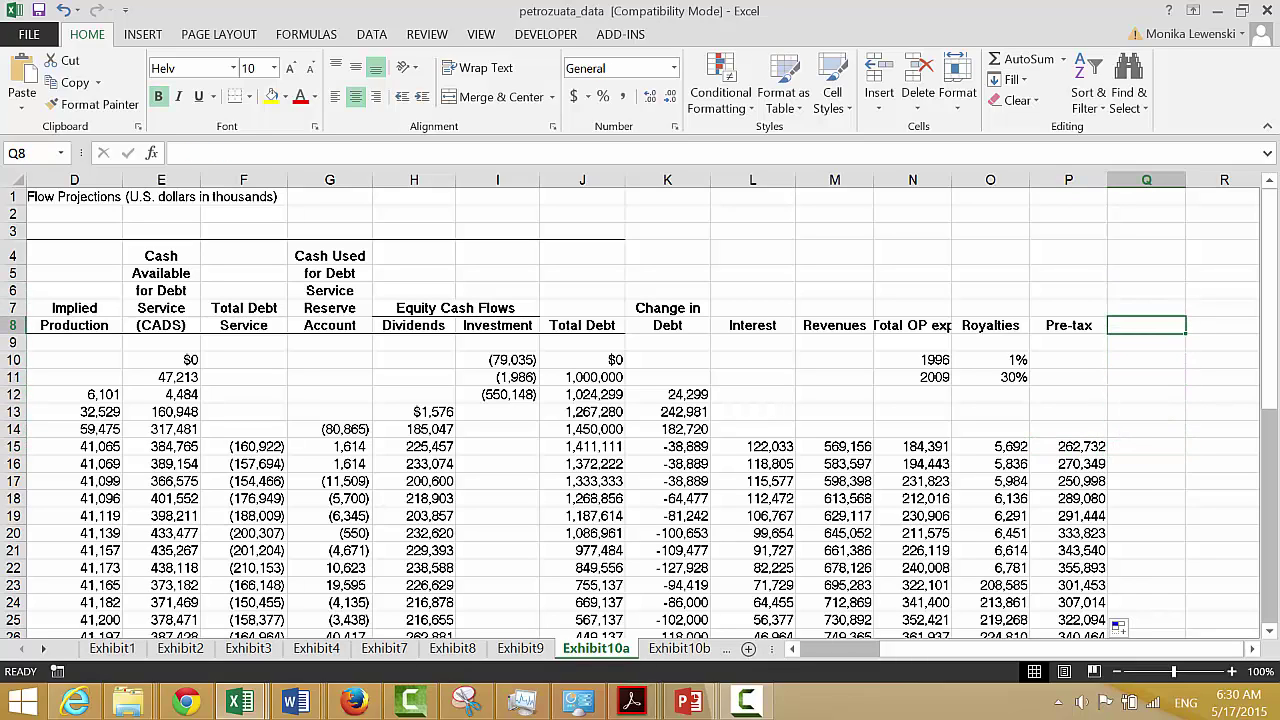
type("Taxes")
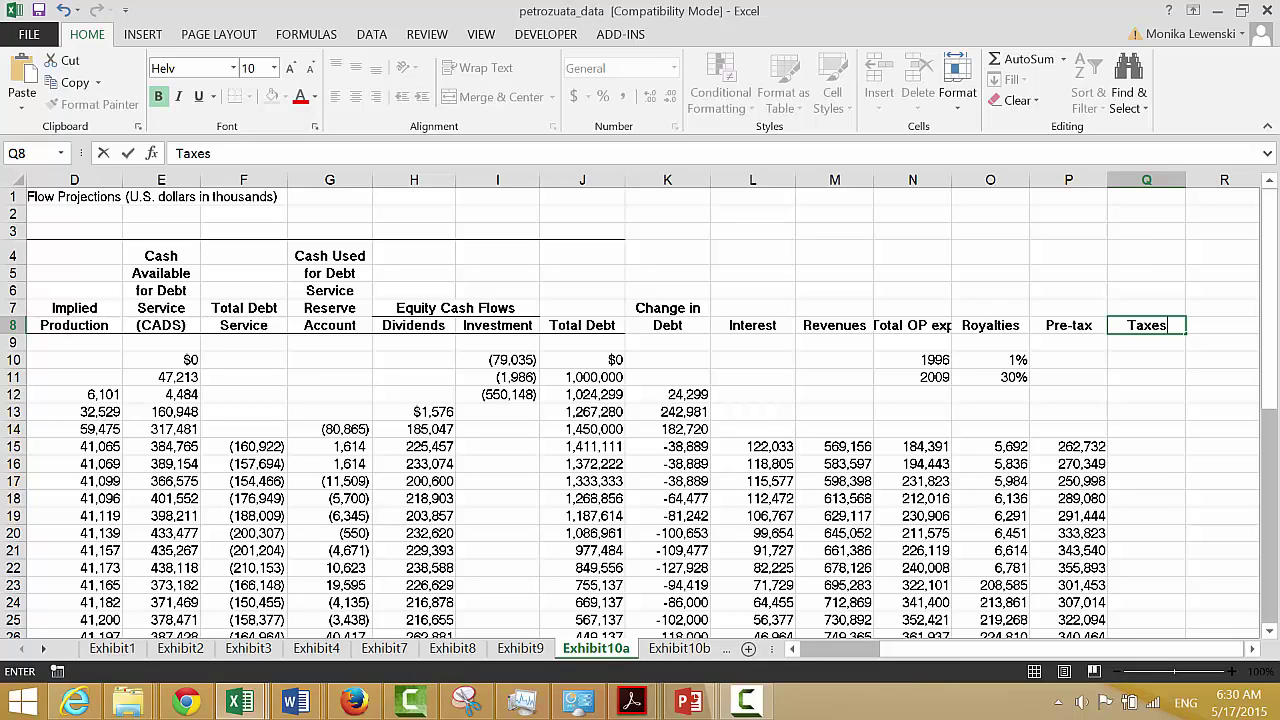
key("Down")
key("Down")
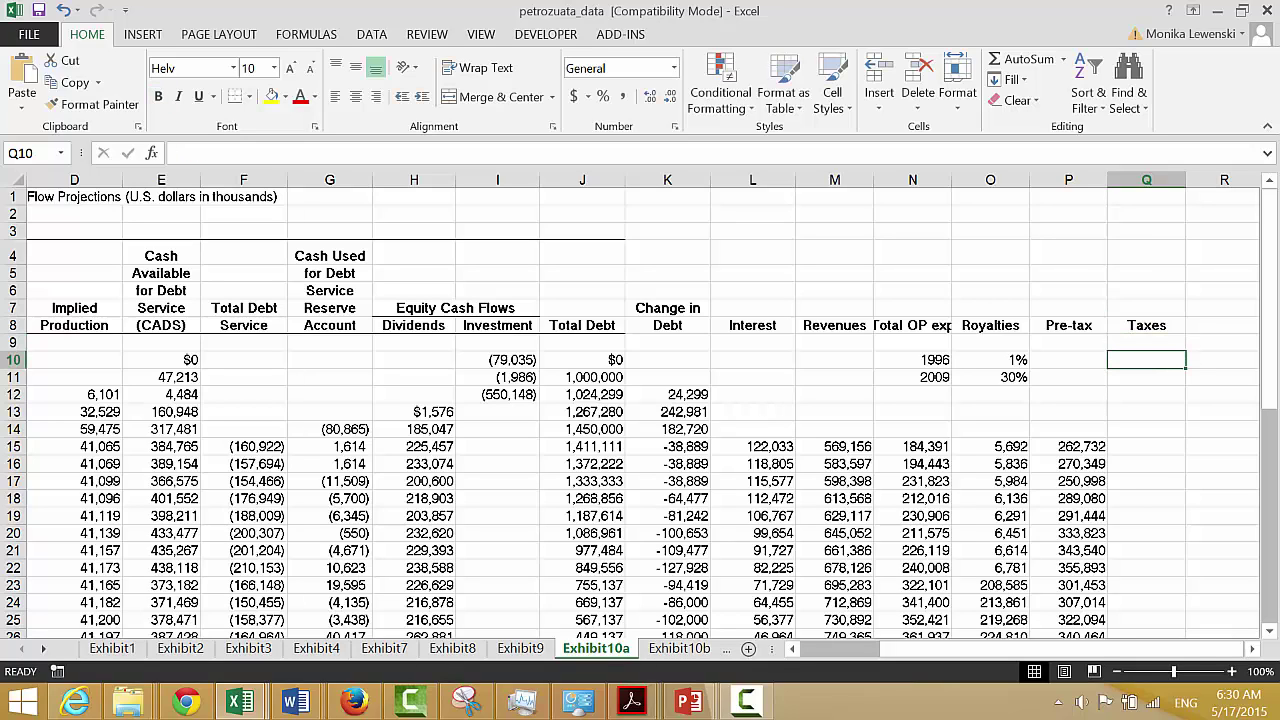
- Enter the tax rate below the heading, correcting 30% to 35%
type("30%")
key("Return")
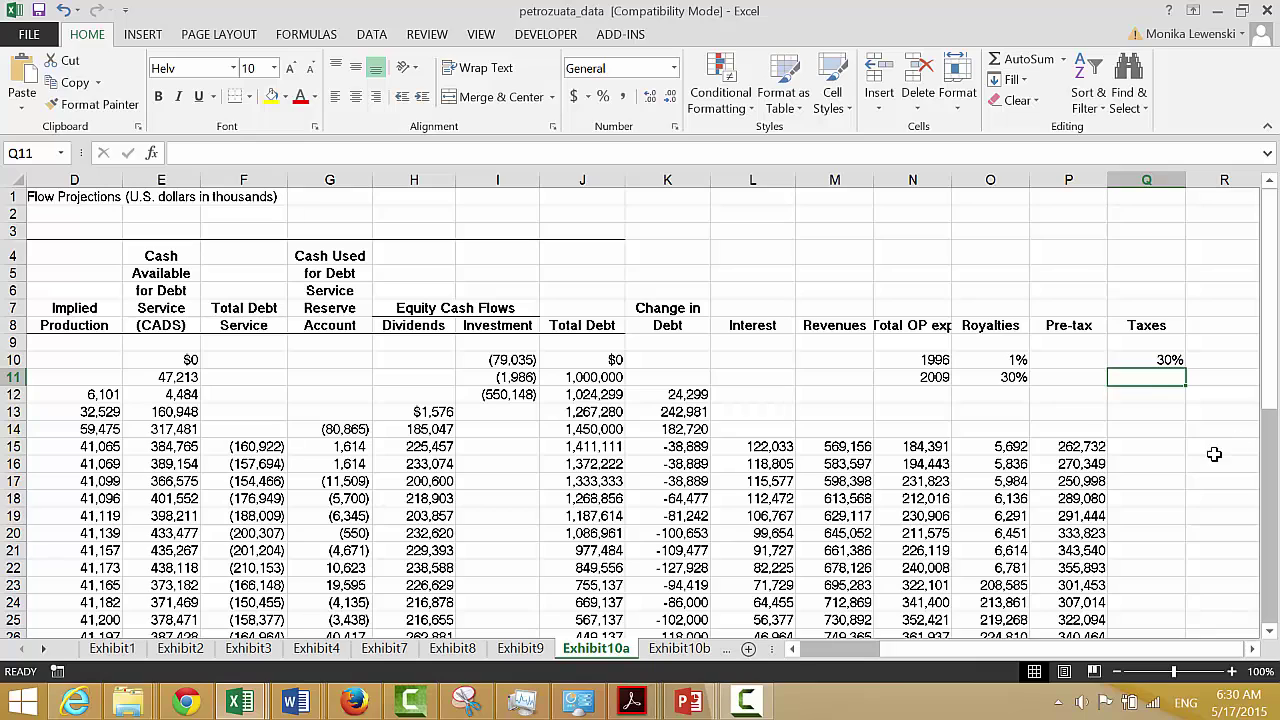
key("Up")
type("35")
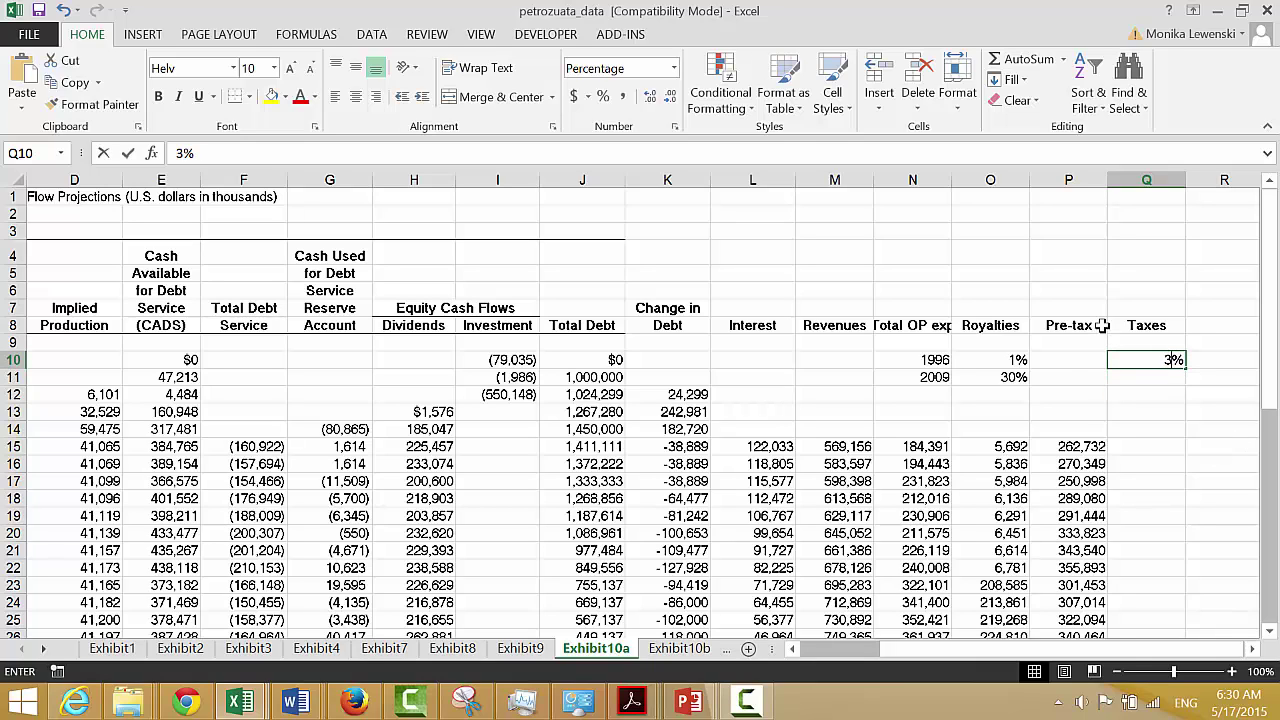
key("Return")
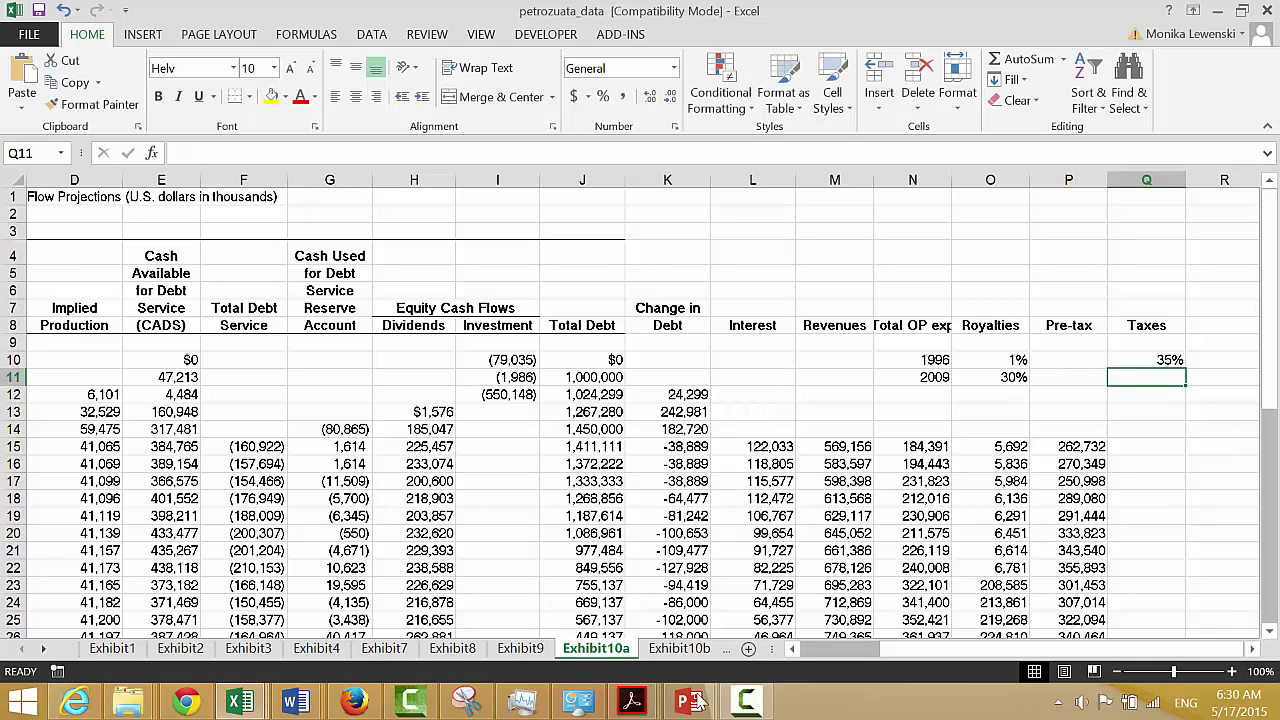
mouse_move(302, 704)
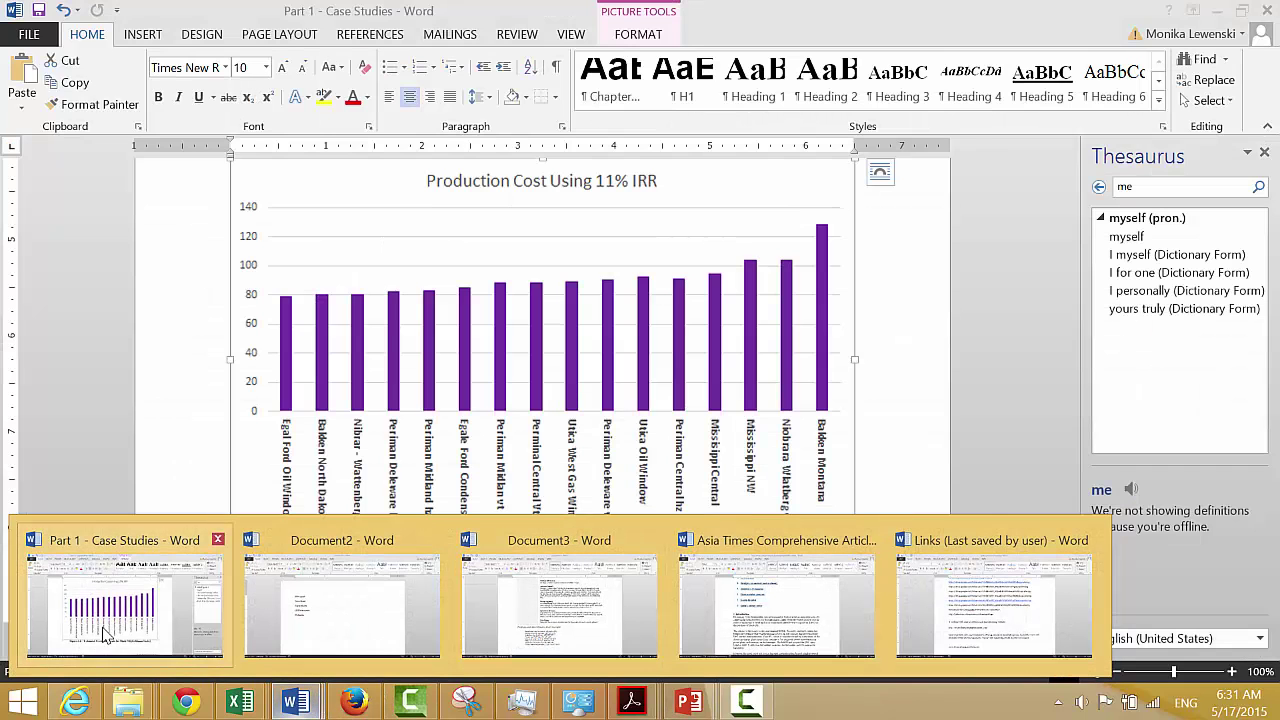
- Return to the Case Studies document and browse pages 49–52 around the tax-break paragraph
left_click(104, 630)
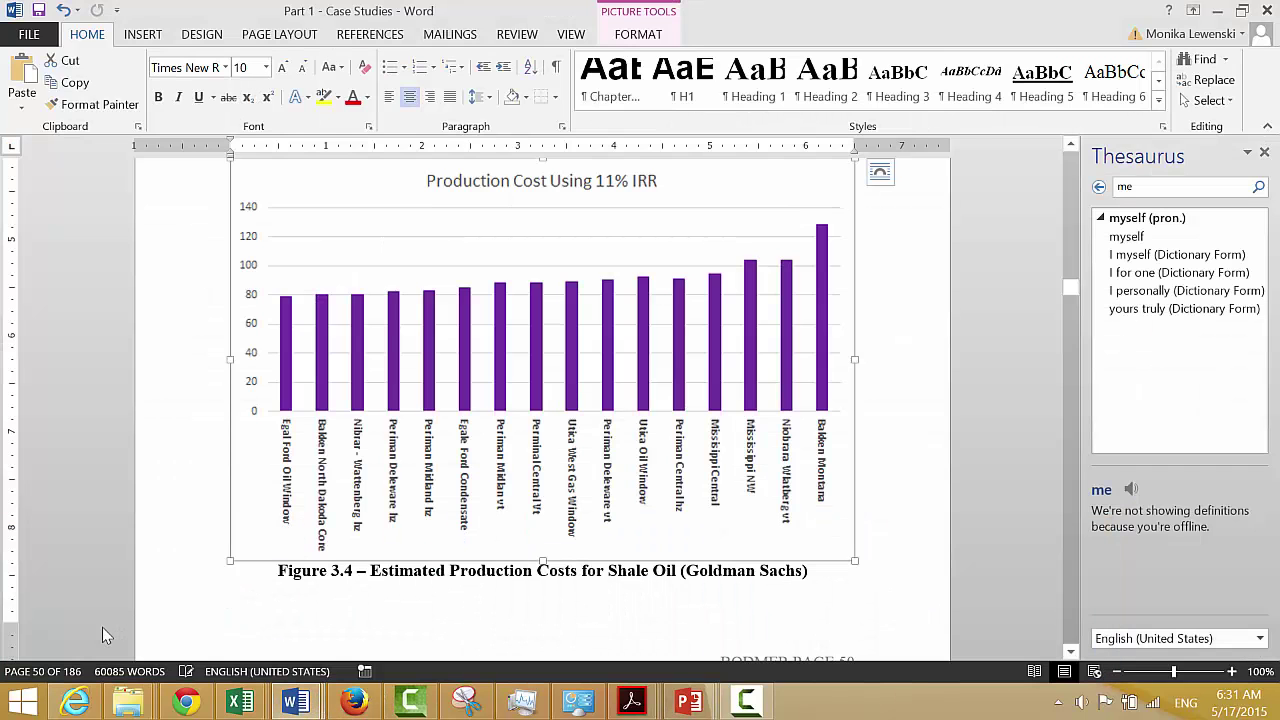
key("Page_Up")
key("Page_Up")
key("Page_Up")
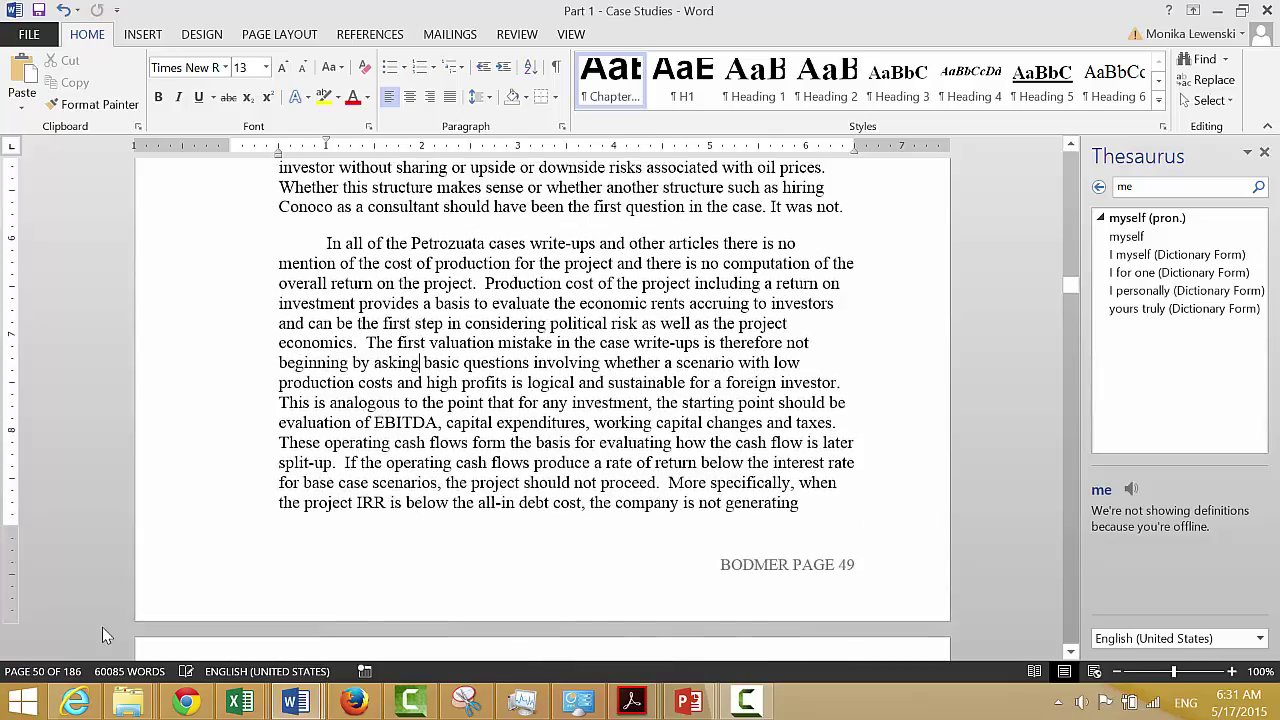
key("Page_Up")
key("Page_Up")
key("Page_Up")
key("Page_Up")
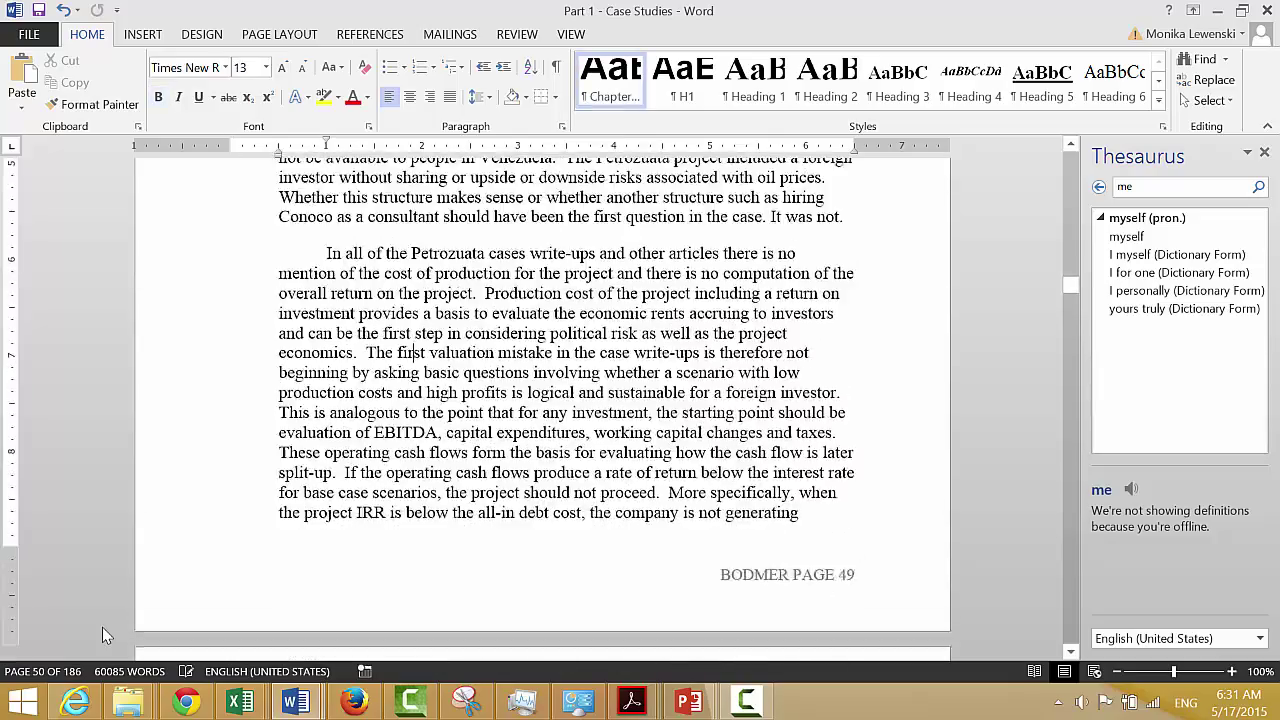
key("Page_Up")
key("Page_Down")
key("Page_Down")
key("Page_Down")
key("Page_Down")
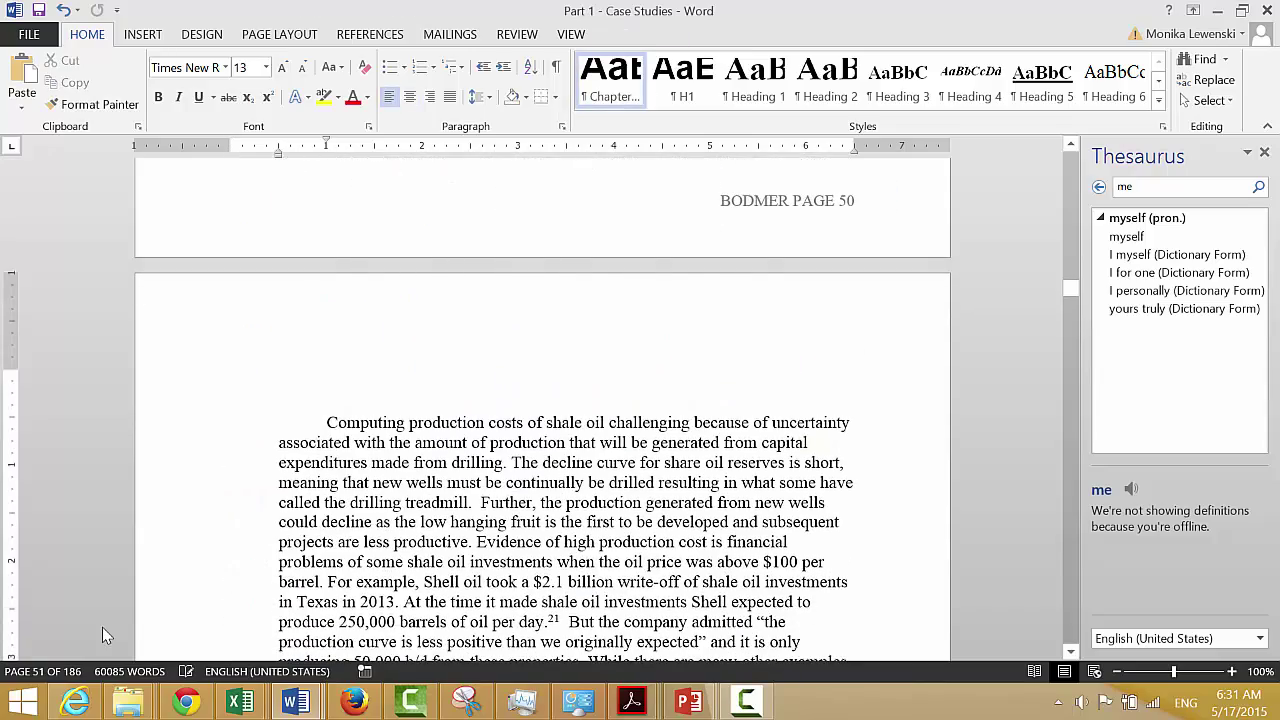
key("Page_Down")
key("Page_Down")
key("Page_Down")
key("Page_Down")
key("Page_Down")
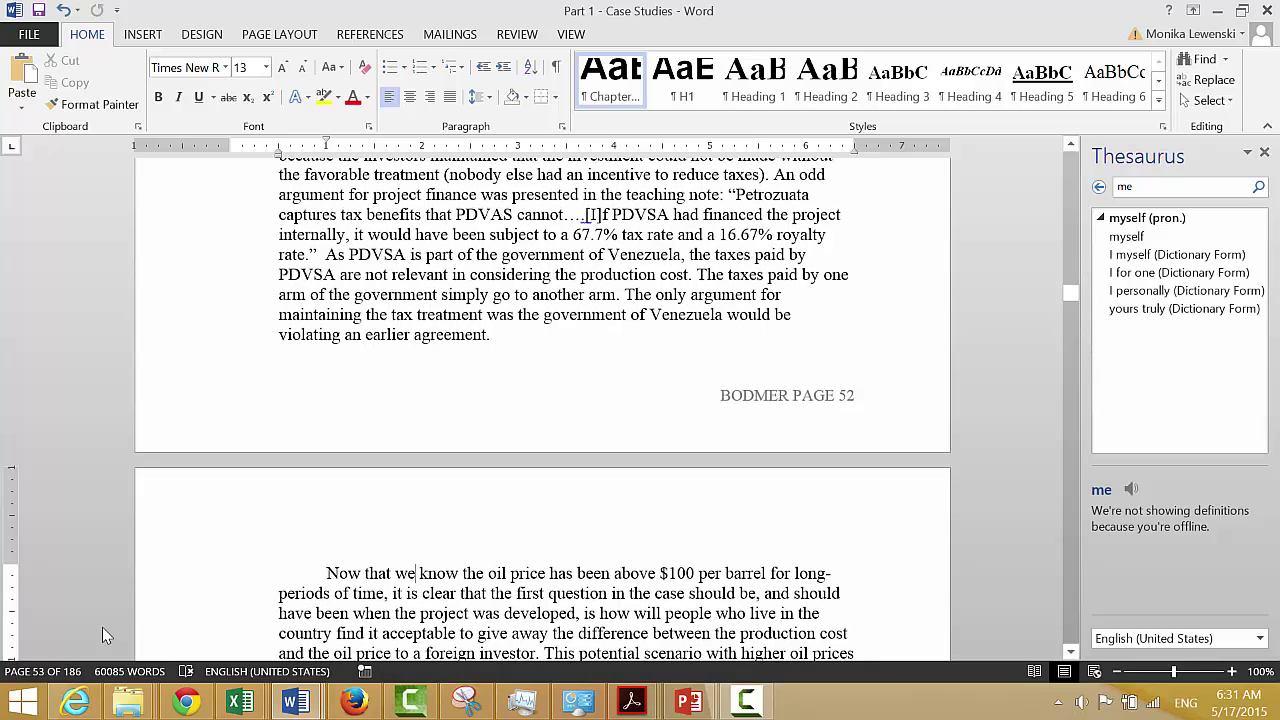
key("Up")
key("Up")
key("Up")
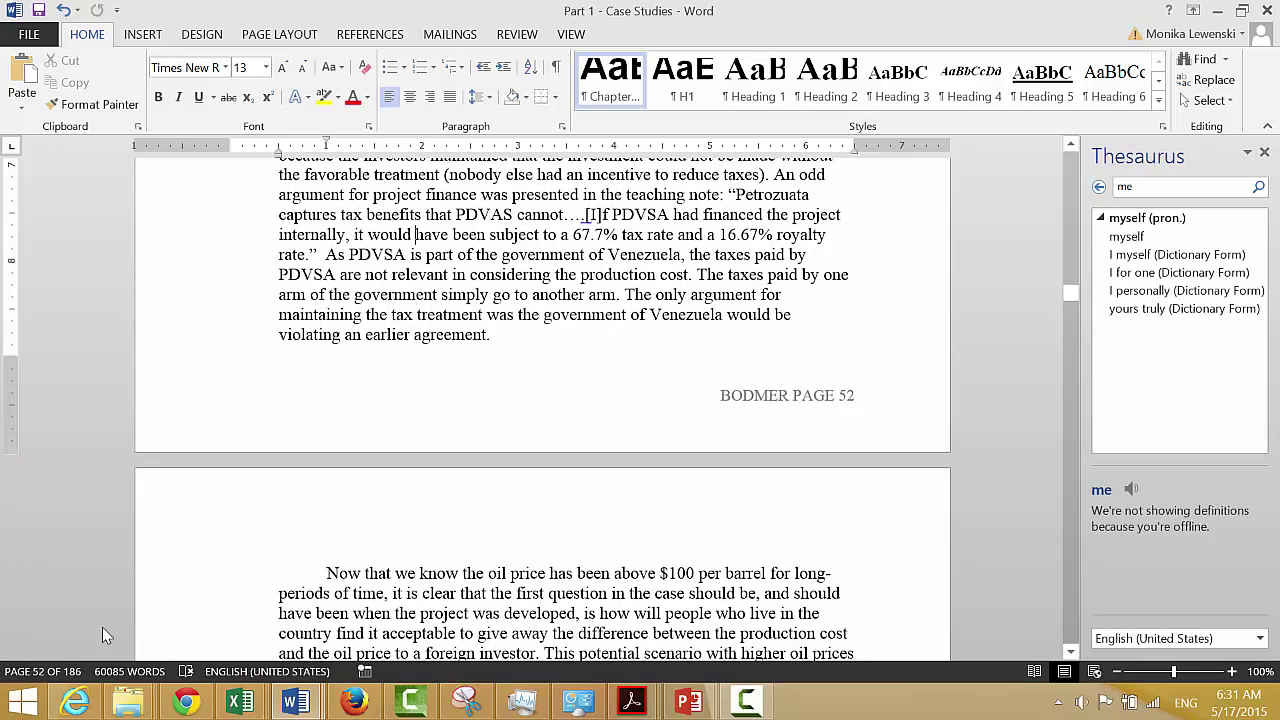
key("Up")
key("Up")
key("Up")
key("Up")
key("Up")
key("Up")
key("Up")
key("Up")
key("Up")
key("Up")
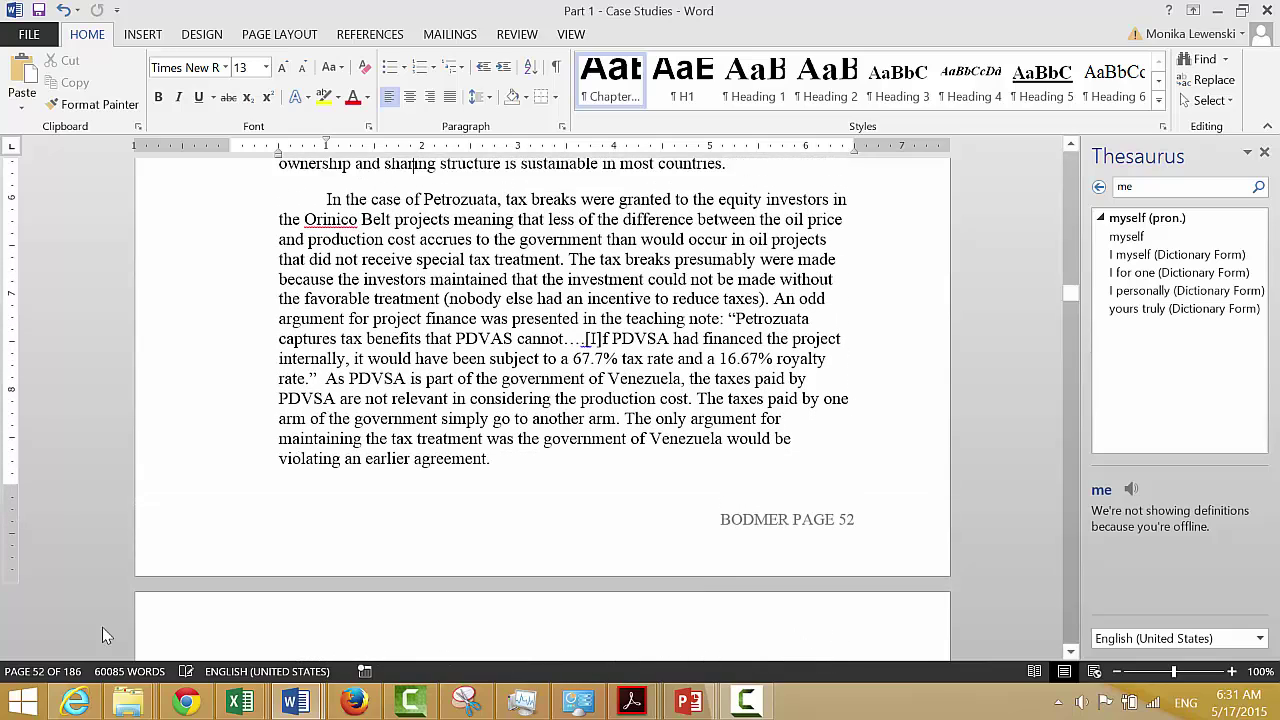
key("Down")
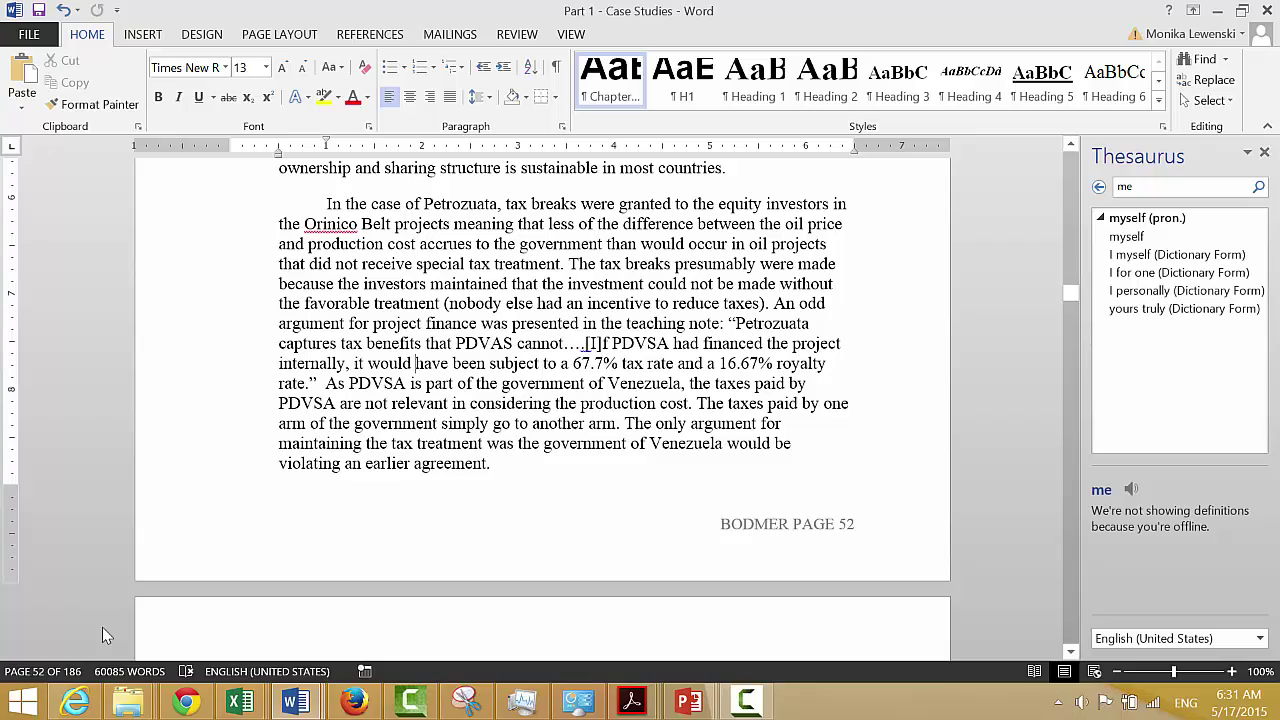
- Page back past Figures 3.3, 3.2 and 3.1 to page 44's 16.33% royalty and 34% tax passage
key("Page_Up")
key("Page_Up")
key("Page_Up")
key("Page_Up")
key("Page_Up")
key("Page_Up")
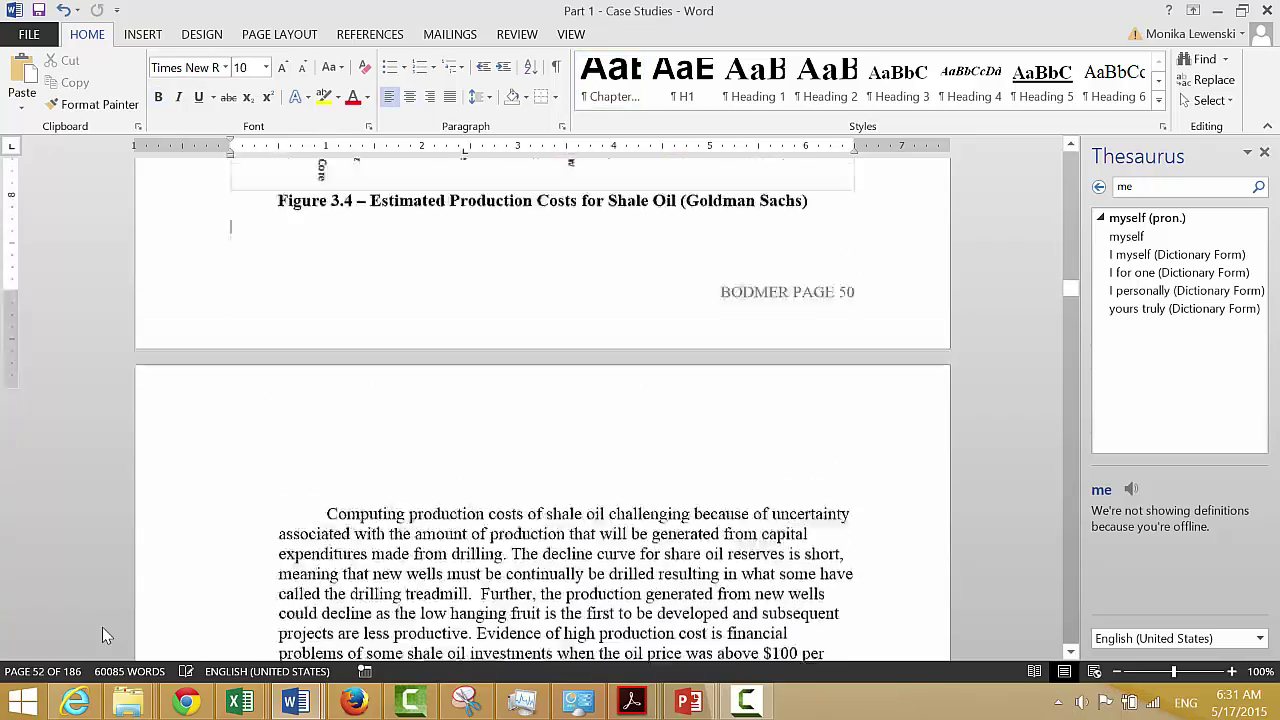
key("Page_Up")
key("Page_Up")
key("Page_Up")
key("Page_Up")
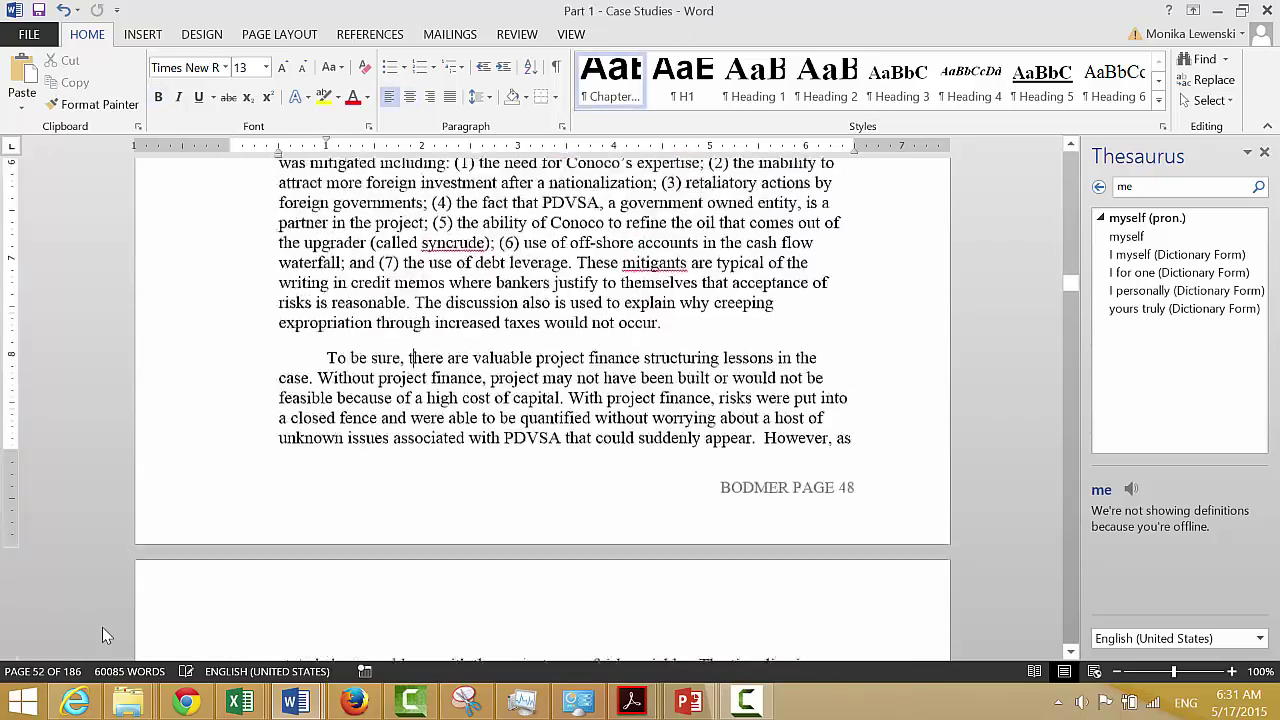
key("Page_Up")
key("Page_Up")
key("Page_Up")
key("Page_Up")
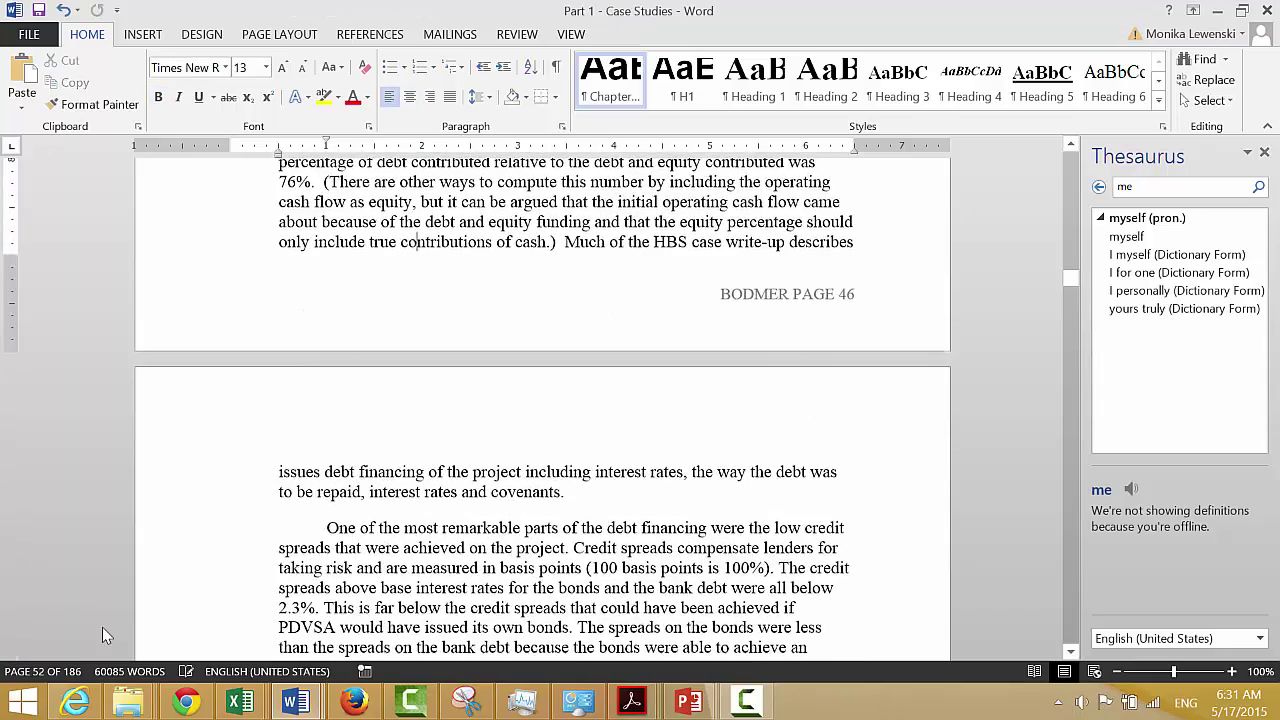
key("Page_Up")
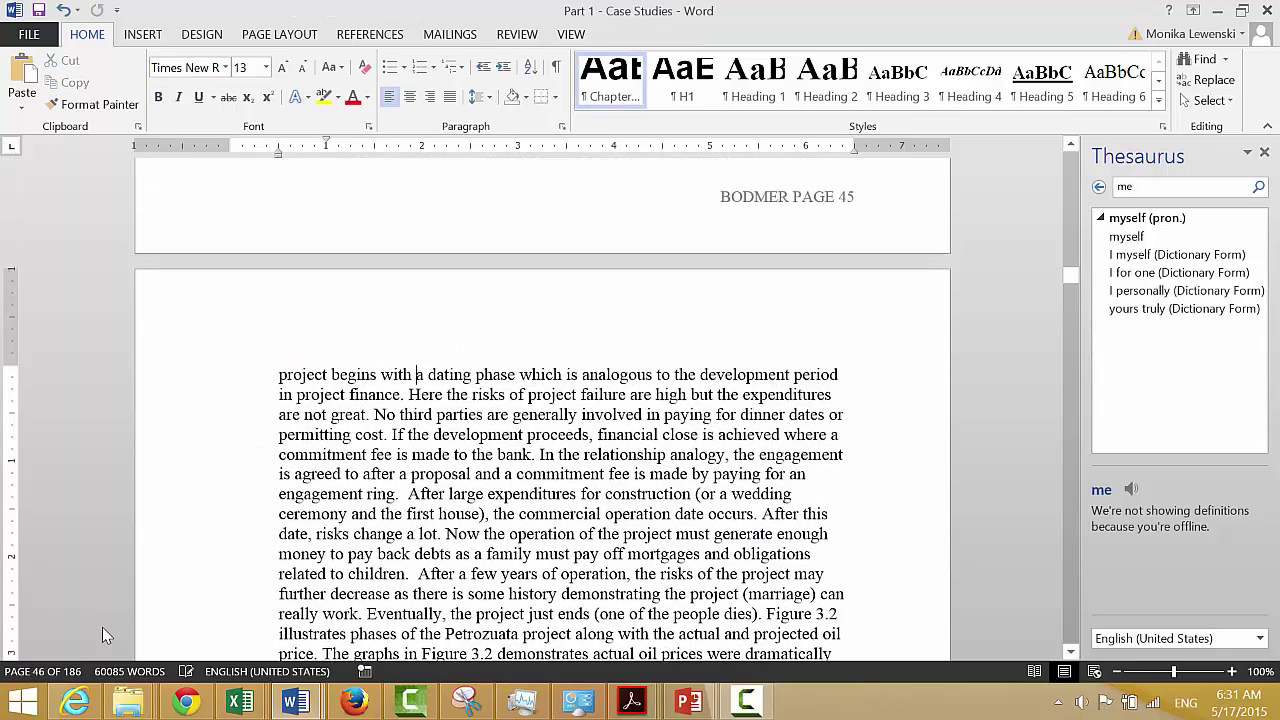
key("Page_Up")
key("Page_Down")
key("Page_Down")
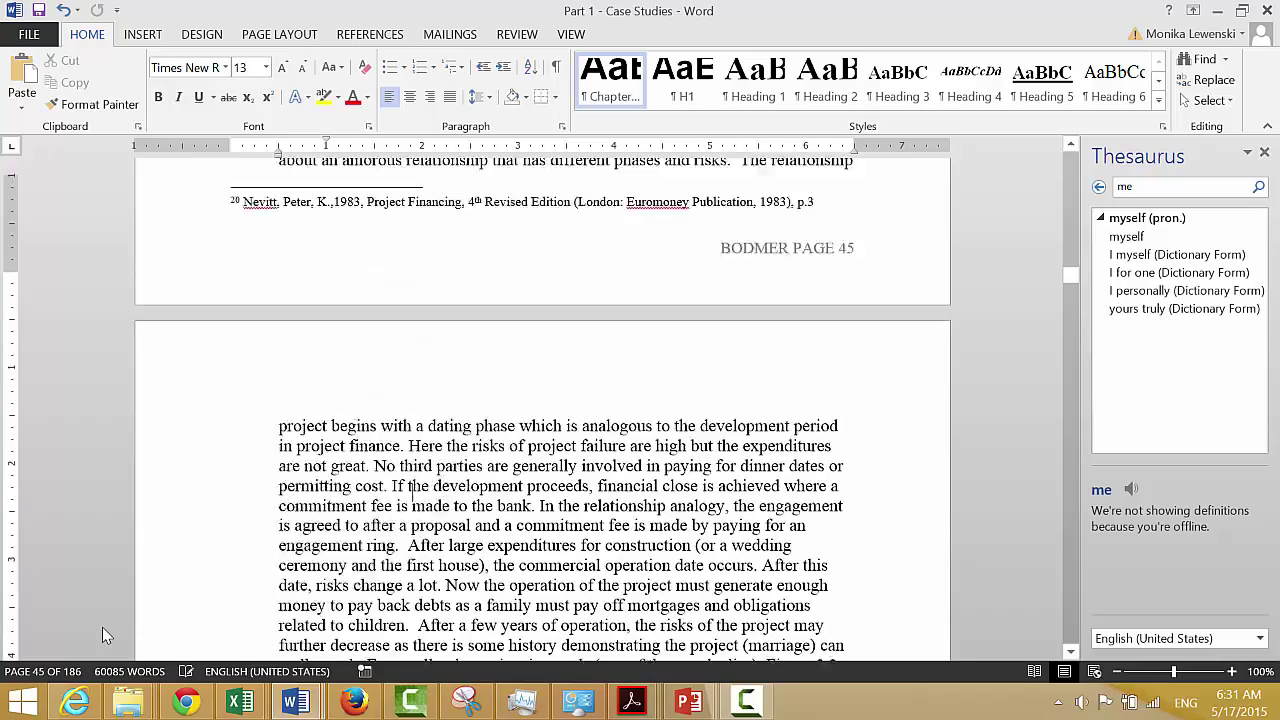
key("Page_Down")
key("Page_Down")
key("Page_Down")
key("Page_Down")
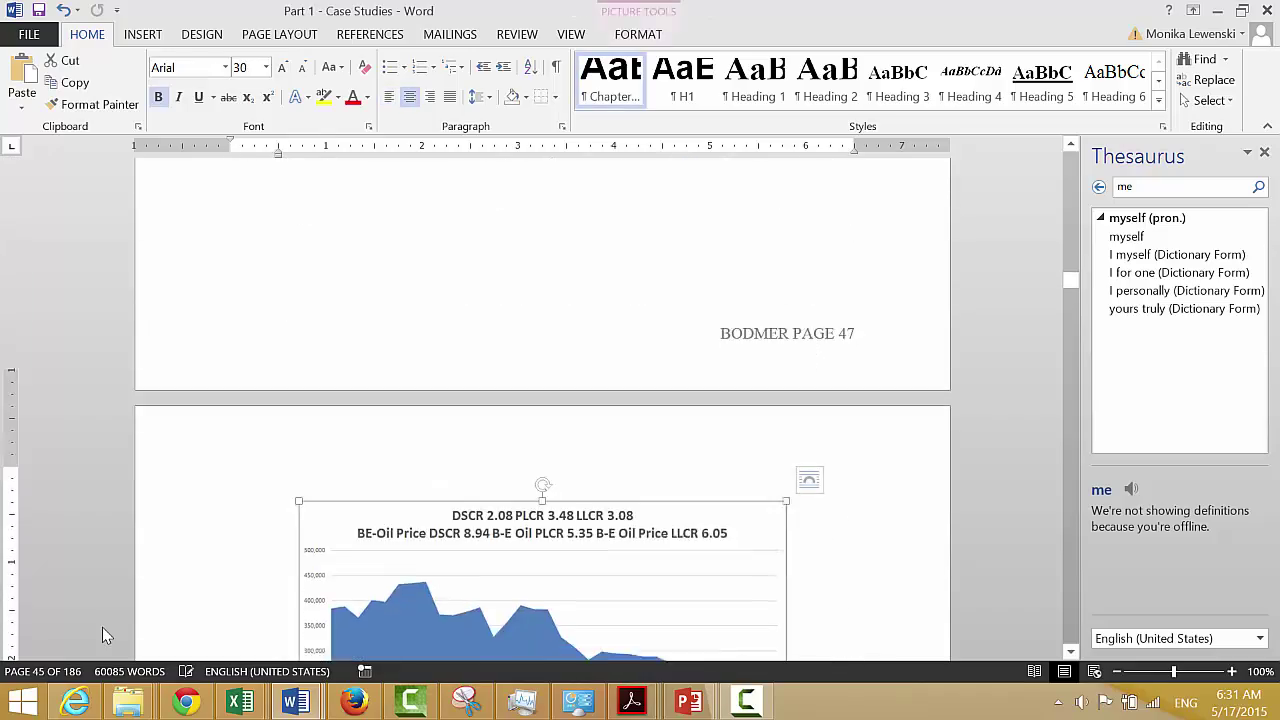
scroll(102, 627, "down", 1)
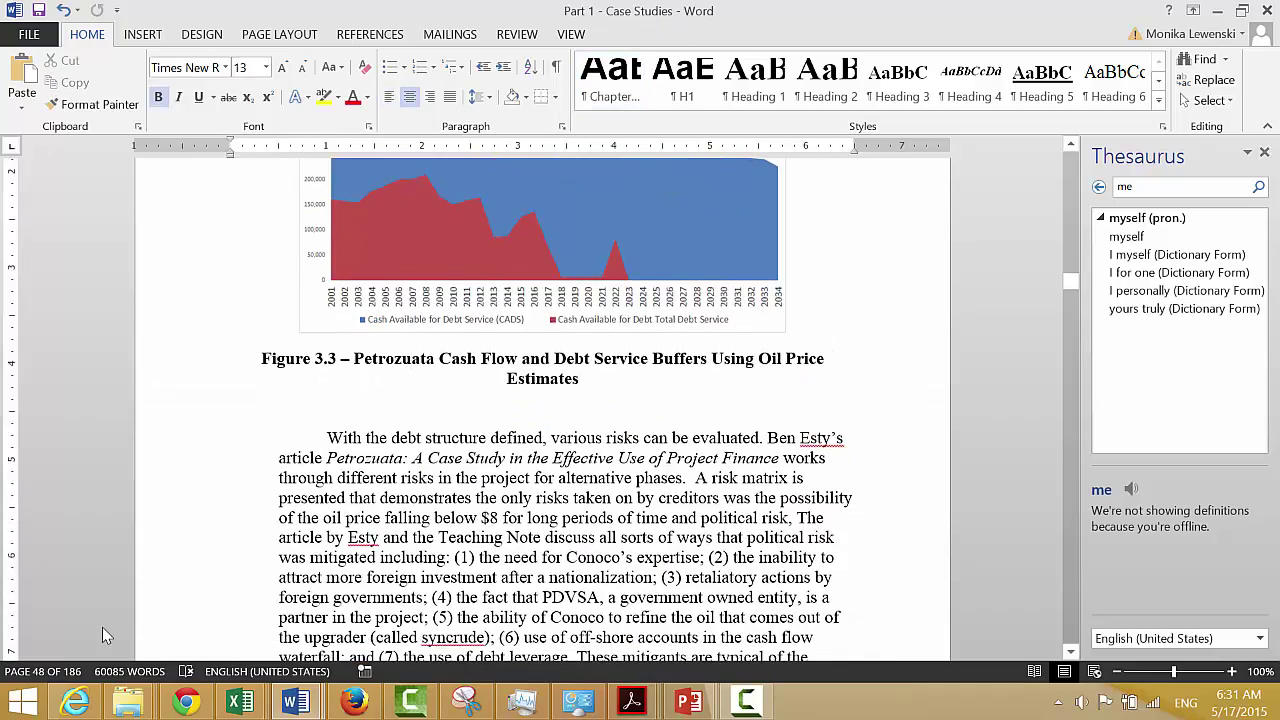
key("Page_Down")
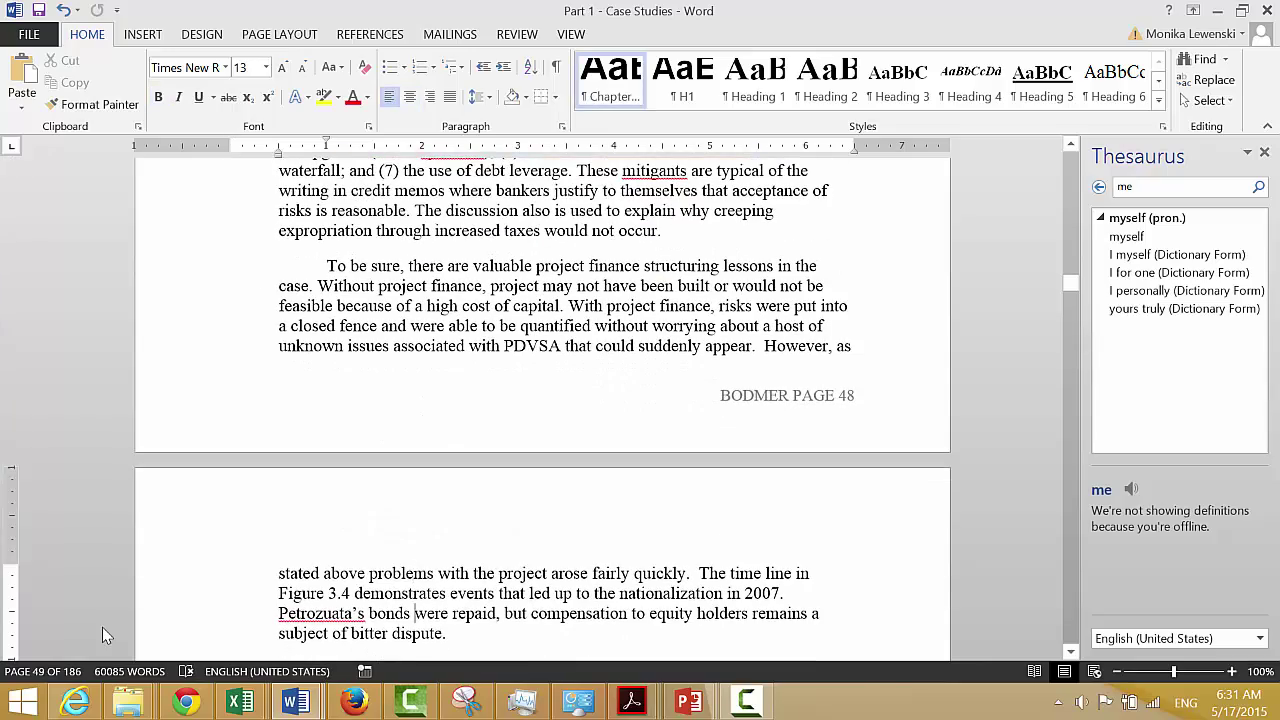
scroll(102, 627, "down", 5)
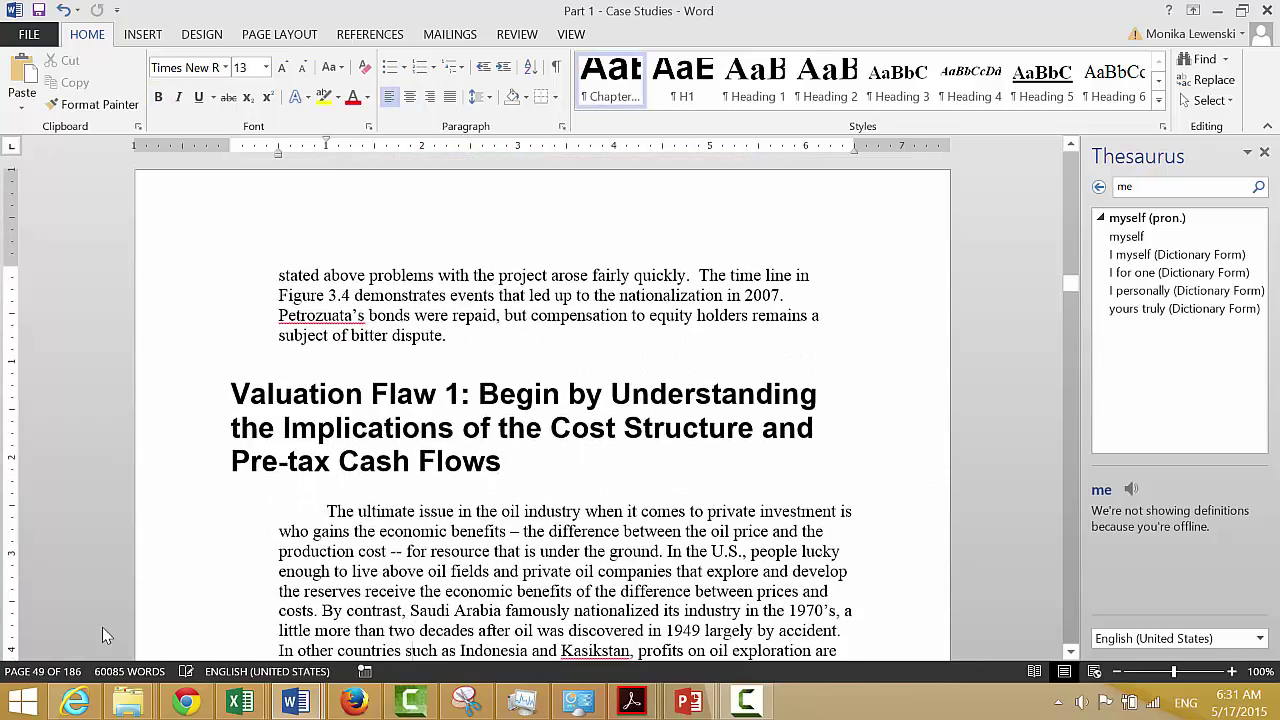
key("Page_Up")
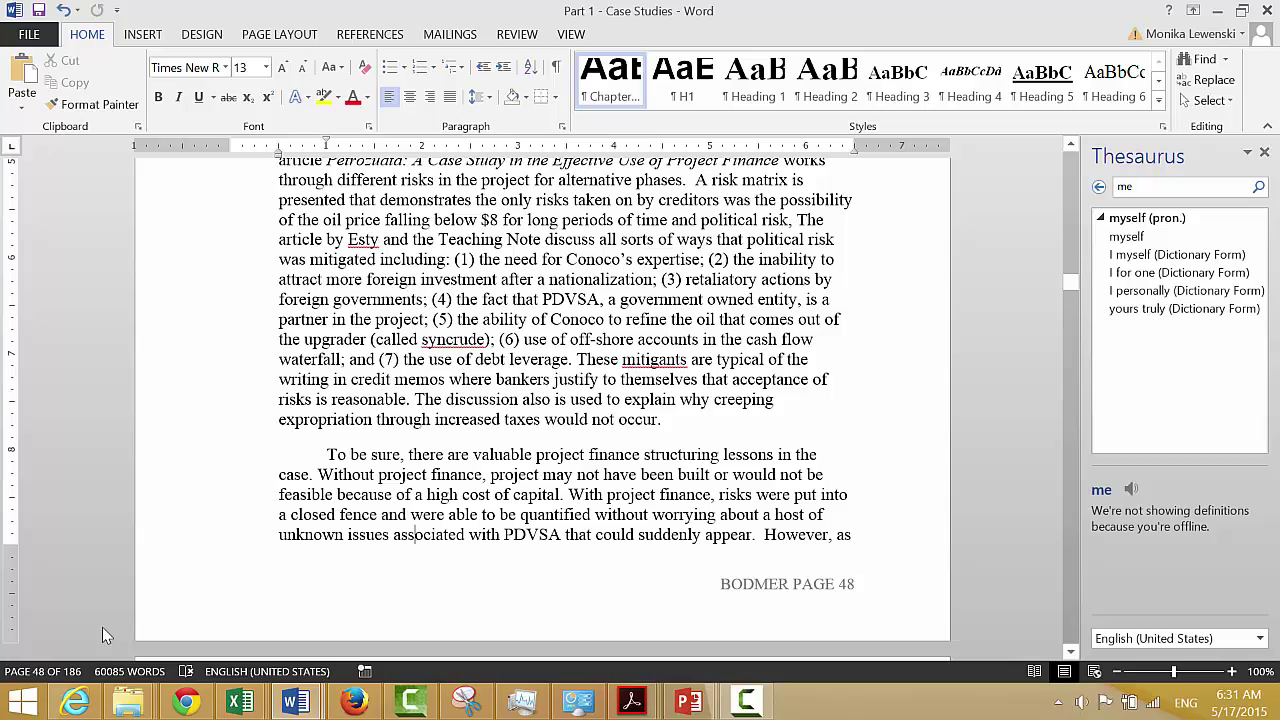
key("Page_Up")
key("Page_Up")
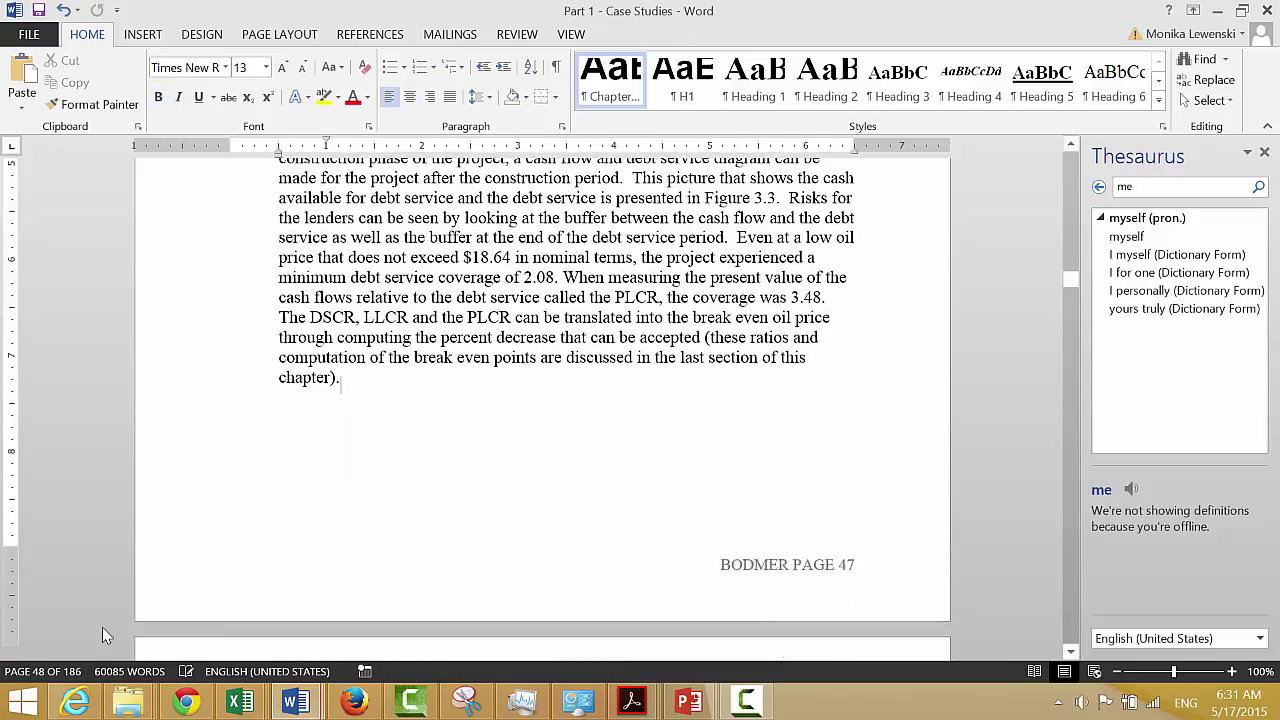
key("Page_Up")
key("Page_Up")
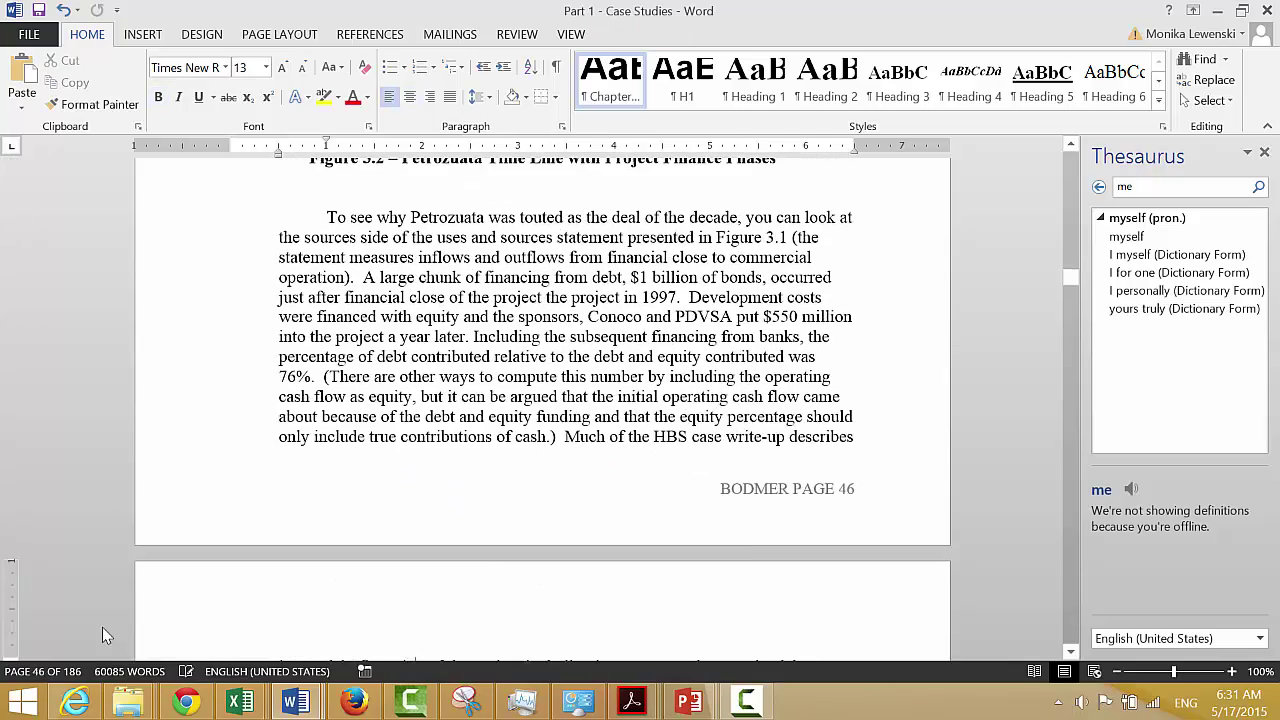
key("Page_Up")
key("Page_Up")
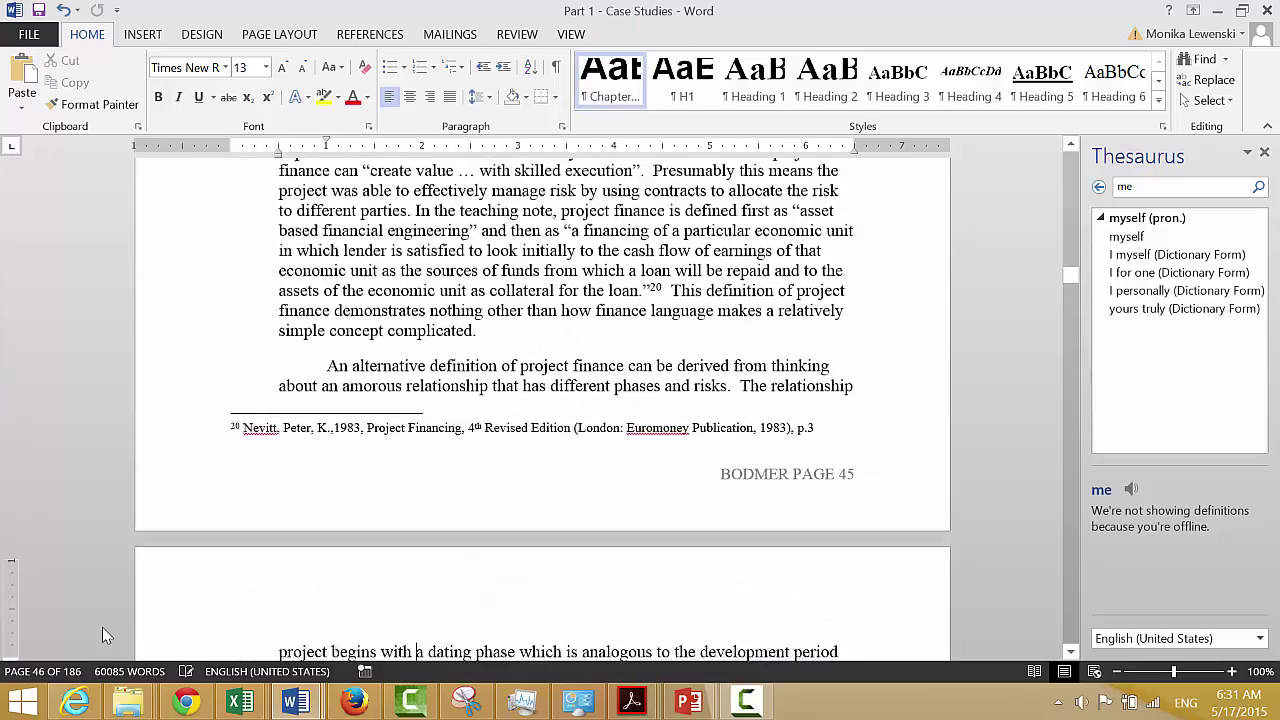
key("Page_Up")
key("Page_Up")
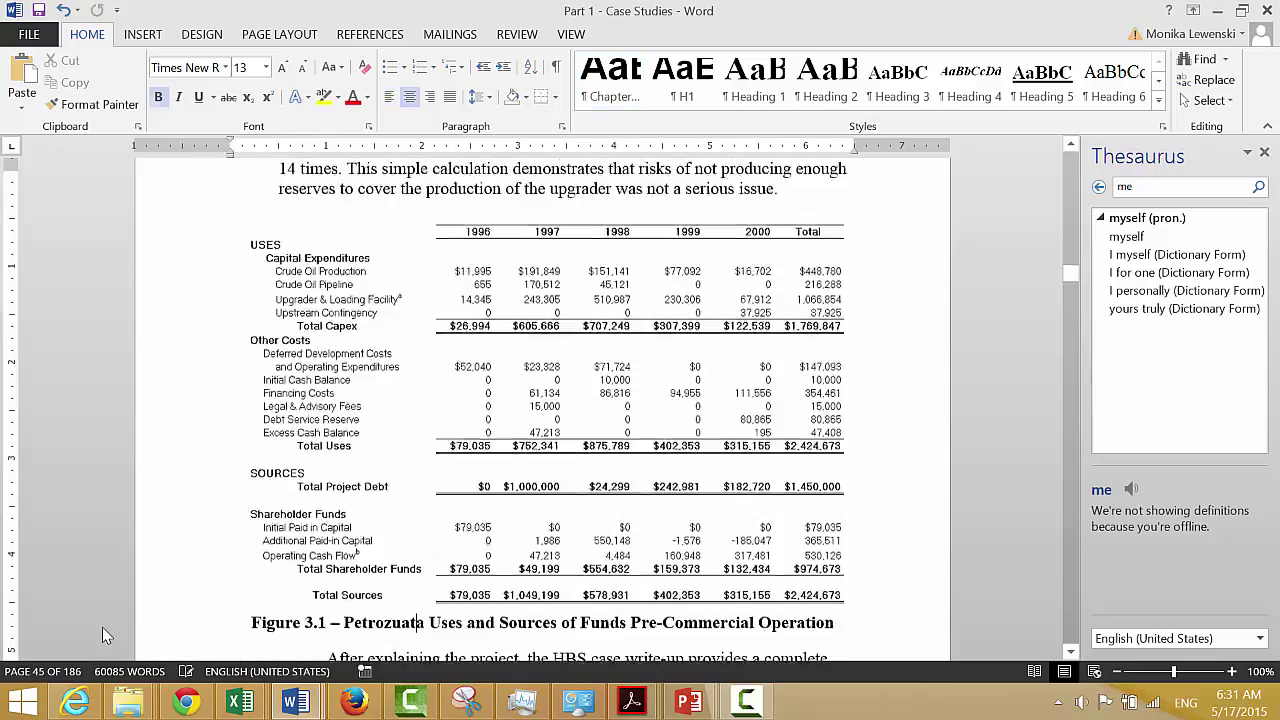
key("Page_Up")
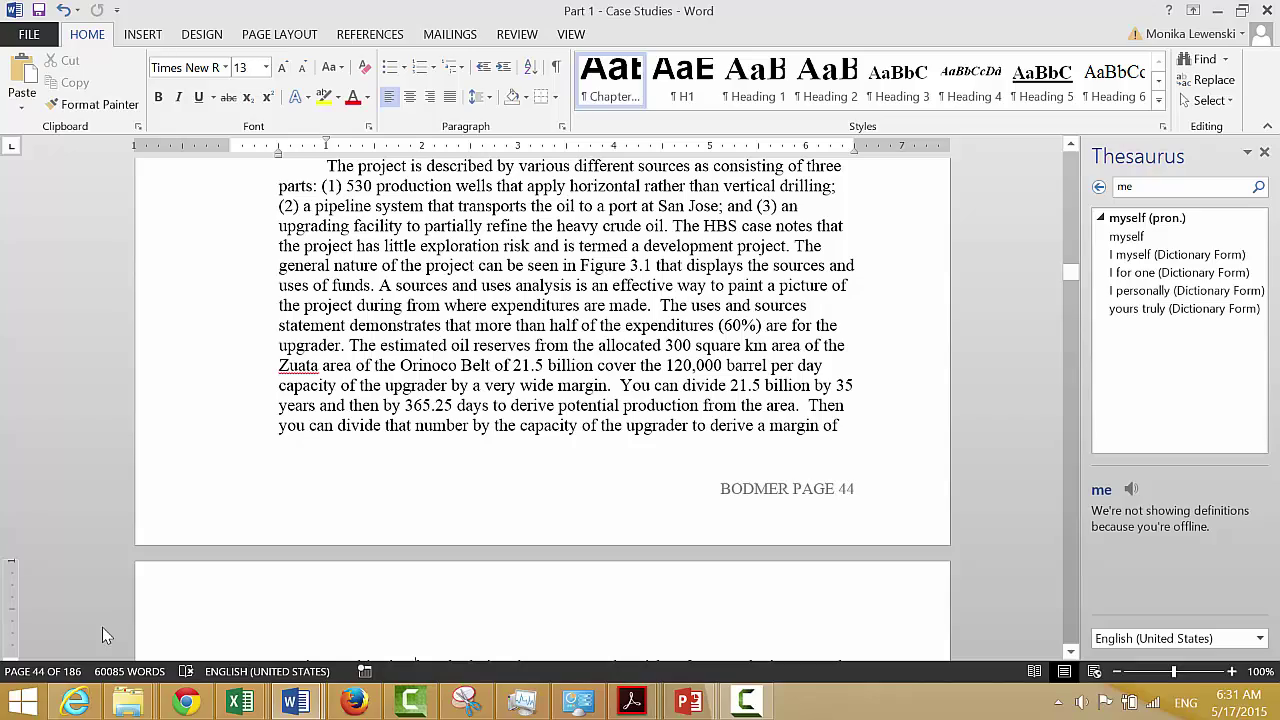
key("Up")
key("Up")
key("Up")
key("Up")
key("Up")
key("Up")
key("Up")
key("Up")
key("Up")
key("Up")
key("Up")
key("Up")
key("Up")
key("Up")
key("Up")
key("Up")
key("Up")
key("Up")
key("Up")
key("Up")
key("Up")
key("Up")
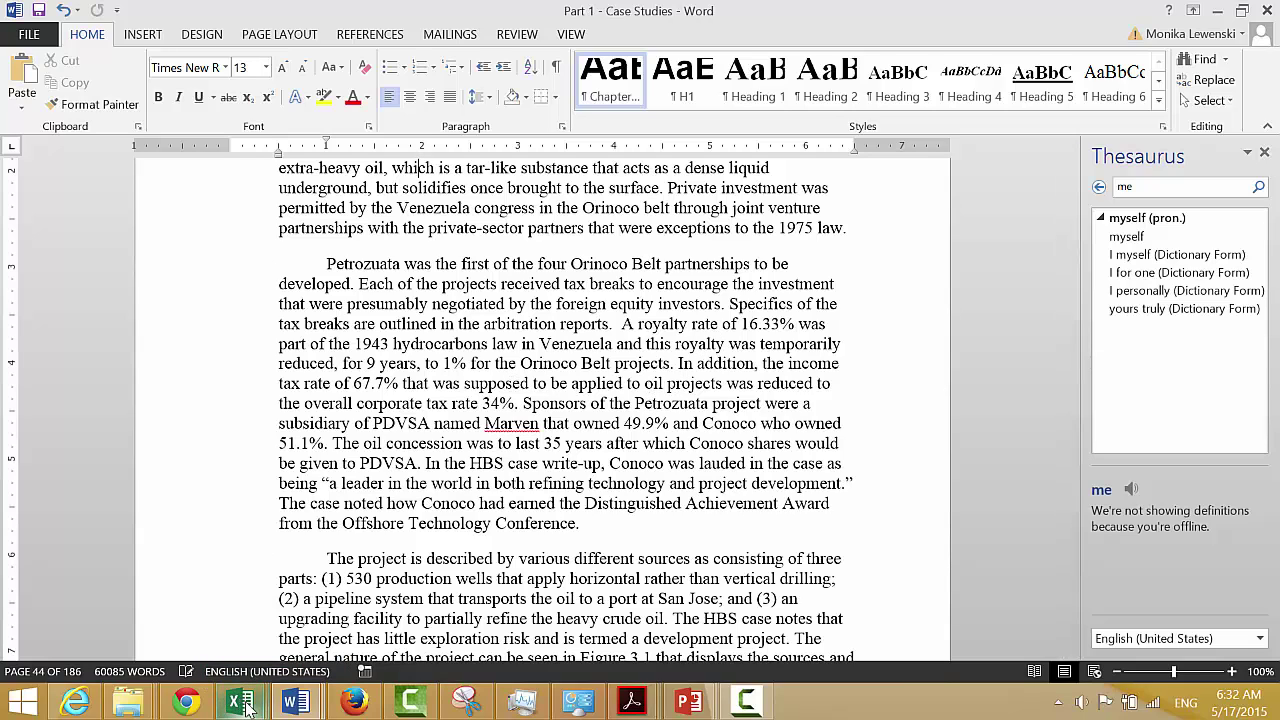
- In the petrozuata_data workbook, enter 16.33 as the 2009 royalty rate
mouse_move(247, 706)
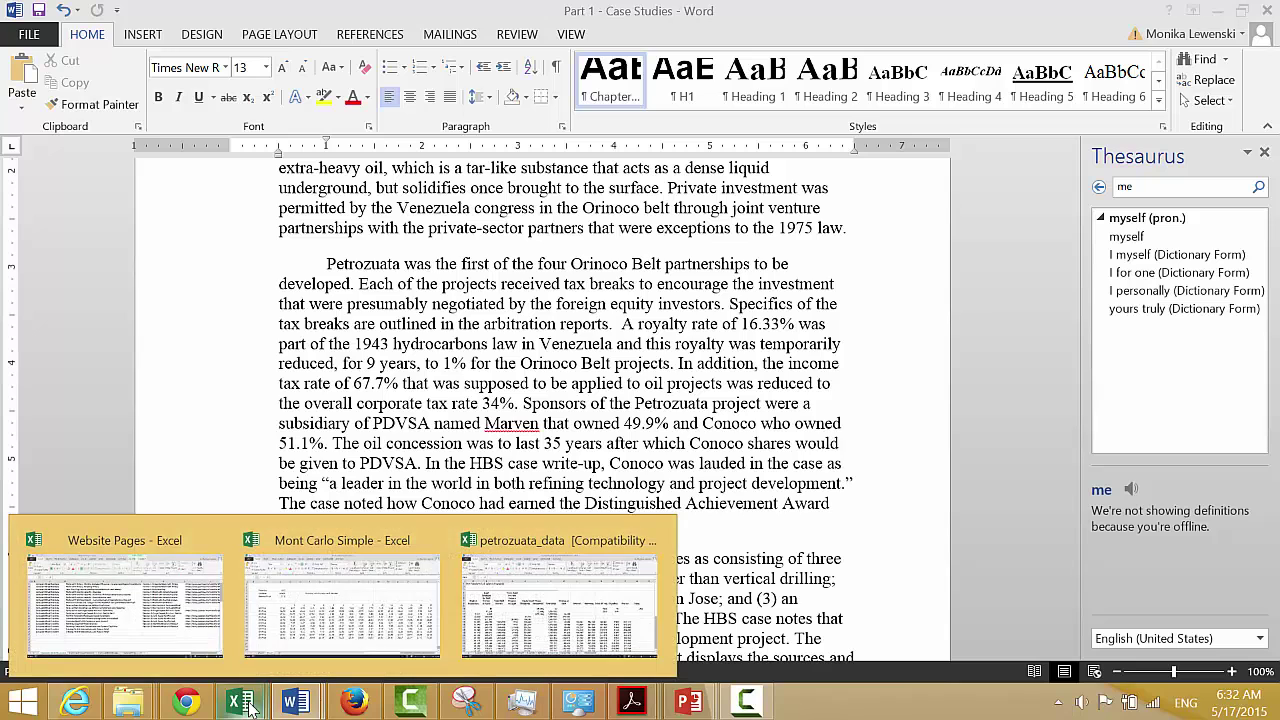
left_click(540, 635)
key("Left")
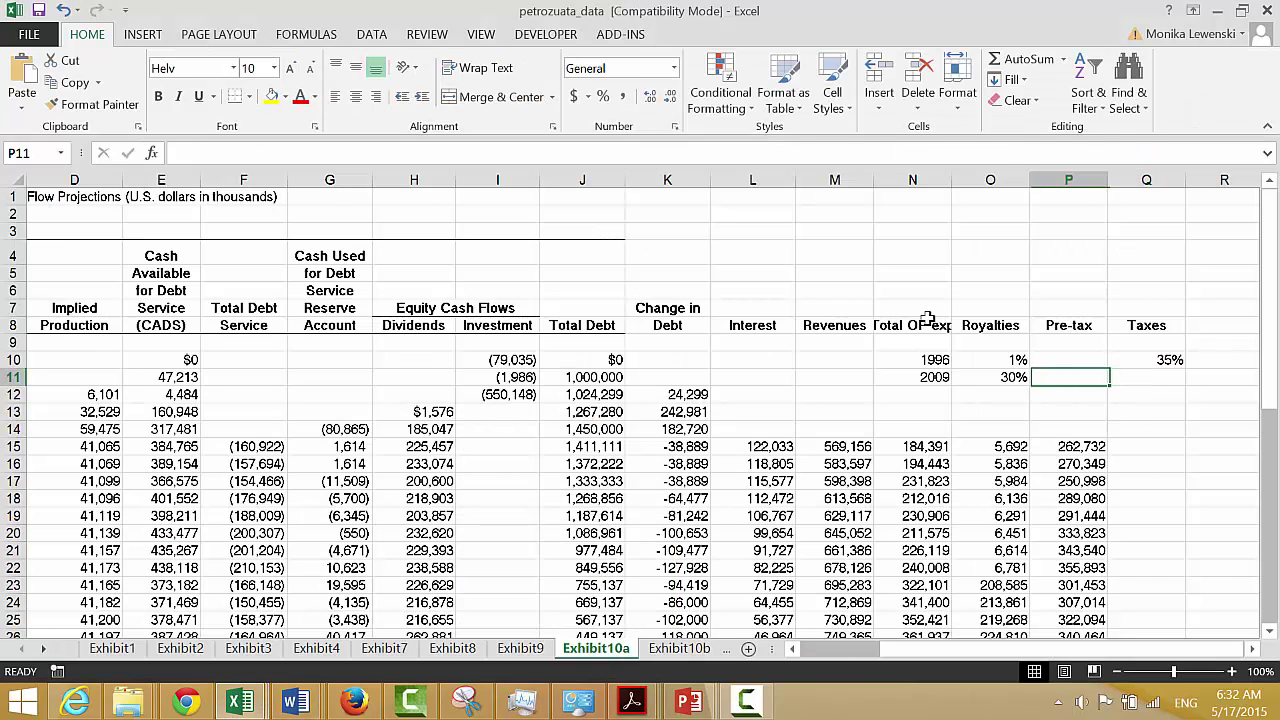
key("Left")
type("16.")
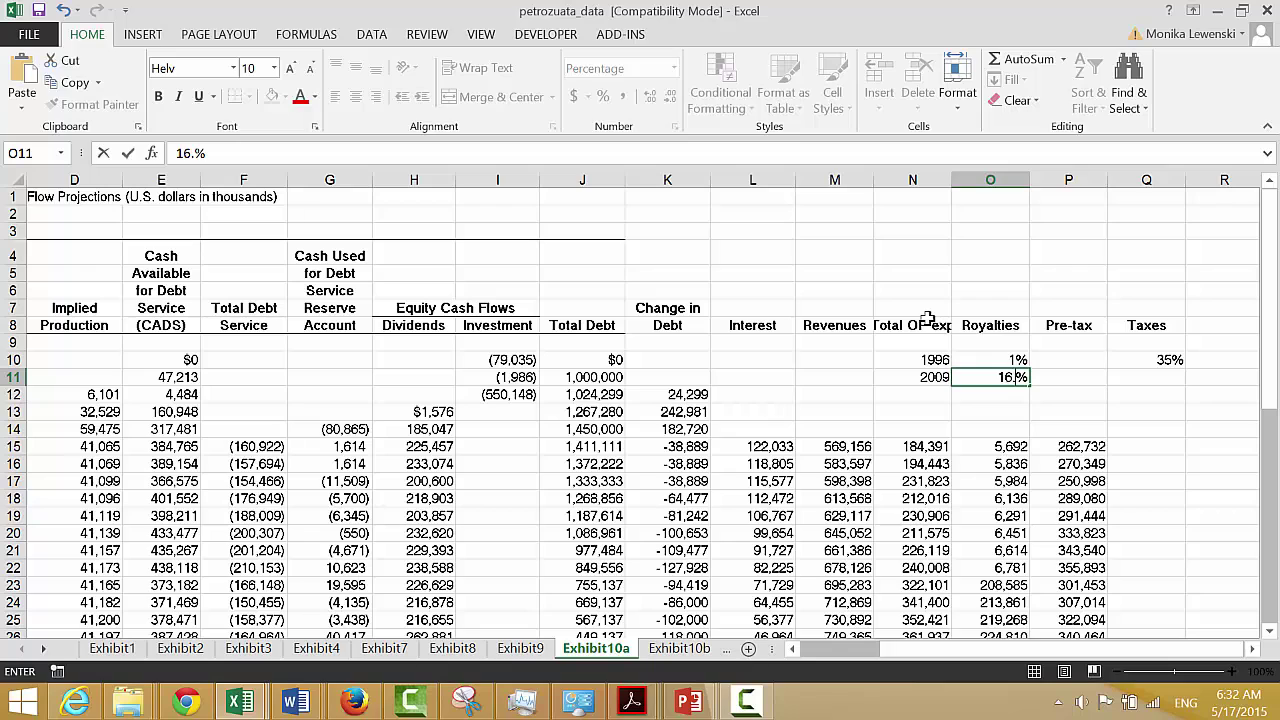
type("33")
key("Return")
- Change the tax rate from 35 to 34
key("Up")
key("Up")
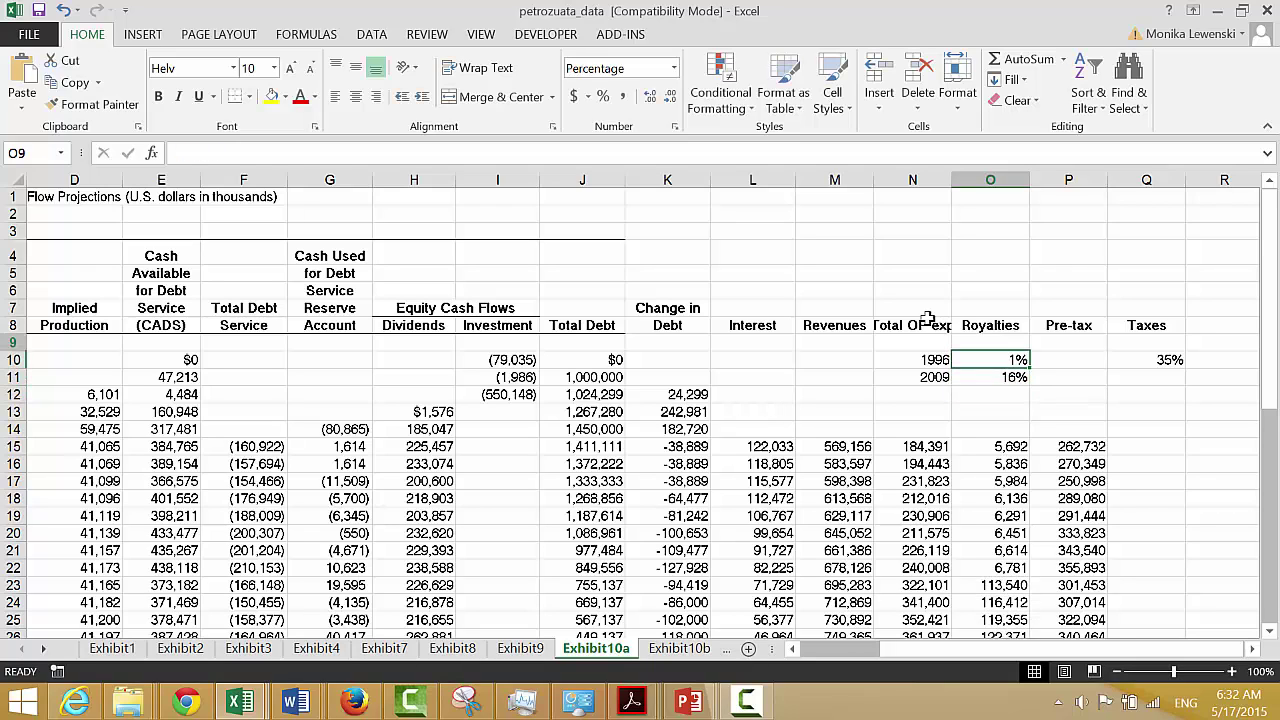
key("Right")
key("Right")
type("34")
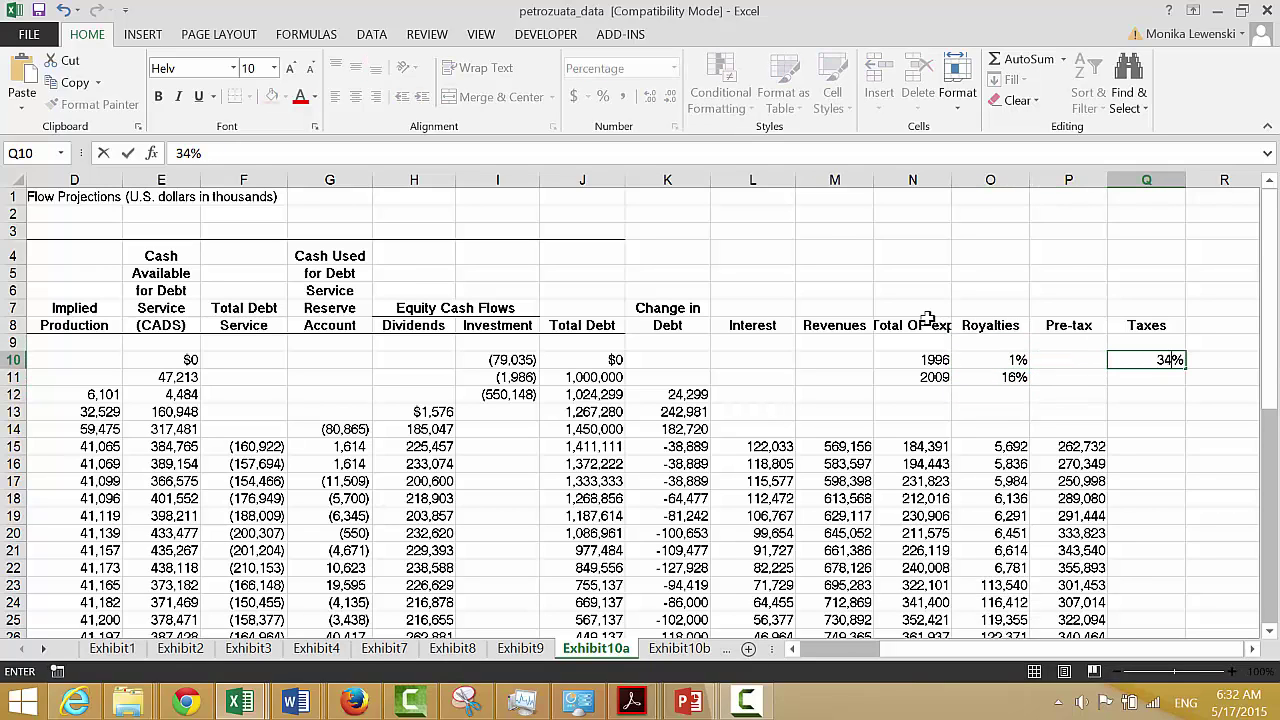
key("Return")
key("Down")
key("Down")
key("Down")
key("Down")
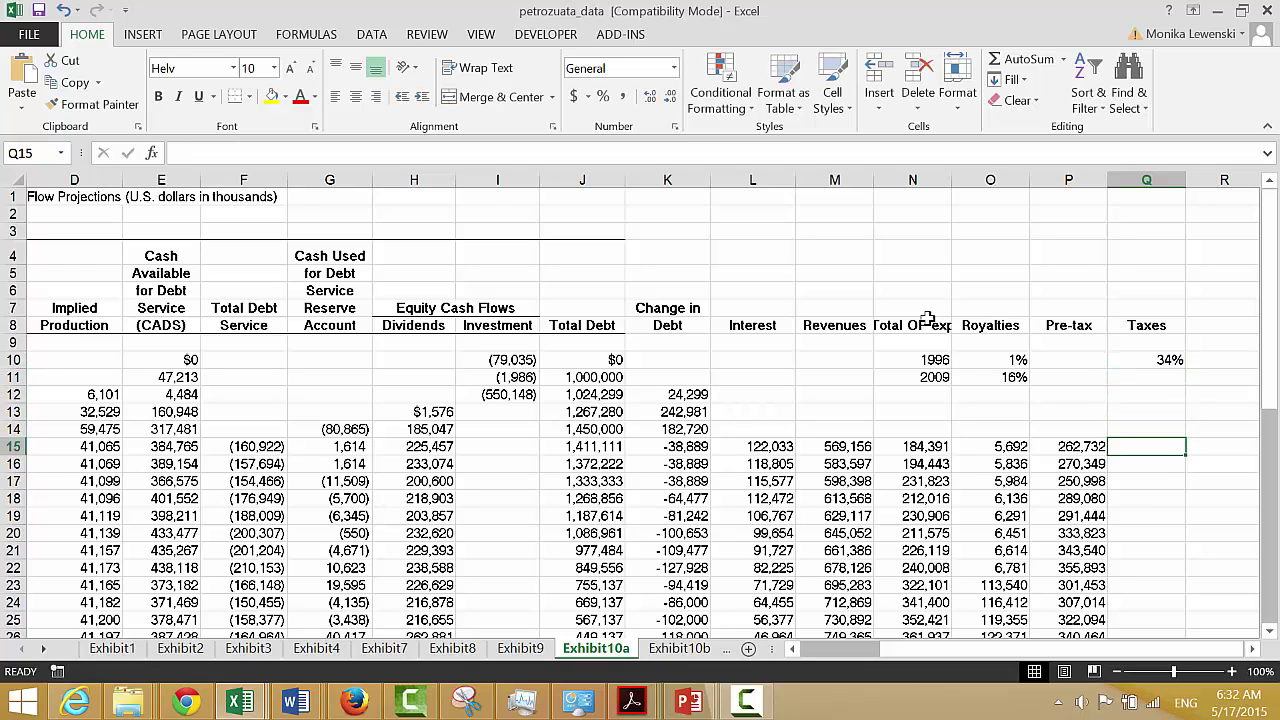
- Enter =P15*$Q$10 in Q15 to compute the 2001 taxes
type("=")
key("Left")
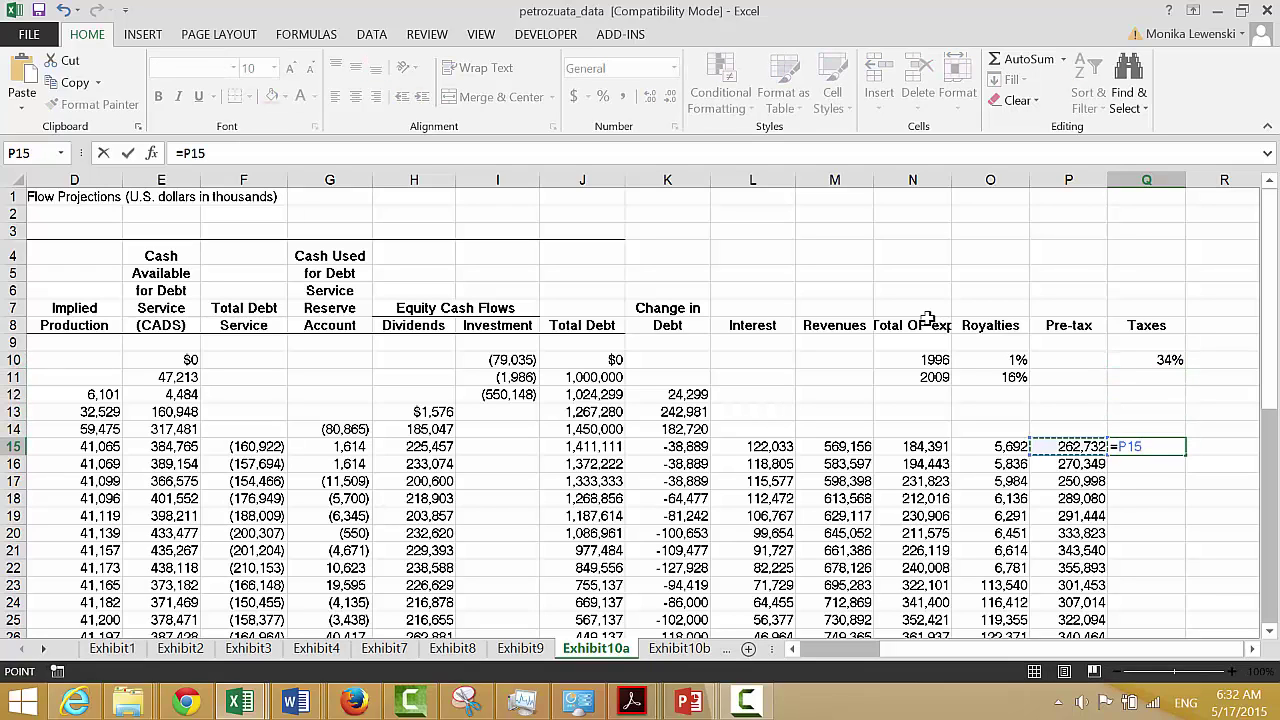
type("*")
key("Up")
key("Up")
key("Up")
key("Up")
key("Up")
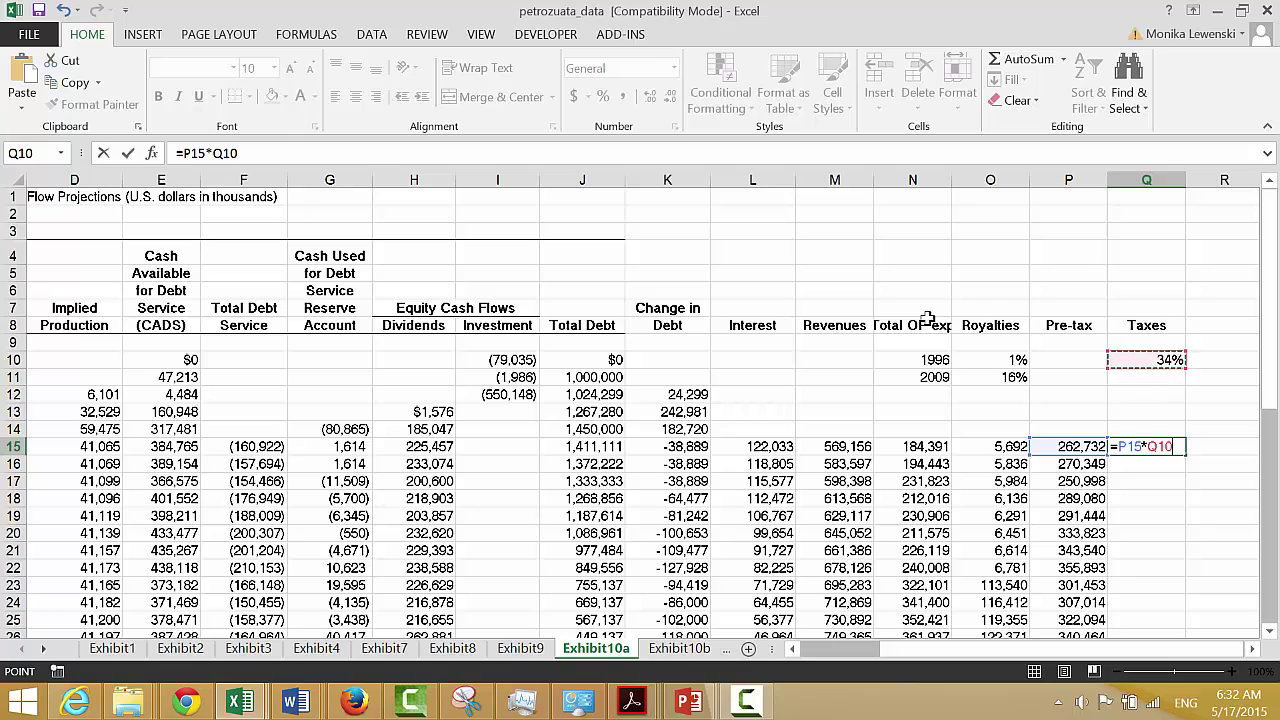
key("F4")
key("ctrl+Return")
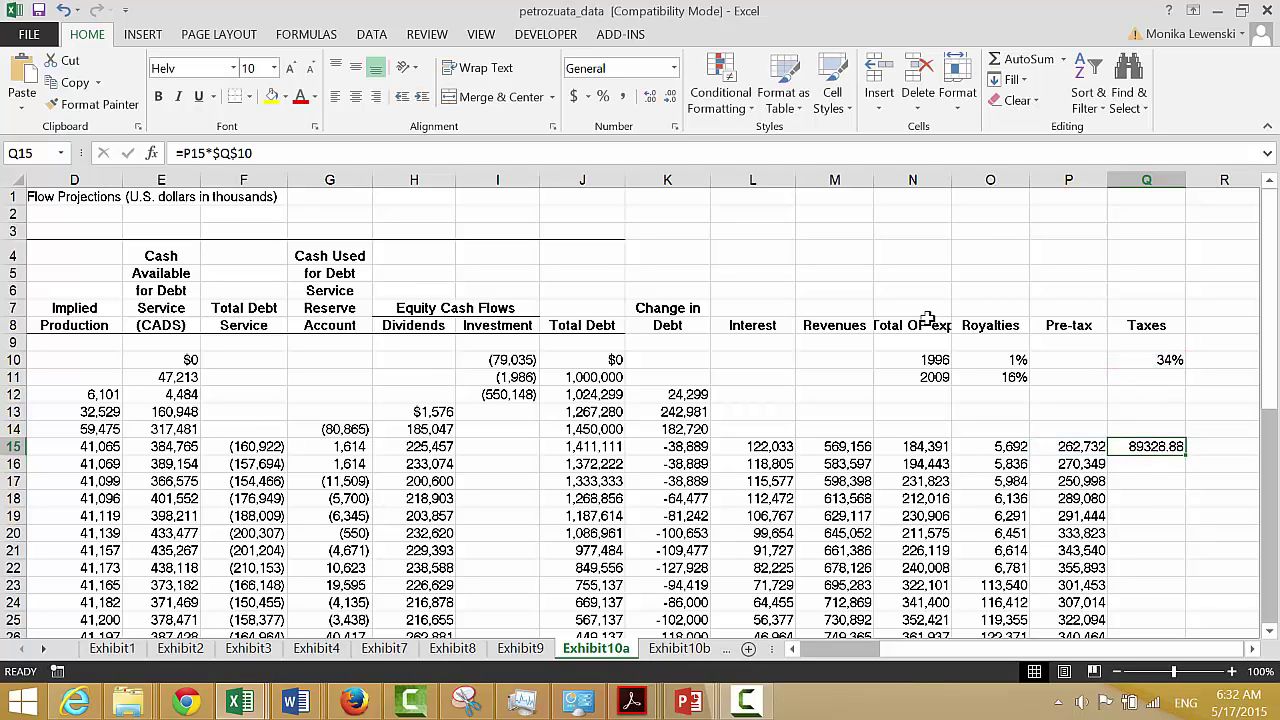
- Format the taxes as whole numbers with thousands separators
key("ctrl+shift+1")
key("alt+h")
key("9")
key("alt+h")
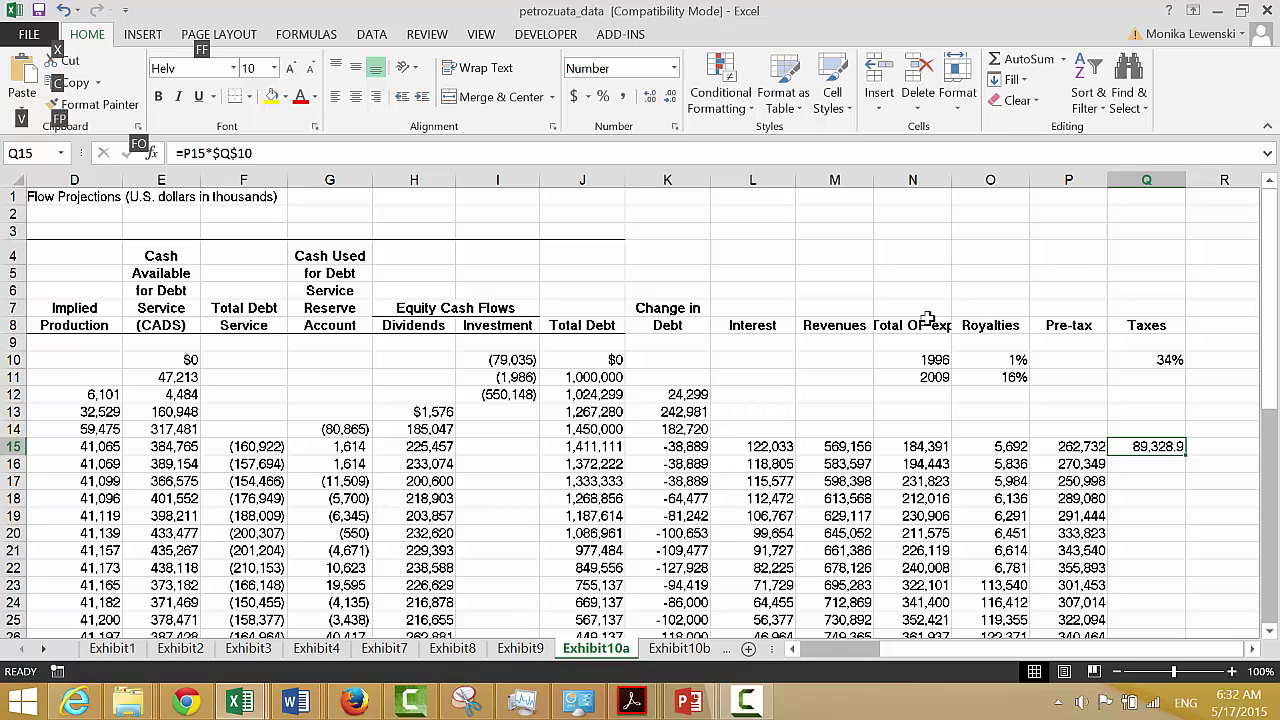
key("9")
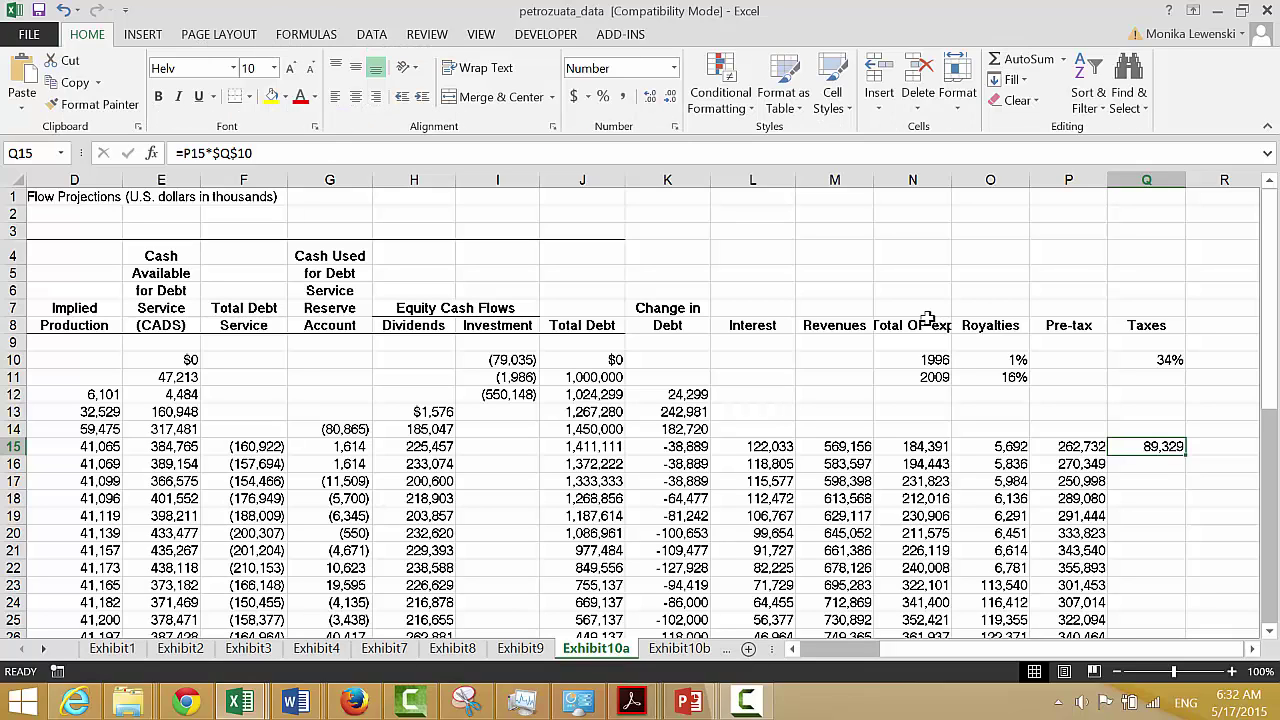
- Fill the Taxes formula down the column and check results through the final row's 76,907
double_click(1185, 454)
key("Down")
key("Down")
key("Down")
key("Down")
key("Down")
key("Down")
key("Down")
key("Down")
key("Down")
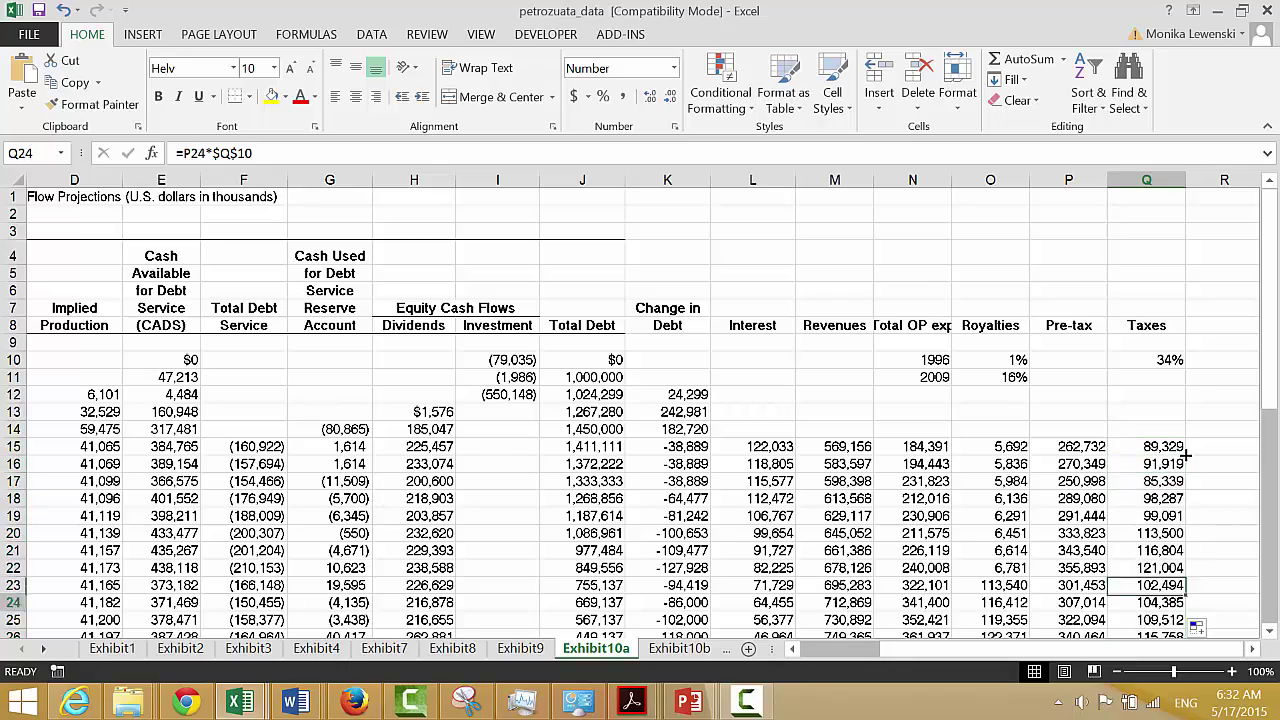
key("Down")
key("Down")
key("Down")
key("Down")
key("Down")
key("Down")
key("Down")
key("Down")
key("Down")
key("Down")
key("Down")
key("Down")
key("Down")
key("Down")
key("Down")
key("Down")
key("Down")
key("Down")
key("Down")
key("Down")
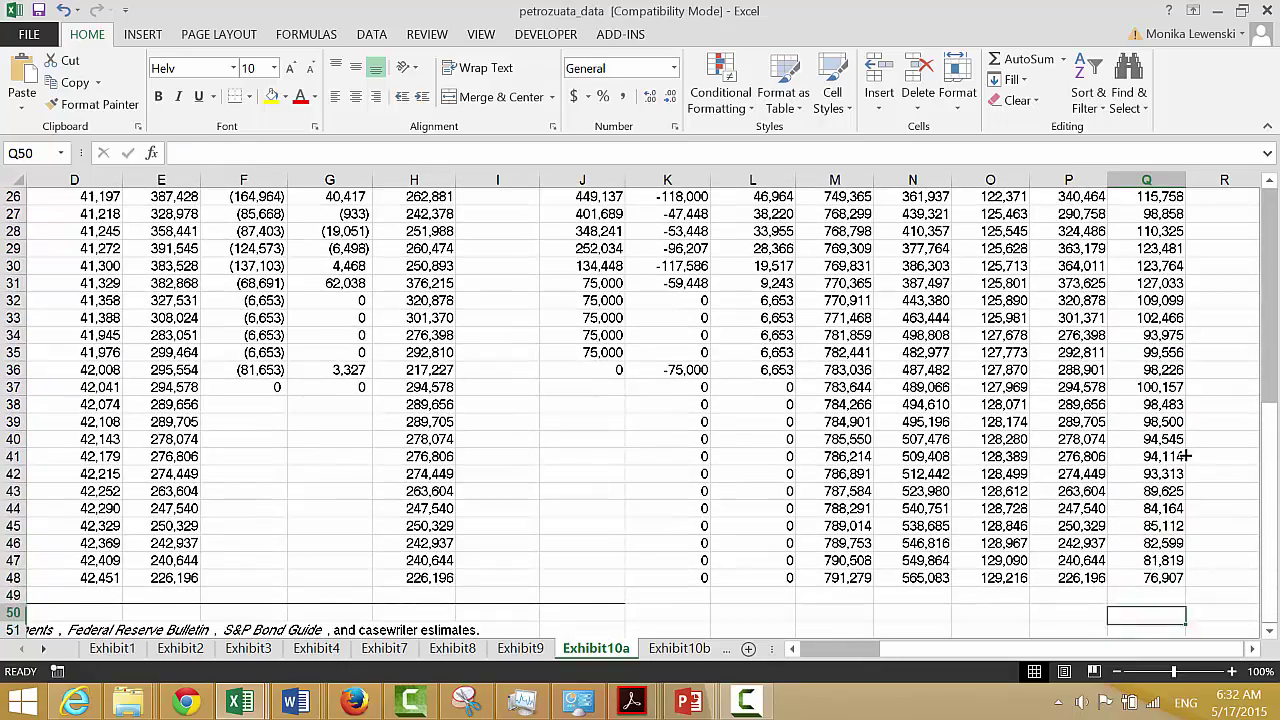
key("Up")
key("Up")
key("Up")
key("Up")
key("Up")
key("Up")
key("Up")
key("Up")
key("Up")
key("Up")
key("Up")
key("Up")
key("Up")
key("Up")
key("Up")
key("Up")
key("Up")
key("Up")
key("Up")
key("Up")
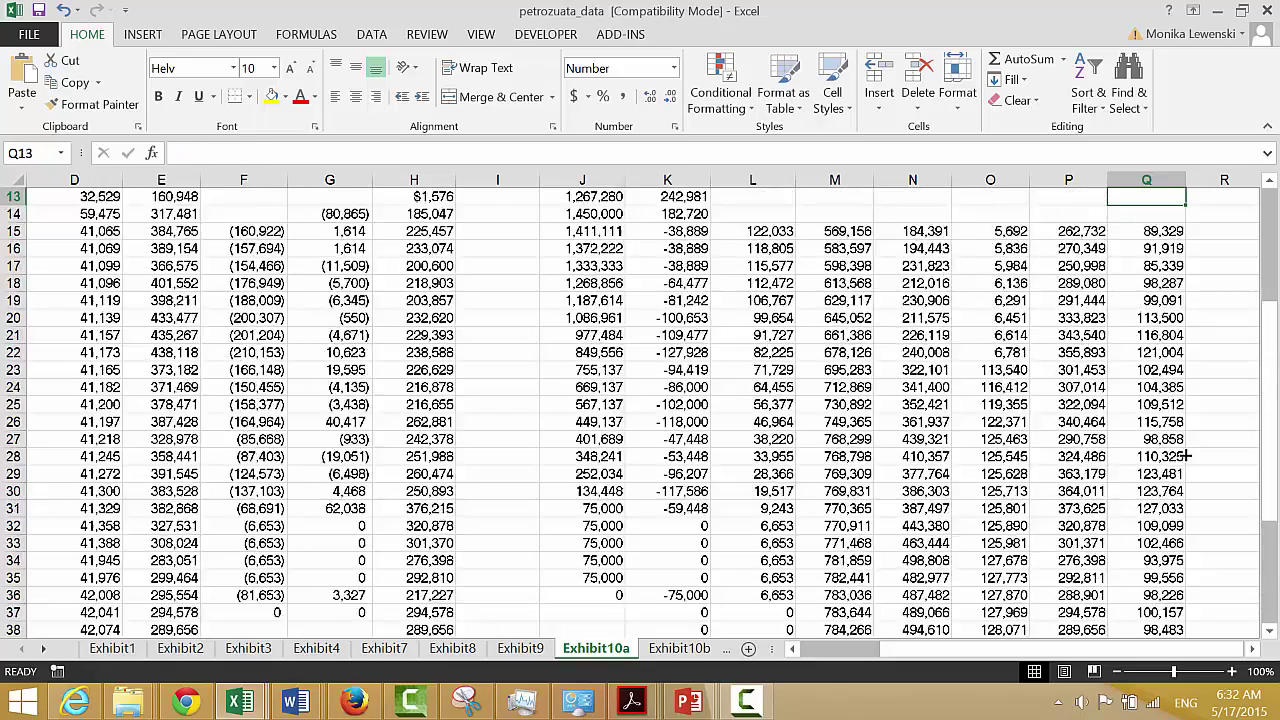
key("Up")
key("Up")
key("Up")
key("Up")
key("Up")
key("Up")
key("Up")
key("Up")
key("Up")
key("Up")
key("Up")
key("Up")
key("Down")
key("Down")
key("Down")
key("Down")
key("Down")
key("Down")
key("Down")
key("Down")
key("Down")
key("Down")
key("Down")
key("Down")
key("Down")
key("Down")
key("Down")
key("Down")
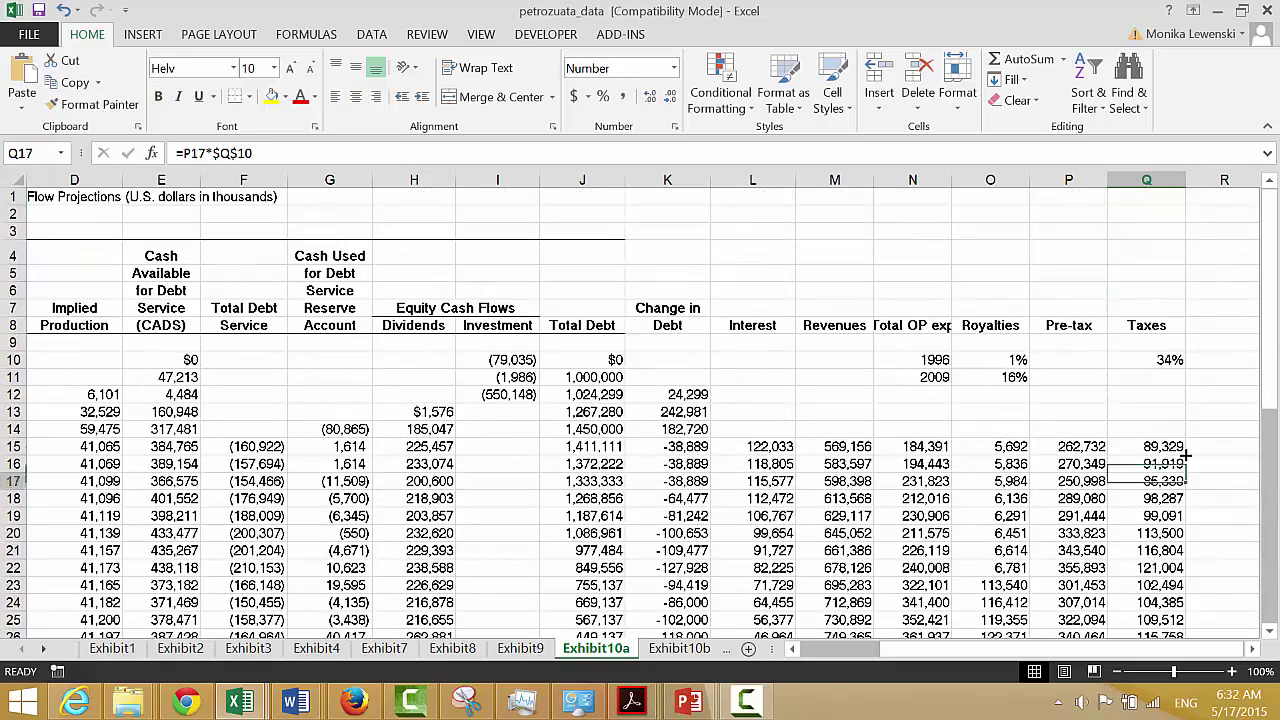
key("Down")
key("Right")
key("Right")
key("Left")
key("Left")
key("Up")
key("Up")
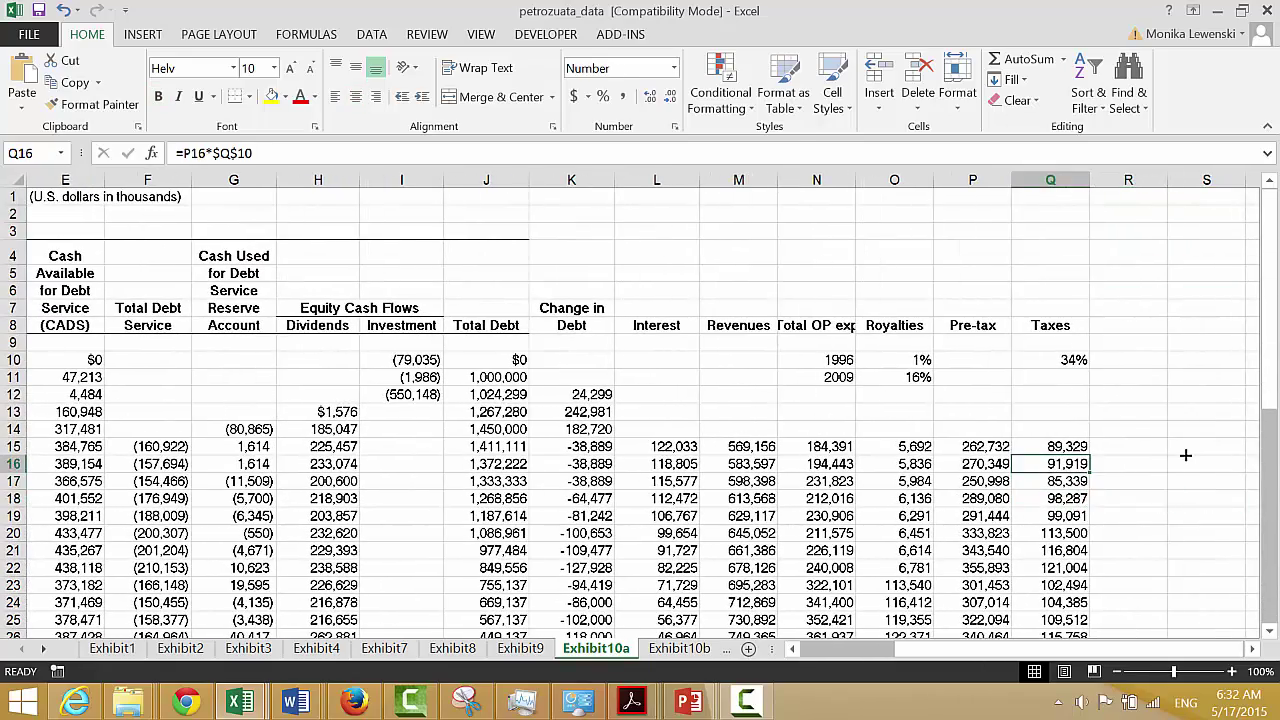
key("Up")
key("Up")
key("Up")
key("Up")
key("Up")
key("Up")
key("Up")
- Head the column beside Taxes 'Other' in R8 and 'O&M' in R9, centring O&M
key("Right")
key("Up")
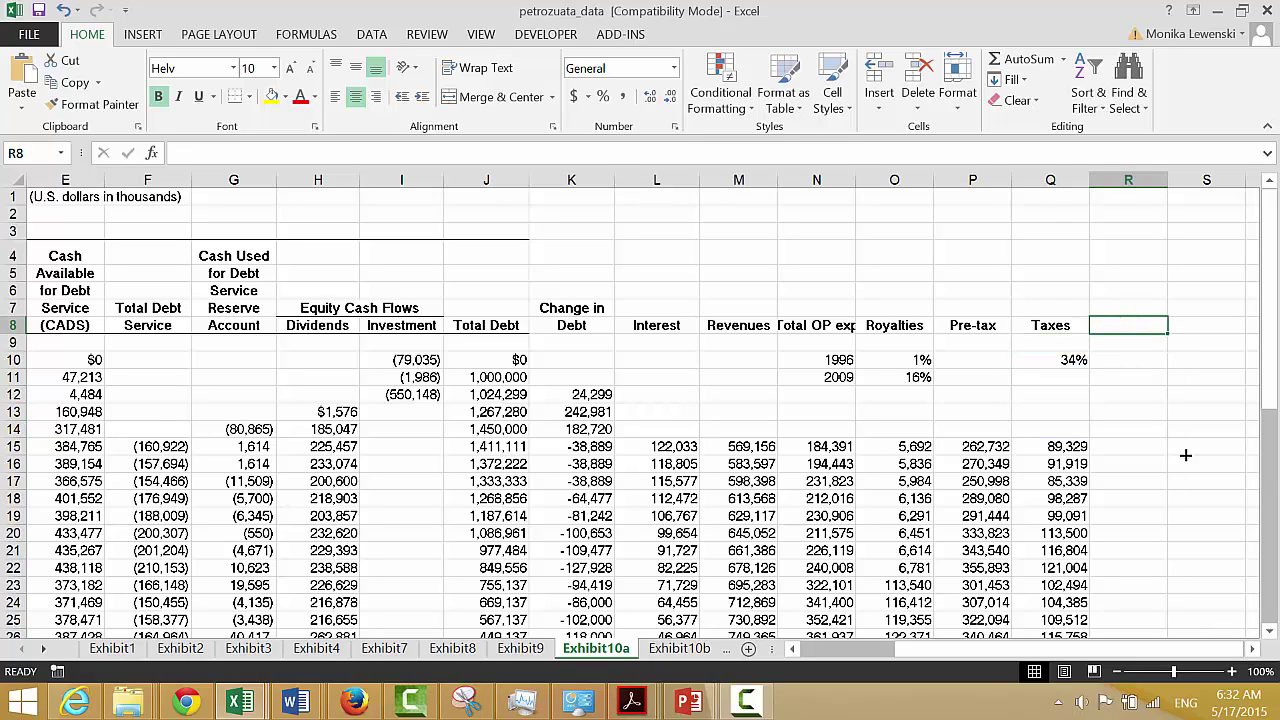
type("Other")
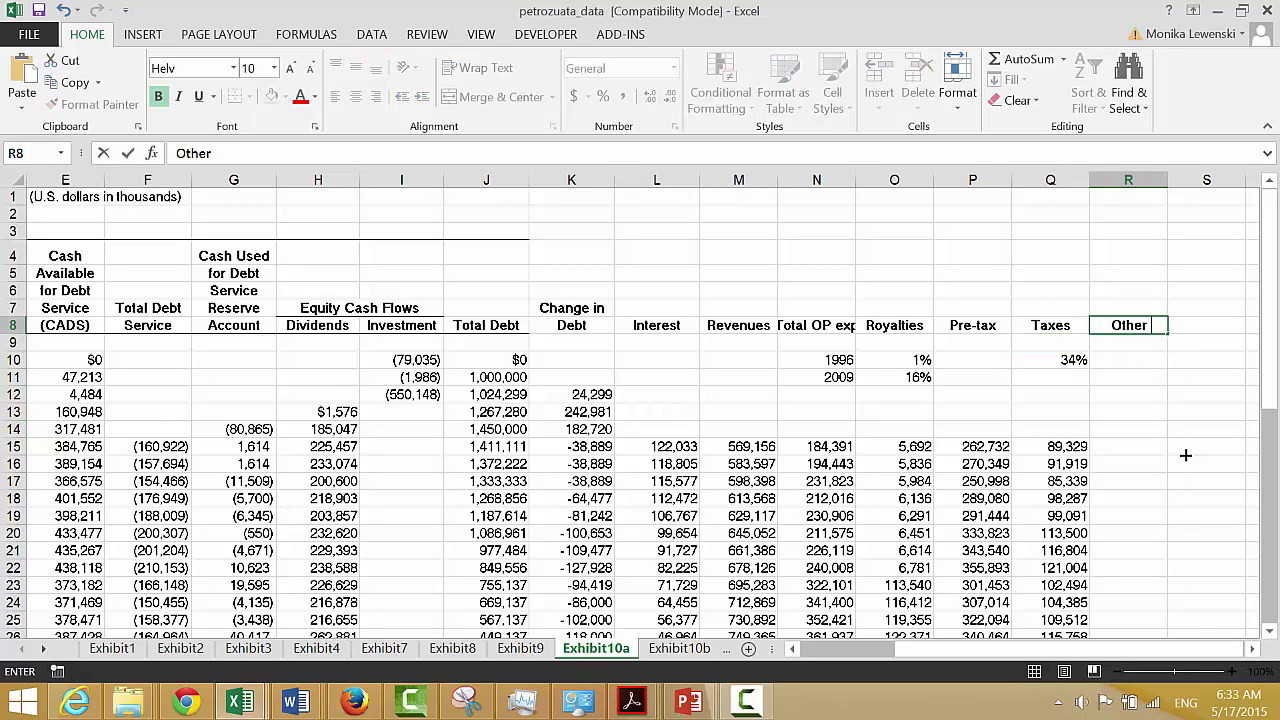
type(" O&")
key("Return")
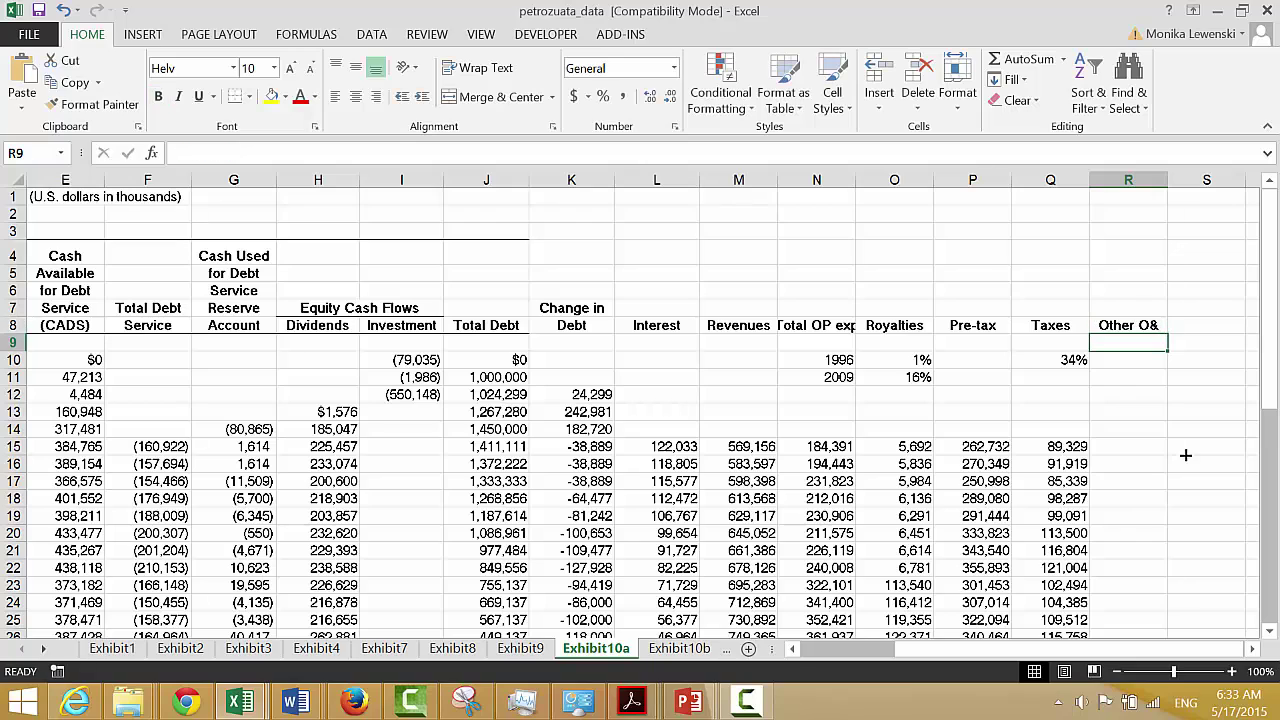
key("Up")
type("Oth")
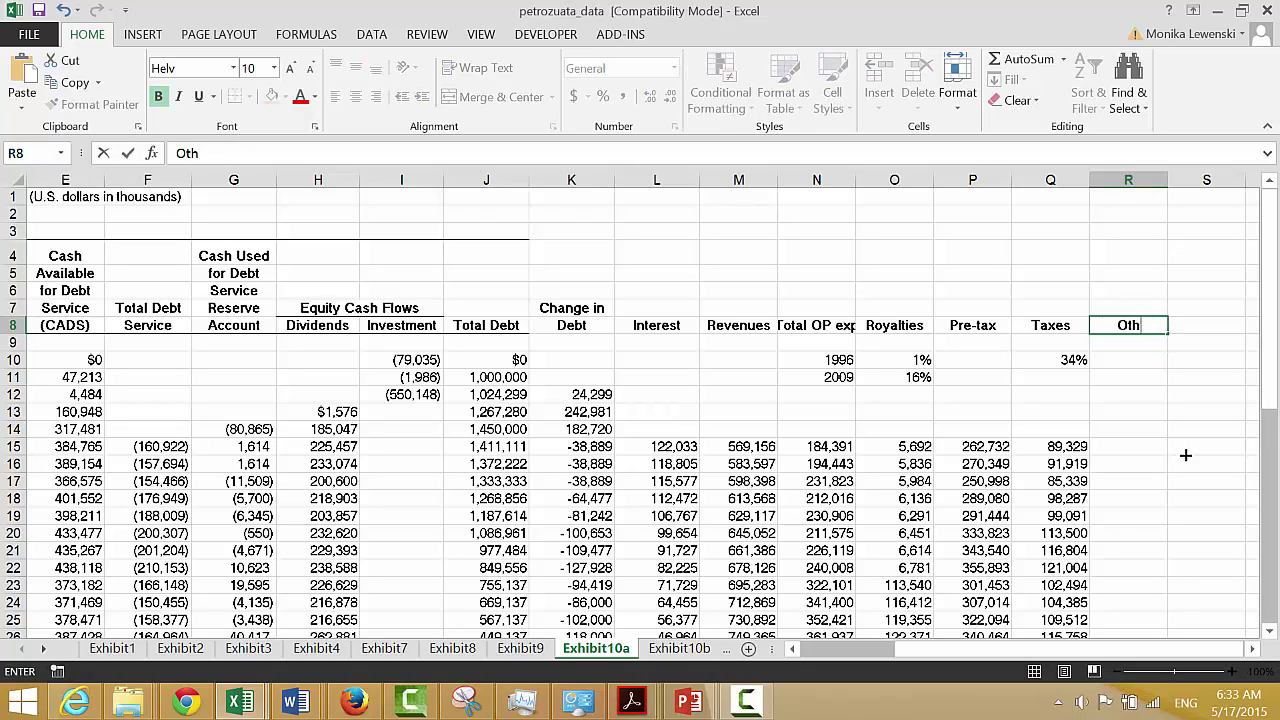
type("er")
key("Return")
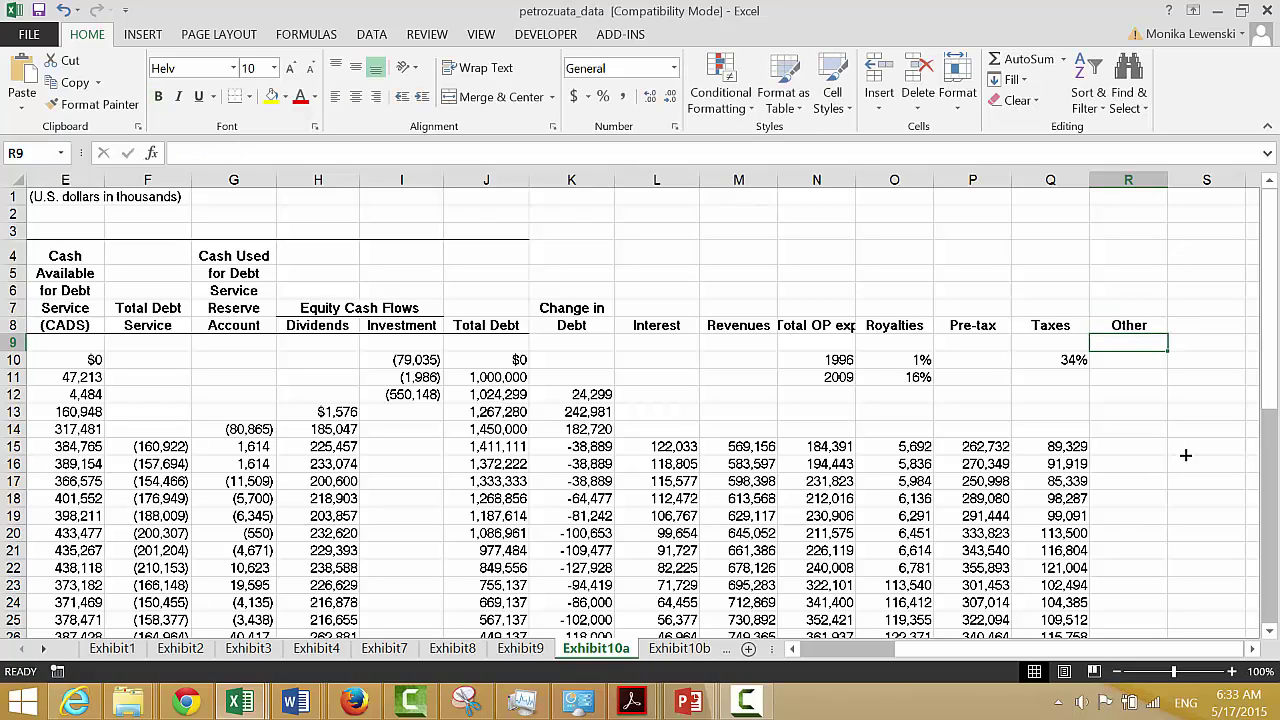
type("Other")
key("BackSpace")
key("BackSpace")
key("BackSpace")
key("BackSpace")
type("&M")
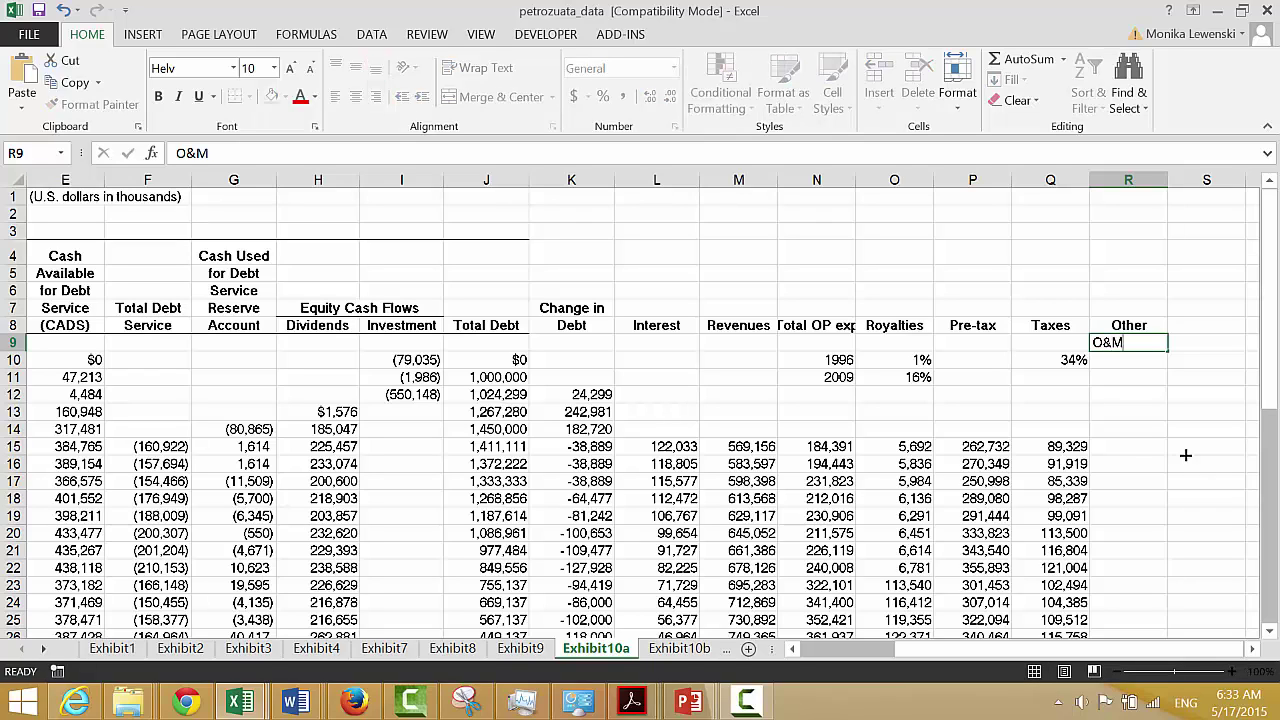
key("Return")
key("Up")
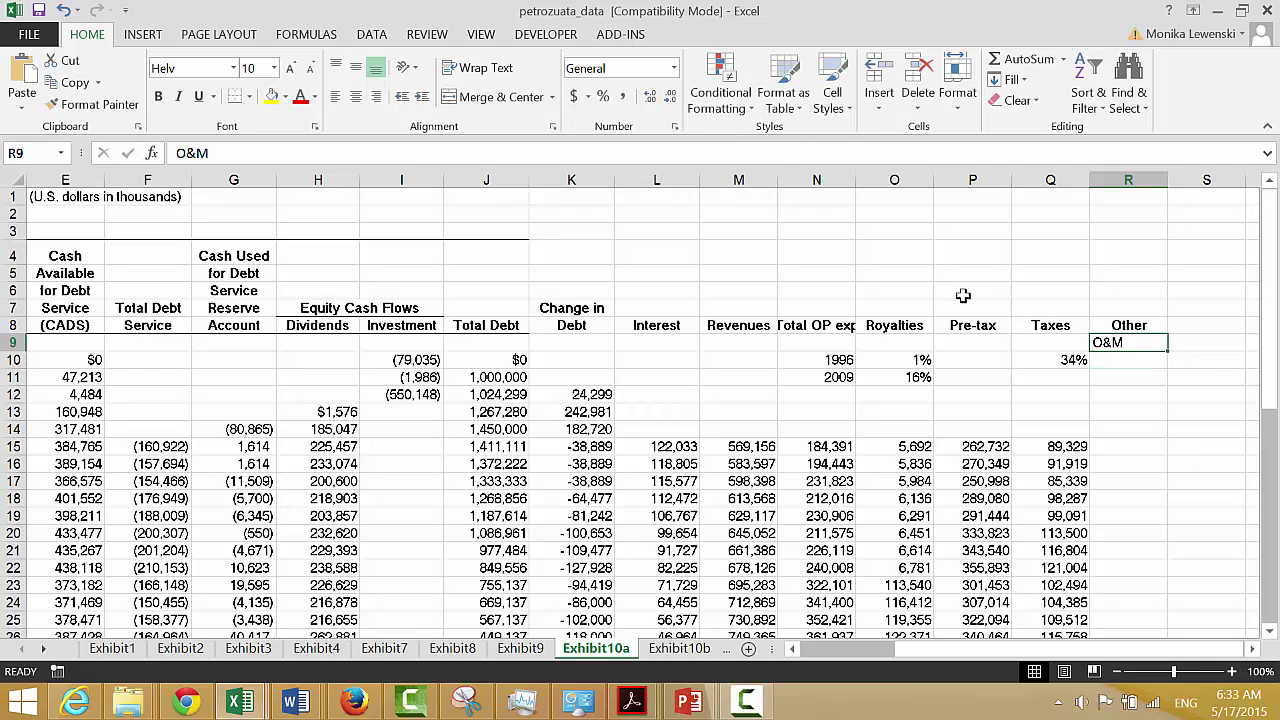
left_click(356, 97)
key("Down")
key("Down")
key("Down")
key("Down")
key("Down")
key("Down")
- Enter =N15-O15-Q15 in R15 for the 2001 Other O&M value
type("=")
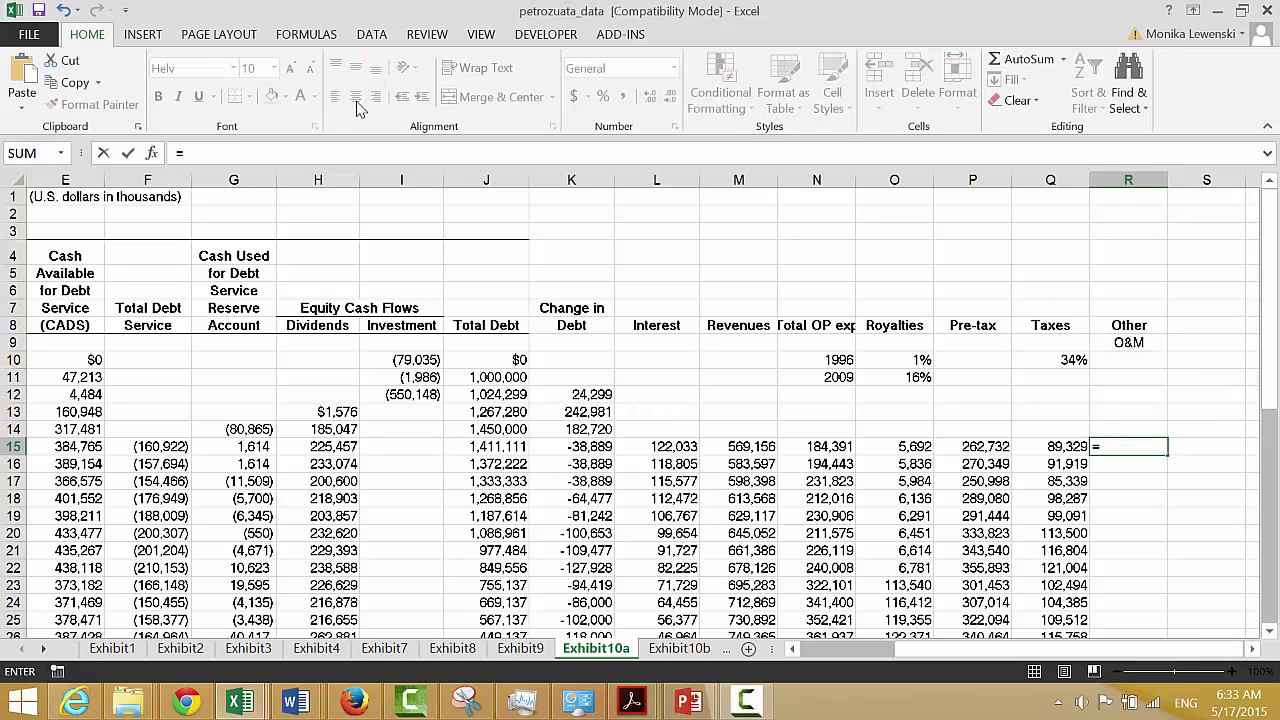
key("Left")
key("Left")
key("Left")
key("Left")
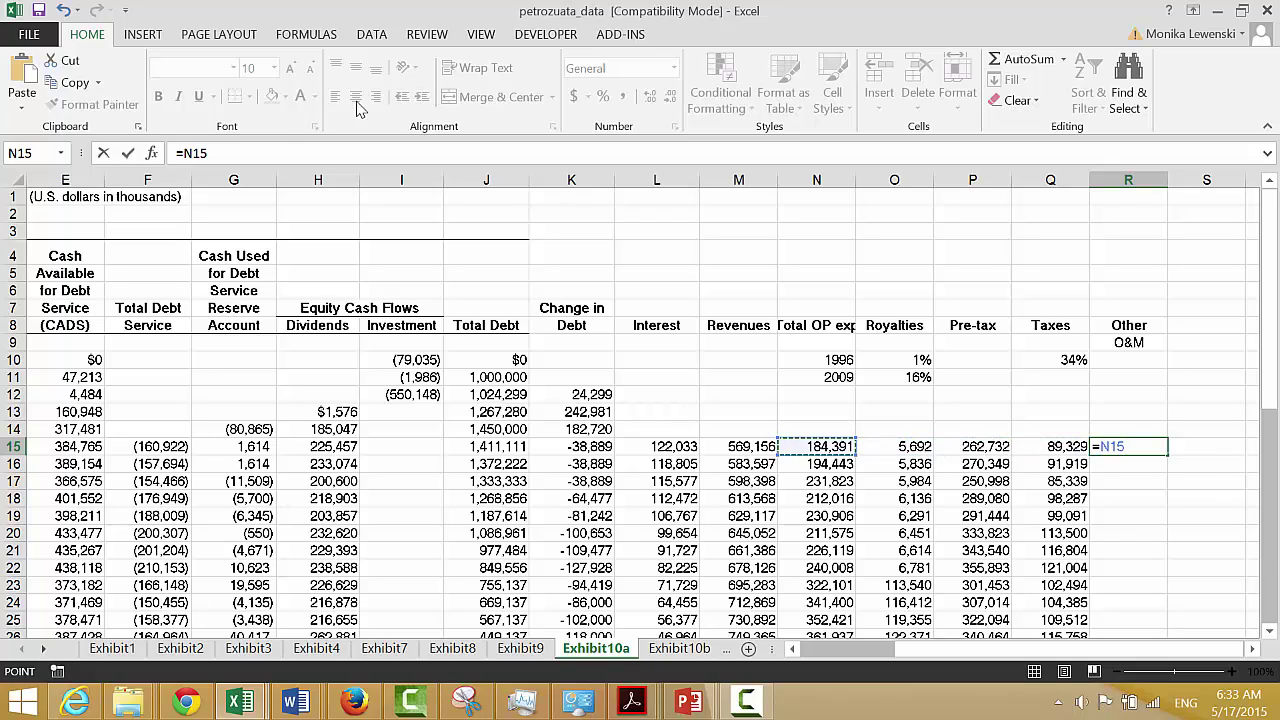
type("-")
key("Left")
key("Left")
key("Left")
type("-")
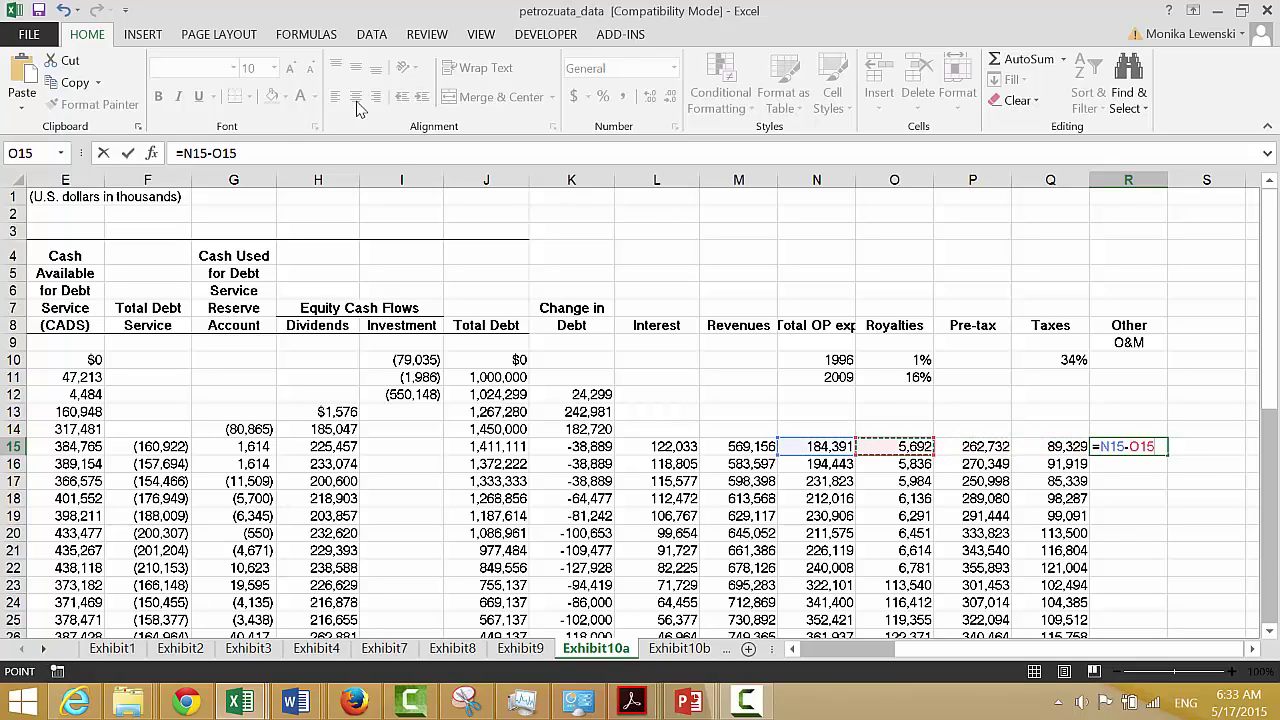
key("Left")
key("ctrl+Return")
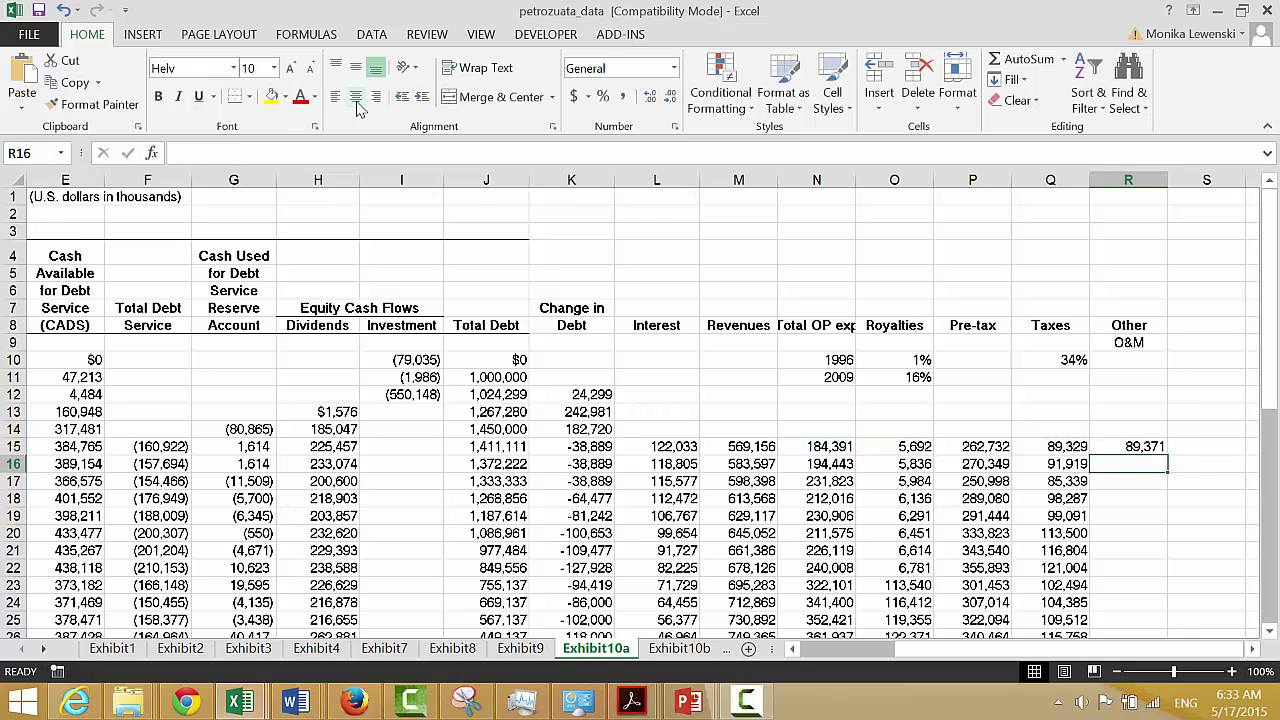
- Fill the Other O&M formula down column R and review values to the final 358,960
double_click(1166, 453)
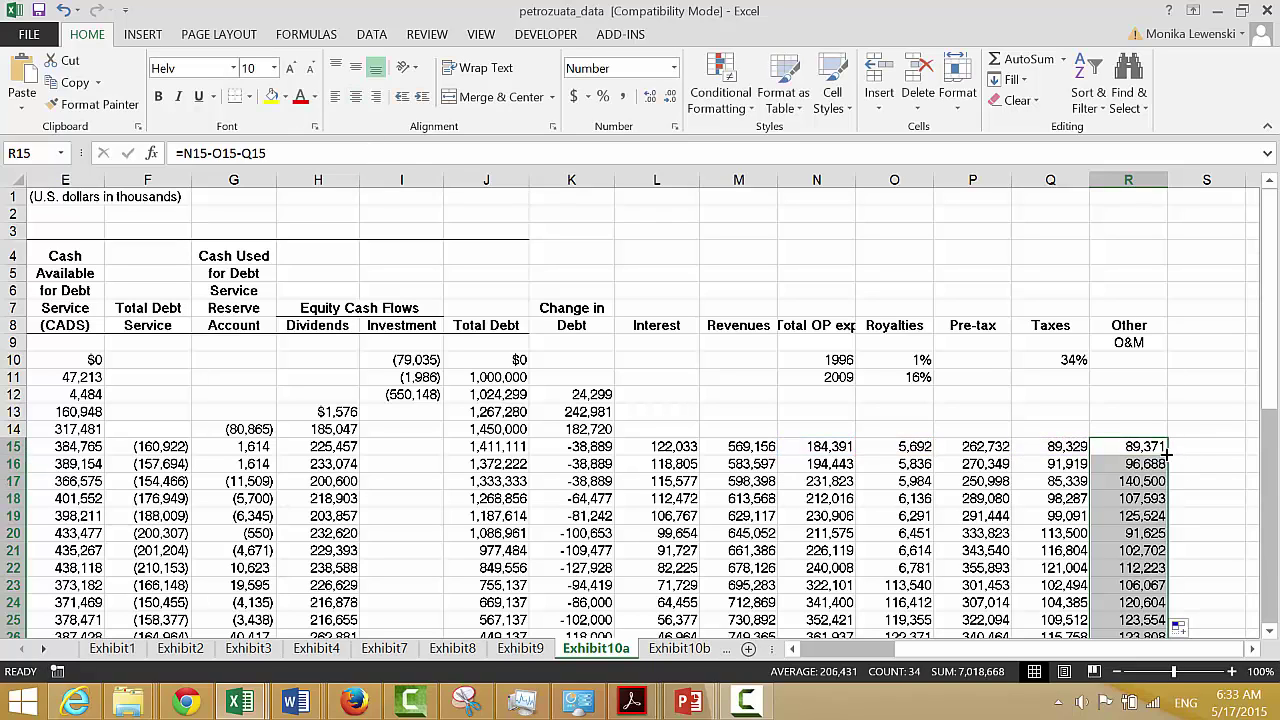
key("Down")
key("Down")
key("Down")
key("Down")
key("Down")
key("Down")
key("Down")
key("Down")
key("Down")
key("Down")
key("Down")
key("Down")
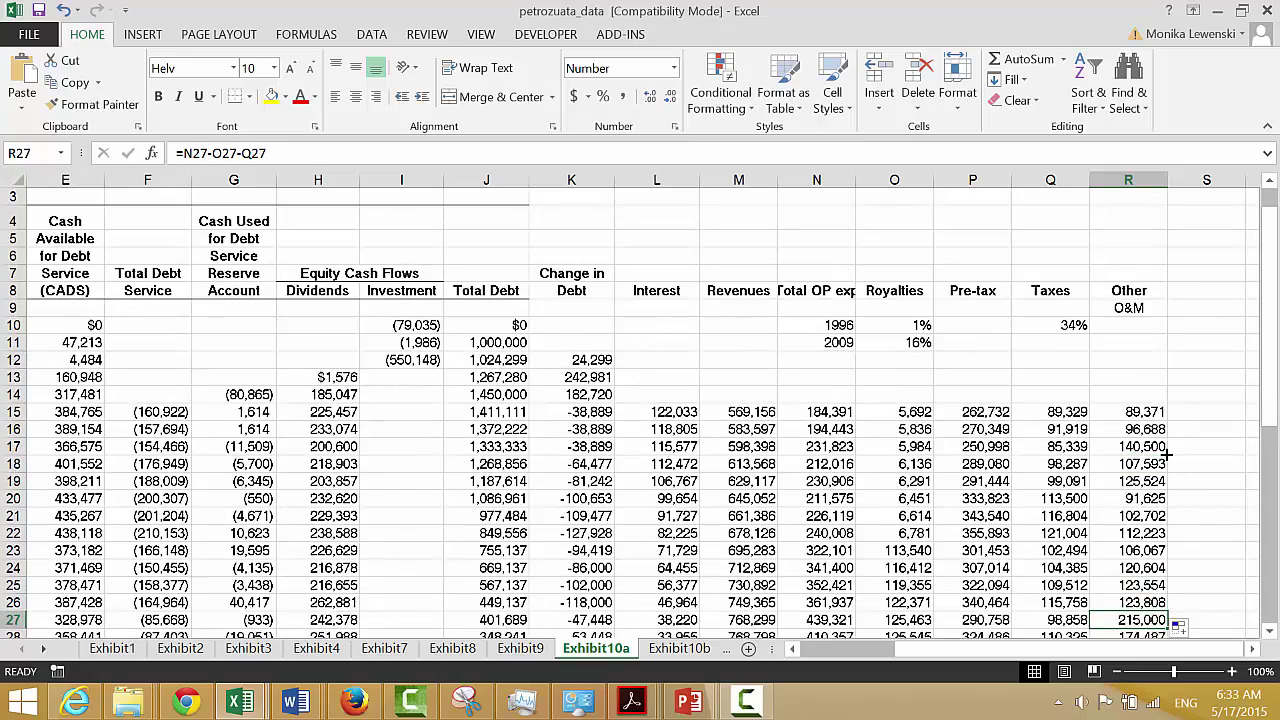
key("Down")
key("Down")
key("Down")
key("Down")
key("Down")
key("Down")
key("Down")
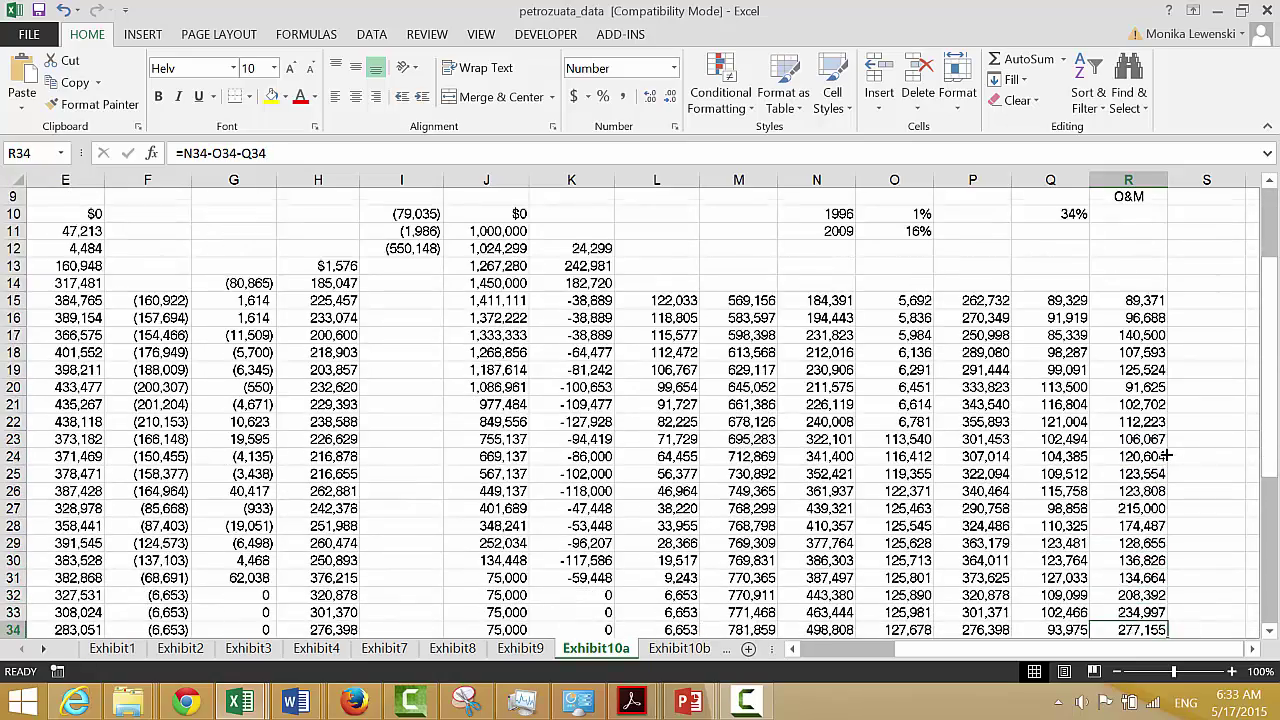
key("Down")
key("Down")
key("Down")
key("Down")
key("Down")
key("Down")
key("Down")
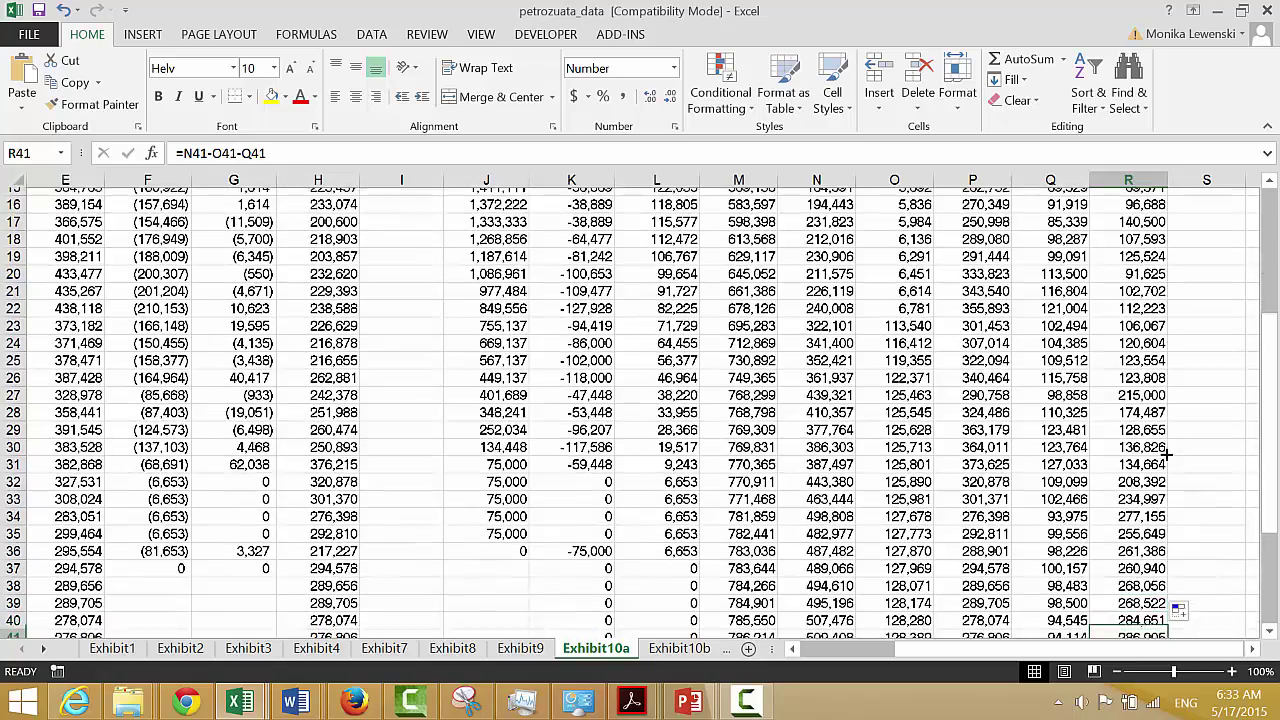
key("Down")
key("Up")
key("Up")
key("Up")
key("Up")
key("Up")
key("Up")
key("Up")
key("Up")
key("Up")
key("Up")
key("Up")
key("Up")
key("Up")
key("Up")
key("Up")
key("Up")
key("Up")
key("Up")
key("Up")
key("Up")
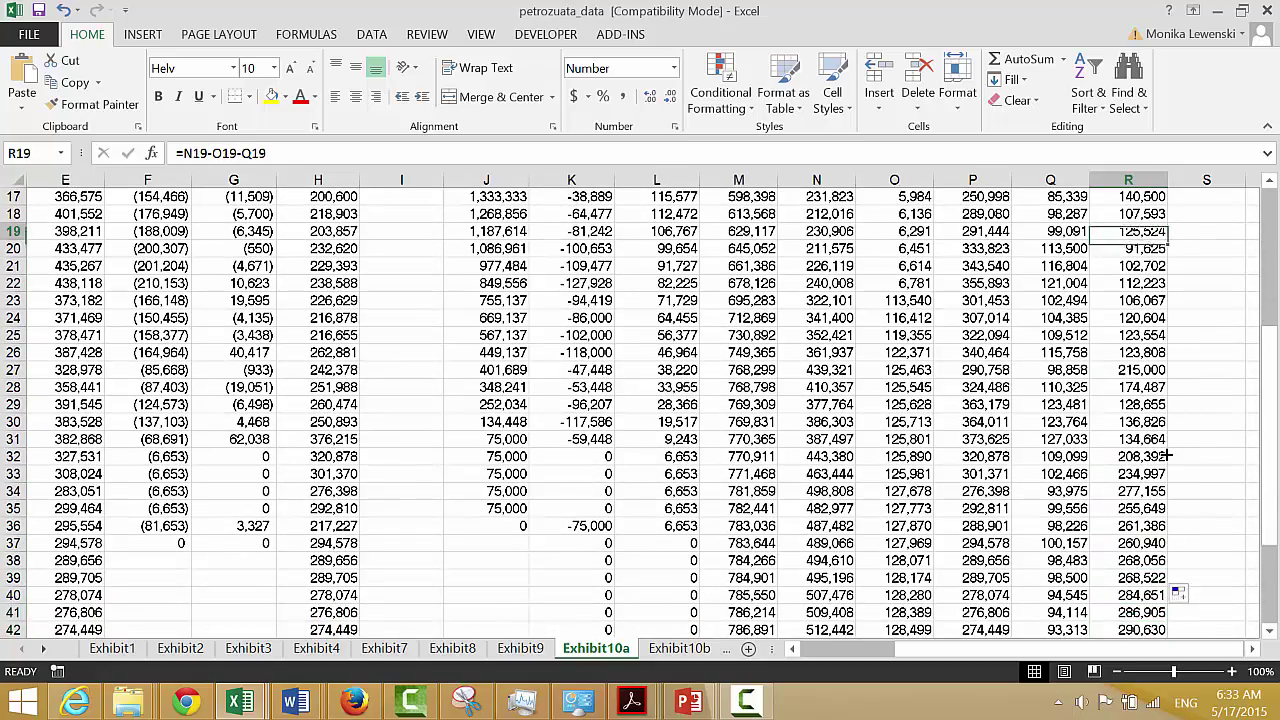
key("Down")
key("Down")
key("Down")
key("Down")
key("Down")
key("Down")
key("Down")
key("Down")
key("Down")
key("Down")
key("Down")
key("Down")
key("Down")
key("Down")
key("Down")
key("Down")
key("Down")
key("Down")
key("Down")
key("Down")
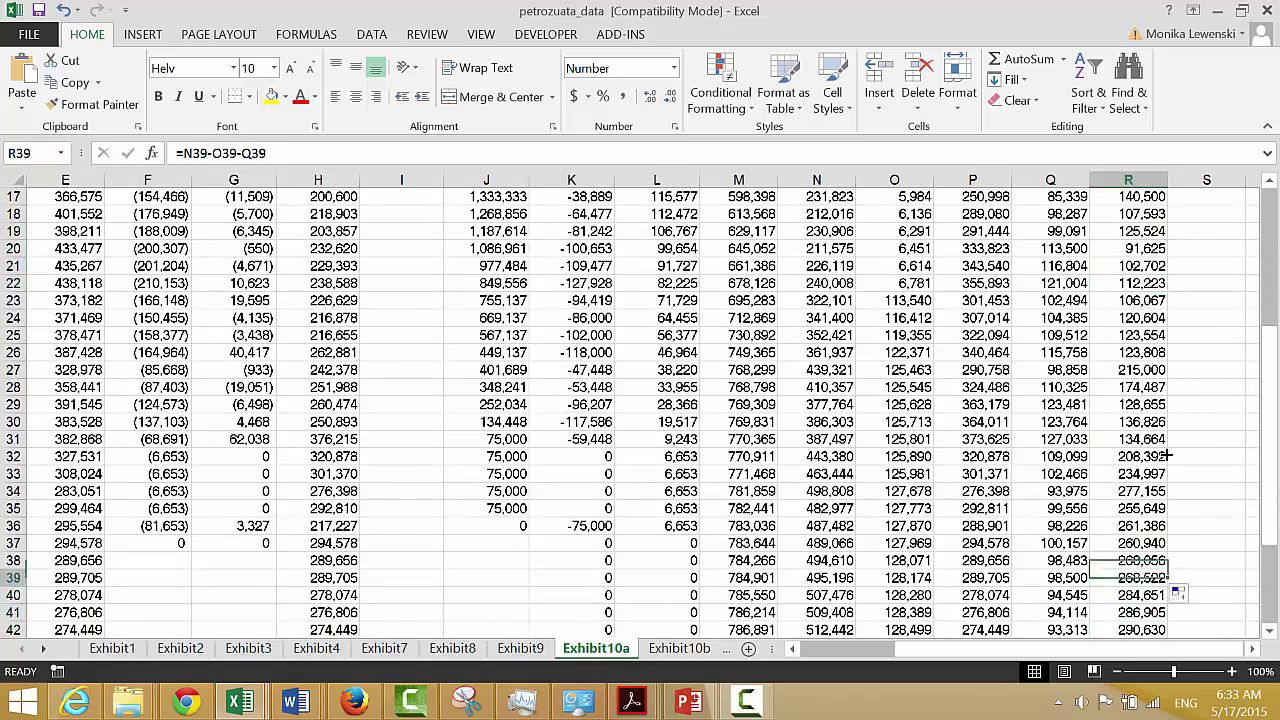
key("Down")
key("Down")
key("Down")
key("Down")
key("Down")
key("Down")
key("Down")
key("Down")
key("Down")
key("Down")
key("Down")
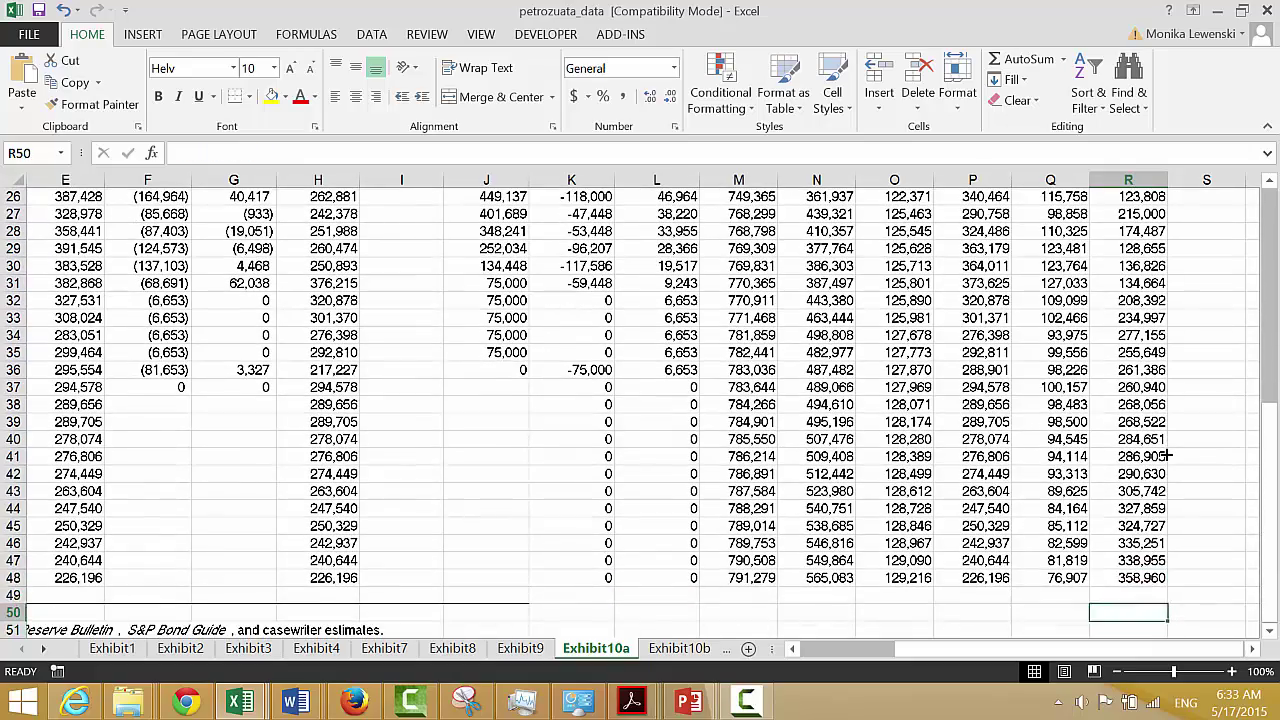
key("Up")
key("Up")
key("Up")
key("Up")
key("Up")
key("Up")
key("Up")
key("Up")
key("Up")
key("Up")
key("Up")
key("Up")
key("Up")
key("Up")
key("Up")
key("Up")
key("Up")
key("Up")
key("Up")
key("Up")
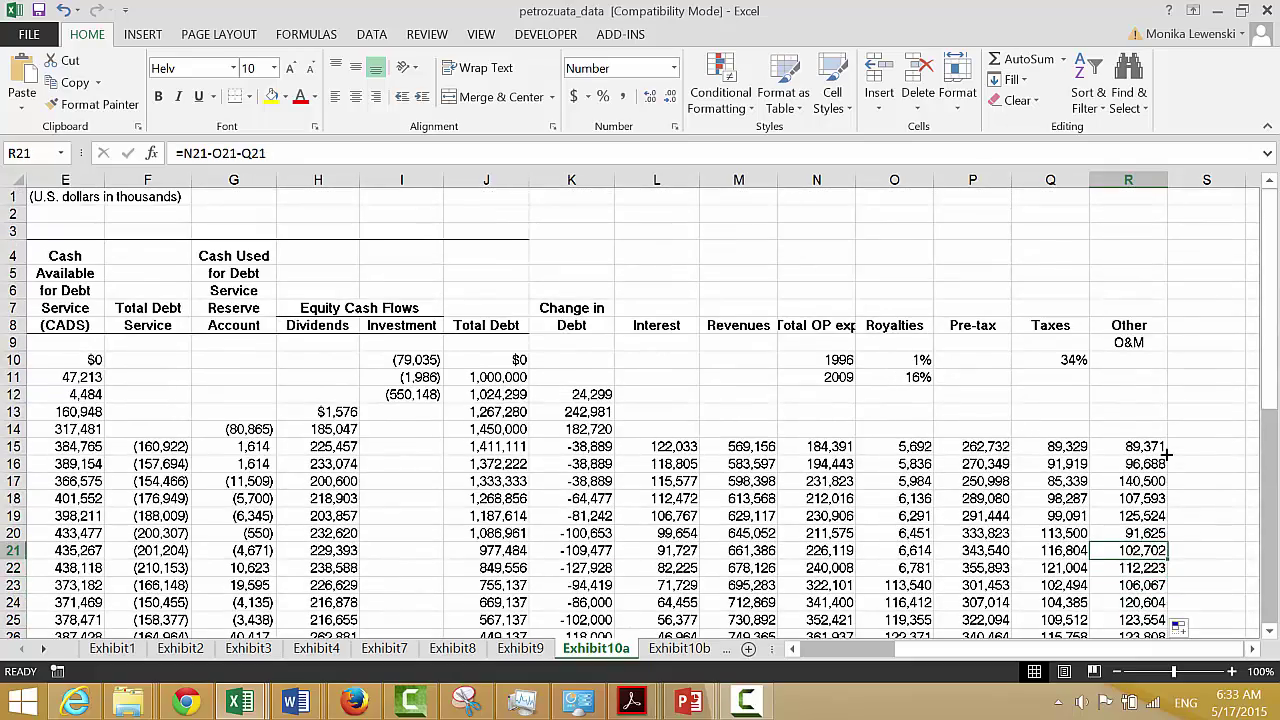
- Review the row 21 Revenues formula and the B21 crude price
key("Right")
key("Right")
key("Left")
key("Left")
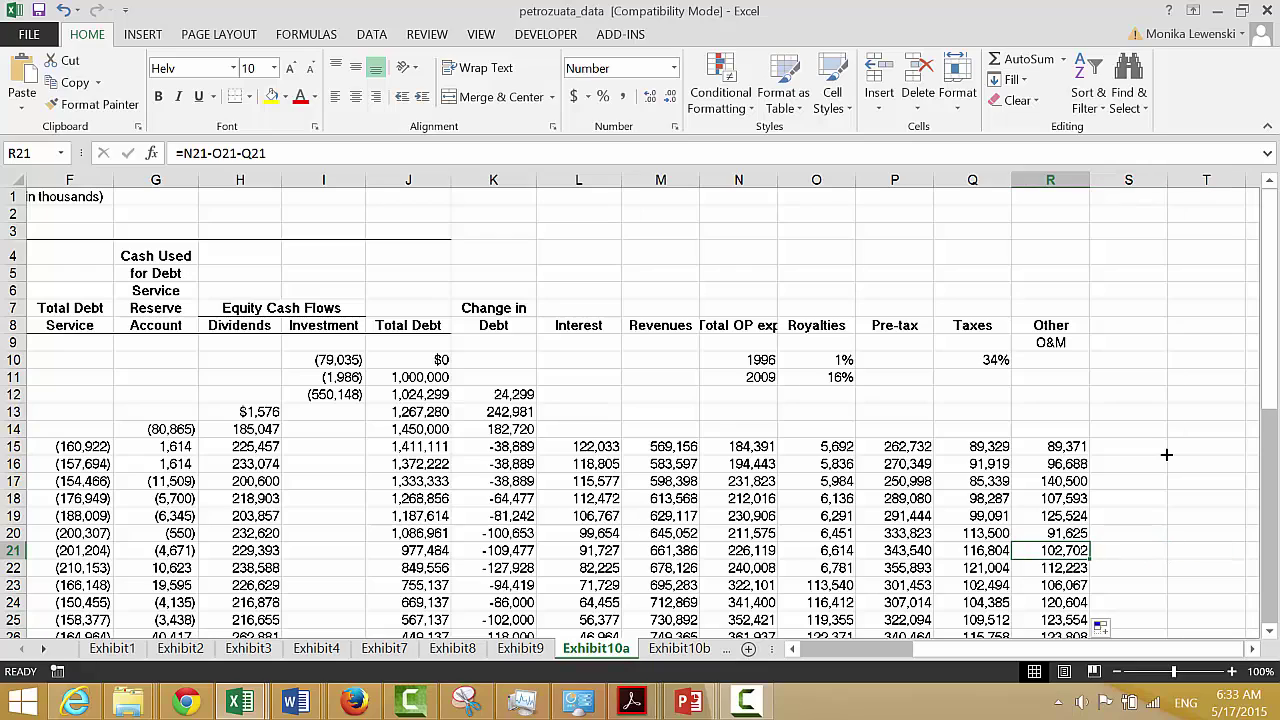
key("Left")
key("Left")
key("Left")
key("Left")
key("Left")
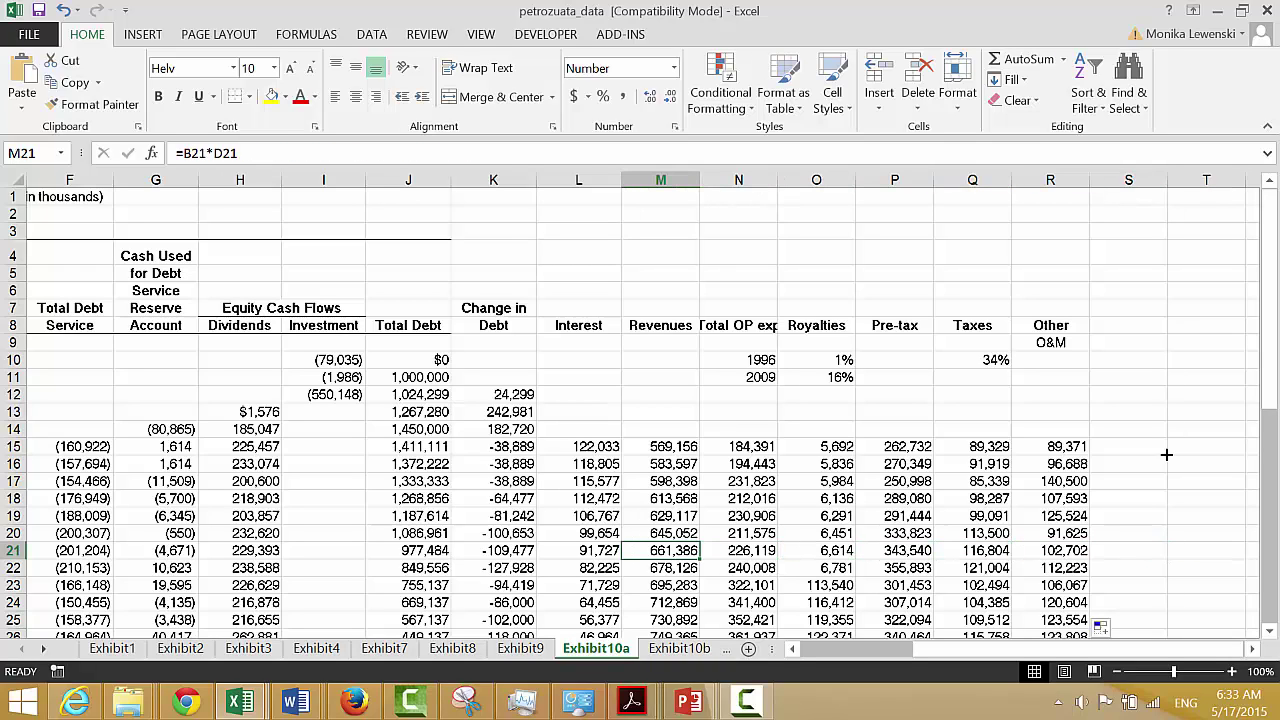
key("Left")
key("Left")
key("Left")
key("Left")
key("Left")
key("Left")
key("Left")
key("Left")
key("Left")
key("Left")
key("Left")
key("Left")
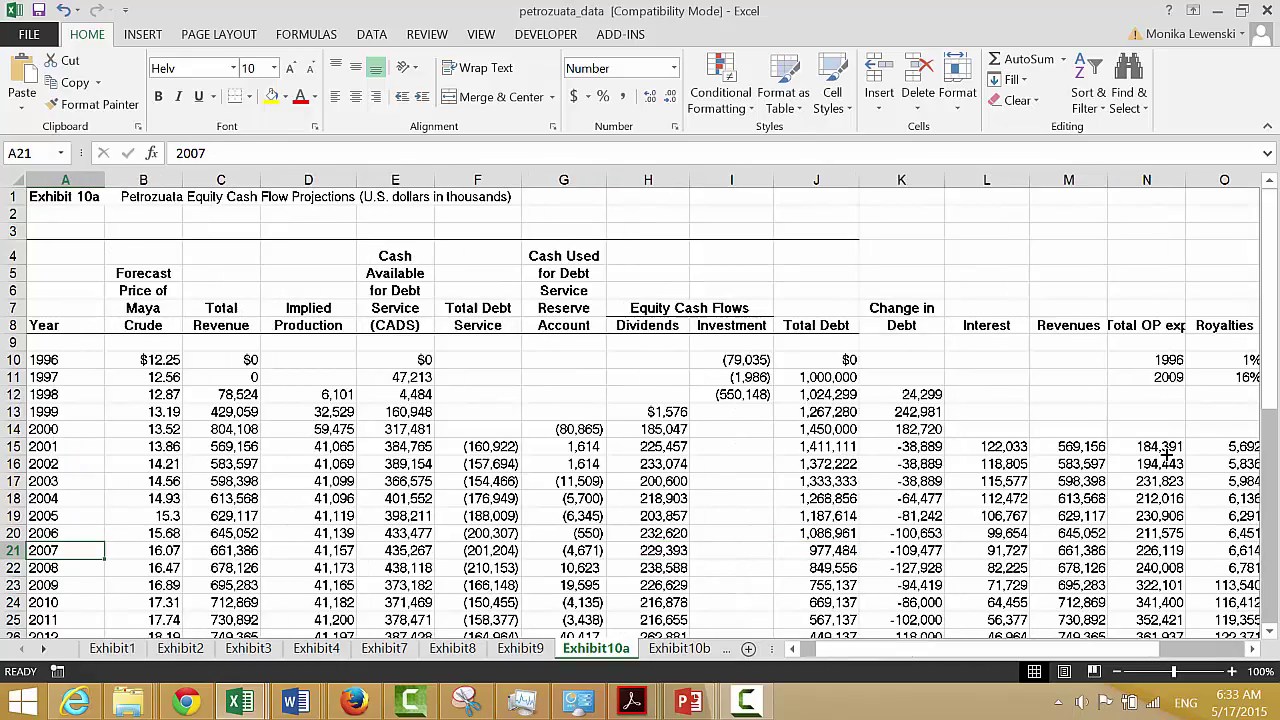
key("Right")
- Check the Taxes and Total OP exp formulas, then insert an empty column N before Total OP exp
key("Right")
key("Right")
key("Right")
key("Right")
key("Right")
key("Right")
key("Right")
key("Right")
key("Right")
key("Right")
key("Right")
key("Right")
key("Right")
key("Right")
key("Right")
key("Right")
key("Right")
key("Right")
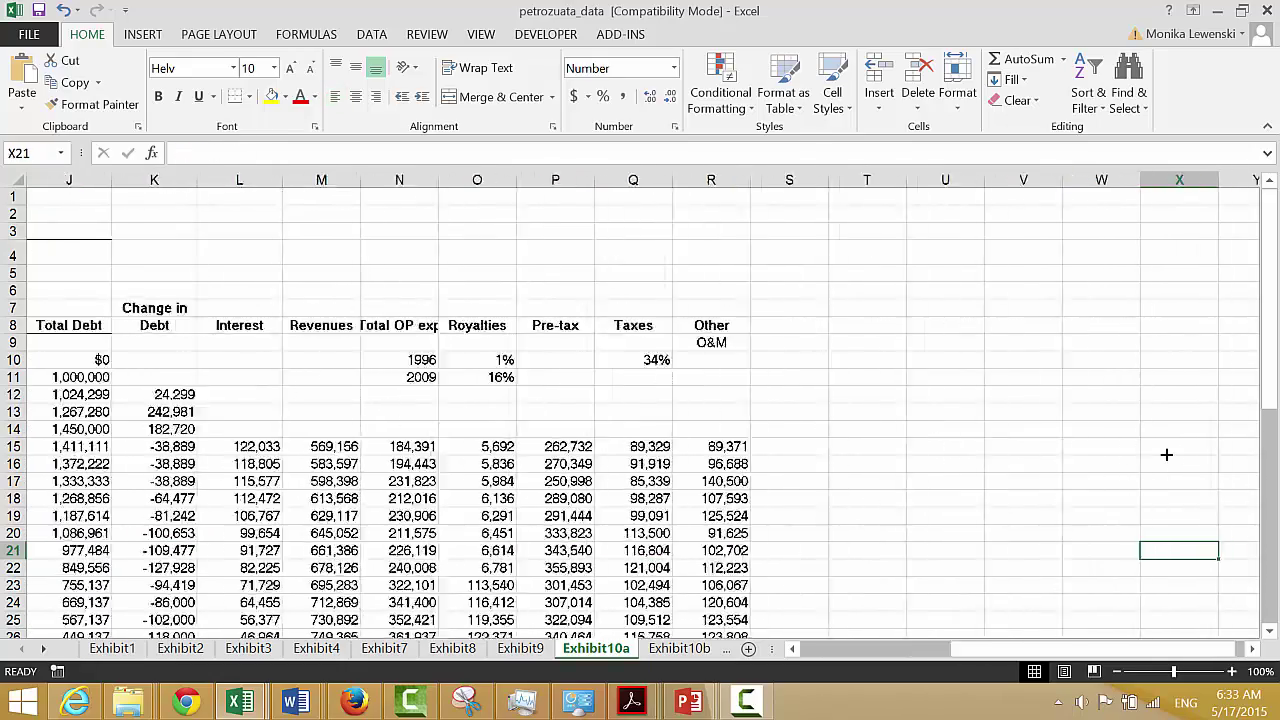
key("Left")
key("Left")
key("Left")
key("Left")
key("Left")
key("Left")
key("Left")
key("Left")
key("Left")
key("Left")
key("Left")
key("Left")
key("Right")
key("Right")
key("Right")
key("Right")
key("Right")
key("Right")
key("Right")
key("Right")
key("Right")
key("Right")
key("Right")
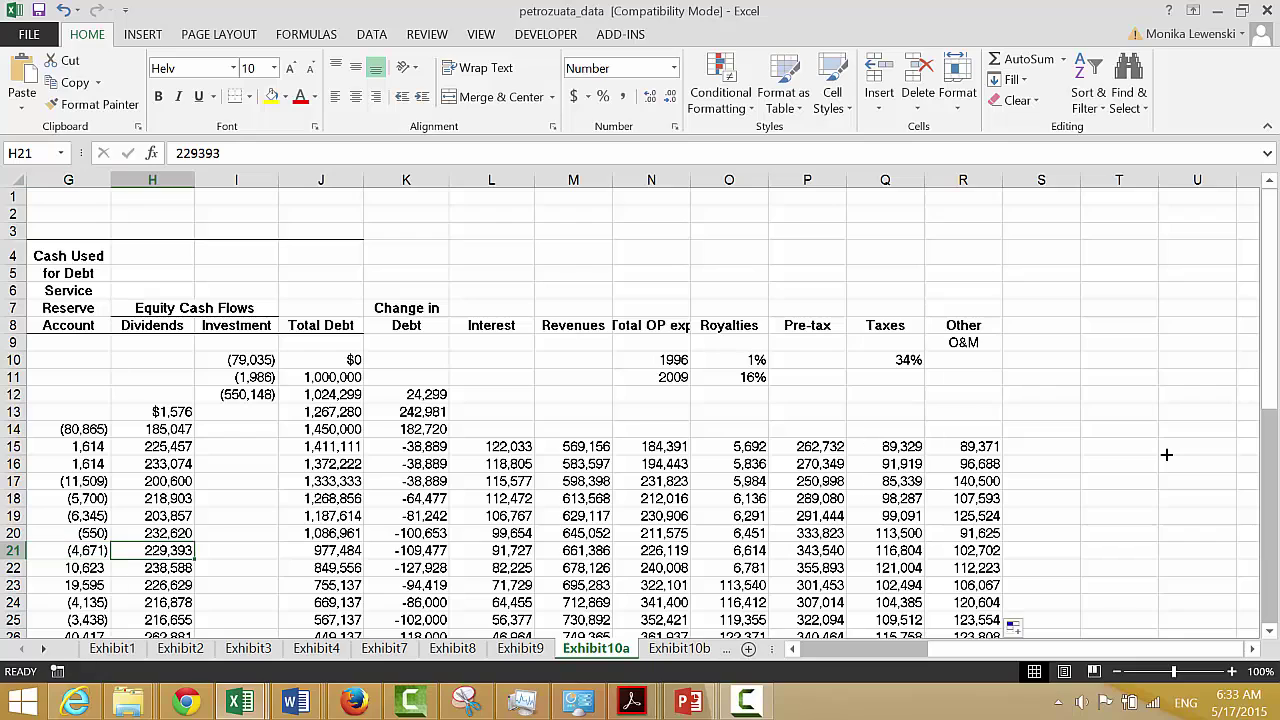
key("Right")
key("Right")
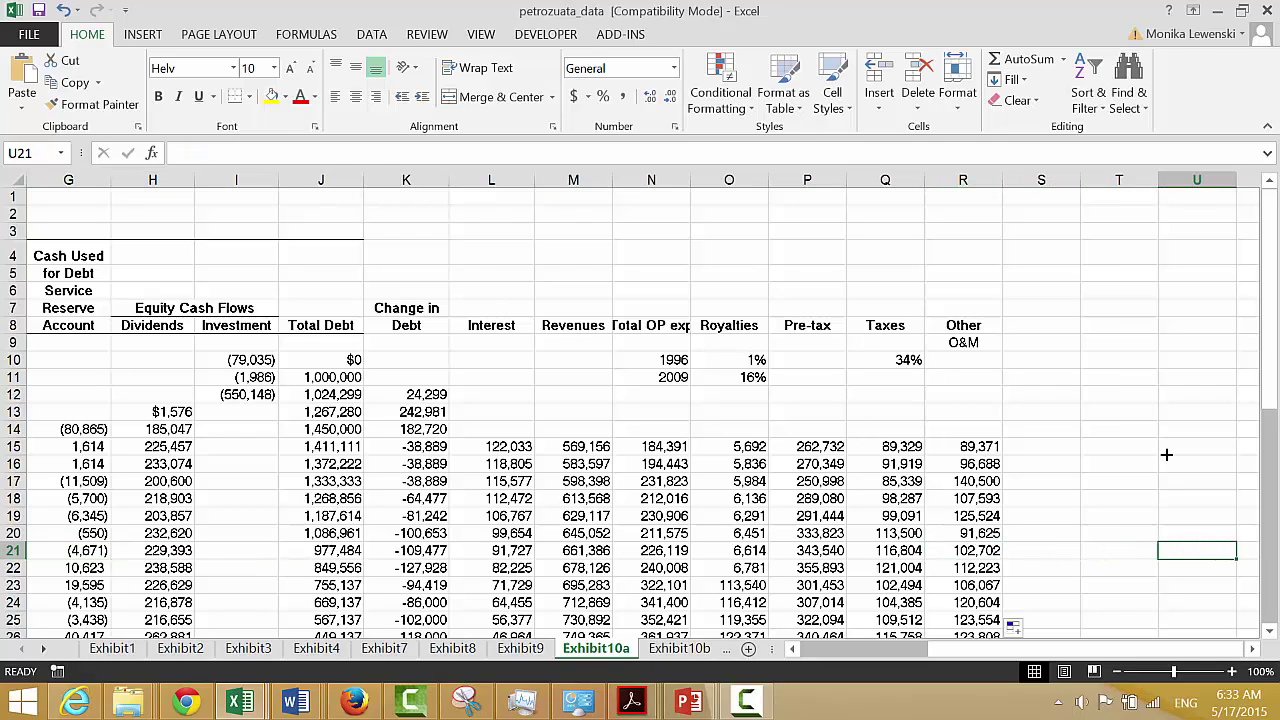
key("Left")
key("Left")
key("Left")
key("Left")
key("Left")
key("Left")
key("Left")
key("Left")
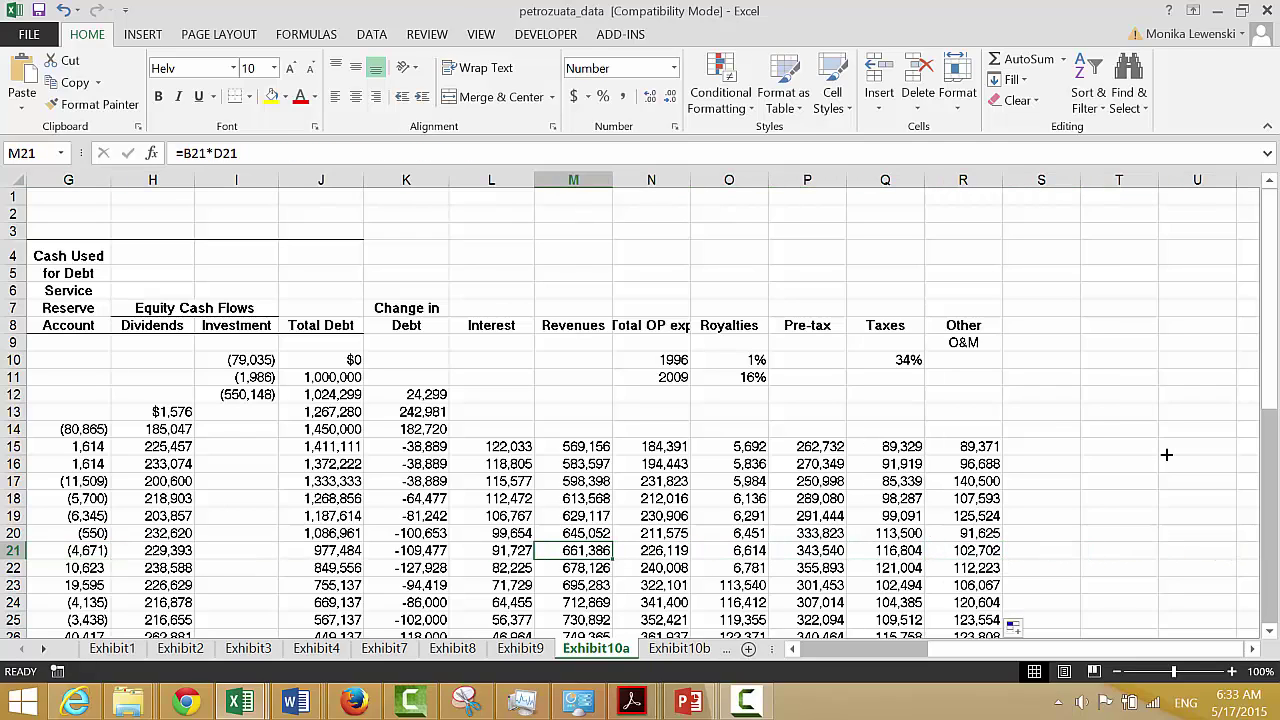
key("Right")
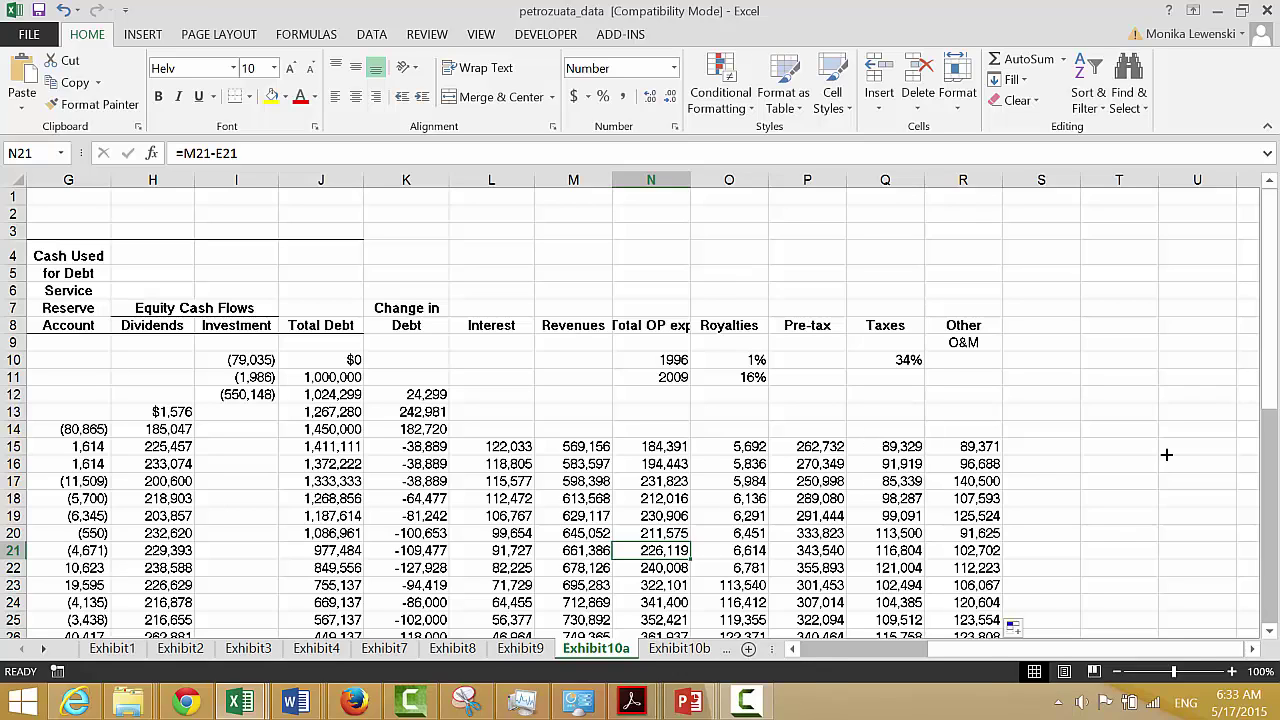
key("ctrl+space")
key("ctrl+shift+plus")
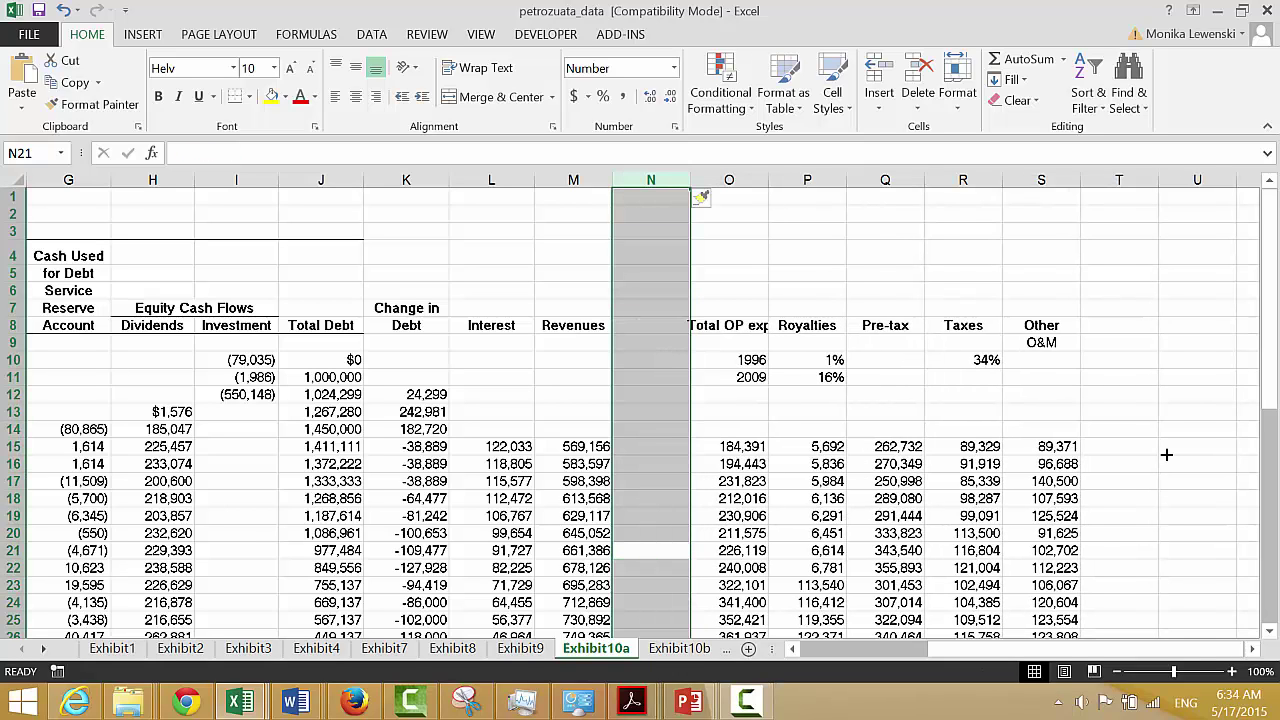
- Cut the Other O&M column from S and paste it into empty column N beside Revenues
left_click(1056, 176)
key("ctrl+x")
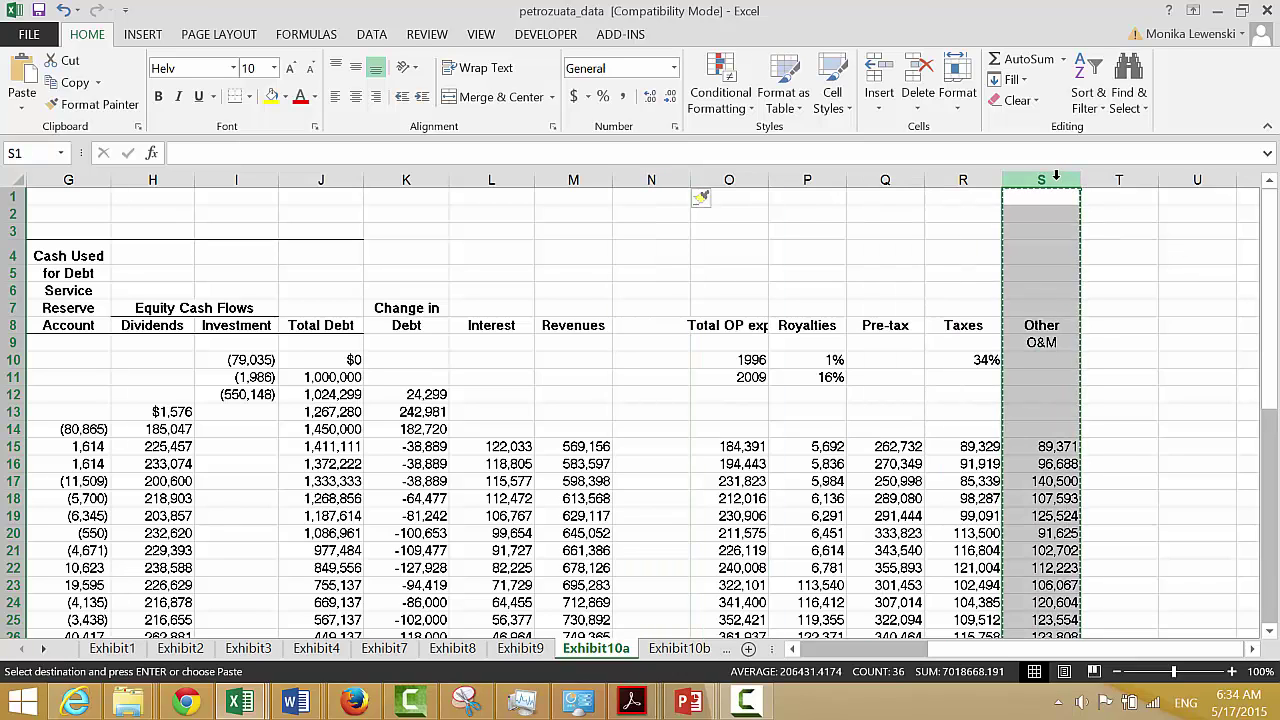
key("Left")
key("Left")
key("Left")
key("Left")
key("Left")
key("ctrl+v")
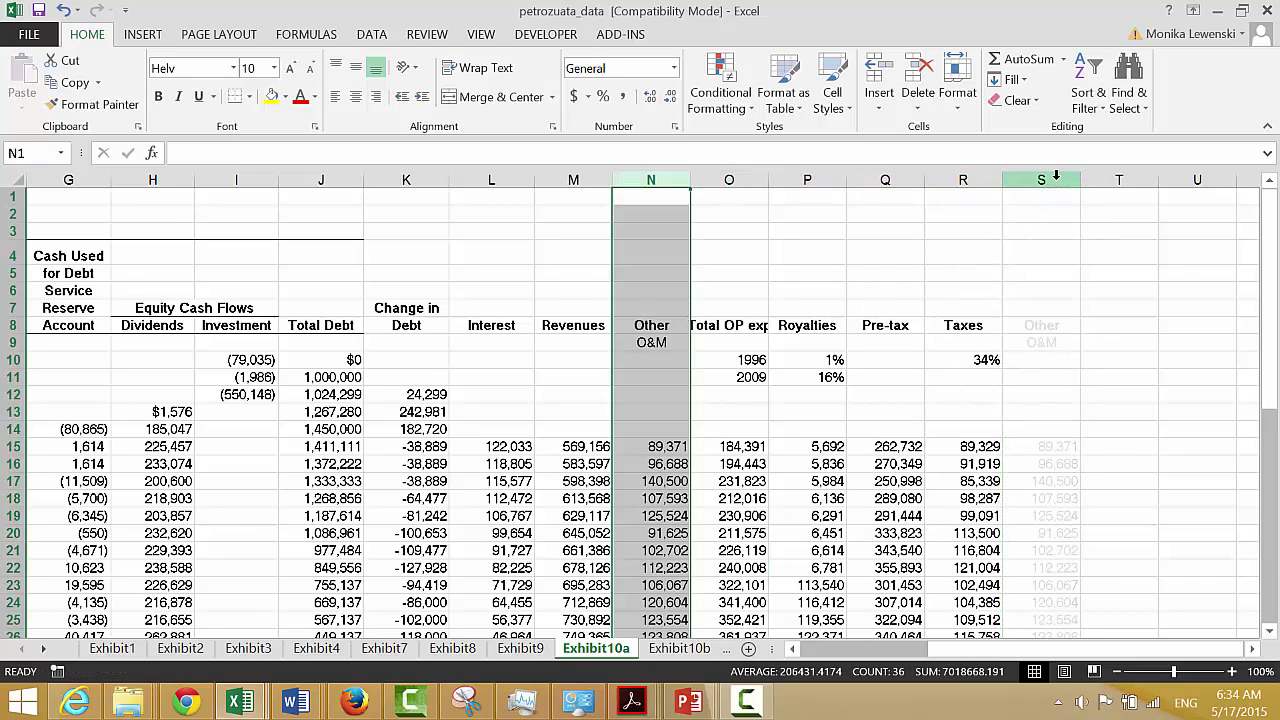
key("Right")
key("Down")
key("Down")
key("Down")
key("Down")
key("Down")
key("Down")
key("Down")
key("Down")
key("Down")
key("Down")
key("Down")
key("Down")
key("Down")
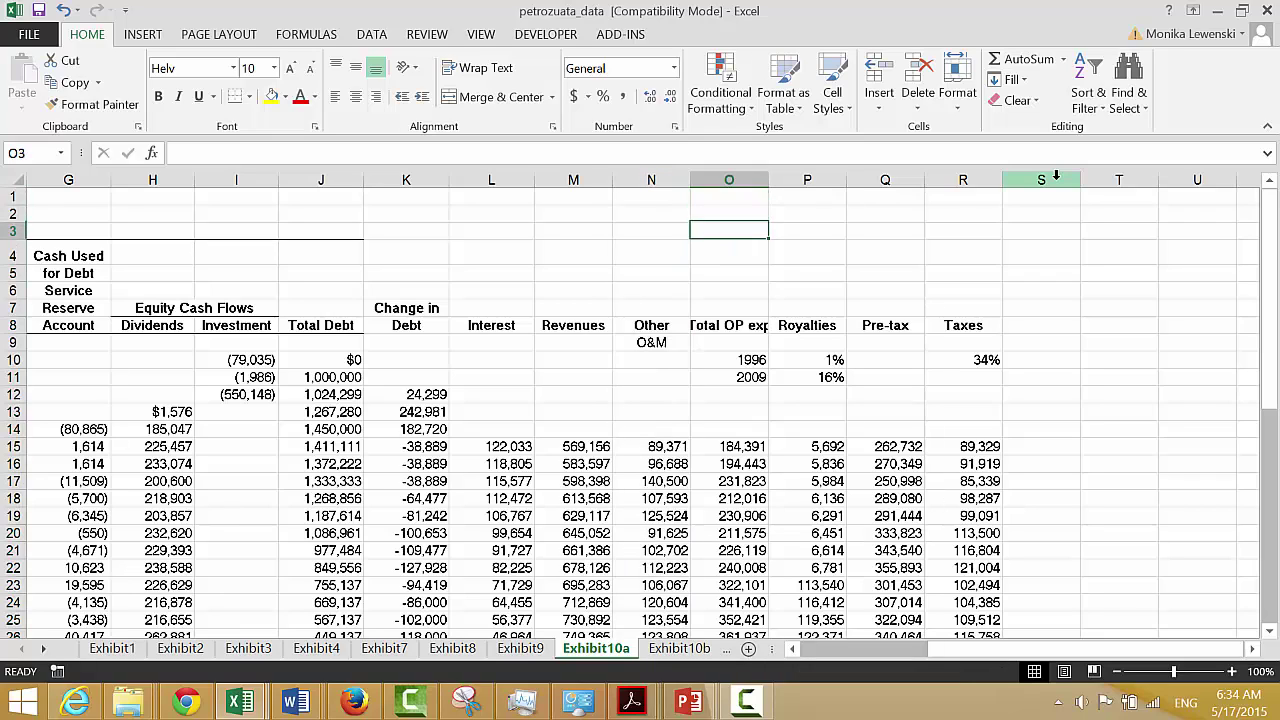
key("Down")
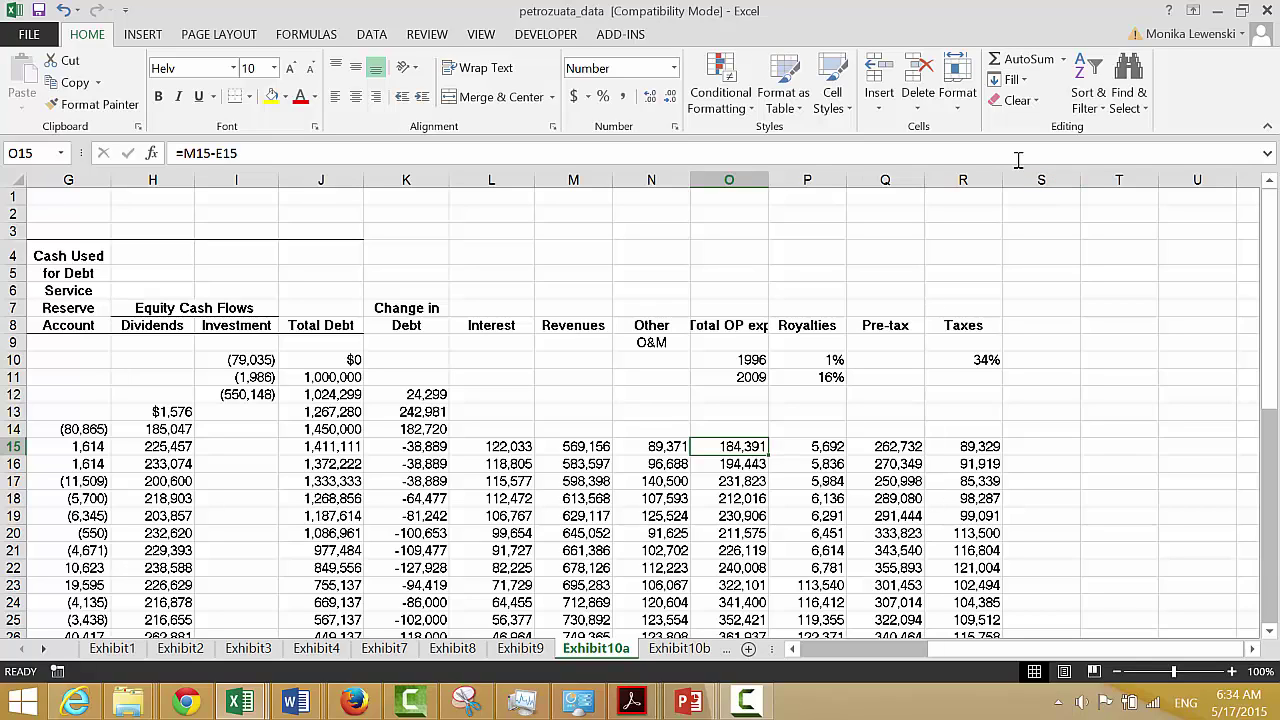
- Move the Total OP exp column into a new column just ahead of Interest
left_click(736, 172)
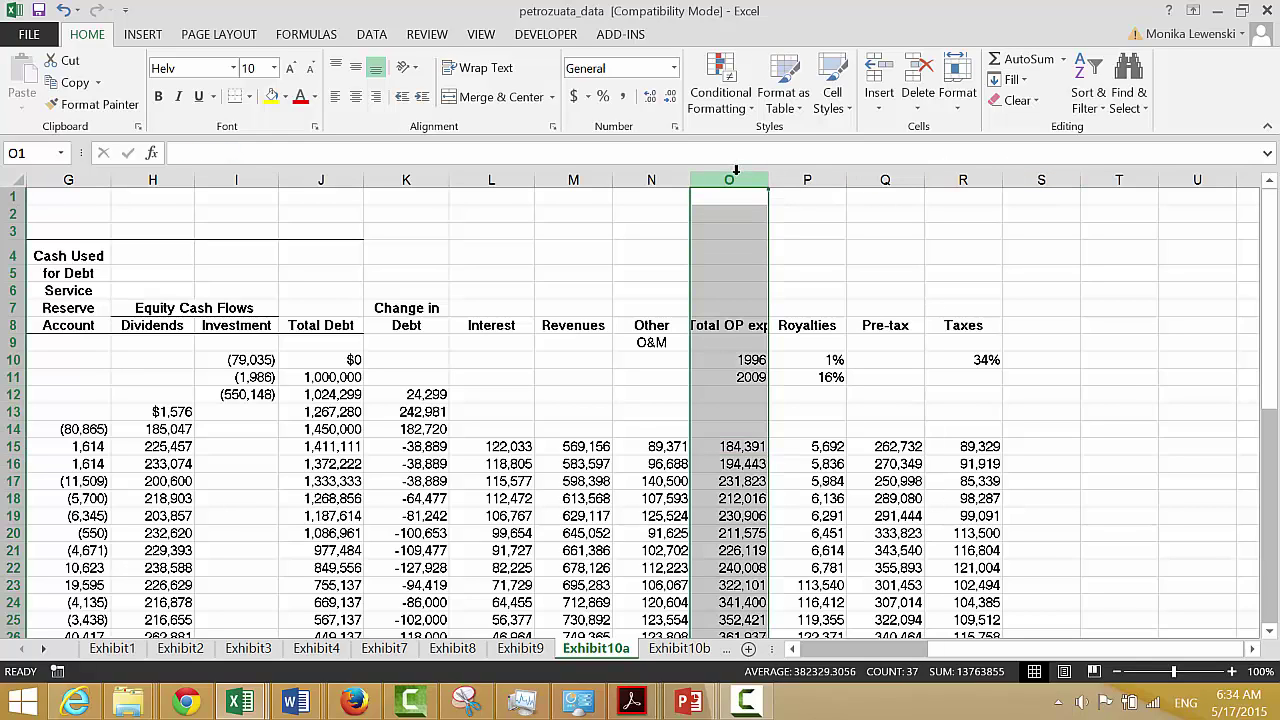
key("Left")
key("Left")
key("Left")
key("ctrl+space")
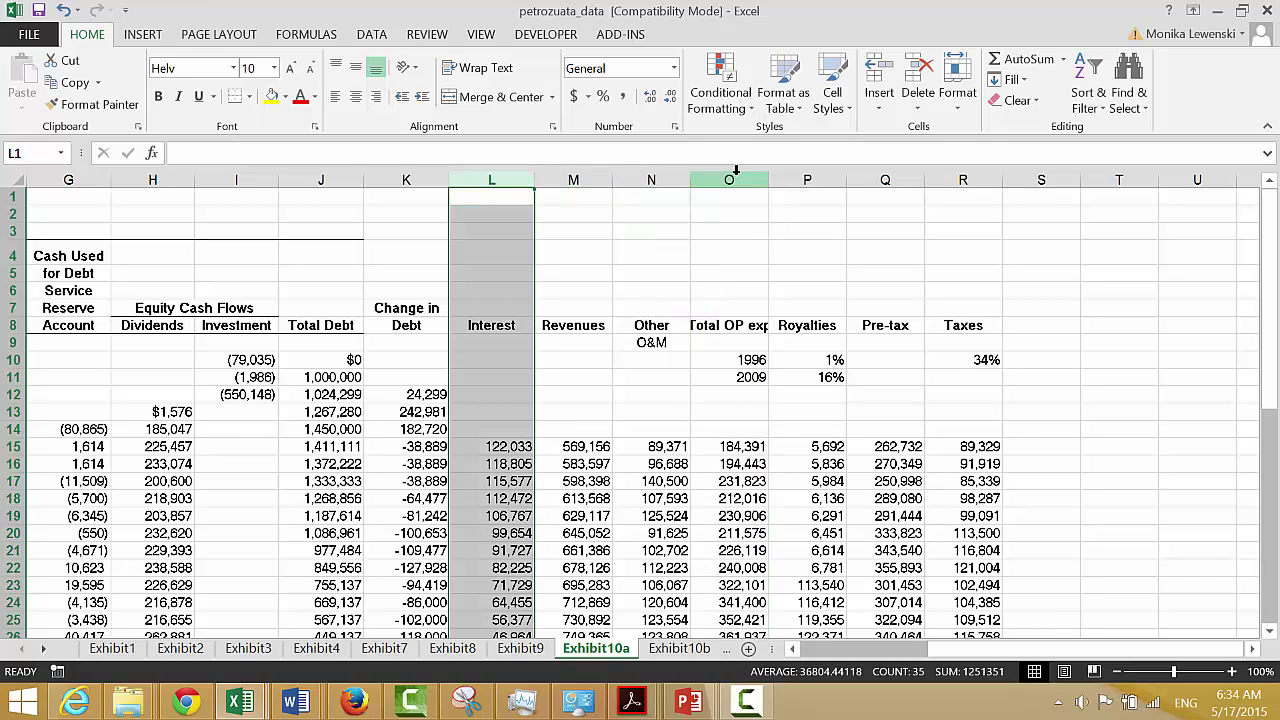
key("ctrl+shift+equal")
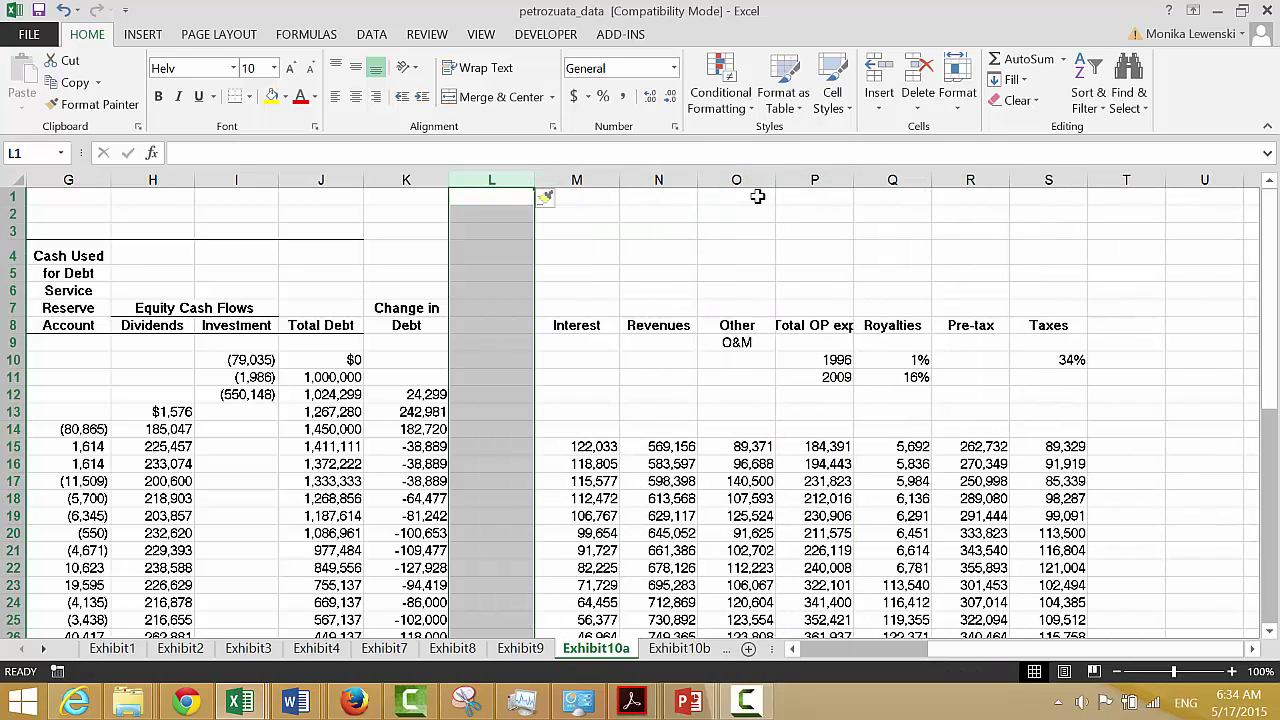
left_click(806, 172)
key("ctrl+x")
key("Left")
key("Left")
key("Left")
key("Left")
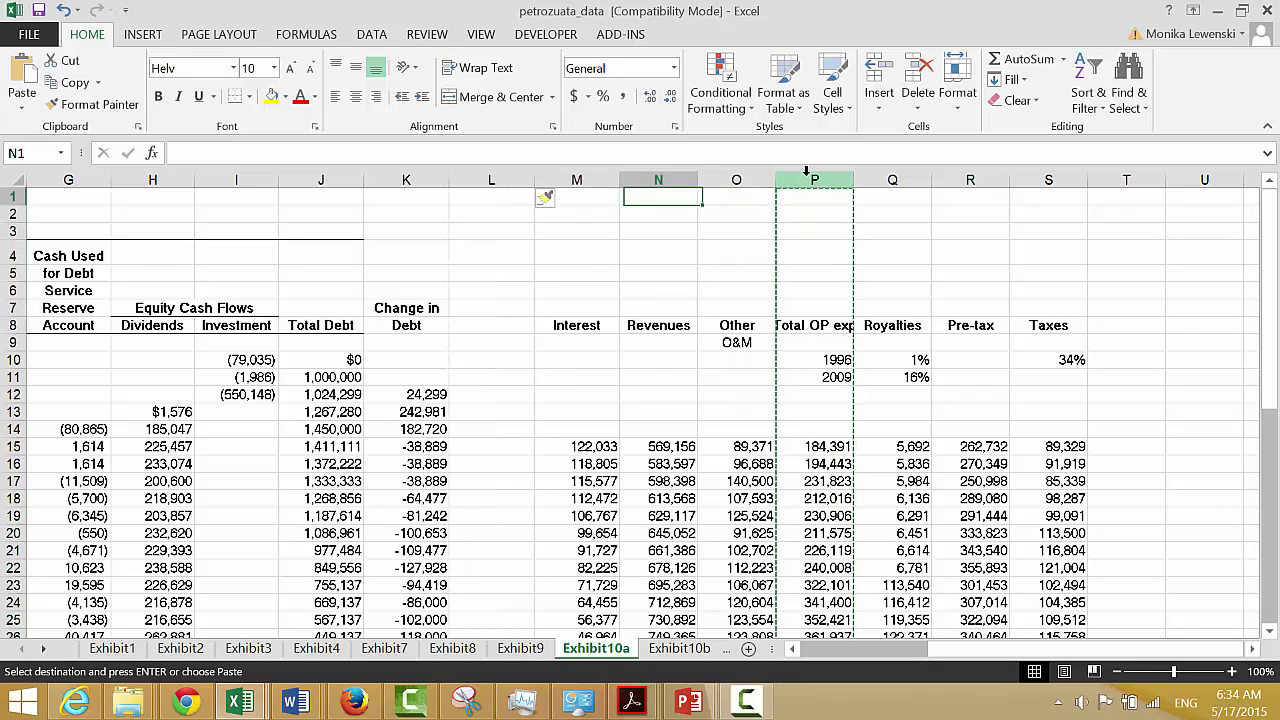
key("ctrl+shift+plus")
key("Right")
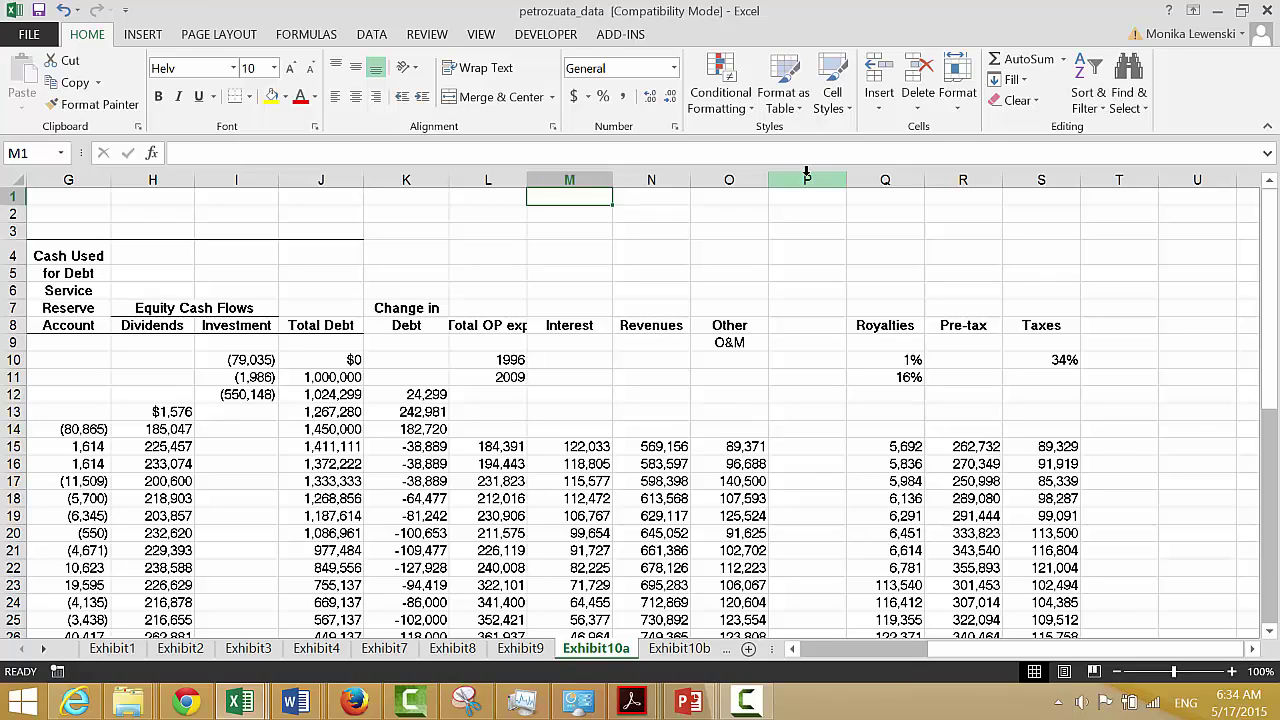
- Insert a blank column before Revenues
key("Right")
key("ctrl+space")
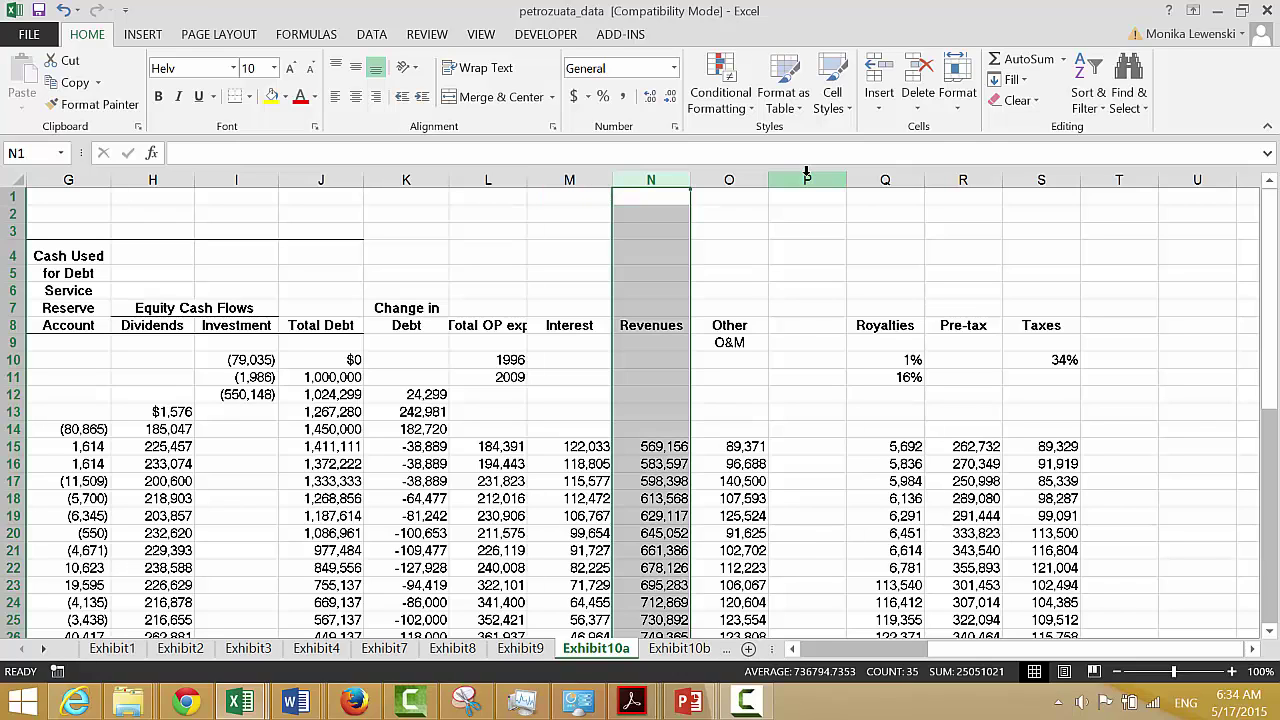
key("ctrl+shift+plus")
key("Right")
key("Right")
key("Down")
- Convert the Other O&M figures down to row 48 into plain values with Paste Special
key("Down")
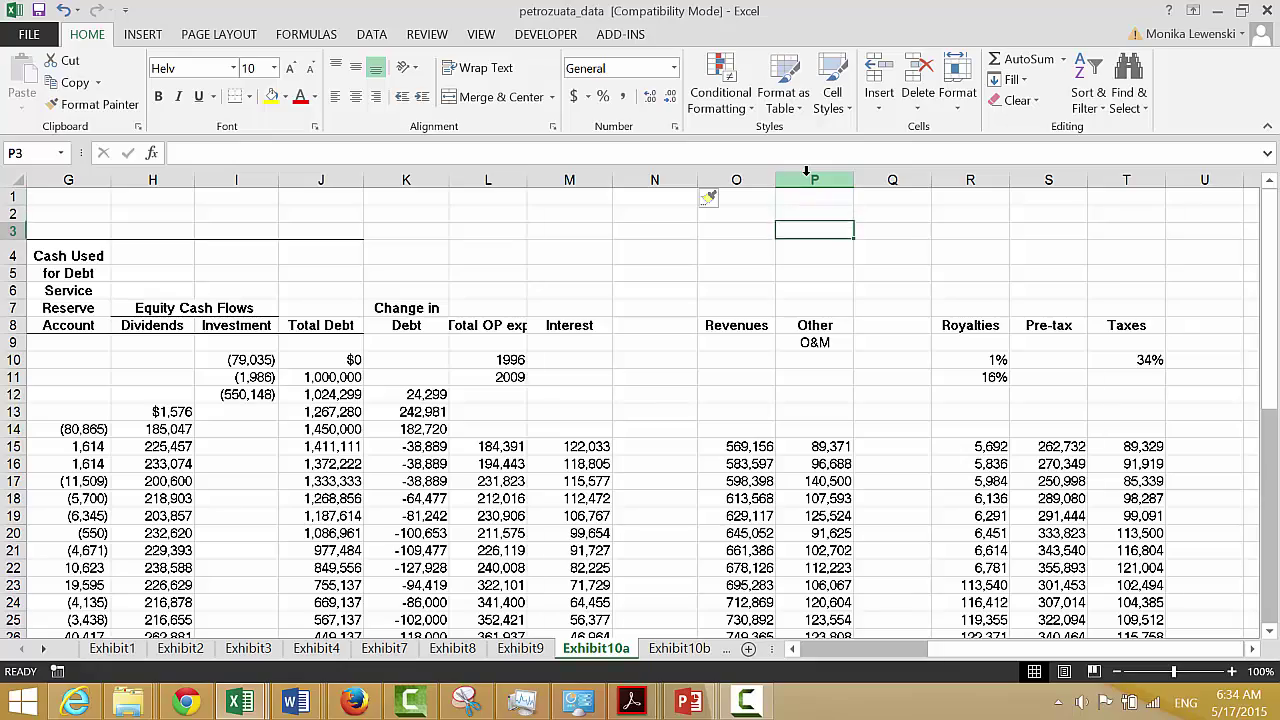
key("Down")
key("Down")
key("Down")
key("Down")
key("Down")
key("Down")
key("Down")
key("Down")
key("Down")
key("Down")
key("Down")
key("Down")
key("ctrl+shift+Down")
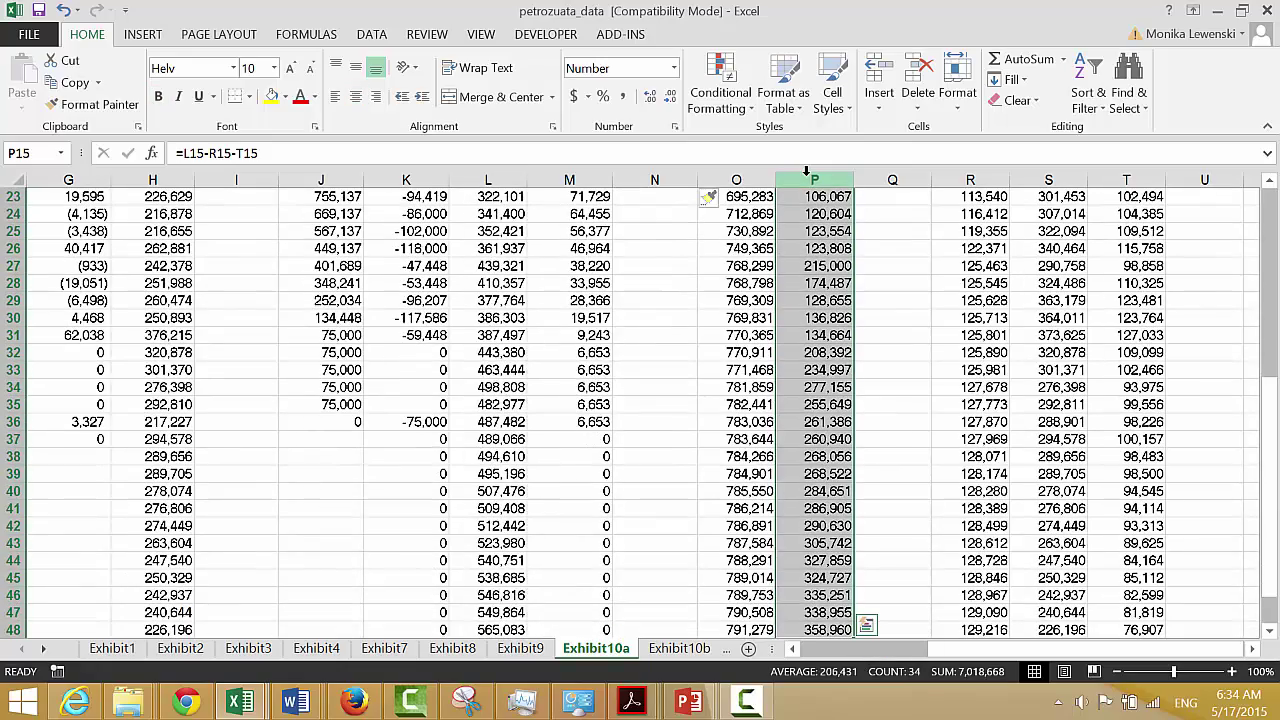
key("ctrl+c")
key("alt+e")
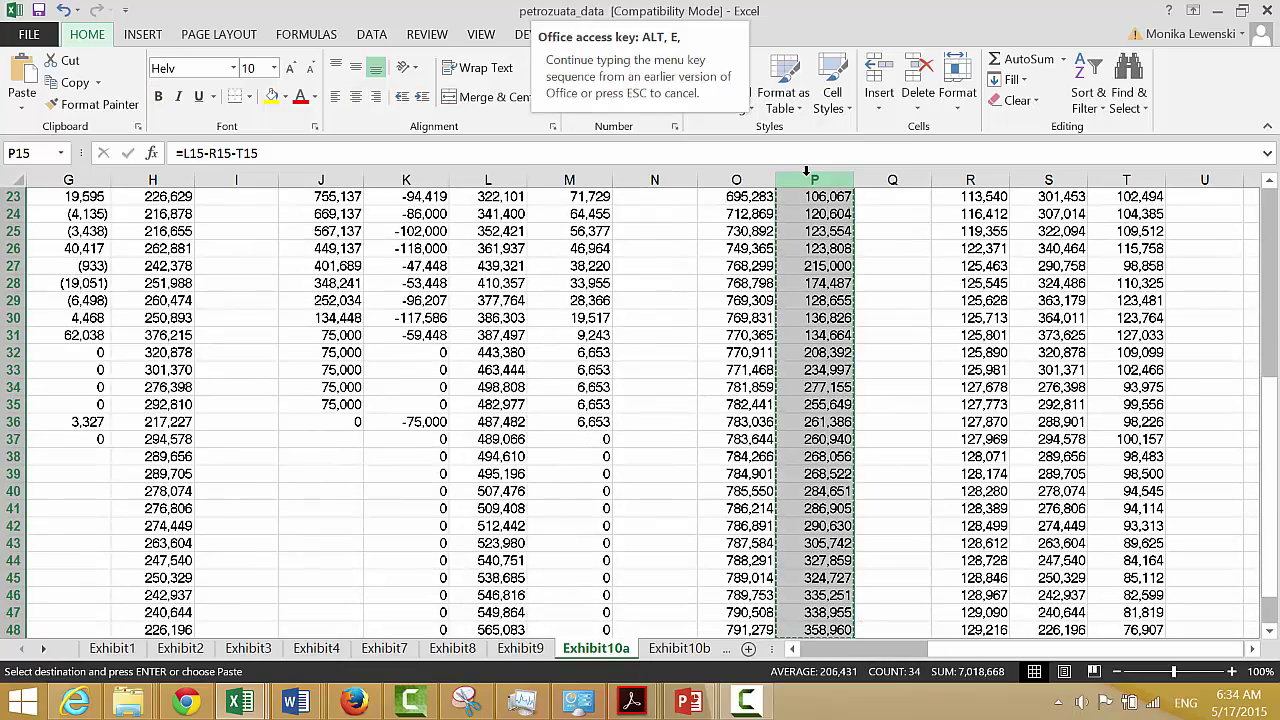
key("s")
key("v")
key("Return")
key("Left")
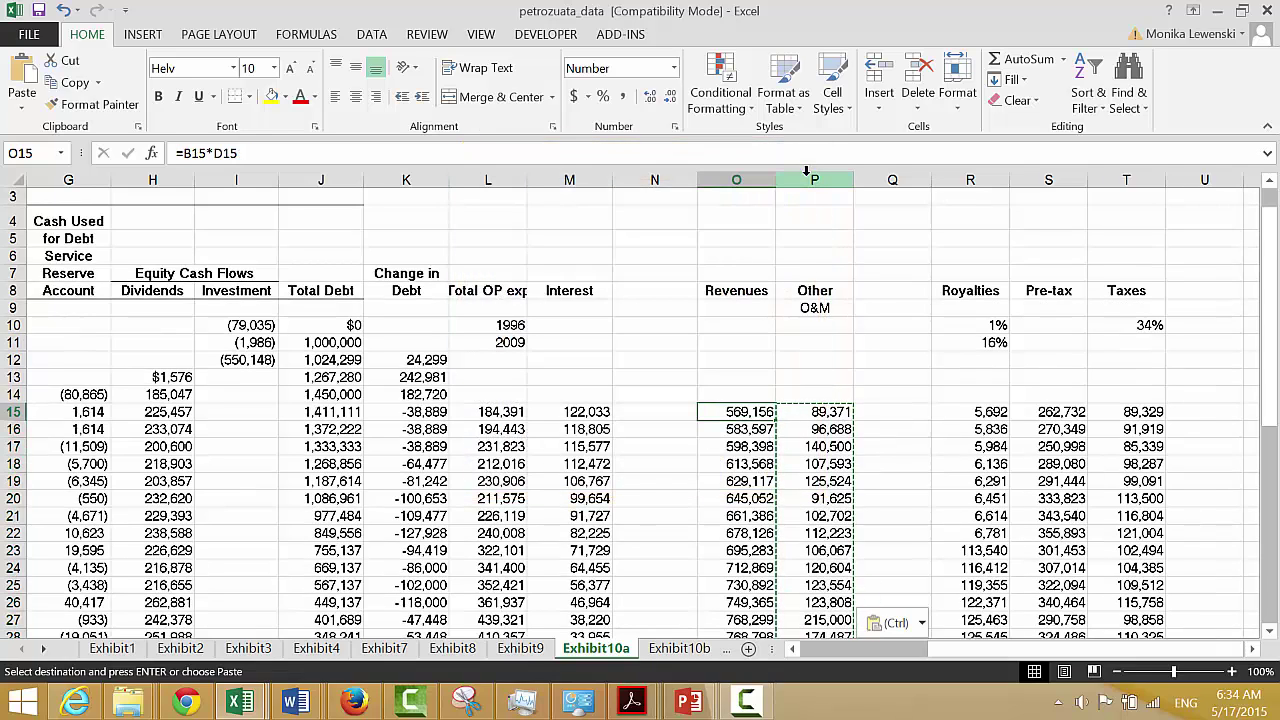
key("Escape")
key("Right")
key("Right")
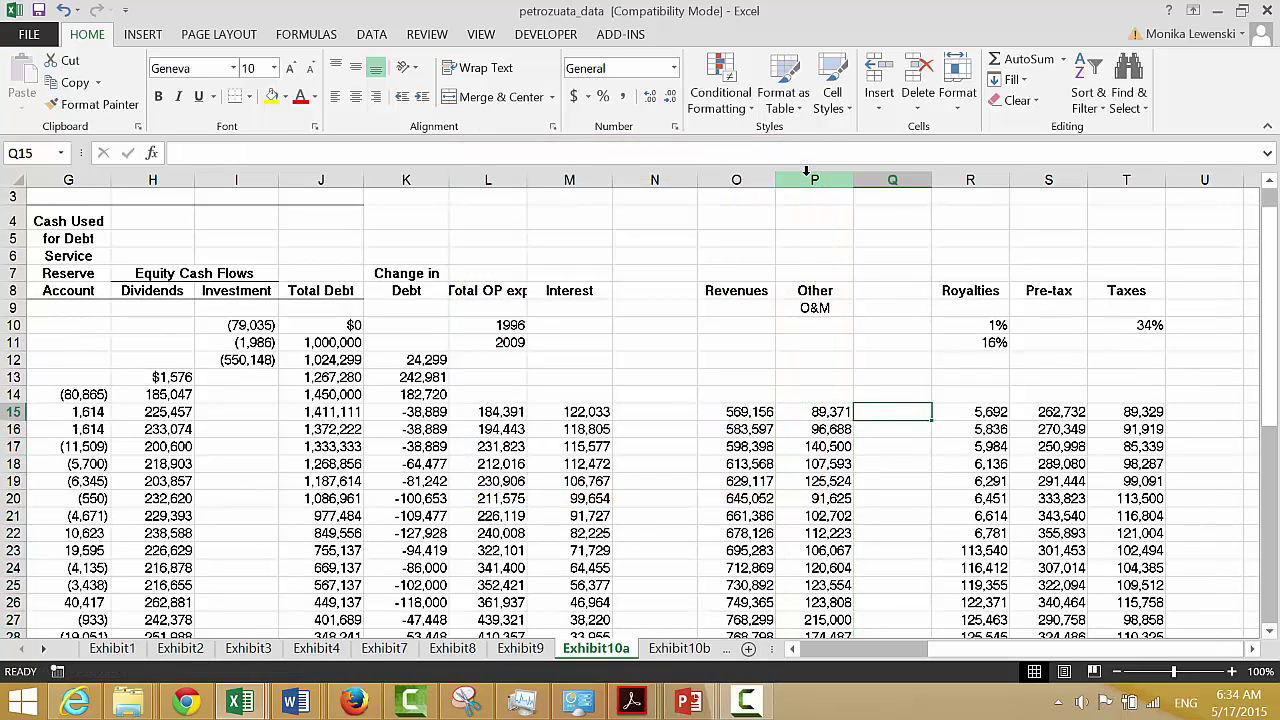
- Delete the empty column that follows Other O&M
key("ctrl+space")
key("ctrl+minus")
key("Down")
key("Up")
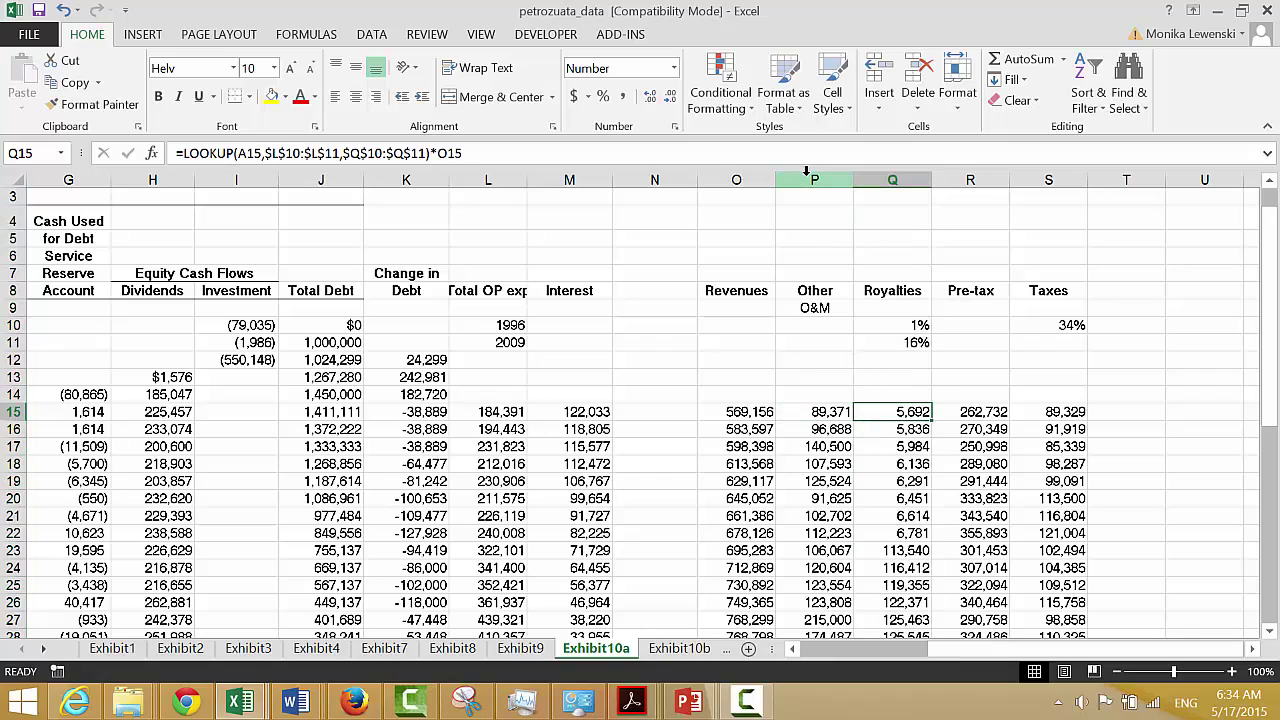
- Check the row 15 Royalties LOOKUP formula and the Pre-tax formula =E15-M15
key("F2")
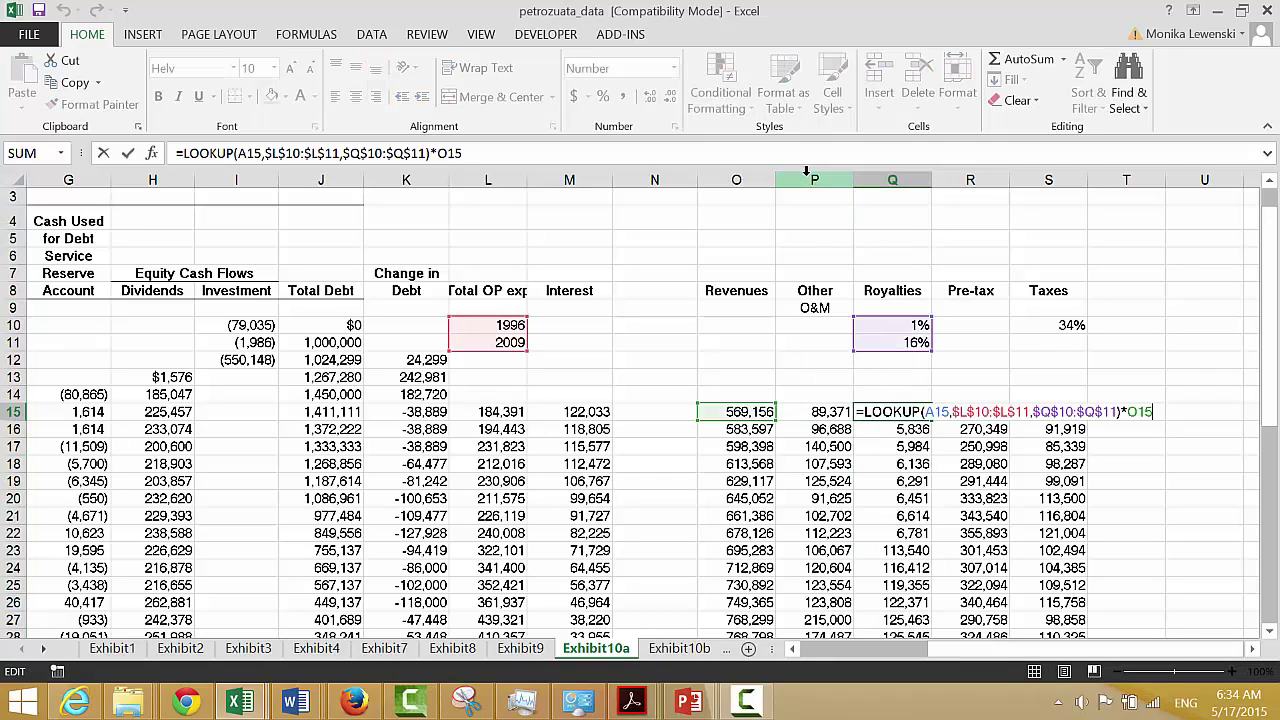
key("Return")
key("Up")
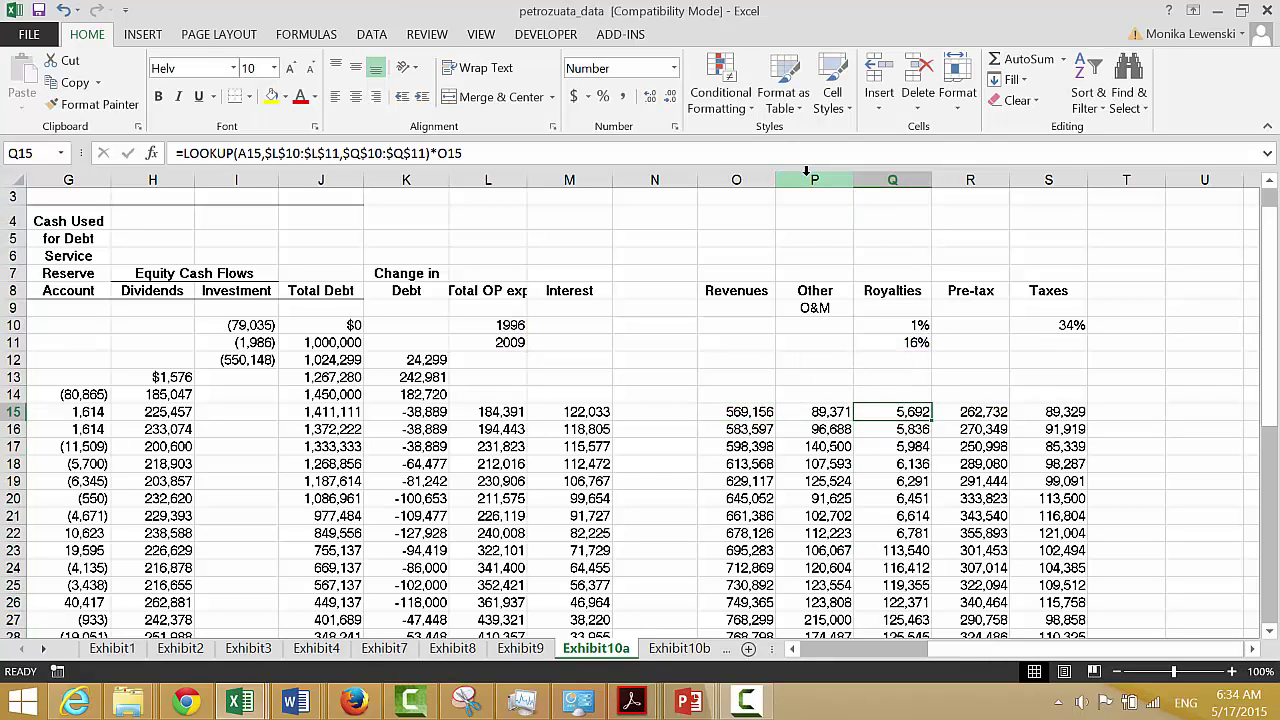
key("Right")
key("Right")
key("Left")
key("F2")
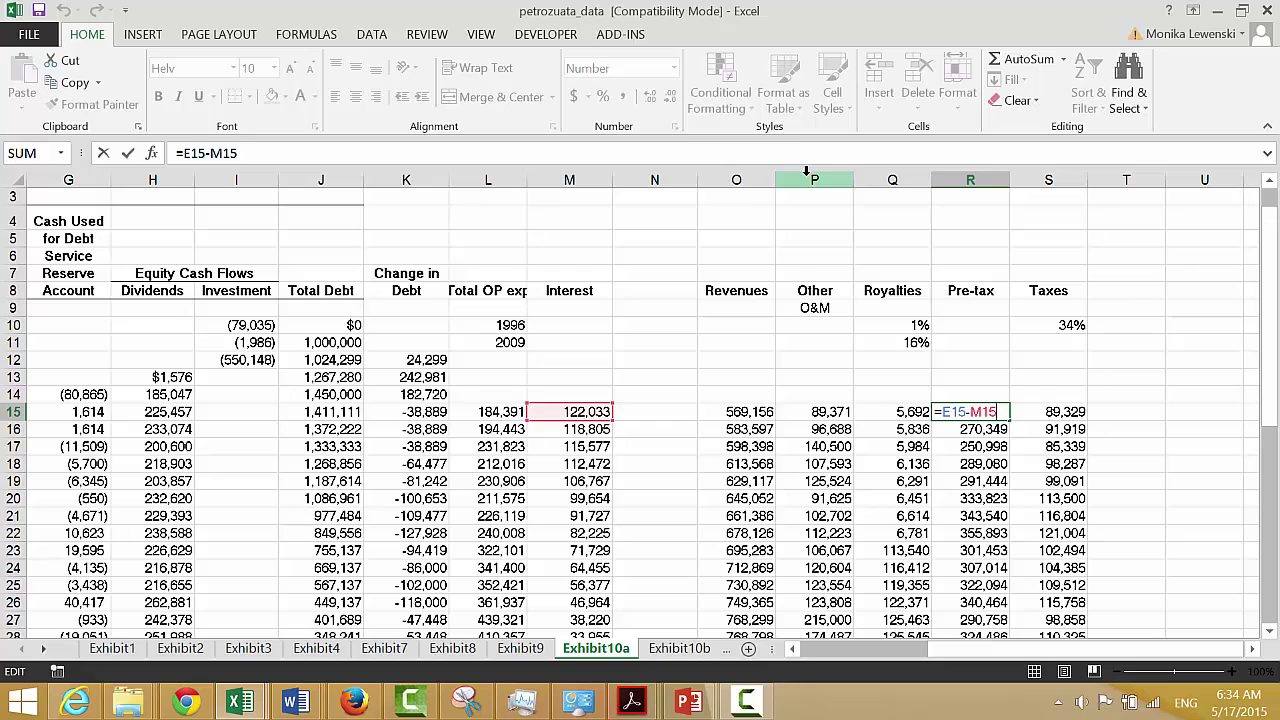
key("Escape")
- Verify the Taxes formula =R15*$S$10 applies the 34% rate
key("Left")
key("Left")
key("Left")
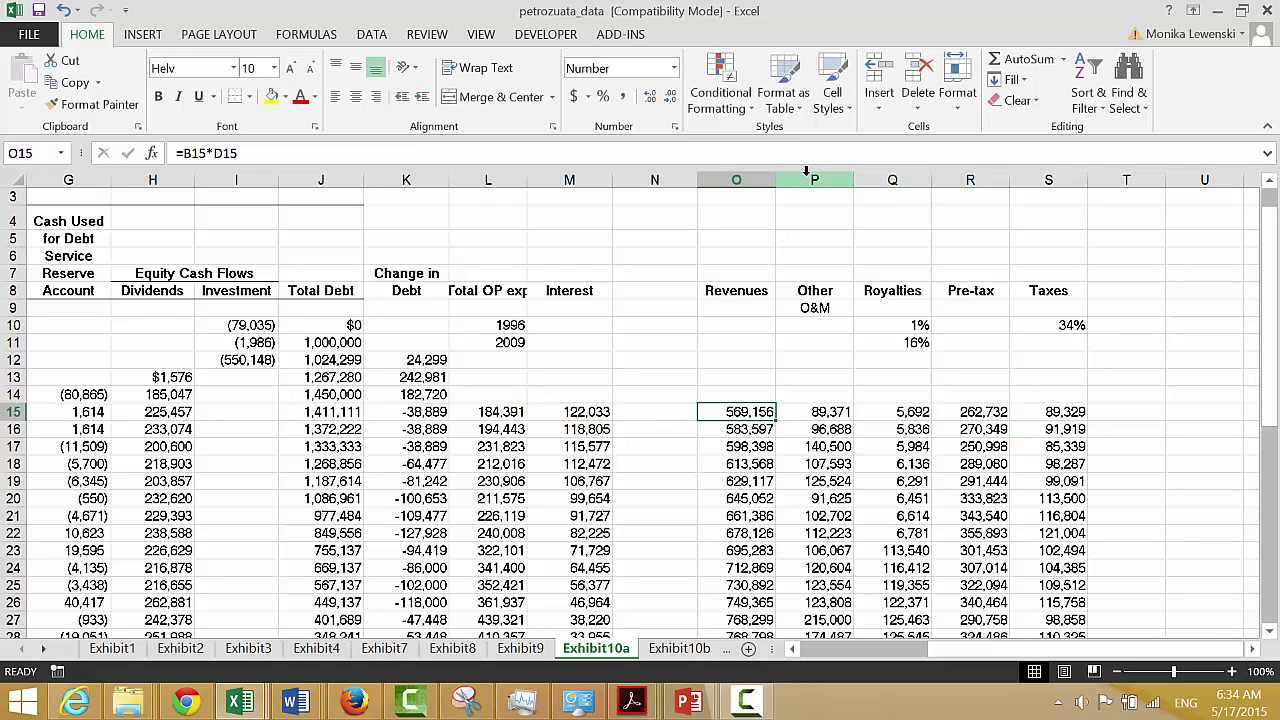
key("Left")
key("Left")
key("Right")
key("Right")
key("Right")
key("Right")
key("Right")
key("Right")
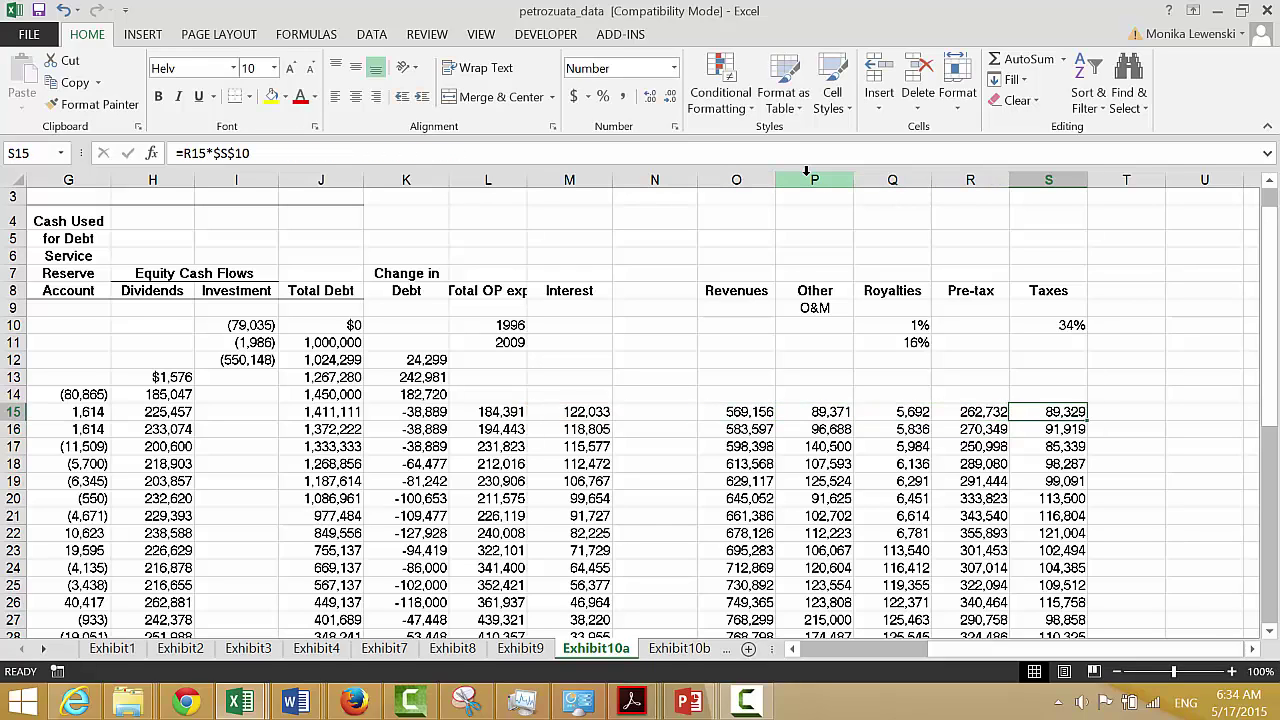
key("F2")
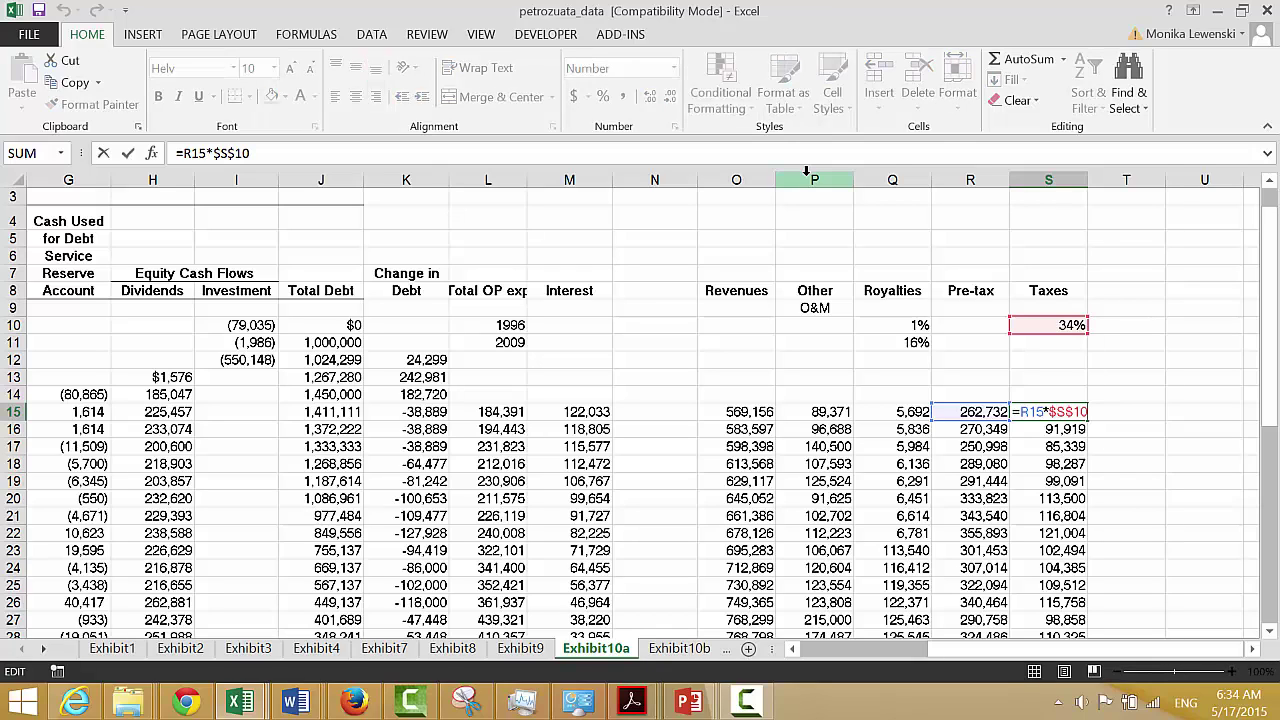
key("Return")
key("Up")
key("Left")
key("Right")
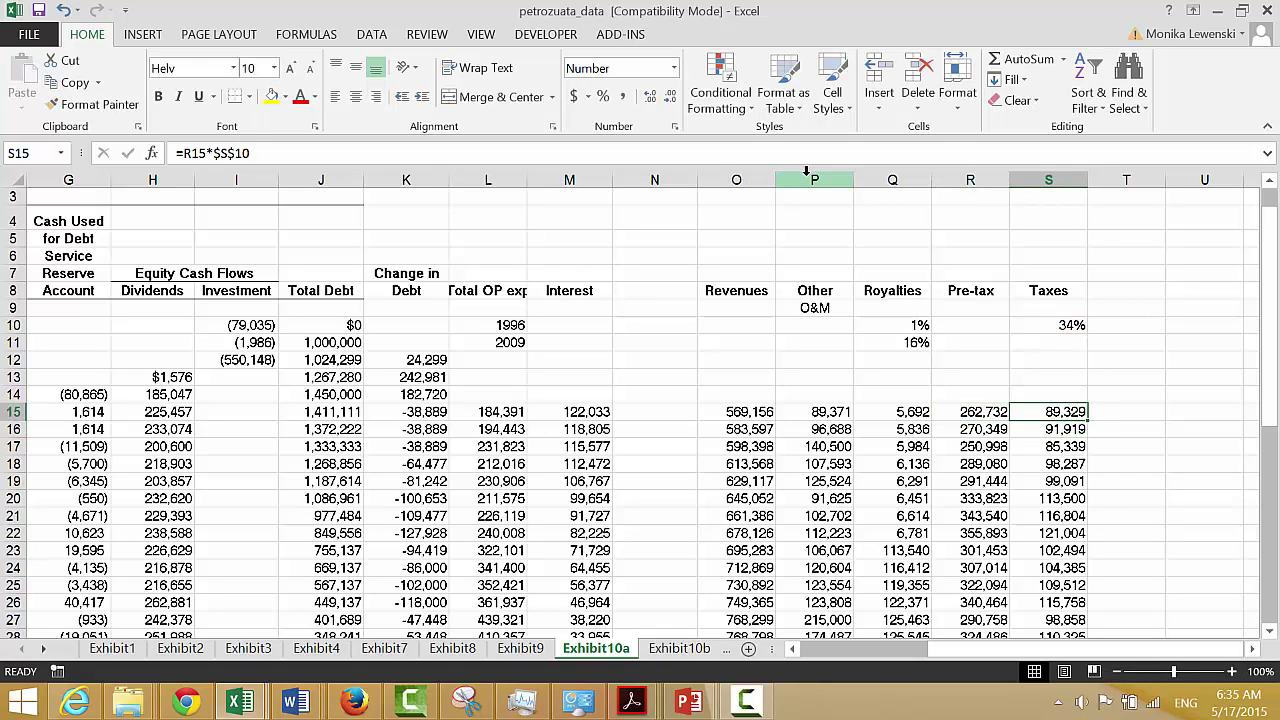
key("Right")
key("Up")
key("Up")
key("Up")
key("Up")
key("Up")
key("Up")
key("Up")
key("Up")
- Add a CFADS heading in the column beside Taxes
key("Down")
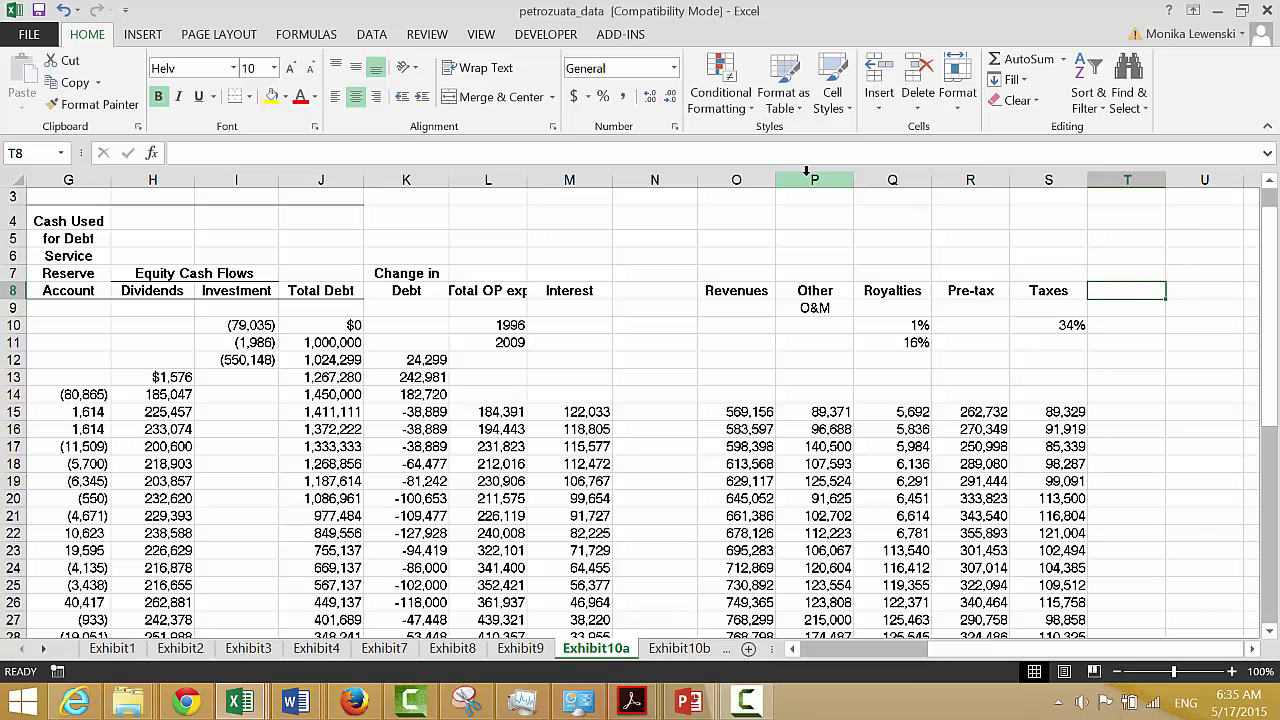
type("CFADS")
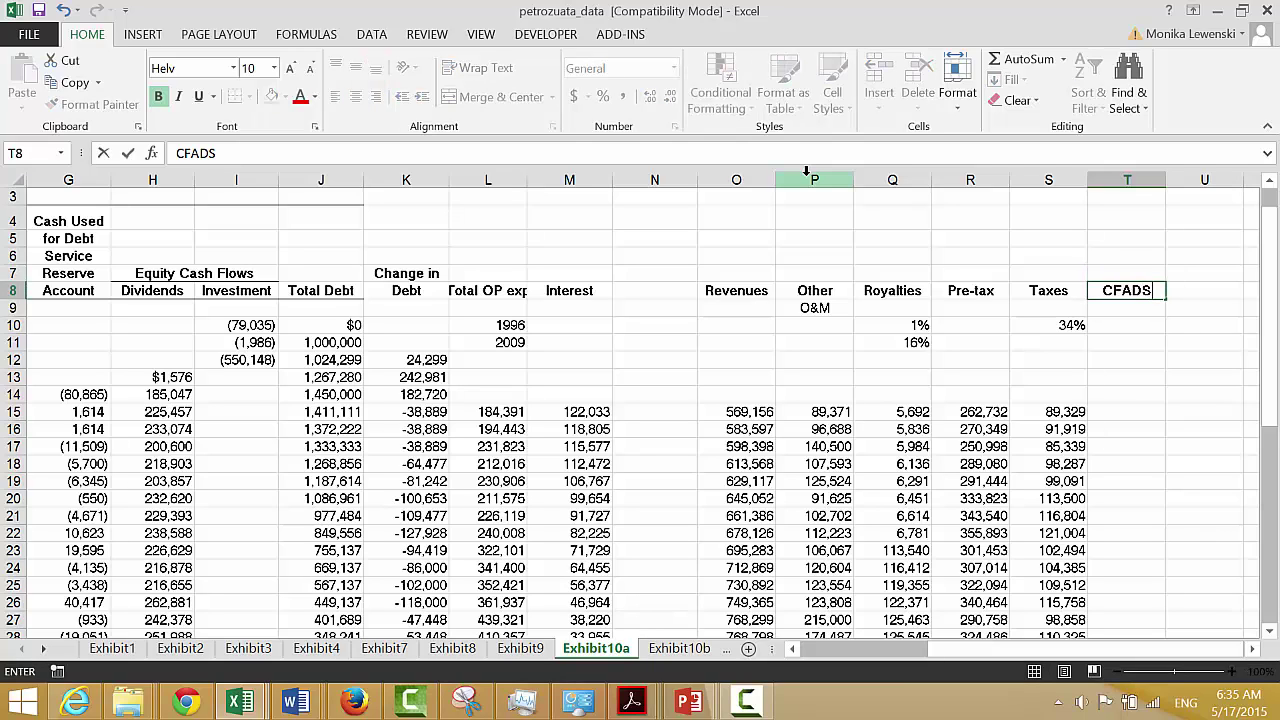
key("Return")
key("Down")
key("Down")
key("Down")
key("Down")
key("Down")
key("Down")
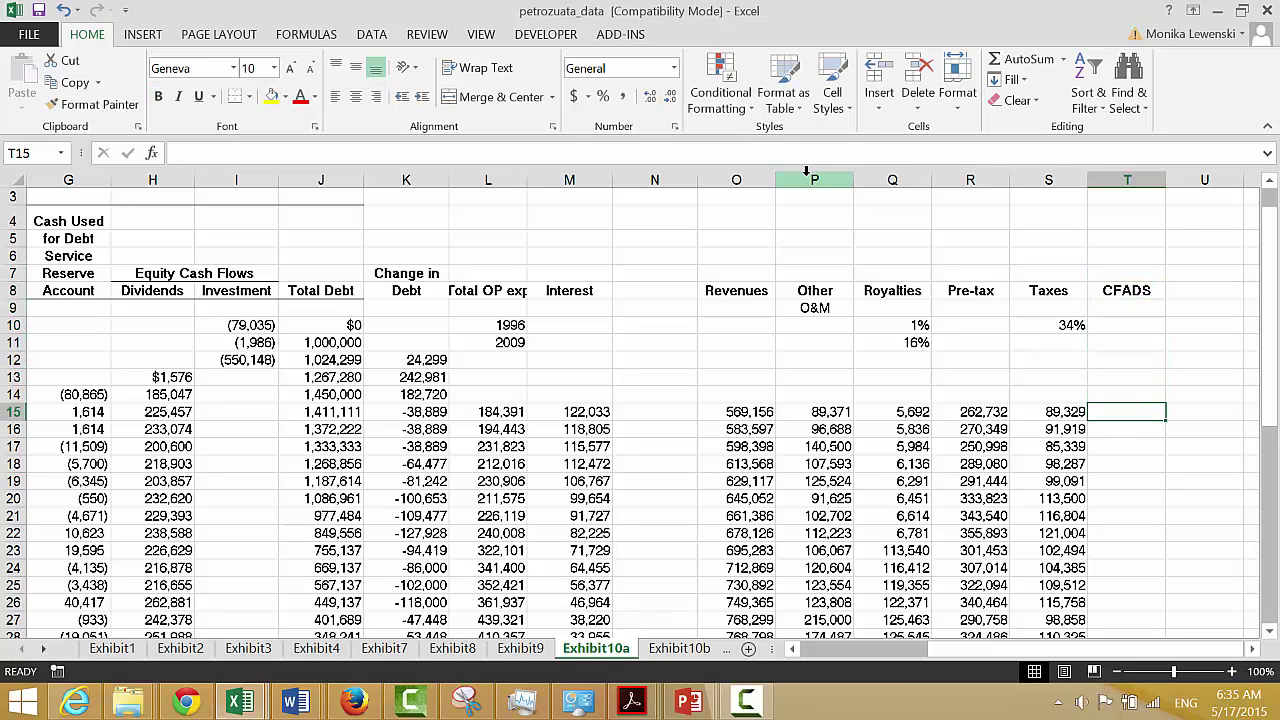
- Enter =O15-P15-Q15-S15 in T15 and fill it down the CFADS column
type("=")
key("Left")
key("Left")
key("Left")
key("Left")
key("Left")
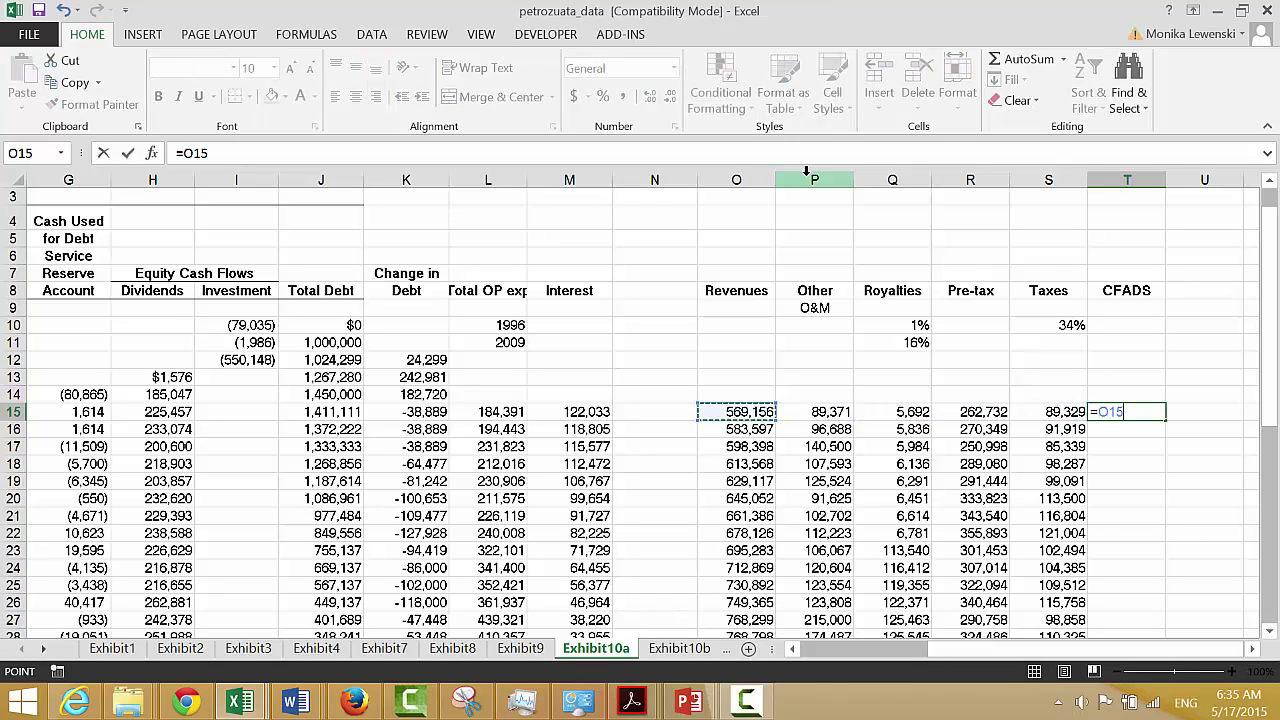
type("-")
key("Left")
key("Left")
key("Left")
key("Left")
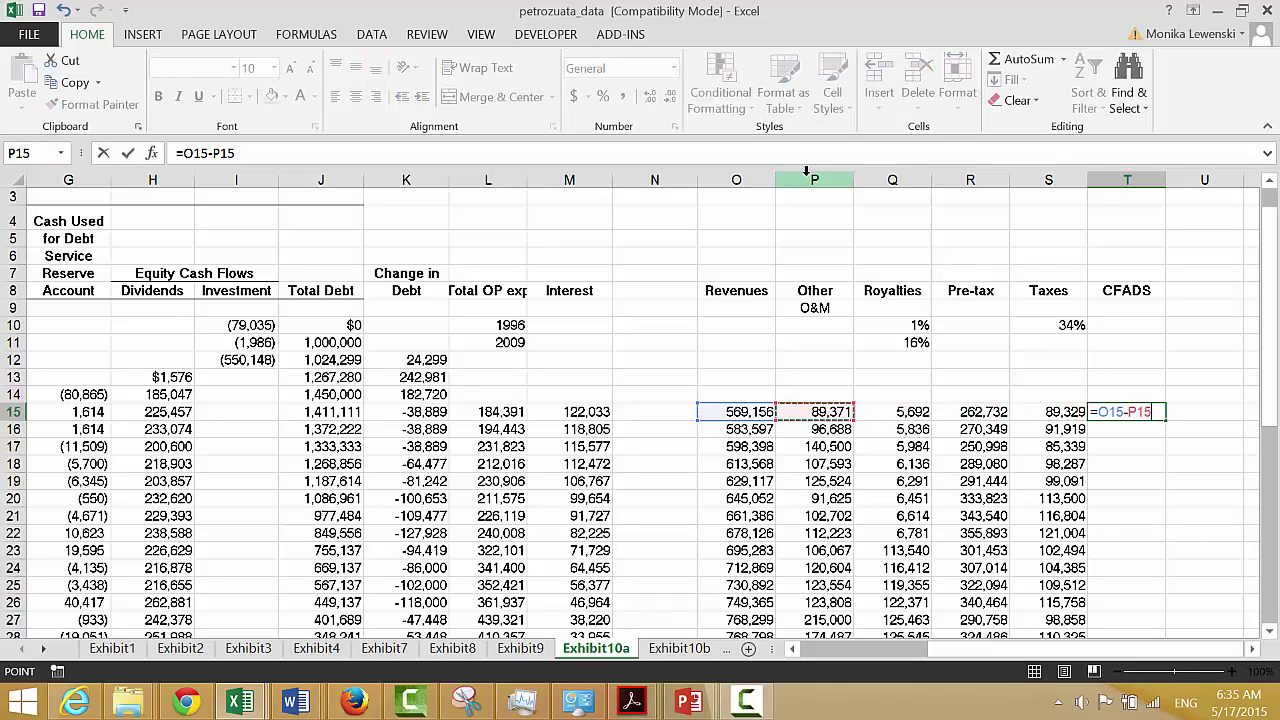
type("-")
key("Left")
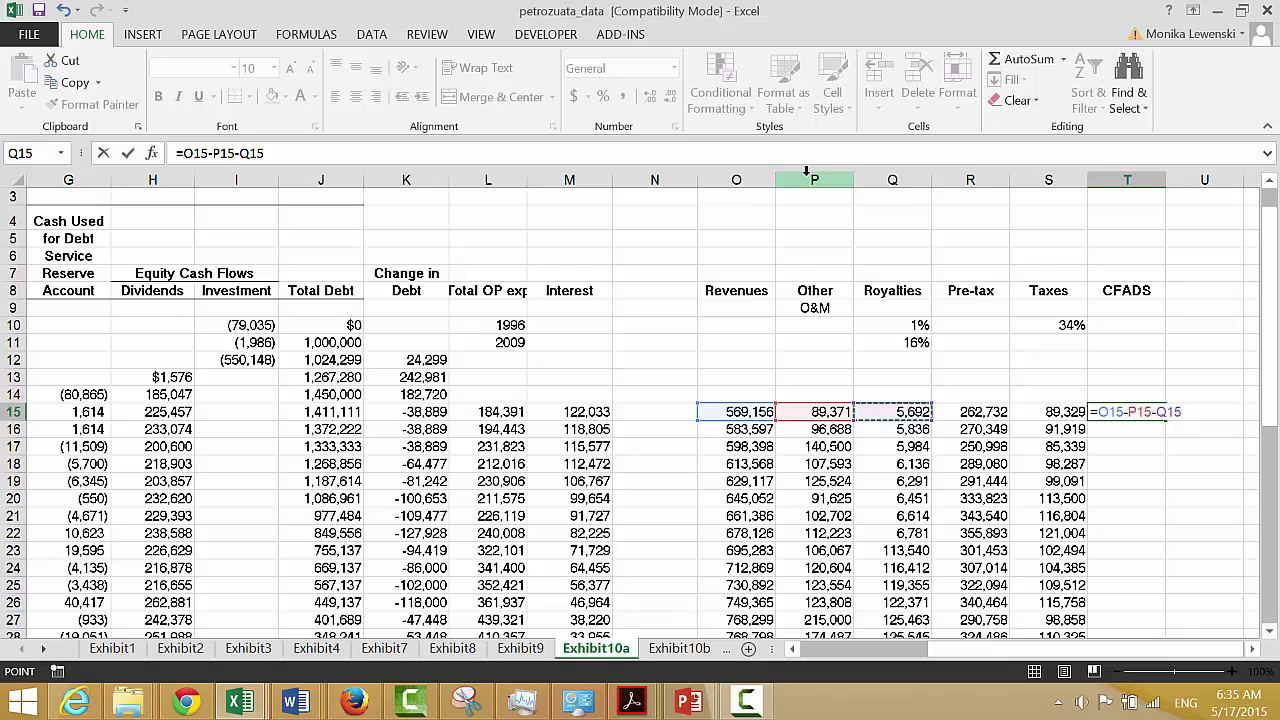
type("-")
key("Left")
key("Return")
key("Up")
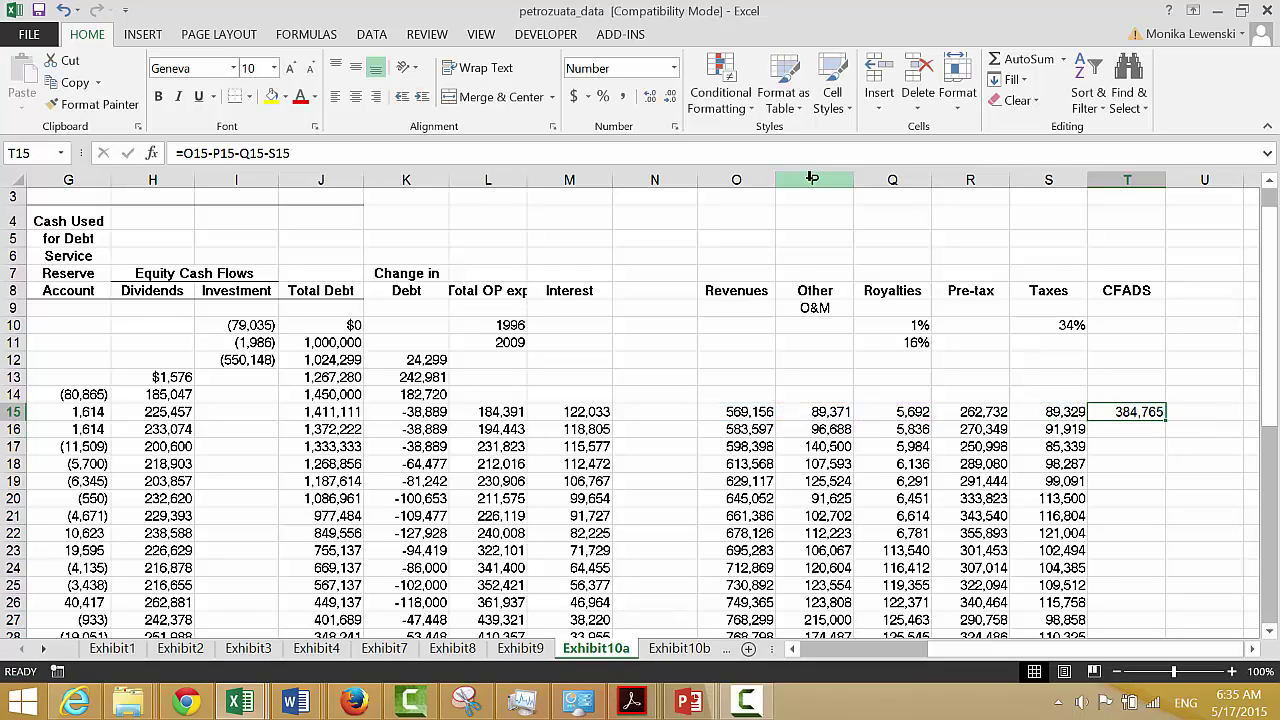
double_click(1168, 420)
- Insert a blank column at N
key("Left")
key("Left")
key("Left")
key("Left")
key("Left")
key("Left")
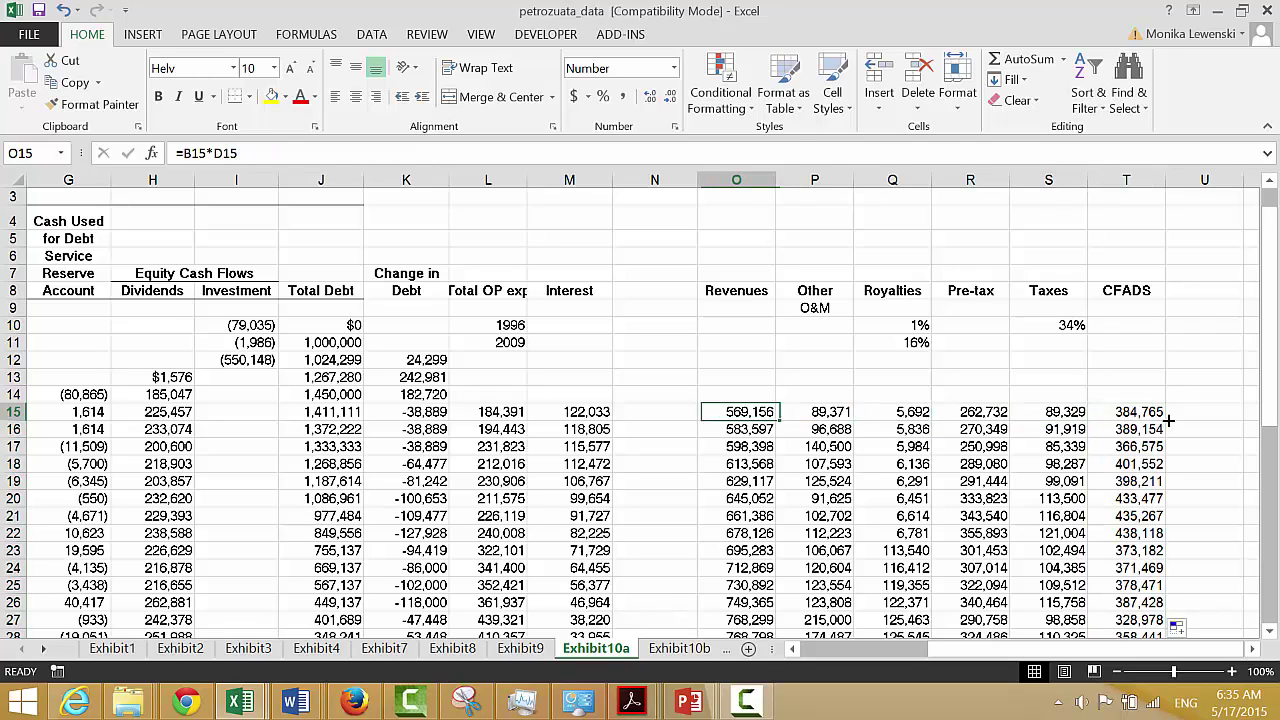
key("ctrl+space")
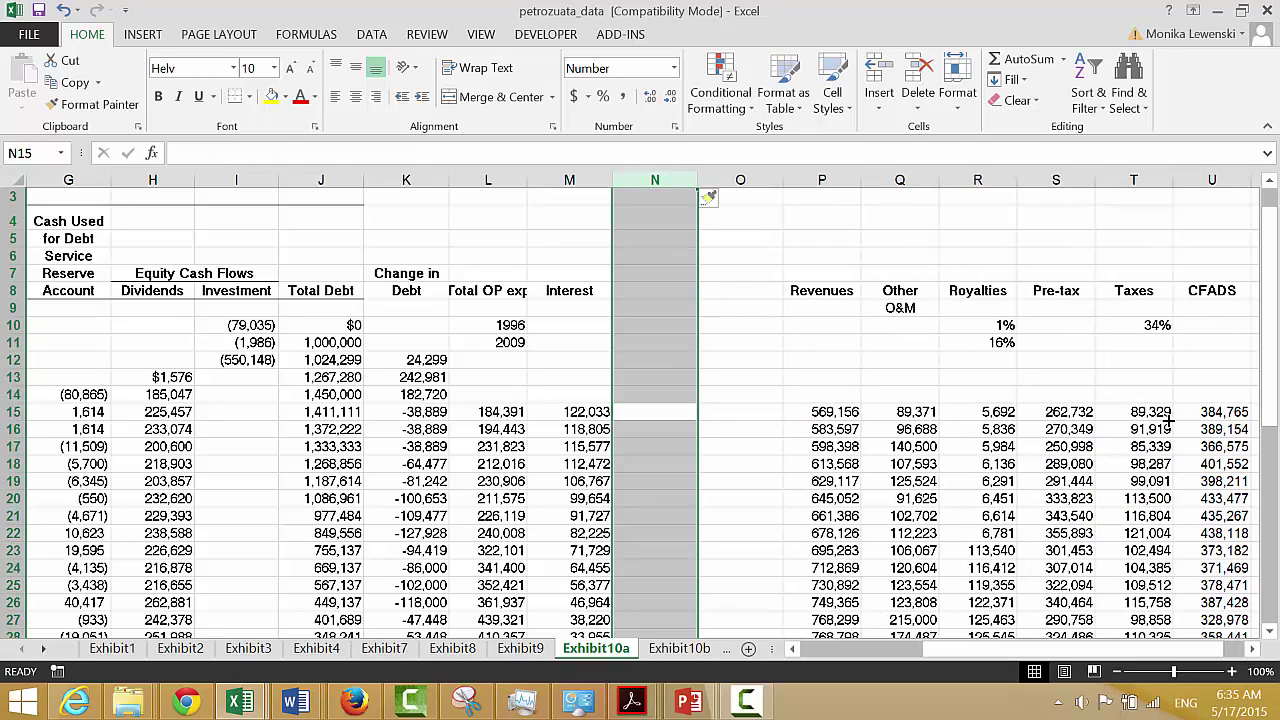
key("Left")
key("Left")
key("Home")
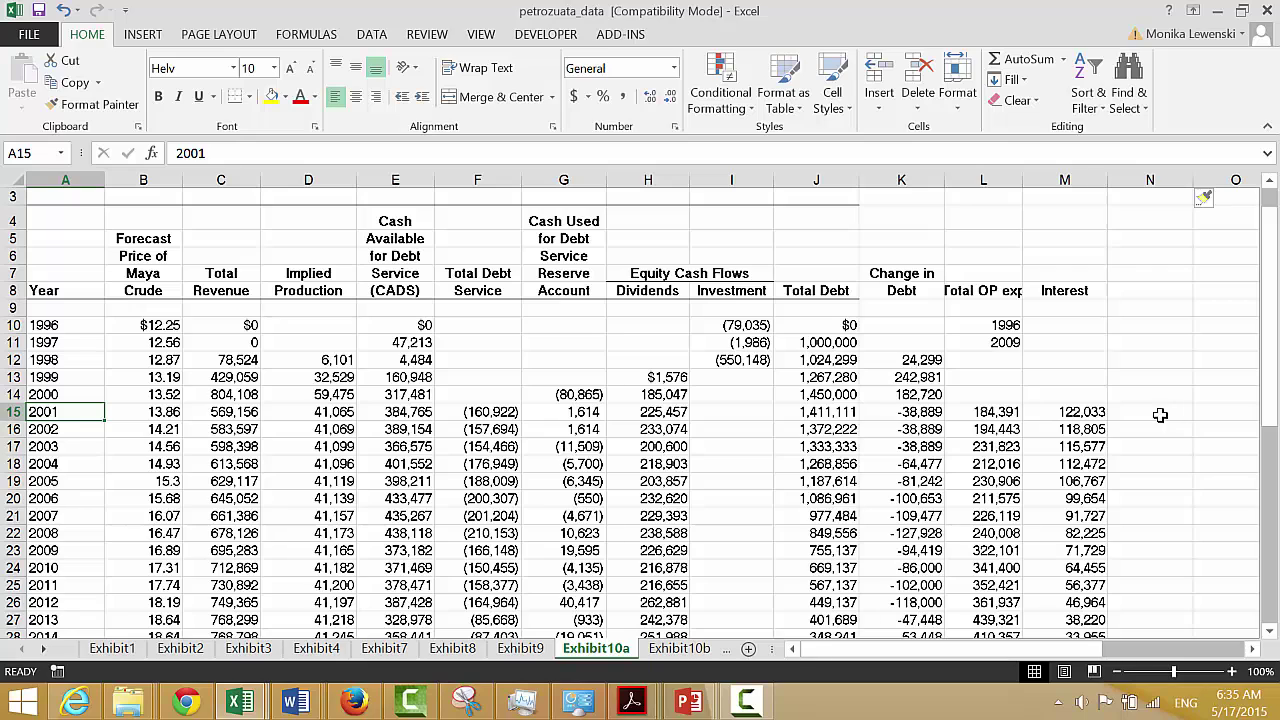
- Copy the Forecast Price of Maya Crude column from B into column O
left_click(130, 177)
key("ctrl+c")
key("Right")
key("Right")
key("Right")
key("Right")
key("Right")
key("Right")
key("Right")
key("Right")
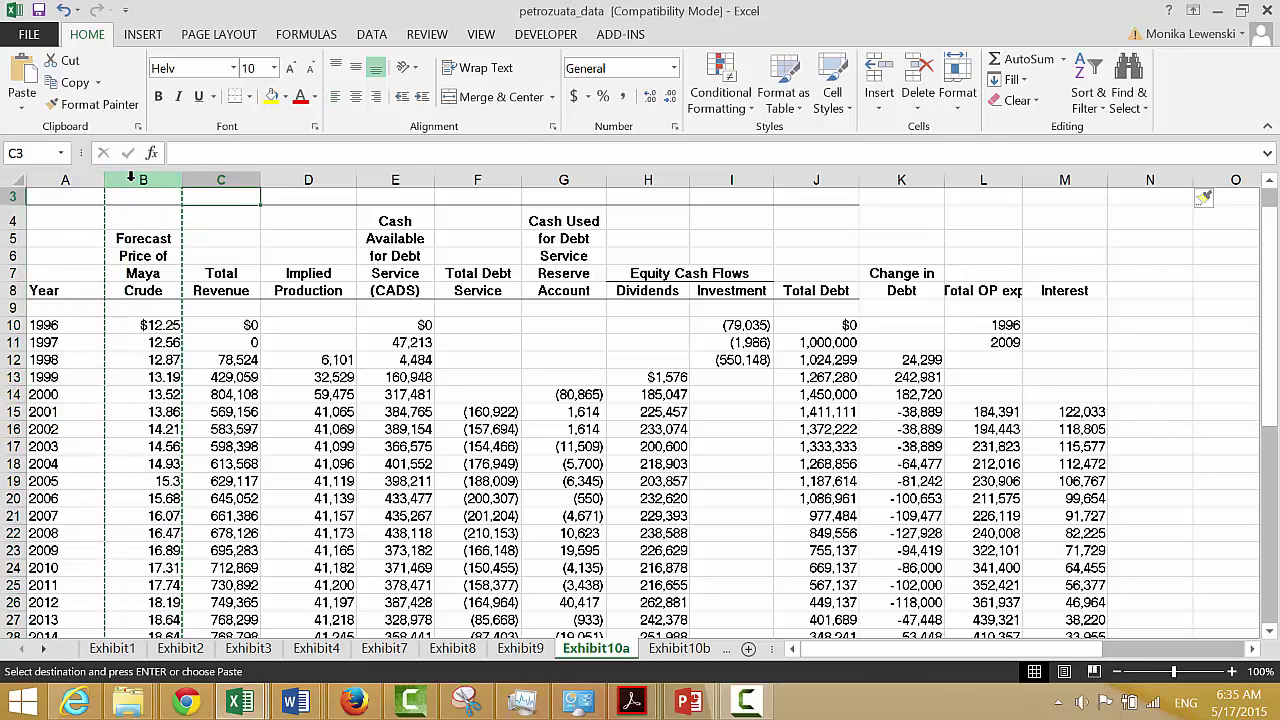
key("Right")
key("Right")
key("Right")
key("Right")
key("Right")
key("Right")
key("Right")
key("Right")
key("Left")
key("Left")
key("Left")
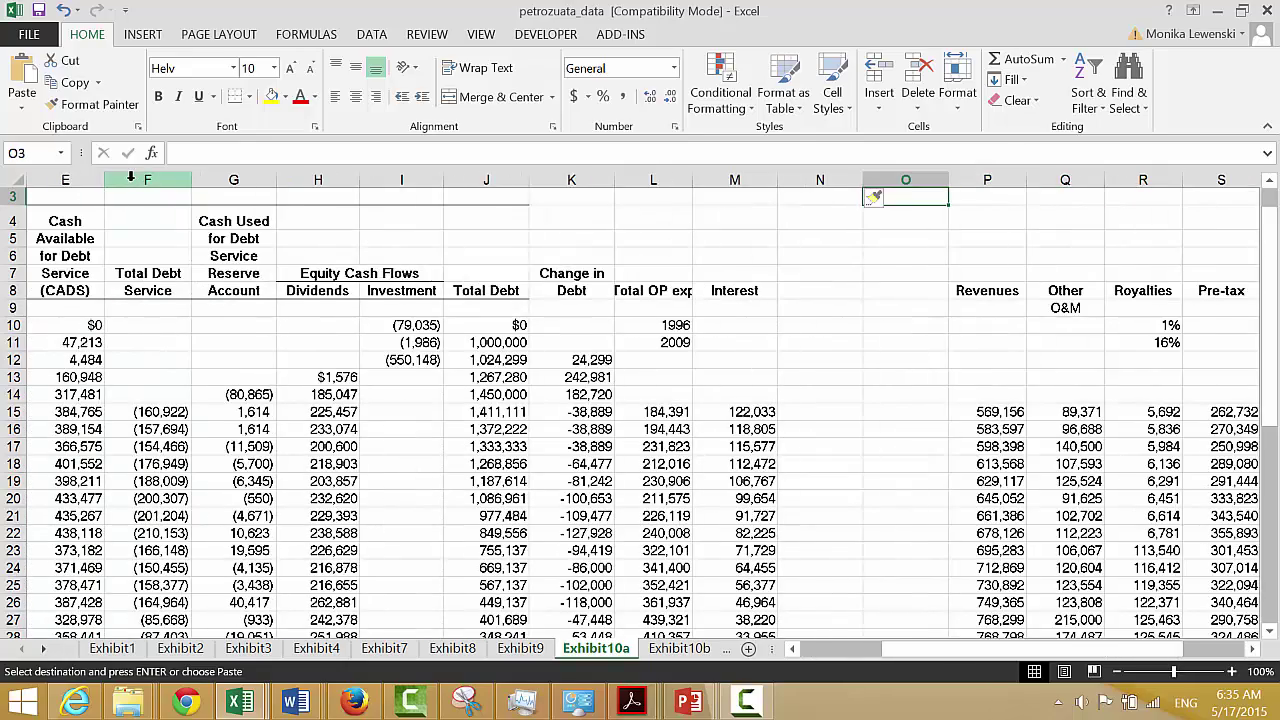
key("Return")
key("Return")
key("Left")
key("Left")
key("Left")
key("Left")
key("Left")
key("Left")
key("Left")
key("Left")
key("Left")
key("Left")
key("Left")
key("Left")
key("Left")
key("Left")
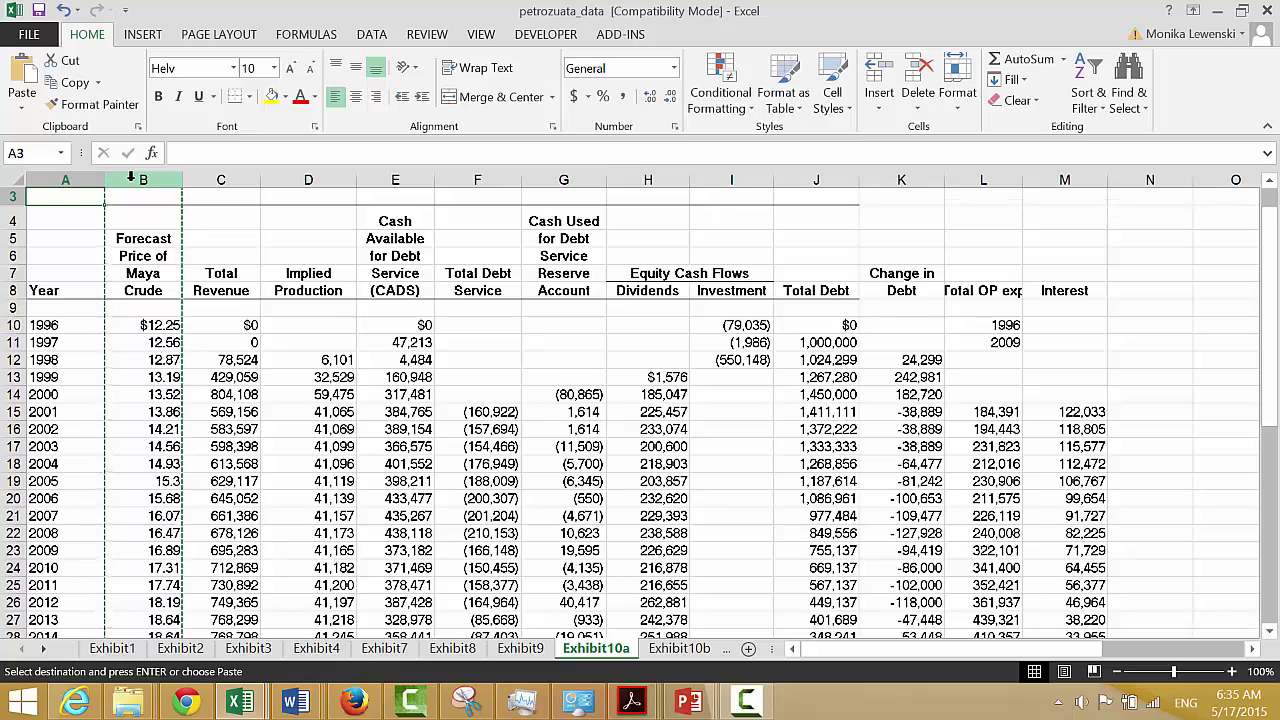
key("Up")
key("Up")
key("Right")
key("Right")
key("Right")
key("Right")
key("Right")
key("Right")
key("Right")
key("Right")
key("Right")
key("Right")
key("Right")
key("Right")
key("Right")
key("Right")
key("Right")
key("Right")
key("Right")
key("Right")
key("Right")
key("Right")
key("Right")
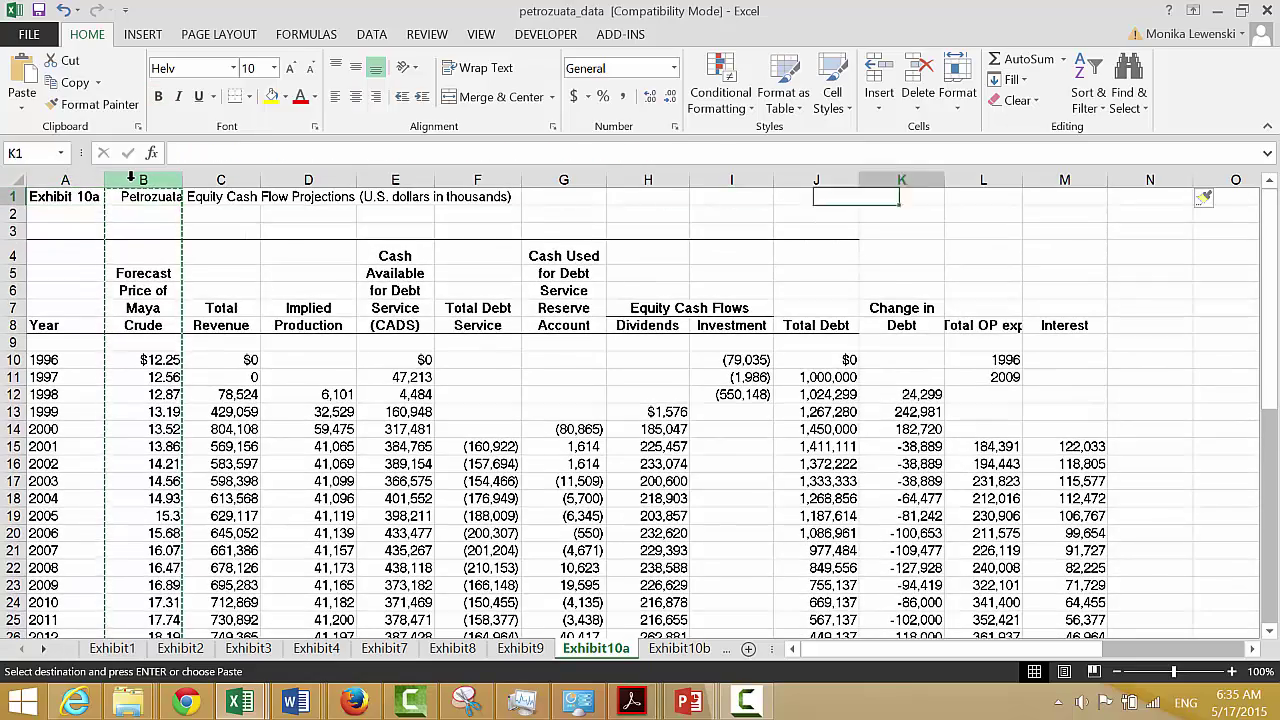
key("Left")
key("Left")
key("Left")
key("Left")
key("Left")
key("Left")
key("Left")
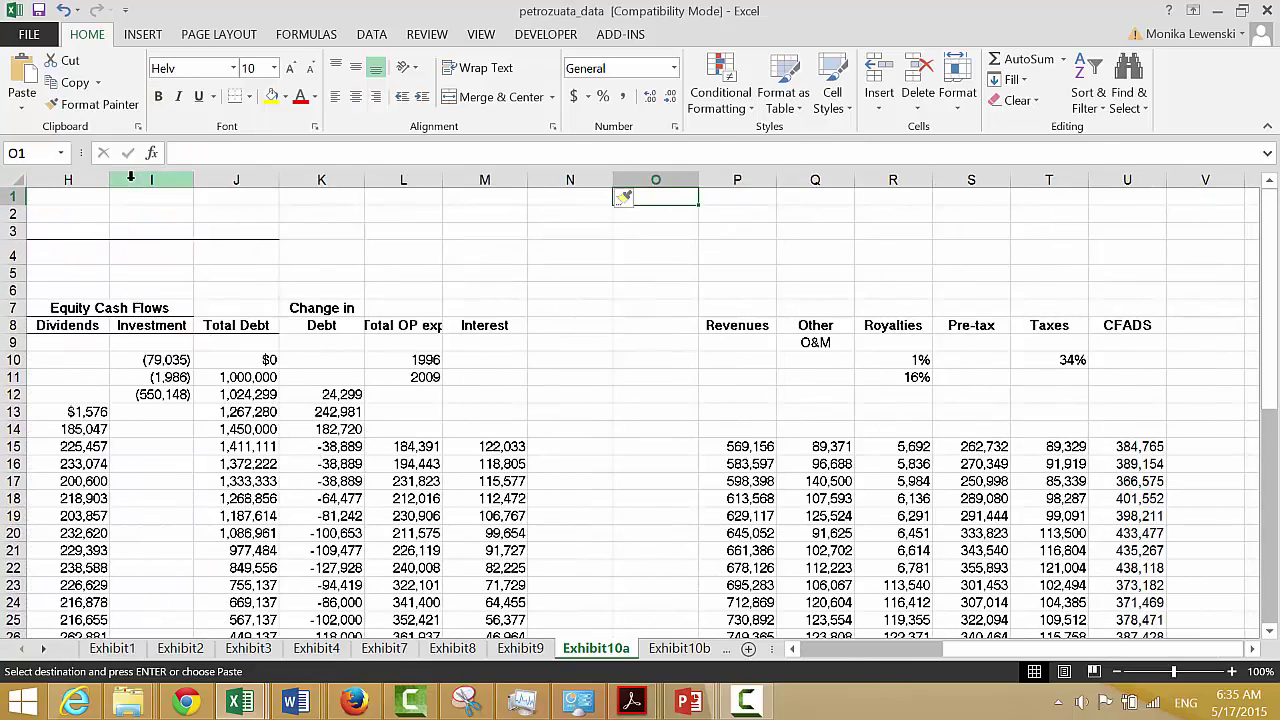
key("Return")
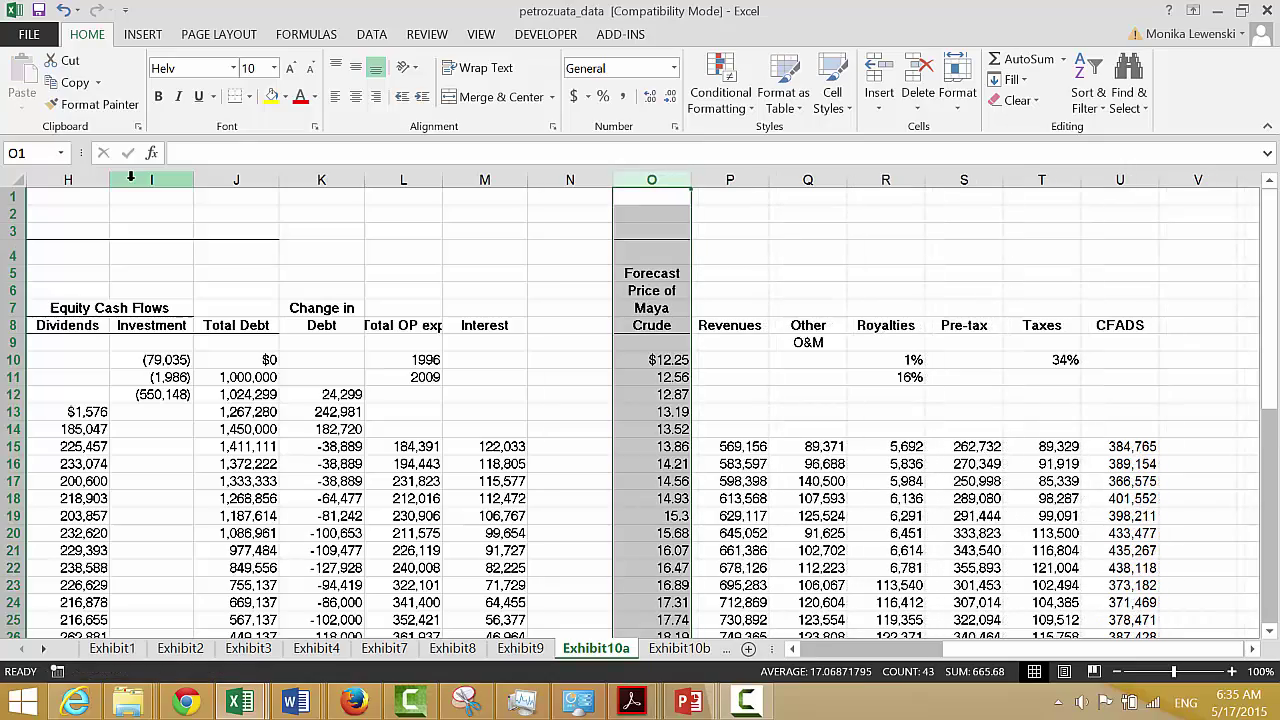
- Check the pasted crude prices down column O
key("Down")
key("Down")
key("Down")
key("Down")
key("Down")
key("Down")
key("Down")
key("Down")
key("Down")
key("Down")
key("Down")
key("Down")
key("Down")
key("Down")
key("Down")
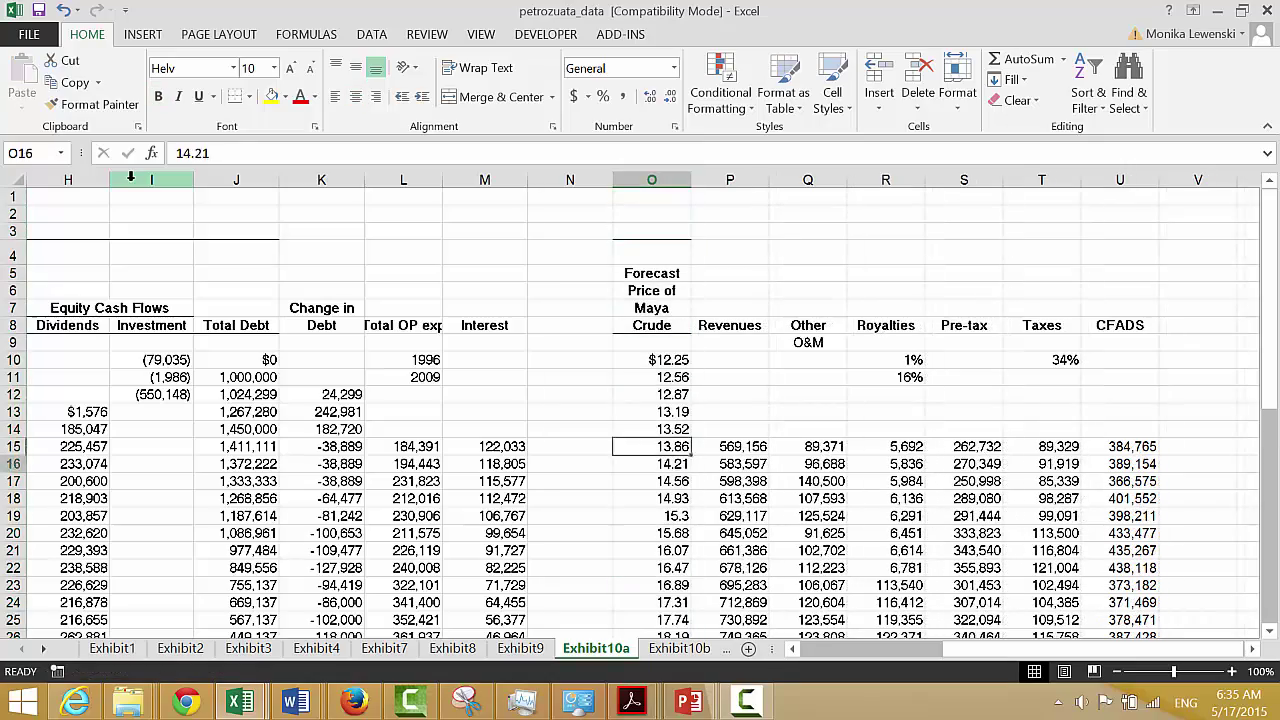
key("Down")
key("Down")
key("Down")
key("Down")
key("Down")
key("Down")
key("Down")
key("Down")
key("Down")
key("Down")
key("Down")
key("Down")
key("Down")
key("Down")
key("Down")
key("Down")
key("Down")
key("Down")
key("Down")
key("Down")
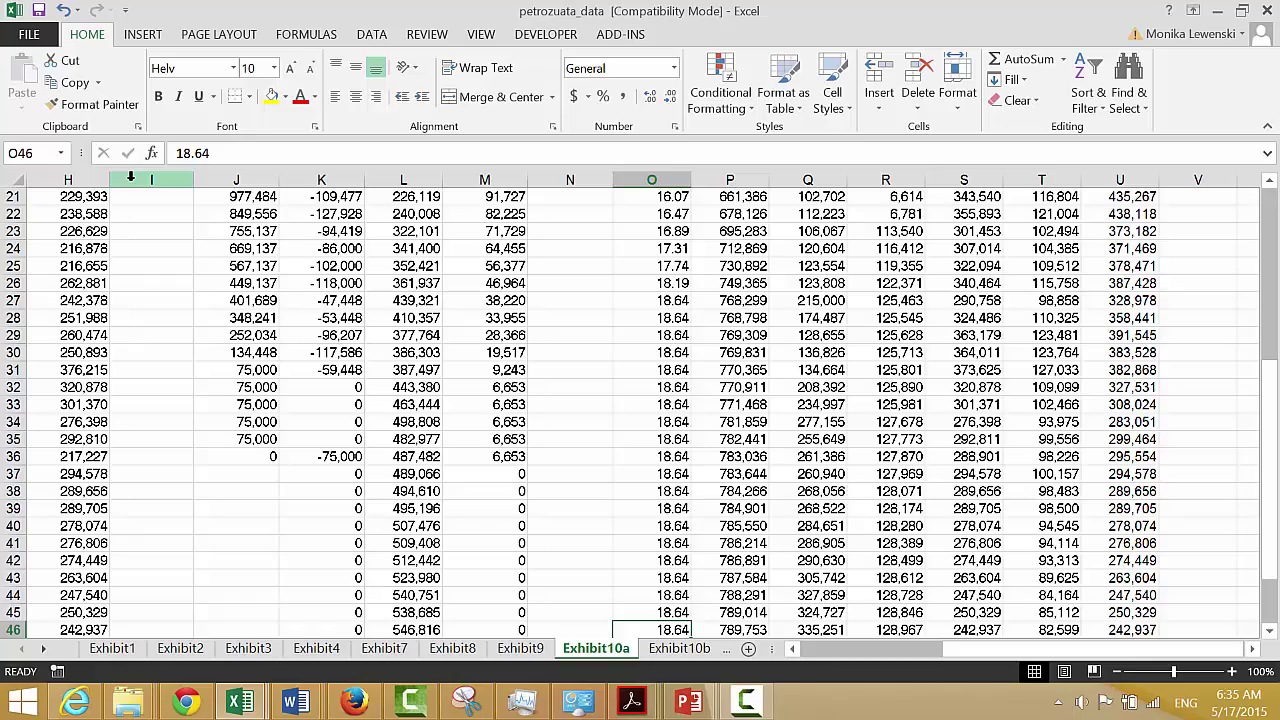
key("Left")
key("Right")
key("Right")
key("Left")
key("Up")
key("Up")
key("Up")
key("Up")
key("Up")
key("Up")
key("Up")
key("Up")
key("Up")
key("Up")
key("Up")
key("Up")
key("Up")
key("Up")
key("Up")
key("Up")
key("Up")
key("Up")
key("Up")
key("Up")
key("Up")
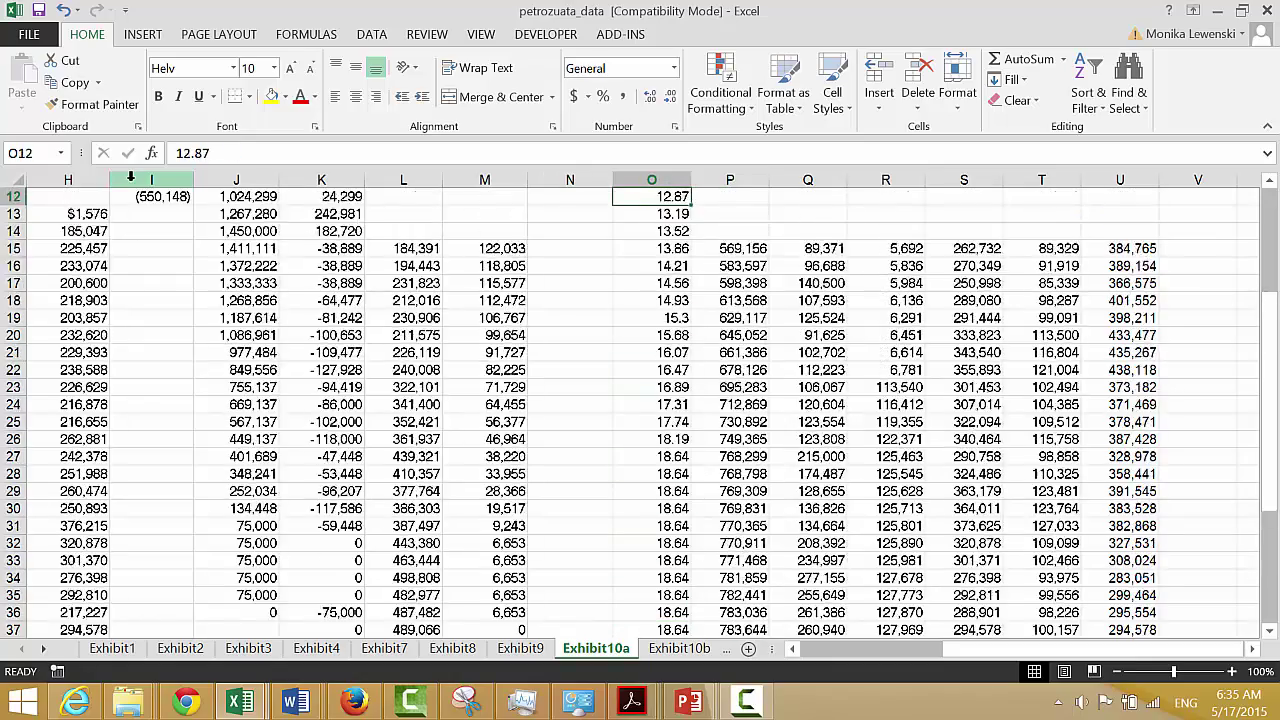
key("Down")
key("Down")
key("Down")
key("Down")
key("Down")
key("Down")
key("Down")
key("Down")
key("Down")
key("Down")
key("Down")
key("Down")
key("Down")
key("Down")
key("Down")
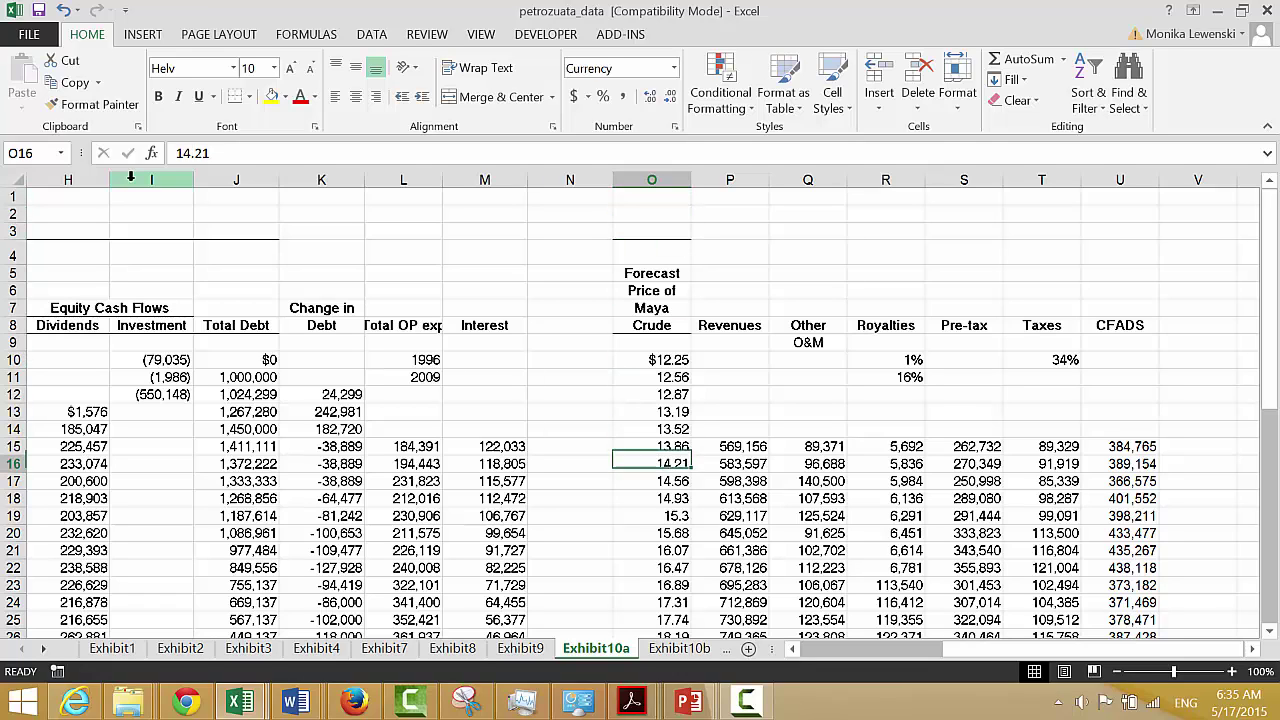
- Insert a blank column before the pasted Maya crude prices
key("ctrl+space")
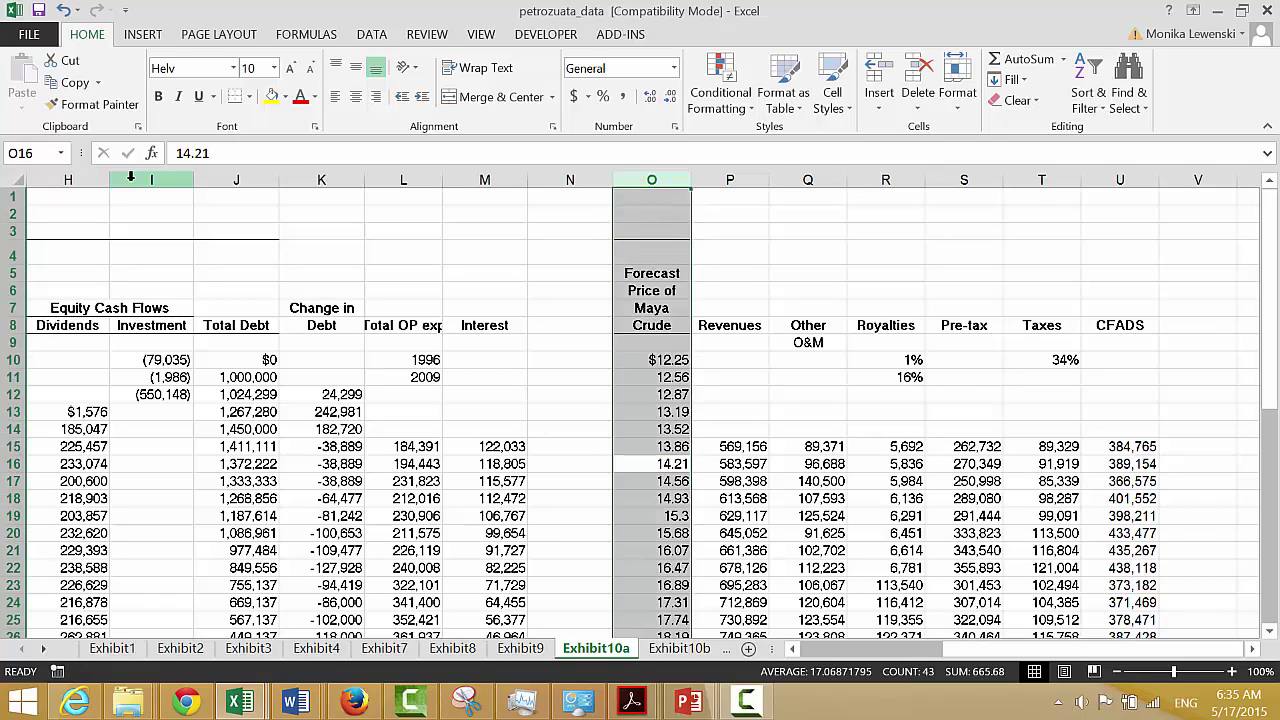
key("ctrl+shift+plus")
key("Right")
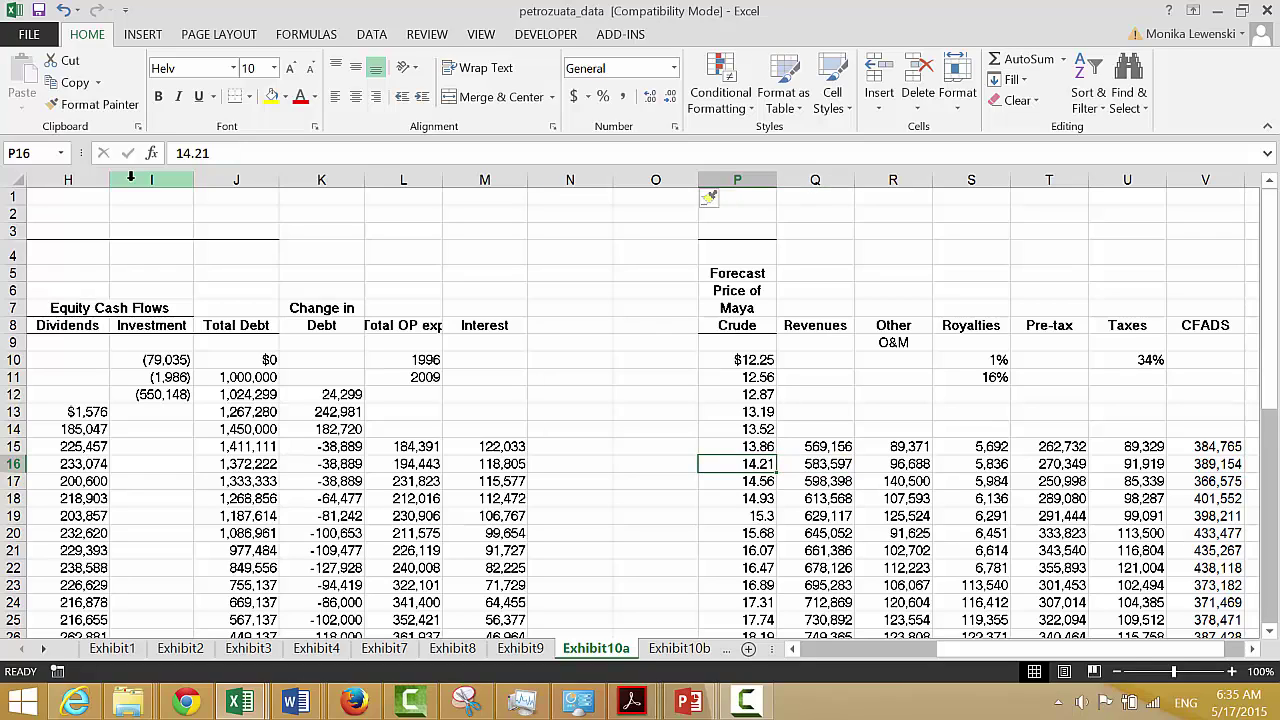
key("Right")
key("Right")
key("Right")
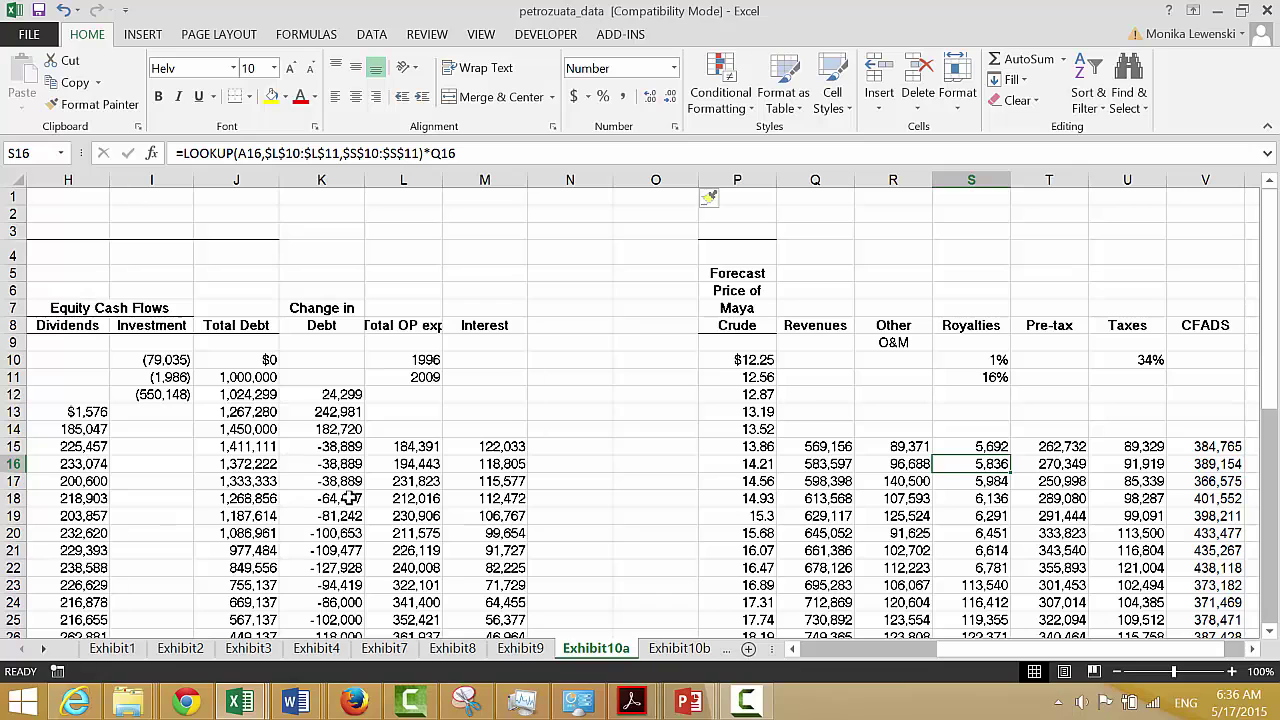
- Switch to Camtasia Studio and display the Camtasia Recorder toolbar
left_click(410, 703)
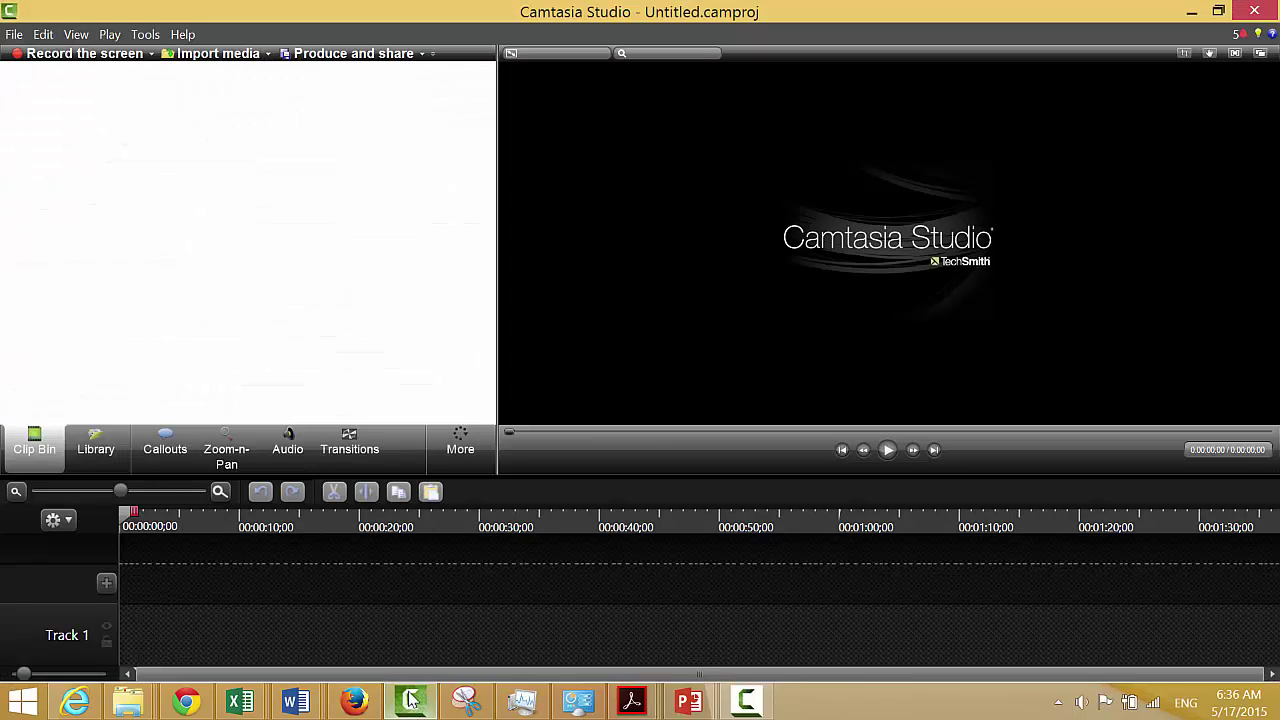
left_click(745, 703)
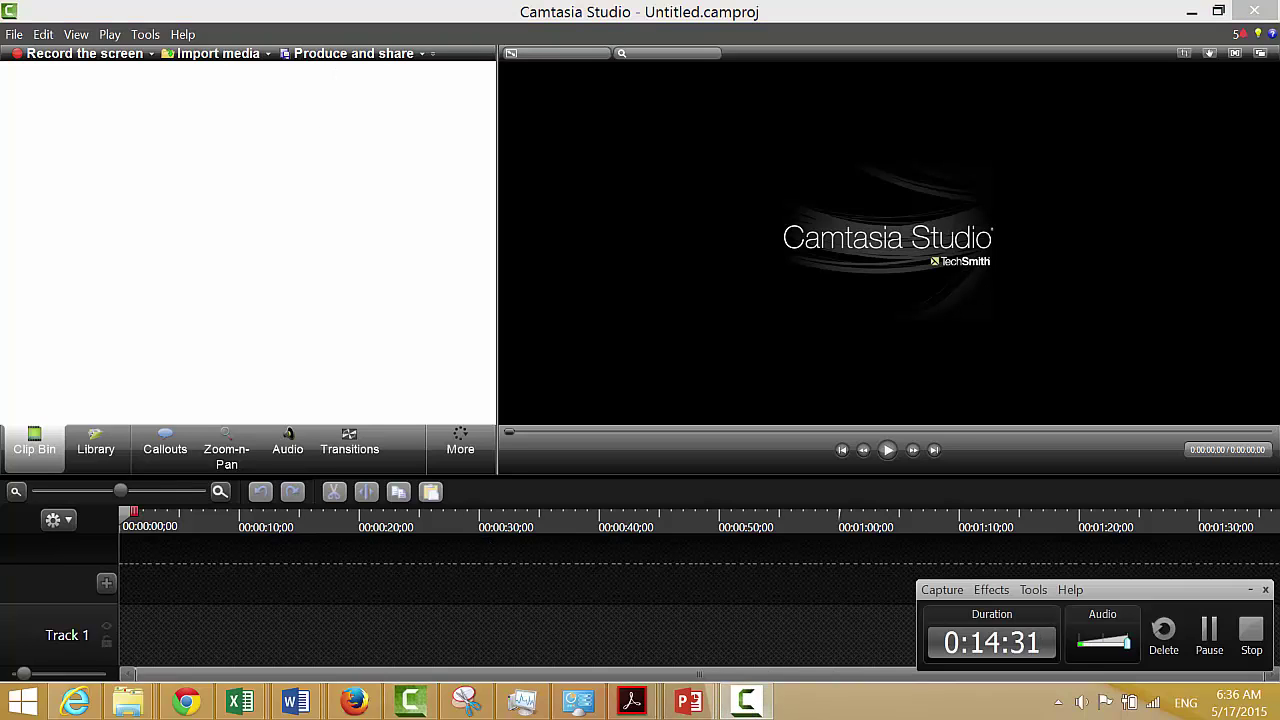